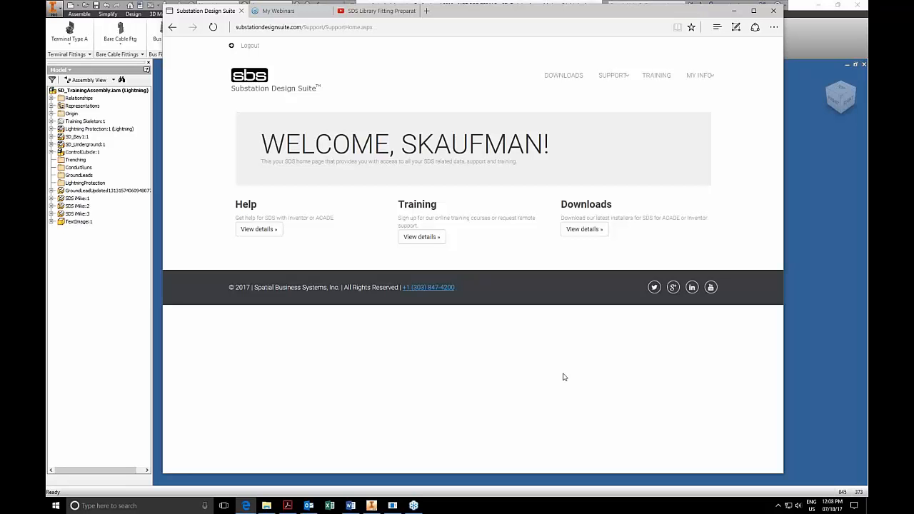
- Open the SDS V7 for Inventor help and display the Setting up the Content Database document
left_click(613, 77)
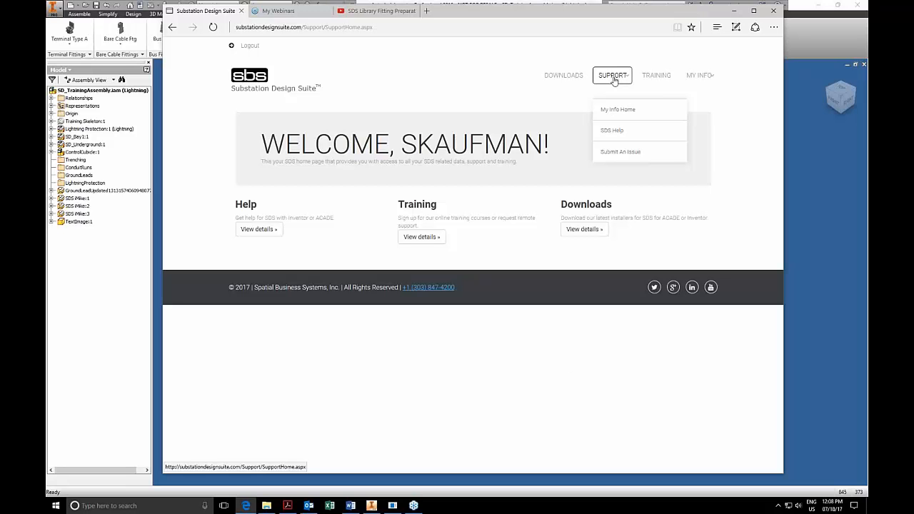
left_click(615, 138)
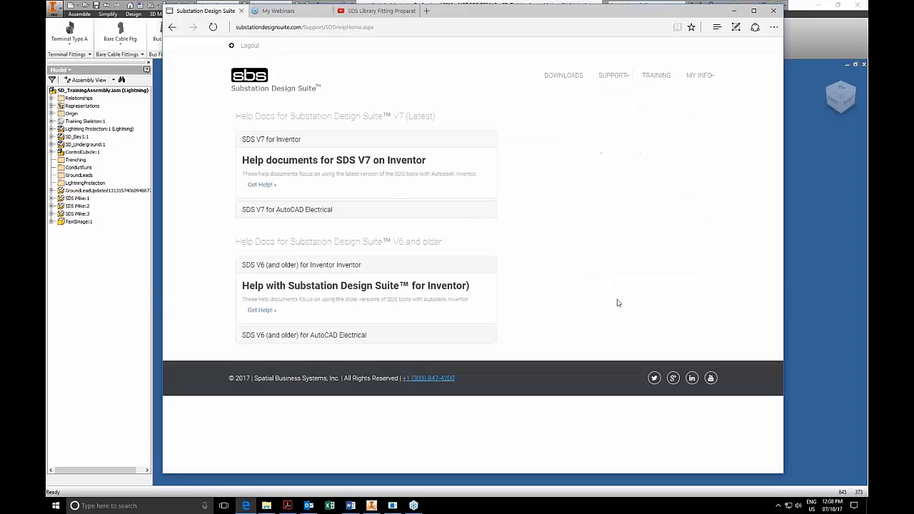
left_click(259, 185)
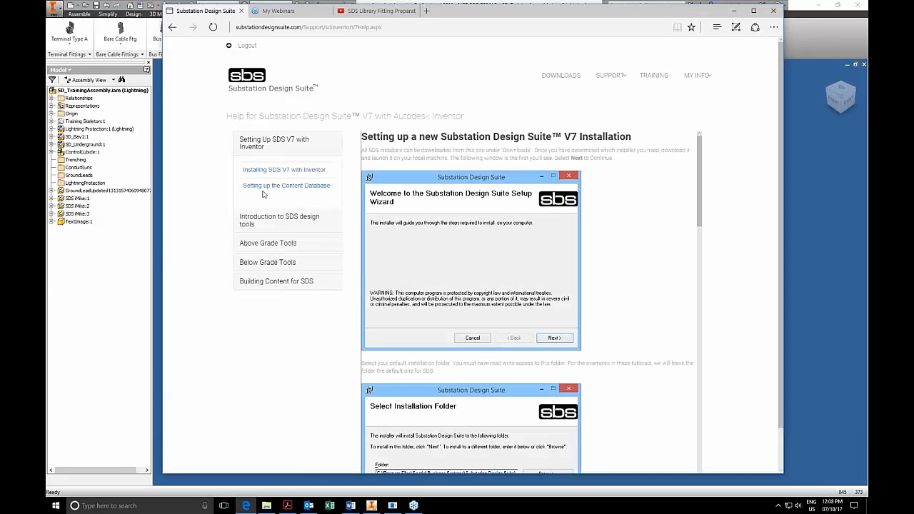
left_click(265, 187)
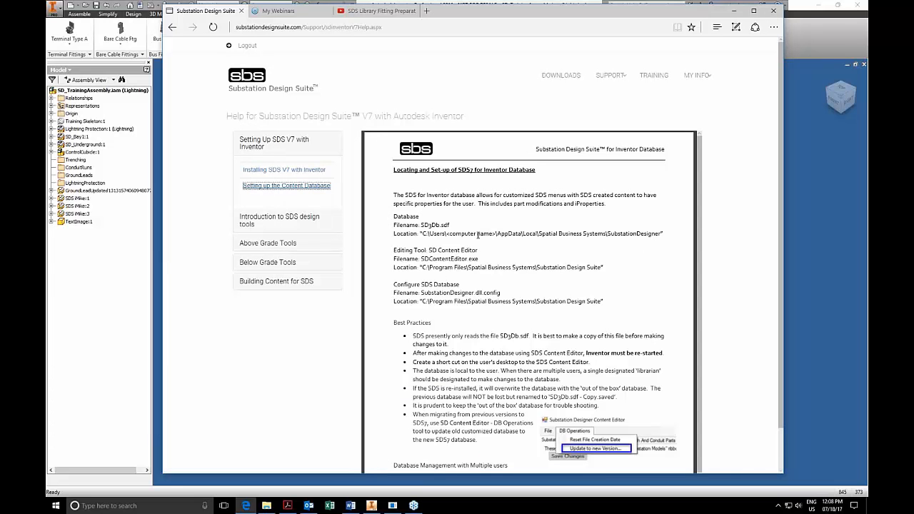
- Examine the file names and locations for the database, the SD Content Editor and the SDS configuration, highlighting the database entry
right_click(504, 233)
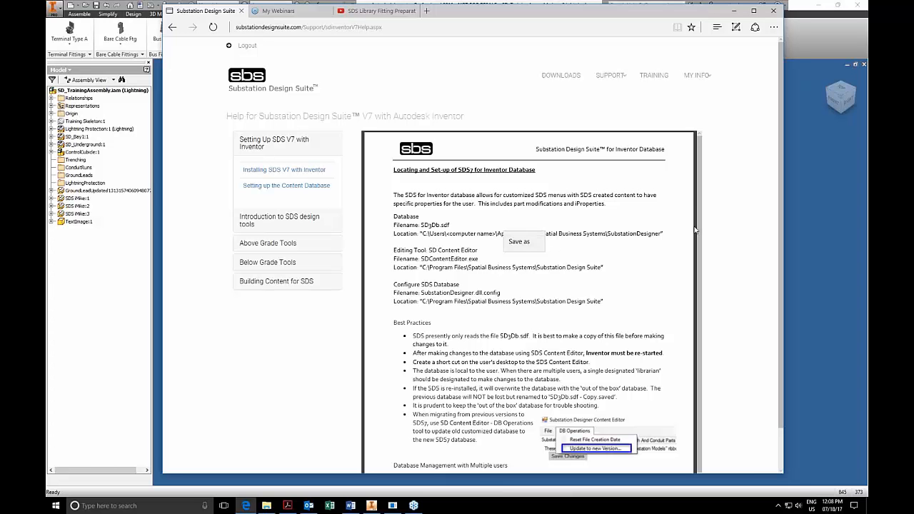
left_click(620, 217)
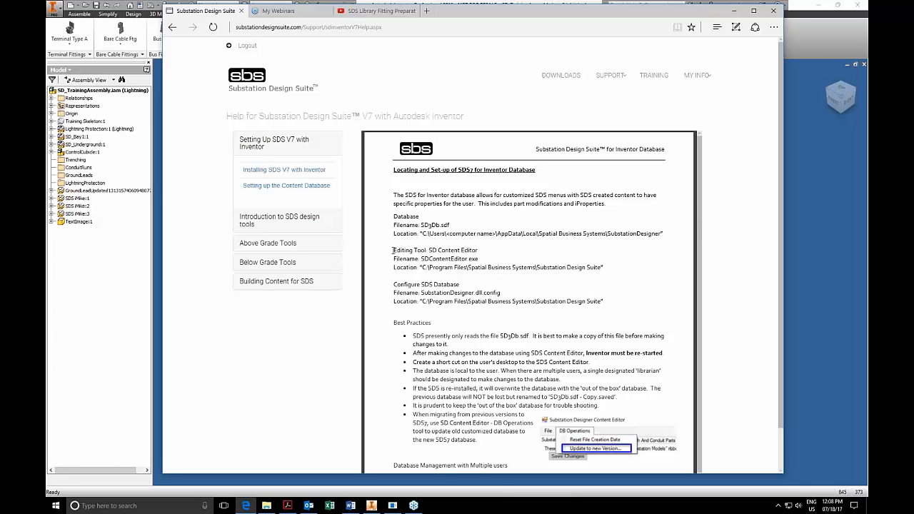
left_click_drag(466, 267, 388, 216)
left_click(510, 253)
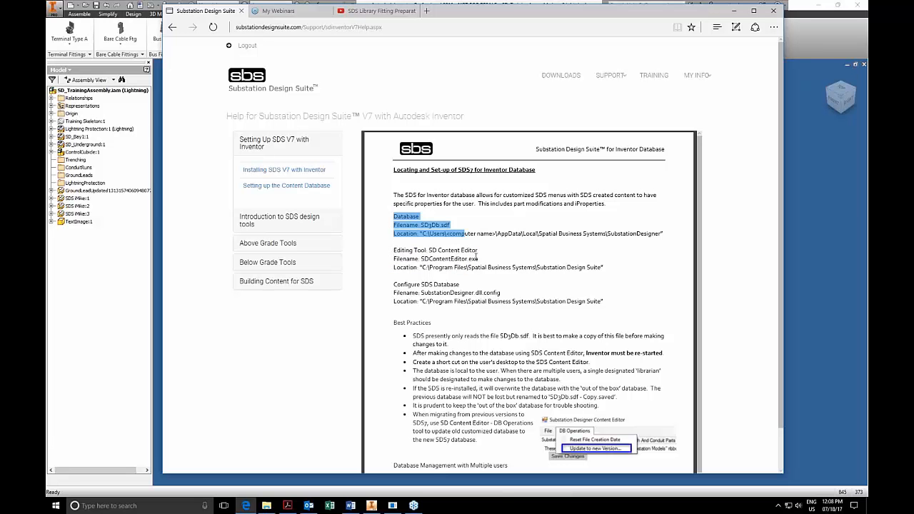
left_click(479, 286)
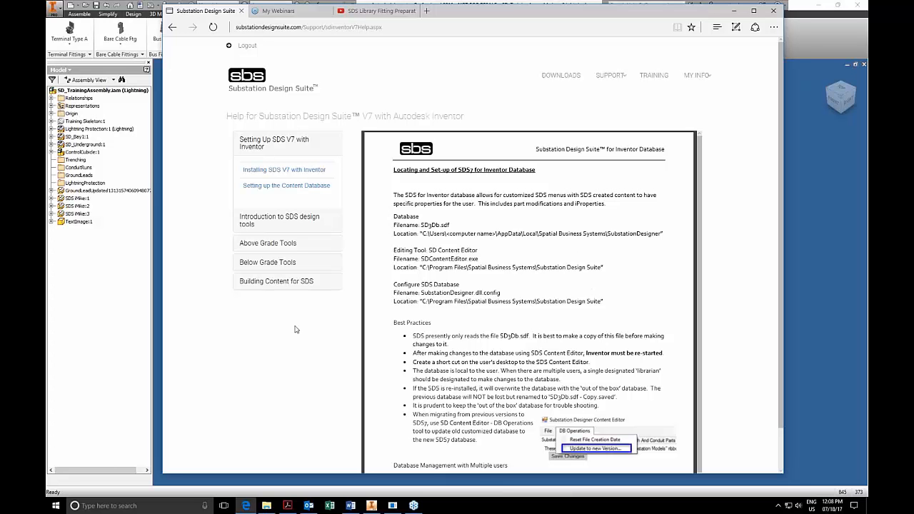
- Open the Building Content for SDS document and read its introduction, work geometry guidelines and typical fitting model
left_click(279, 281)
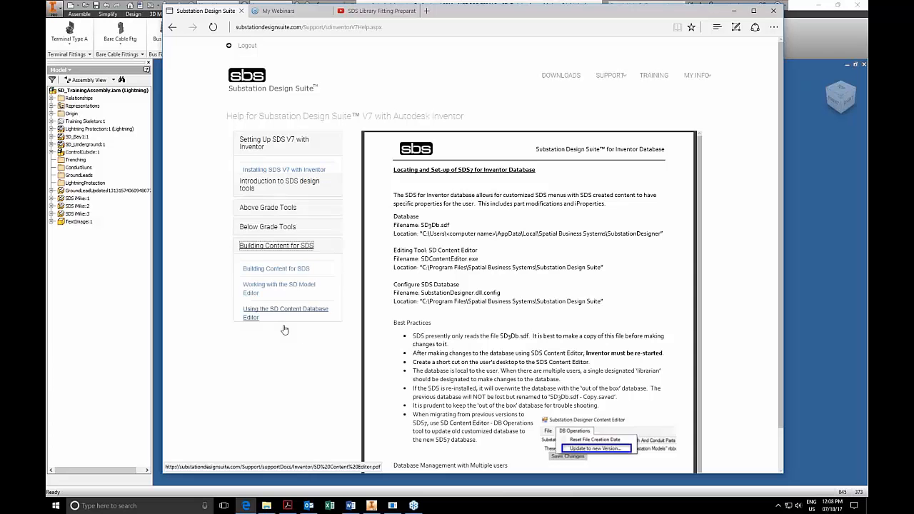
left_click(278, 251)
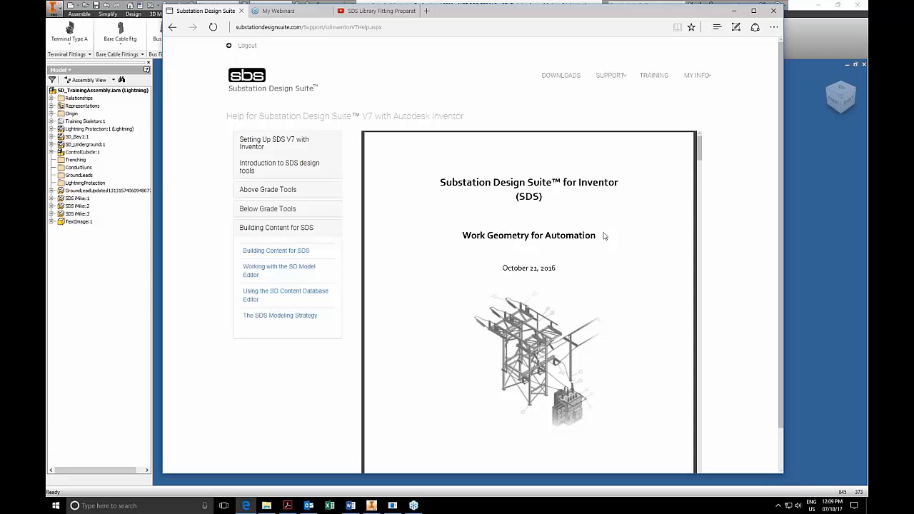
scroll(604, 235, "down", 5)
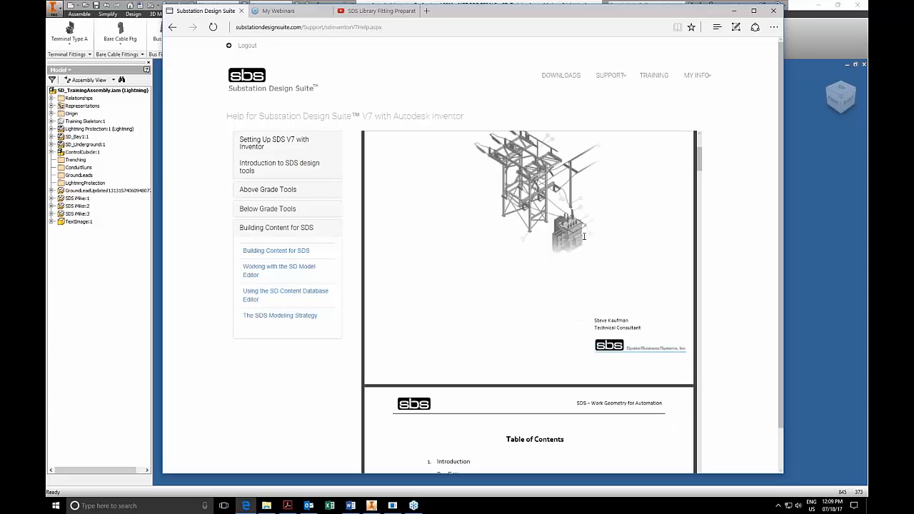
scroll(585, 236, "down", 10)
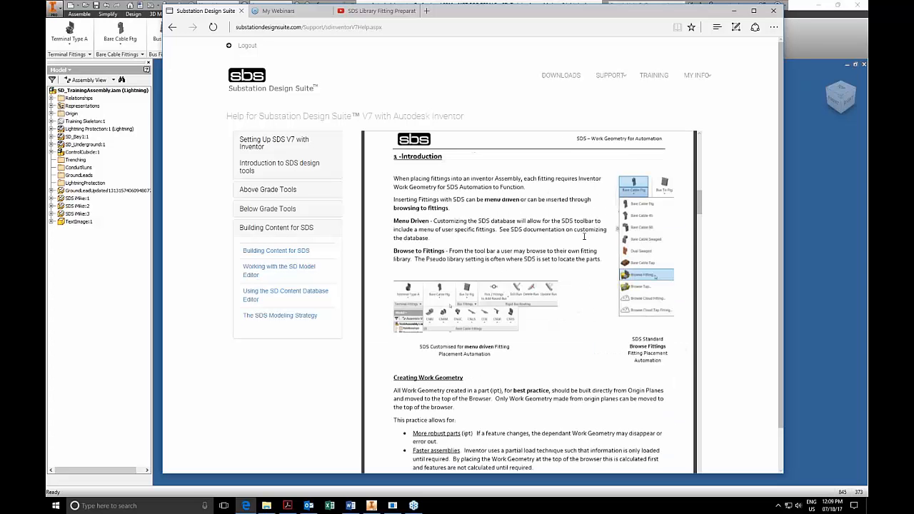
scroll(584, 236, "up", 4)
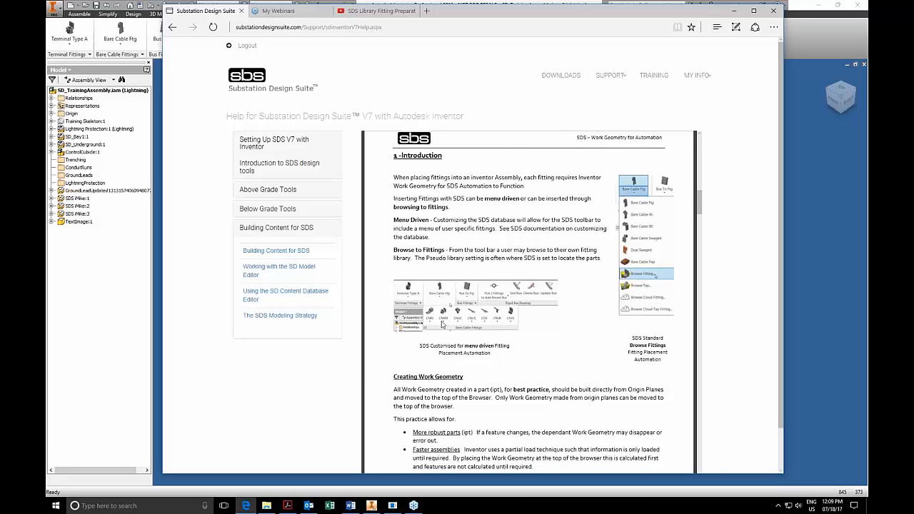
scroll(519, 302, "down", 3)
scroll(520, 302, "down", 12)
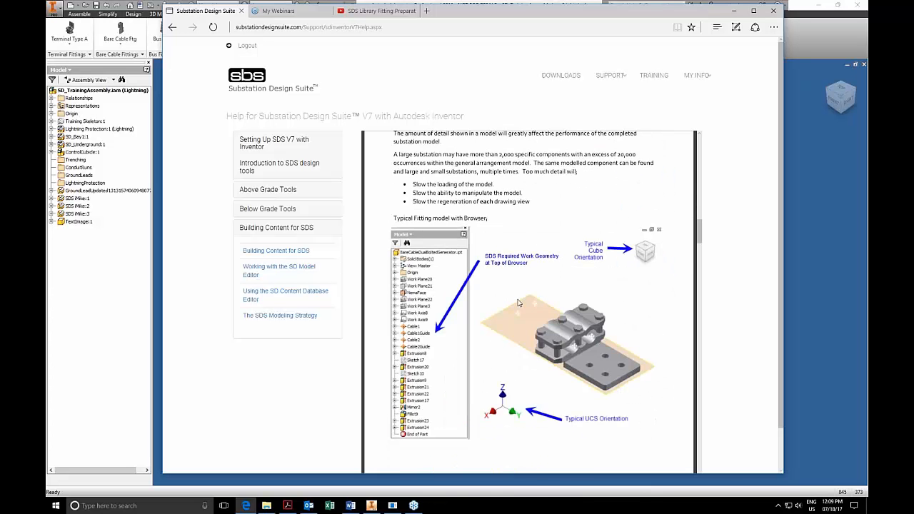
- Examine the work geometry requirements for bus, single cable, multi cable, pass-through and tap fittings
scroll(520, 303, "up", 3)
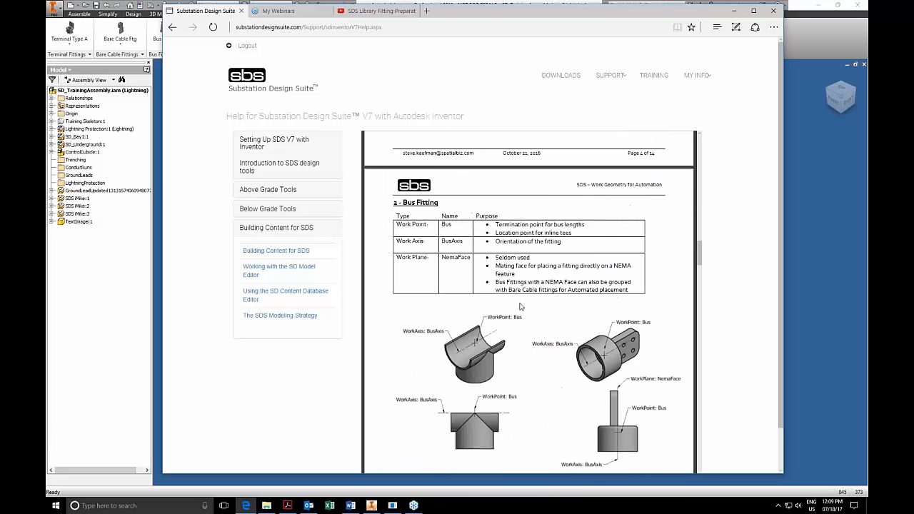
scroll(531, 379, "down", 4)
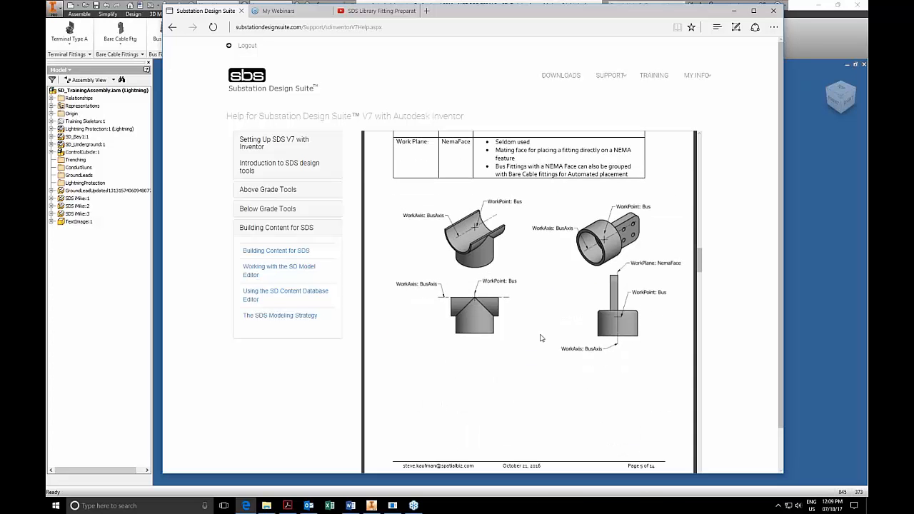
scroll(541, 338, "down", 14)
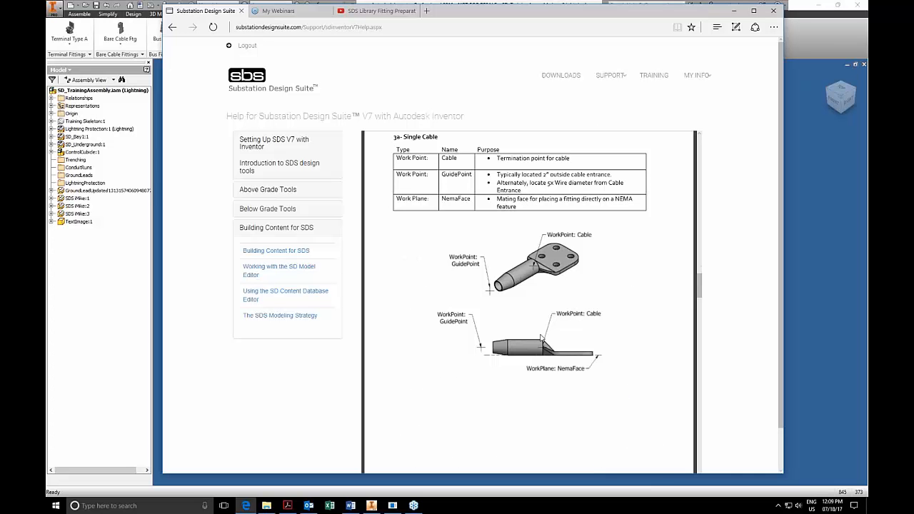
scroll(541, 340, "up", 4)
scroll(541, 339, "down", 13)
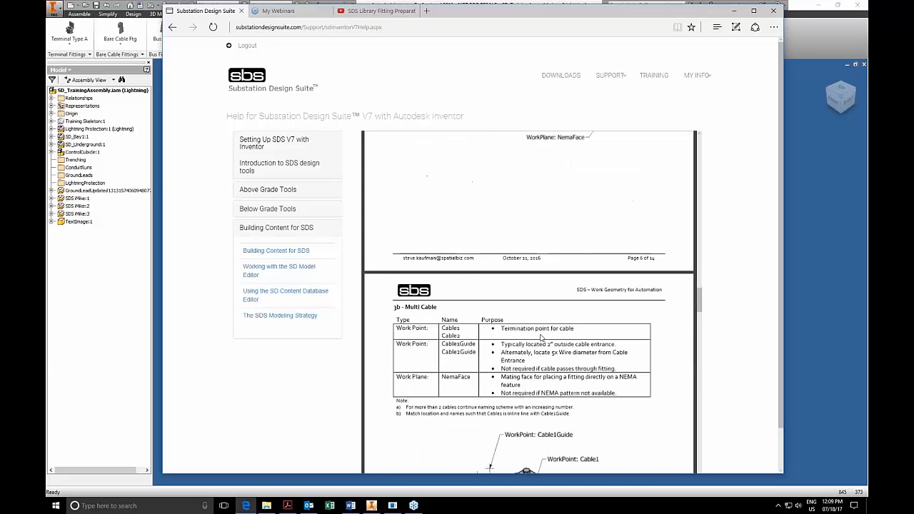
scroll(542, 339, "down", 12)
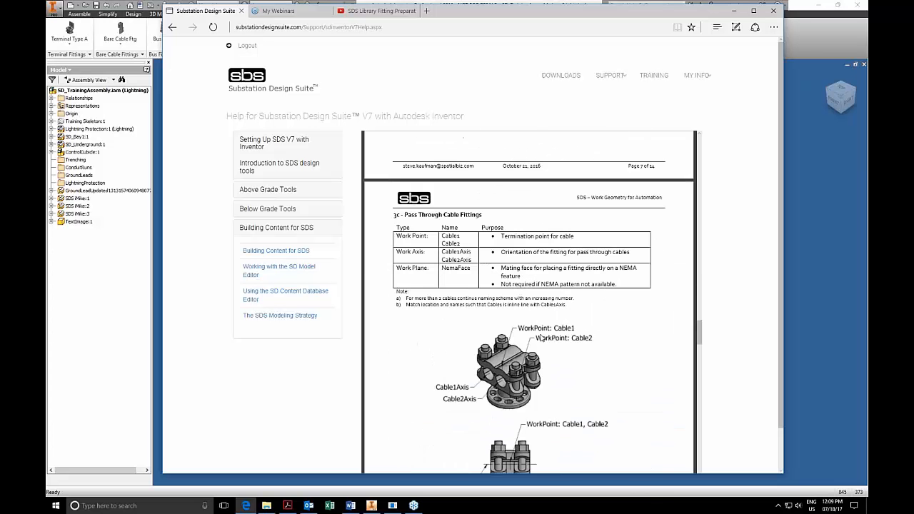
scroll(542, 339, "down", 12)
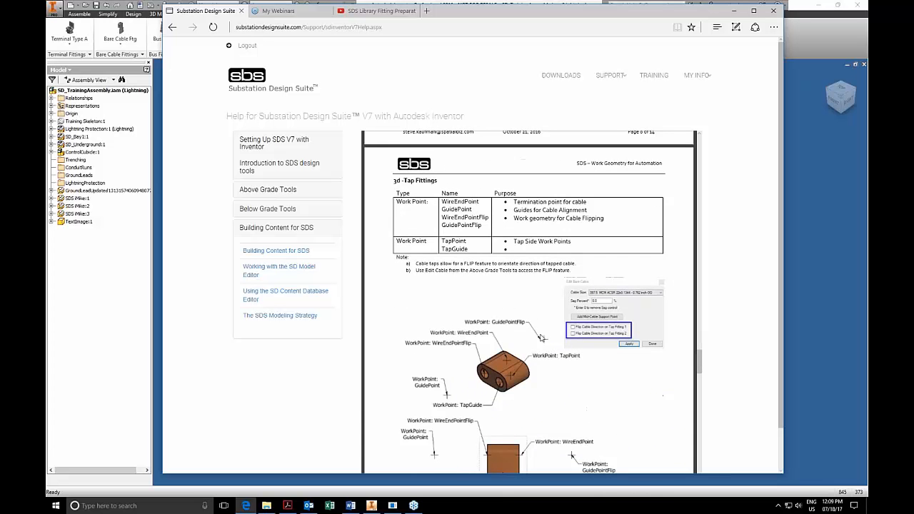
scroll(542, 339, "up", 15)
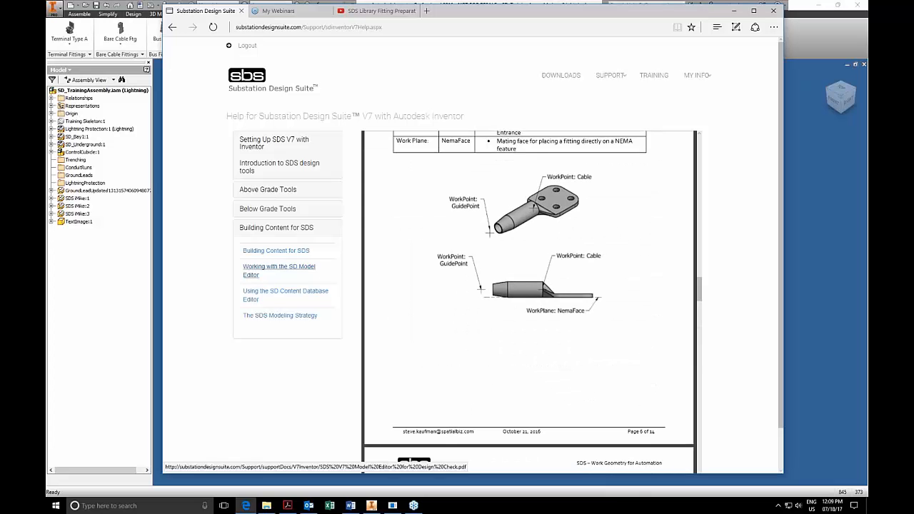
- Open the SD Model Editor help document, followed by the SD Content Database Editor document, and check its save option
left_click(303, 268)
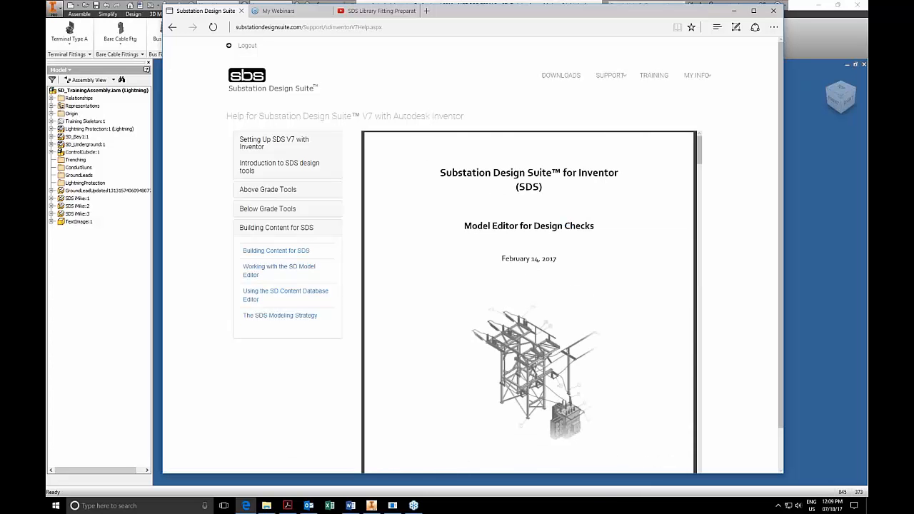
left_click(257, 292)
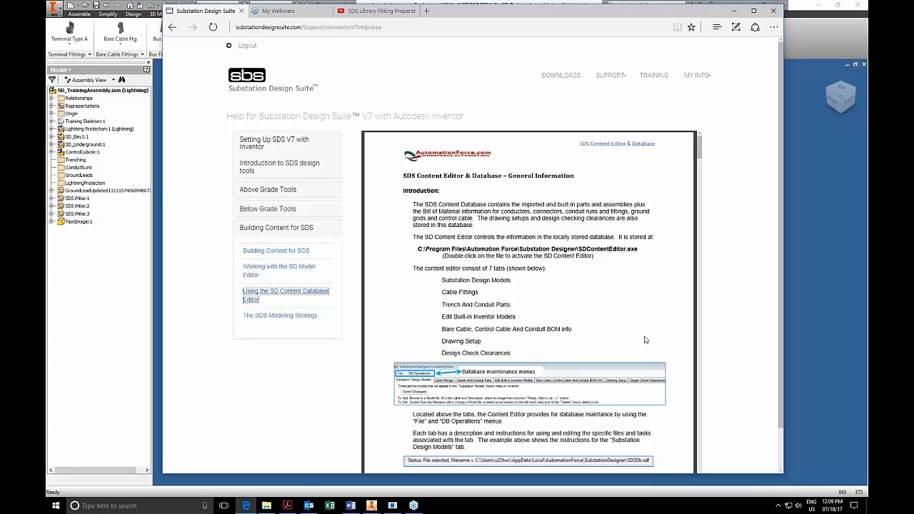
right_click(608, 309)
left_click(580, 281)
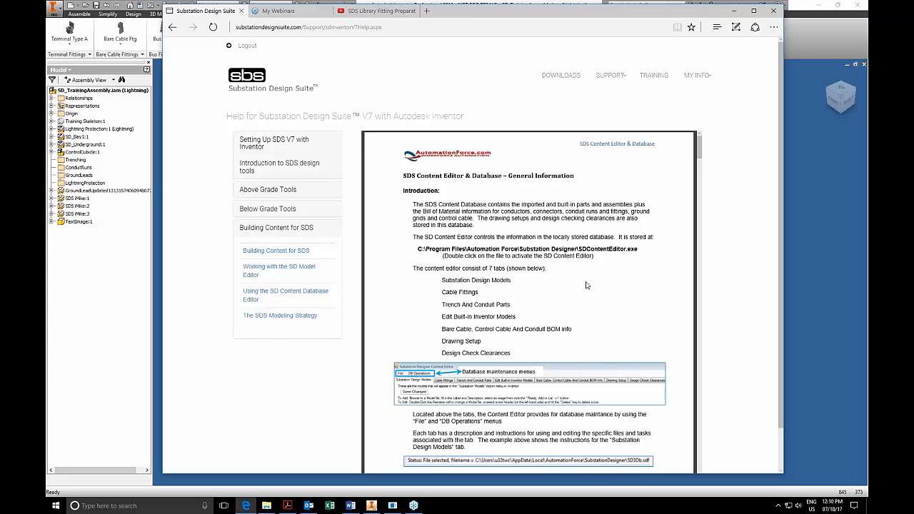
- View The SDS Modeling Strategy, revisit the other content-building documents and return to Setting up the Content Database
left_click(271, 320)
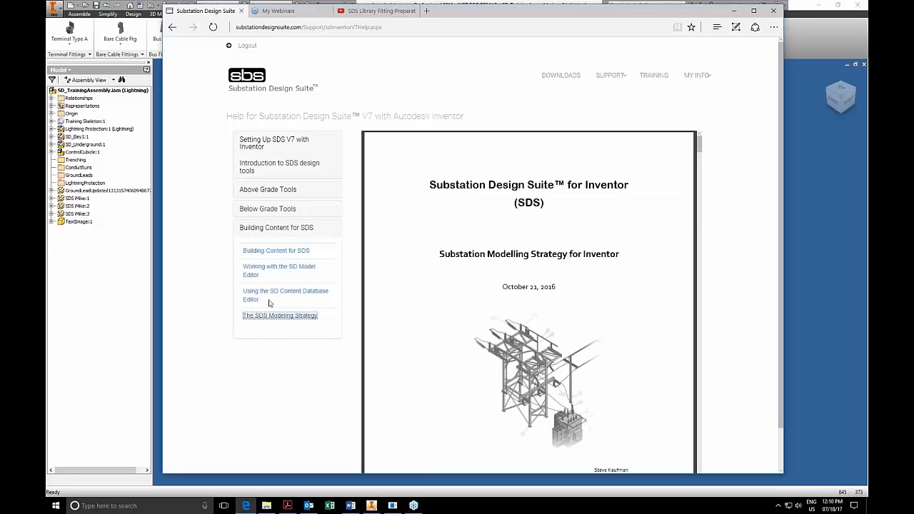
left_click(266, 297)
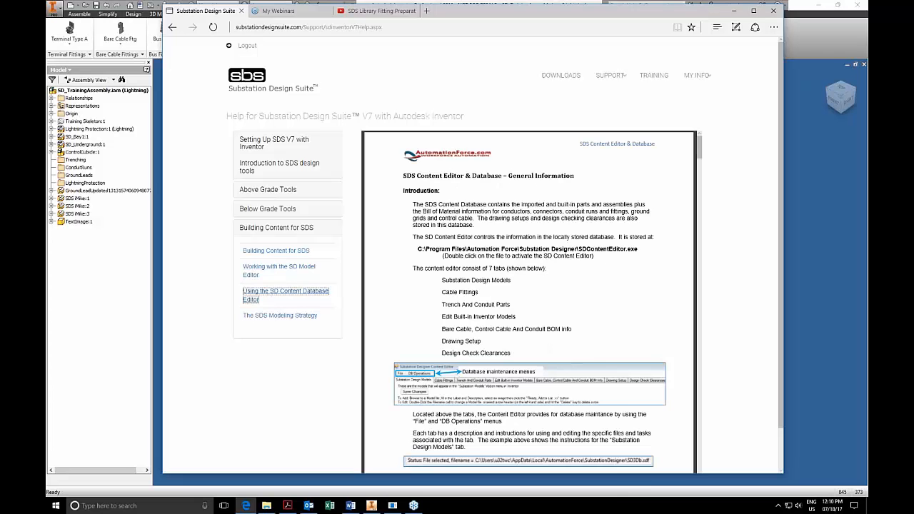
left_click(272, 270)
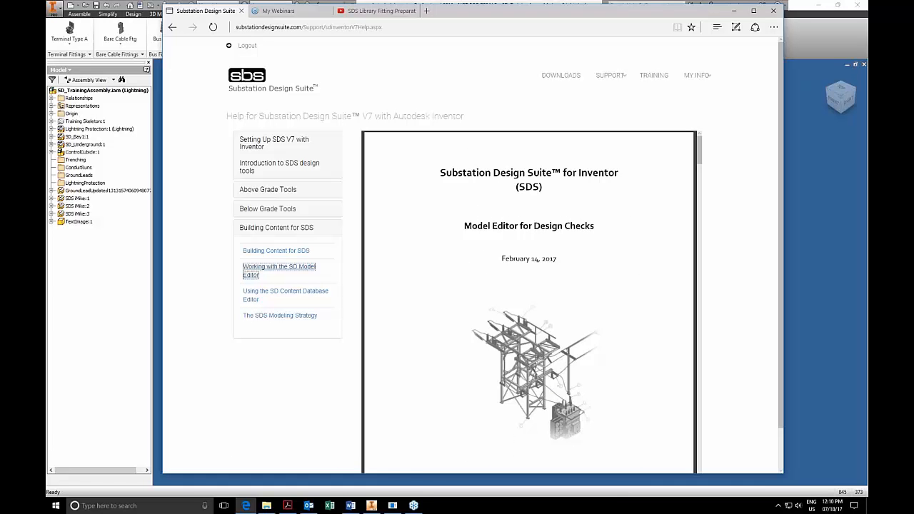
left_click(276, 251)
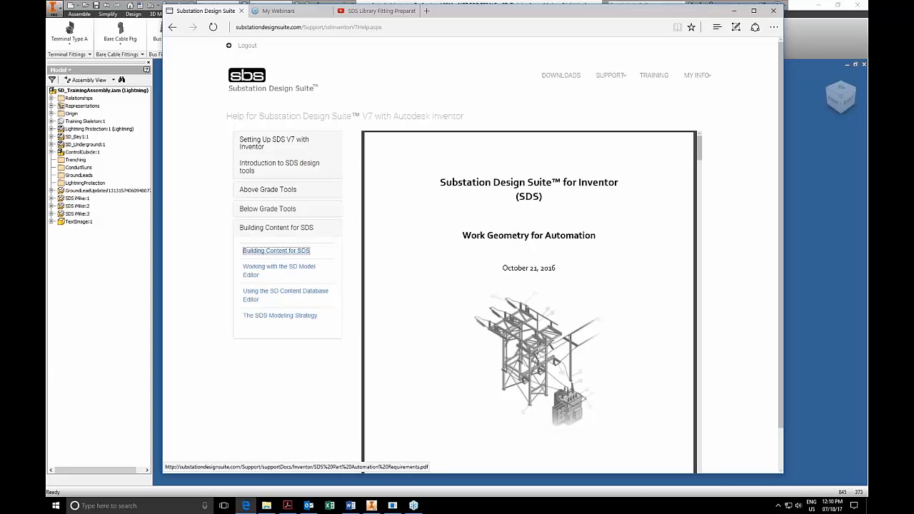
left_click(275, 142)
left_click(275, 189)
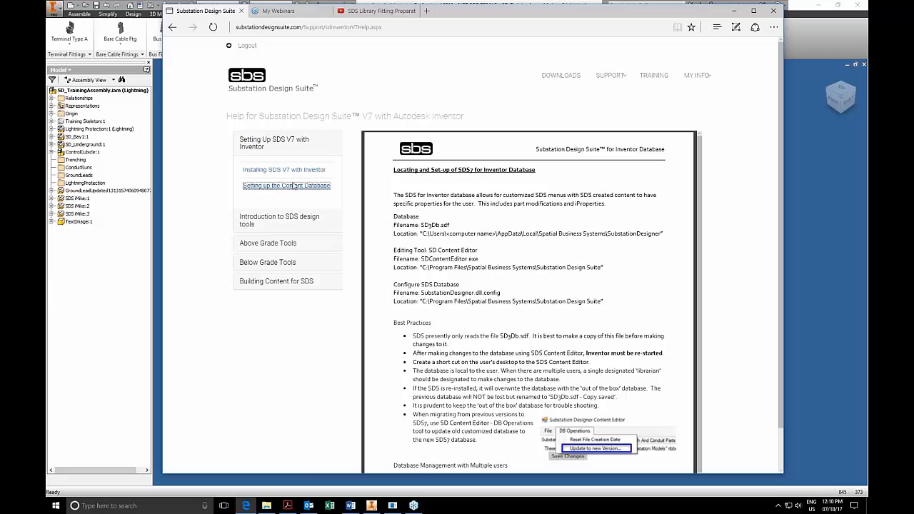
- Open the Substation Design Suite for Inventor (Advanced) training course and expand its Advanced SDS chapter list
left_click(653, 77)
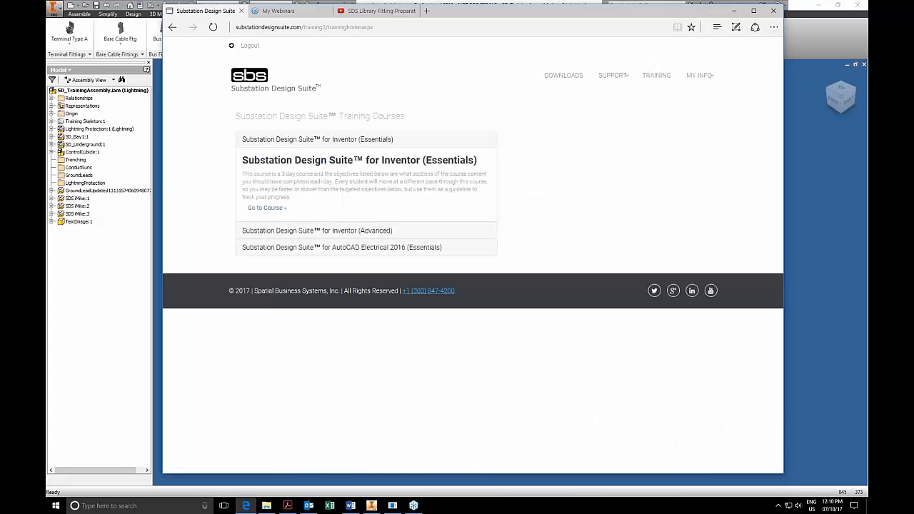
left_click(317, 230)
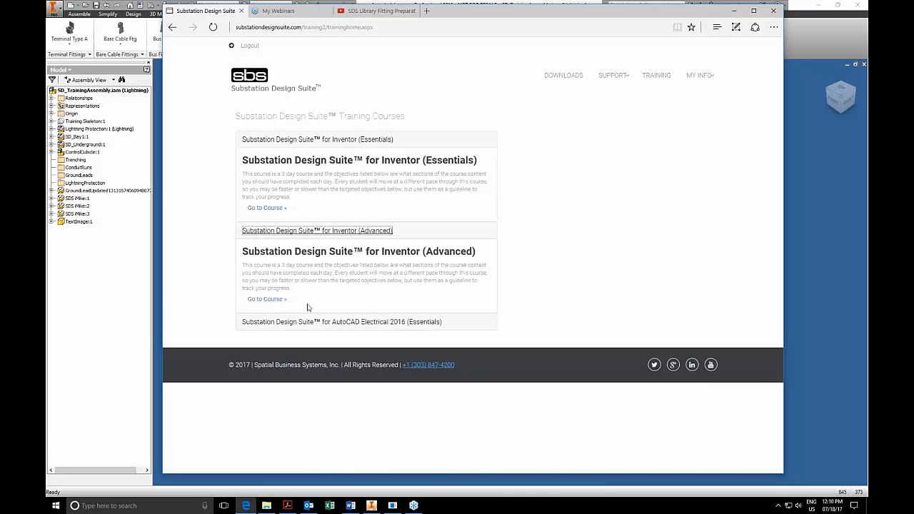
left_click(264, 300)
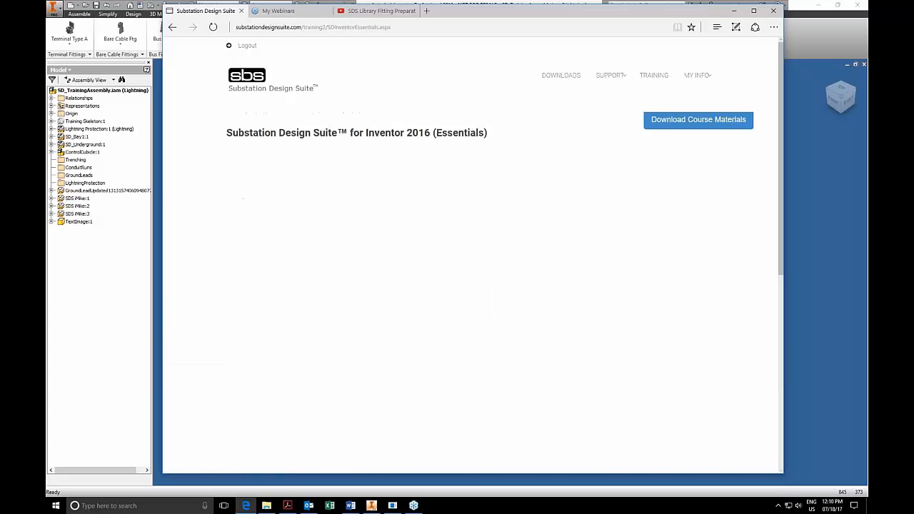
left_click(297, 164)
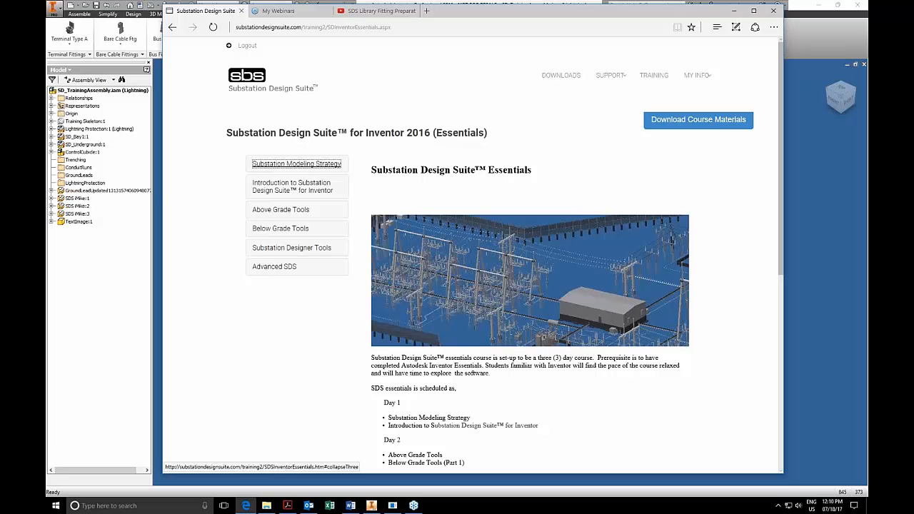
left_click(281, 267)
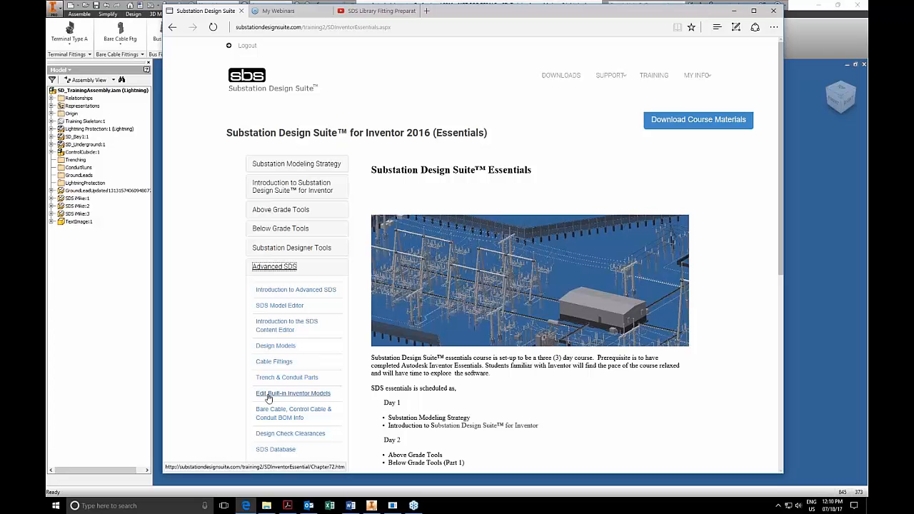
- Return to the SDS Help page listing the V7 and V6 help documents
left_click(611, 75)
left_click(604, 136)
left_click(259, 229)
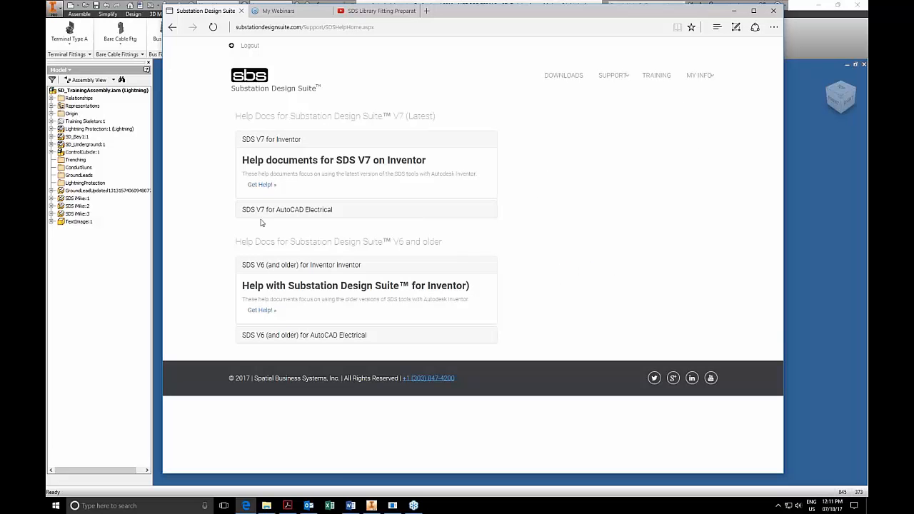
- Open the Setting up the Content Database document in the SDS V7 for Inventor help, followed by the SDS Library Fitting Preparation video page
left_click(260, 188)
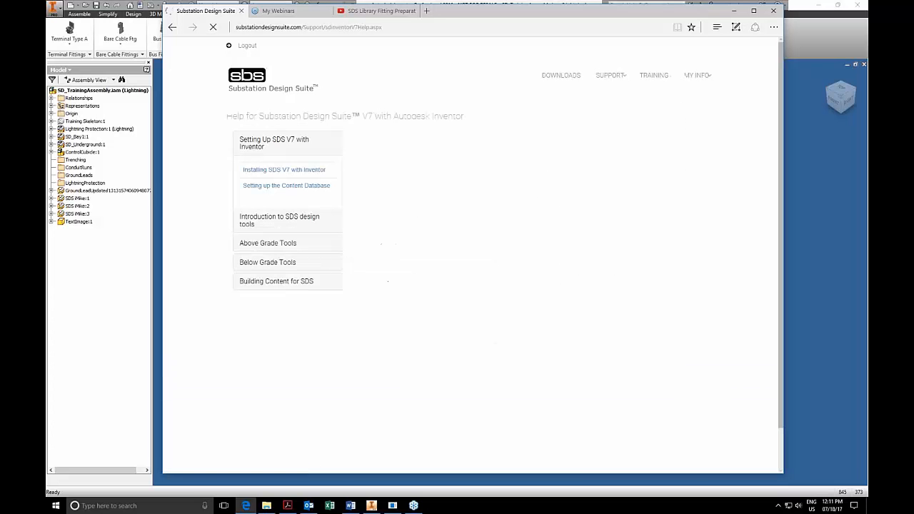
left_click(280, 187)
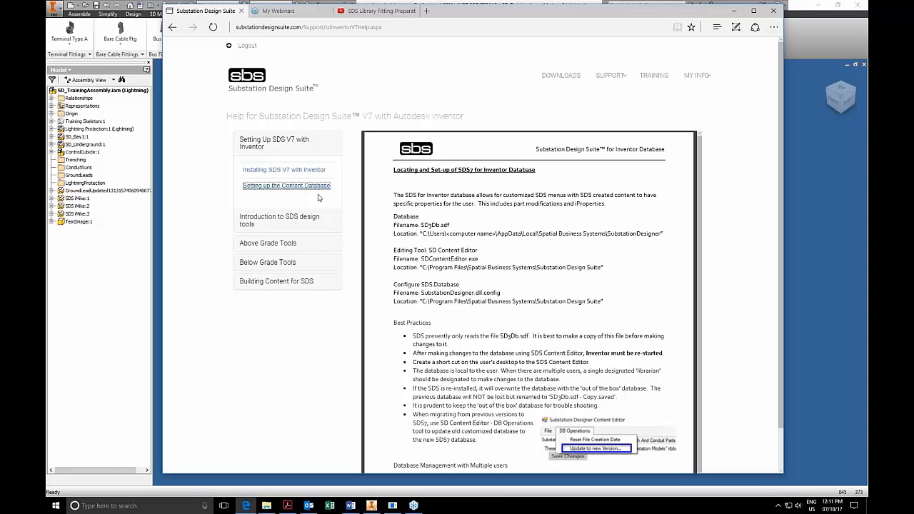
left_click(378, 11)
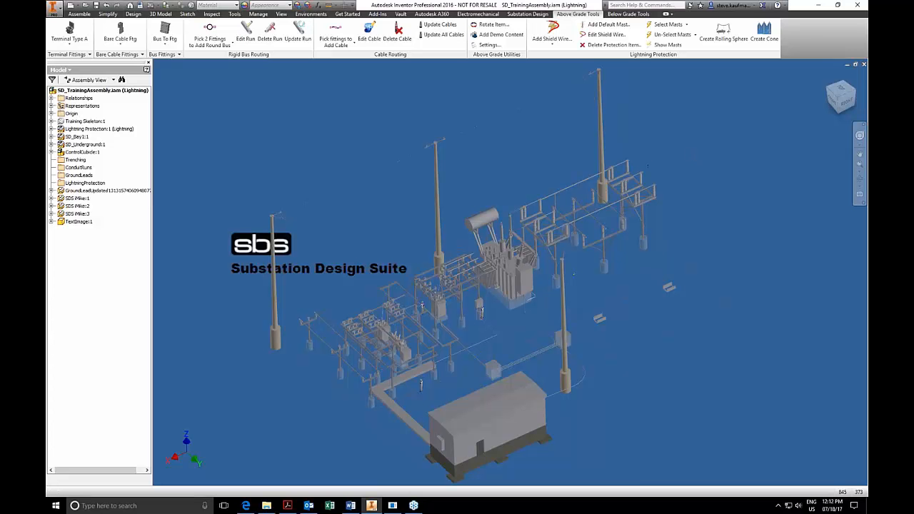
- Highlight the Lightning Protection, SD_Bay1 and SD_Underground subassemblies of SD_TrainingAssembly one after another in the model
left_click(85, 130)
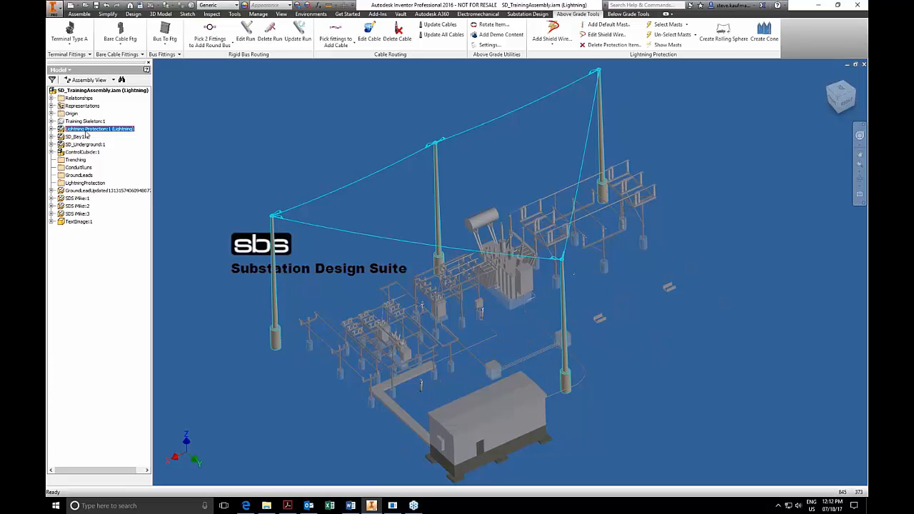
left_click(84, 136)
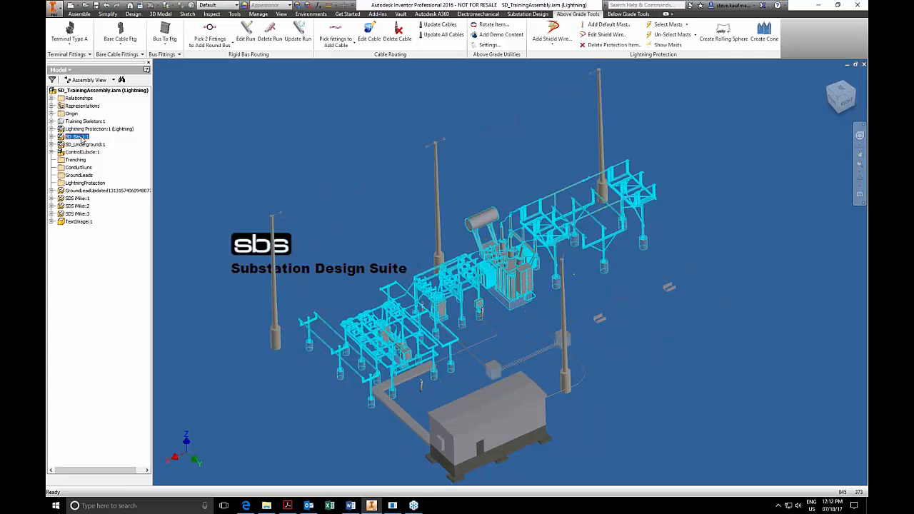
left_click(80, 145)
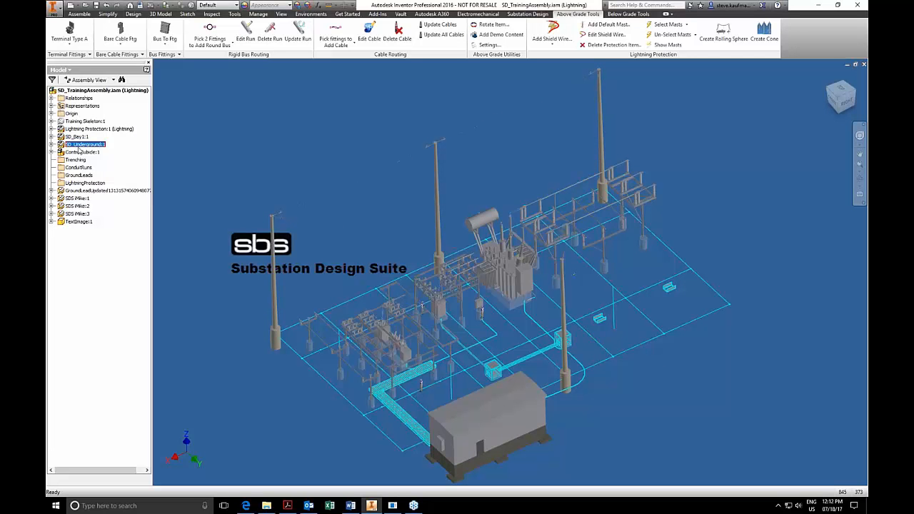
- Inspect the Training Skeleton inside SD_Underground, highlight its WP_LeftSideISBlockWall work plane, and return to the collapsed SD_Underground subassembly
left_click(52, 144)
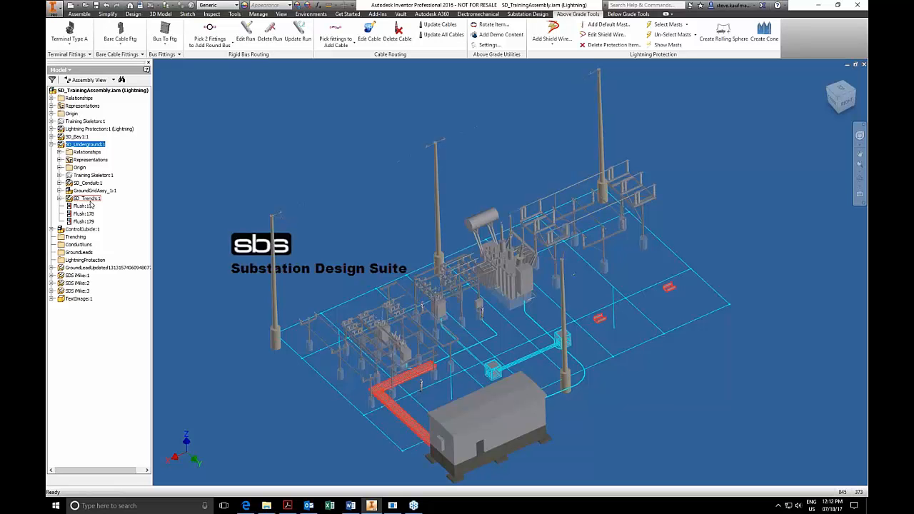
left_click(89, 175)
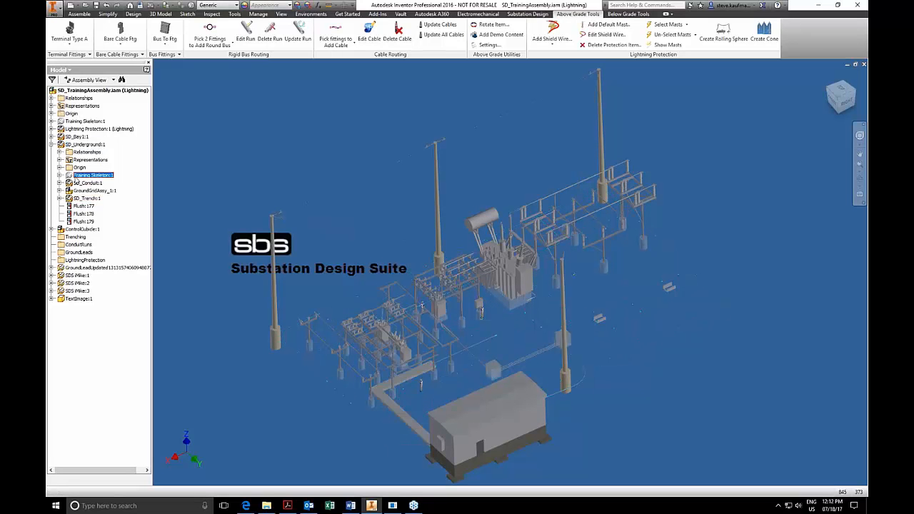
left_click(60, 175)
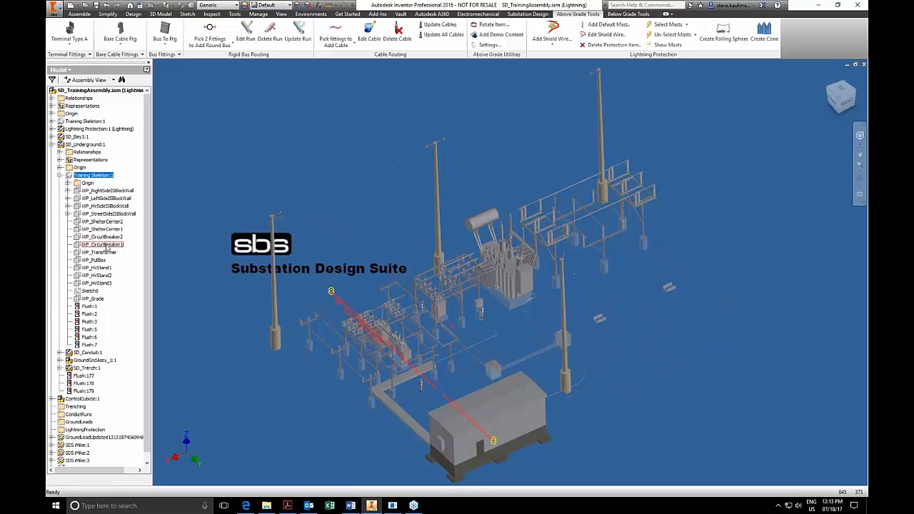
left_click(106, 199)
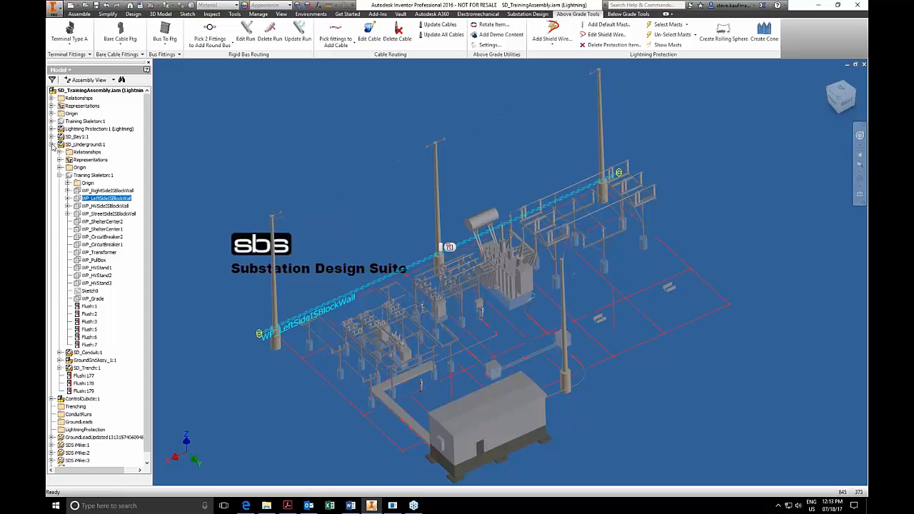
left_click(51, 144)
left_click(84, 144)
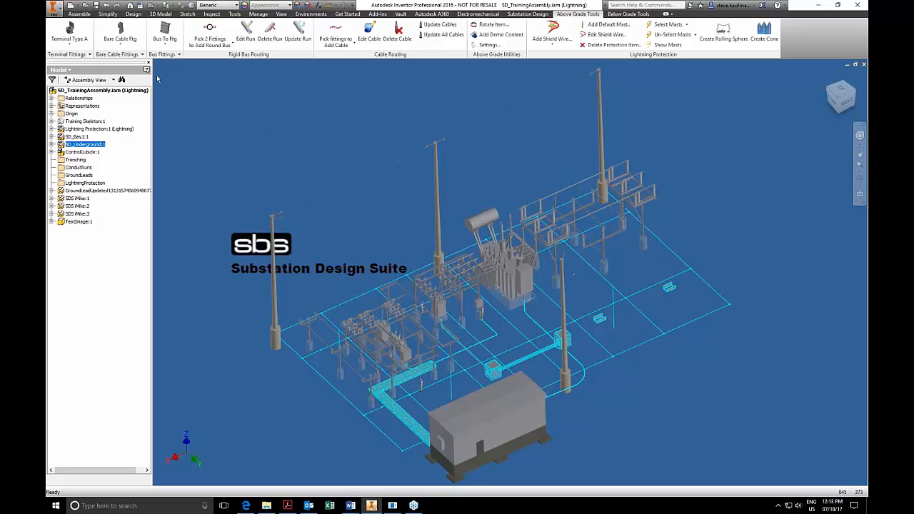
- View the above-grade terminal fittings offered in the Carlon E940J group and clear the selection
left_click(85, 56)
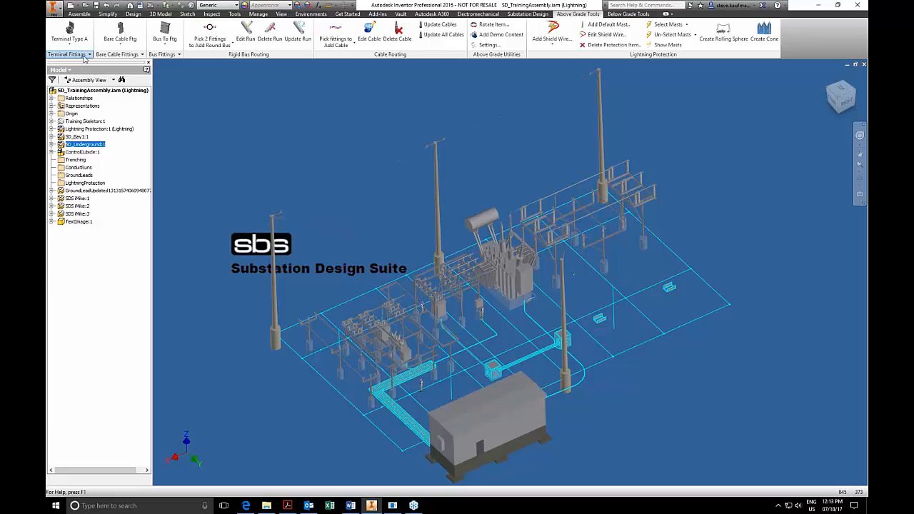
left_click(78, 88)
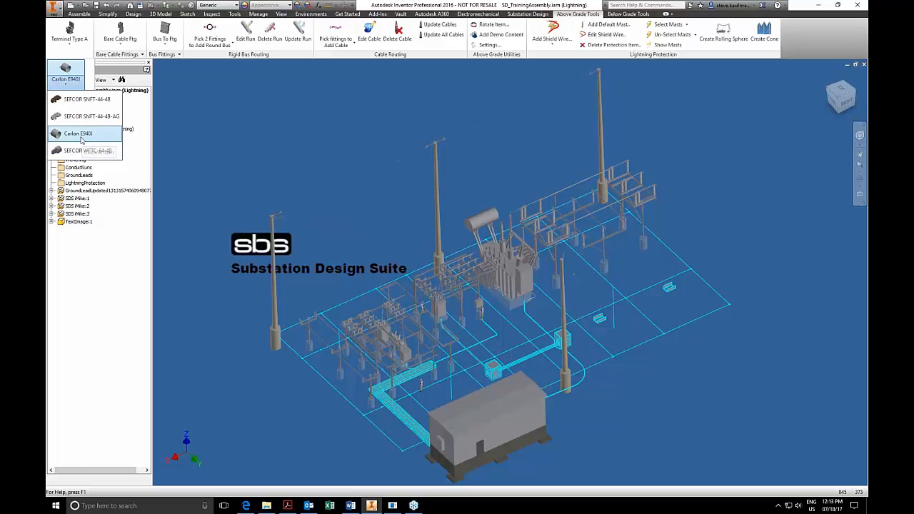
left_click(240, 87)
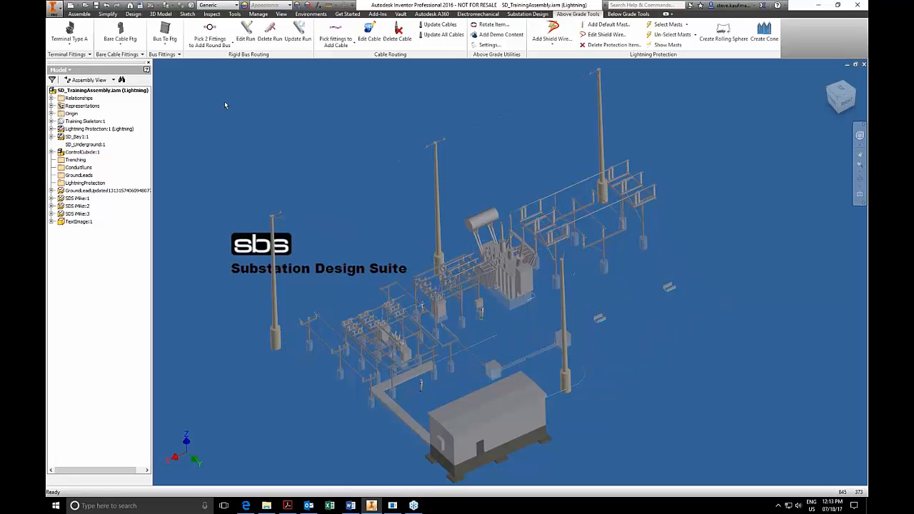
- Look through the bare cable fitting groups, including SEFCOR ATP-D, AFNC2-20-4B, ACF-64-4B and AL-1506-4B-EVH
left_click(140, 56)
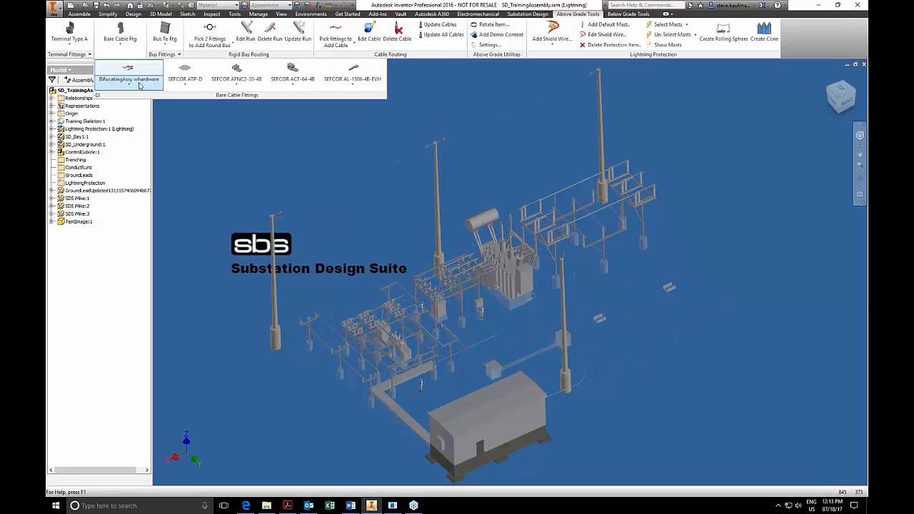
left_click(133, 82)
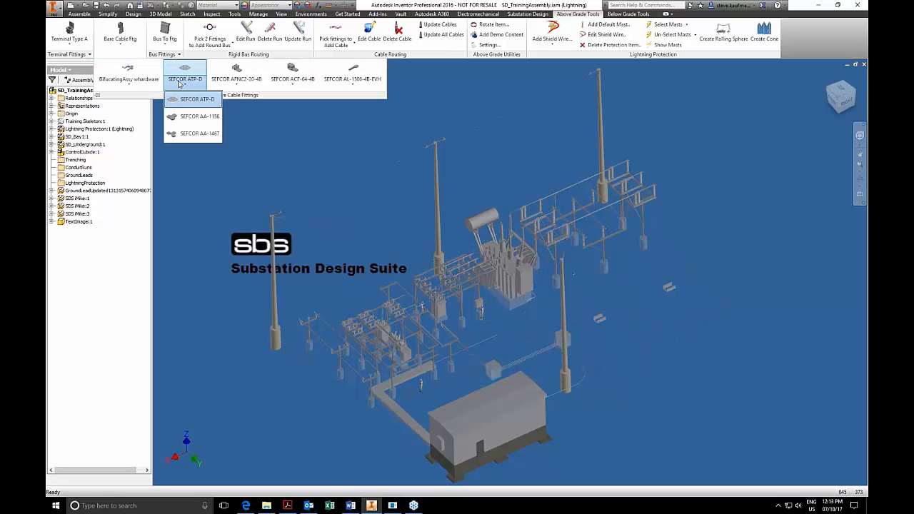
left_click(232, 85)
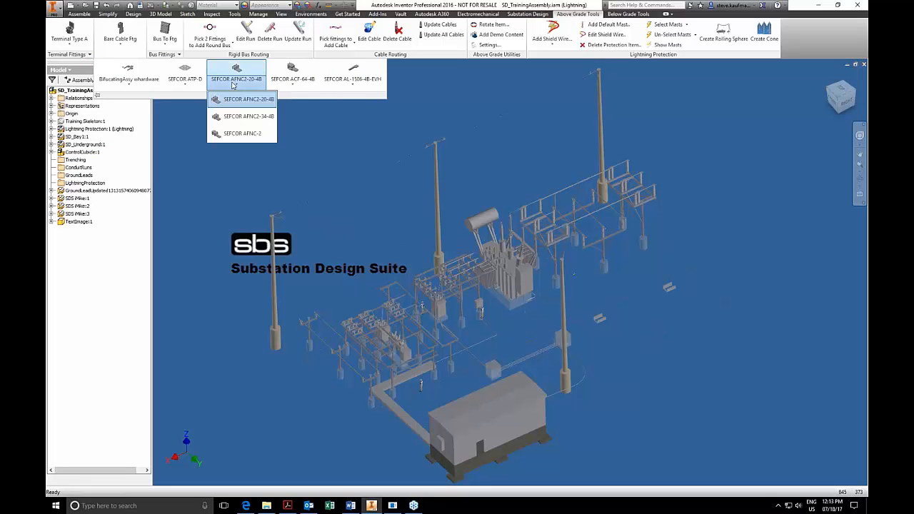
left_click(290, 87)
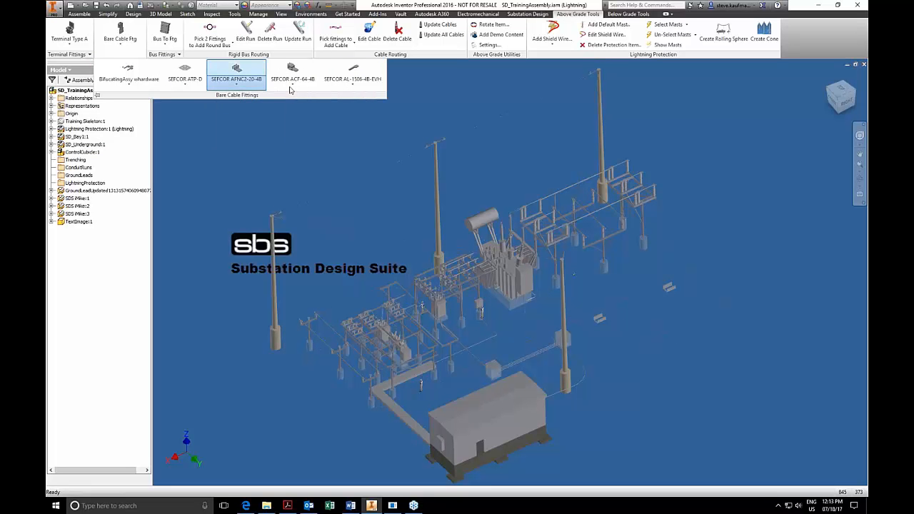
left_click(350, 83)
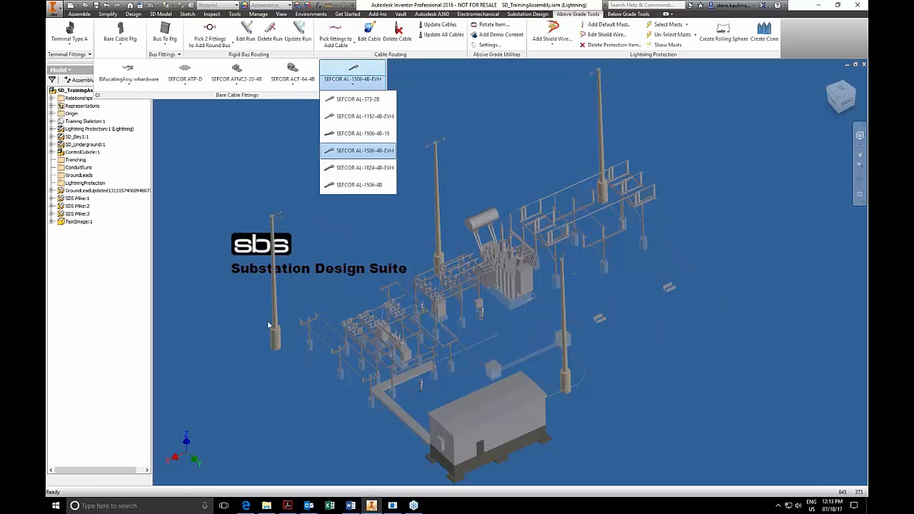
left_click(453, 55)
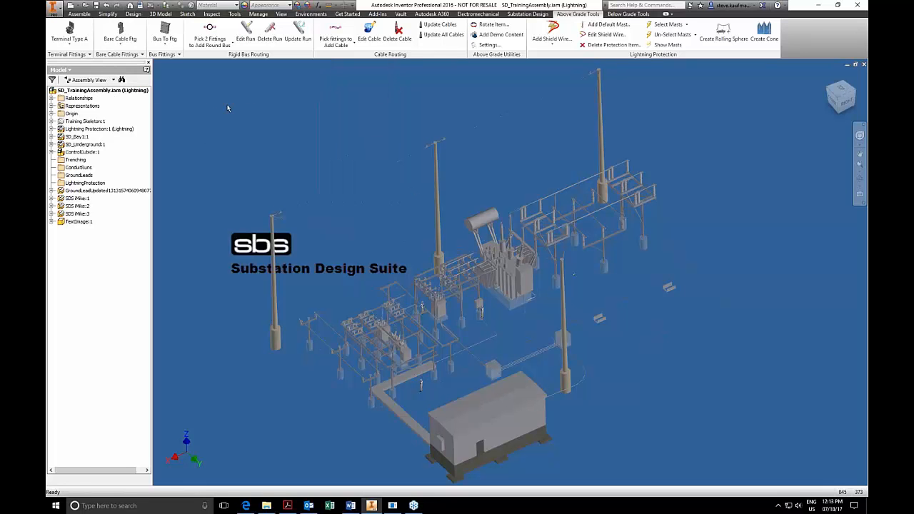
- View the bus fittings offered in the SEFCOR ASCT-6464 group
left_click(163, 54)
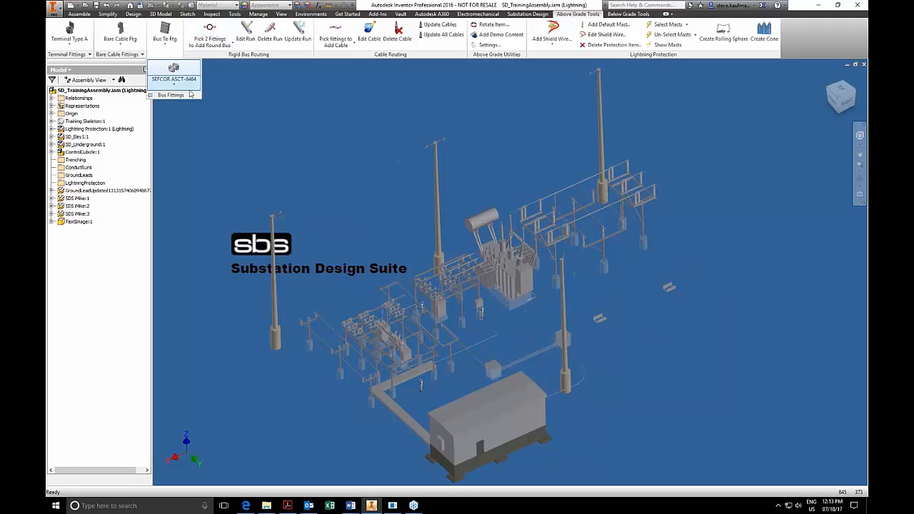
left_click(187, 82)
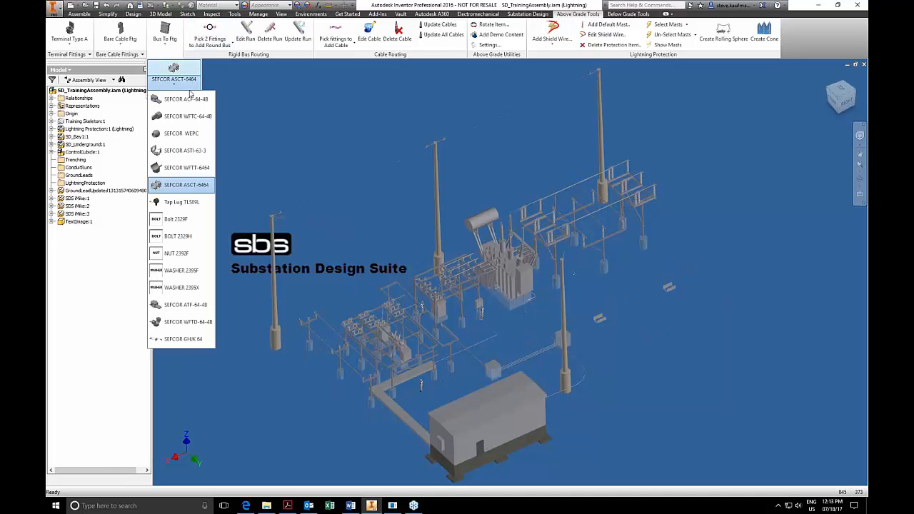
left_click(279, 101)
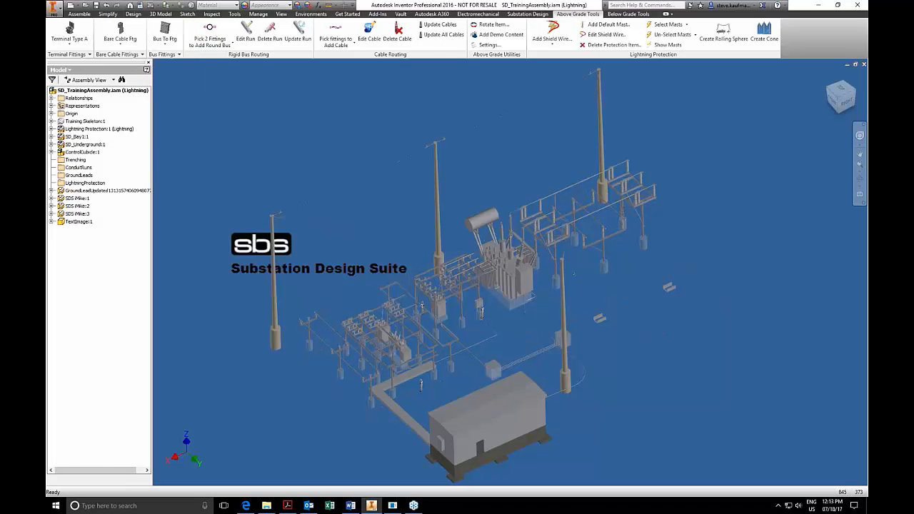
- Review the below-grade content choices for Straight 8030 trench pieces and Coupling 2 in conduit pieces
left_click(619, 15)
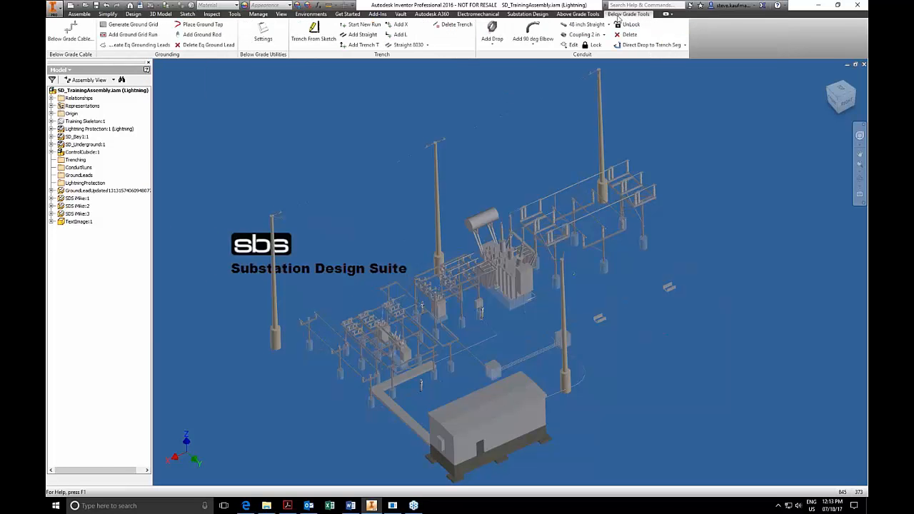
left_click(428, 45)
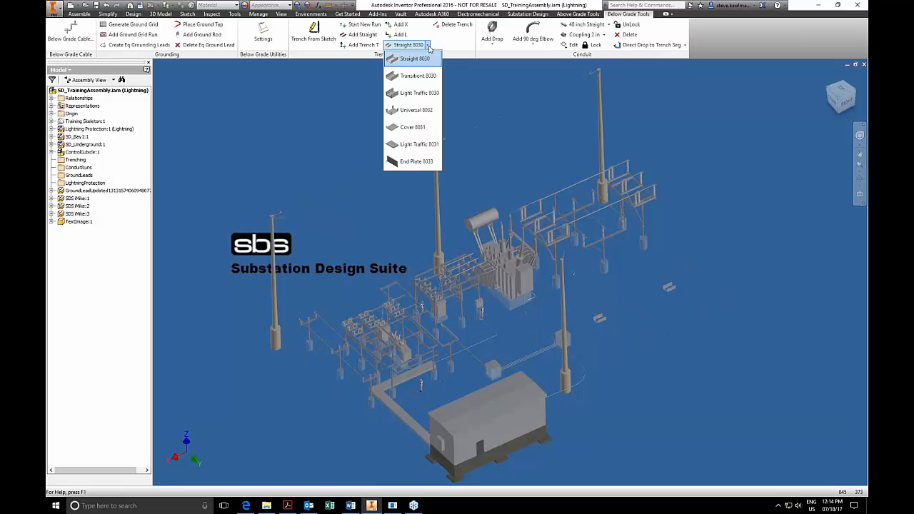
left_click(490, 73)
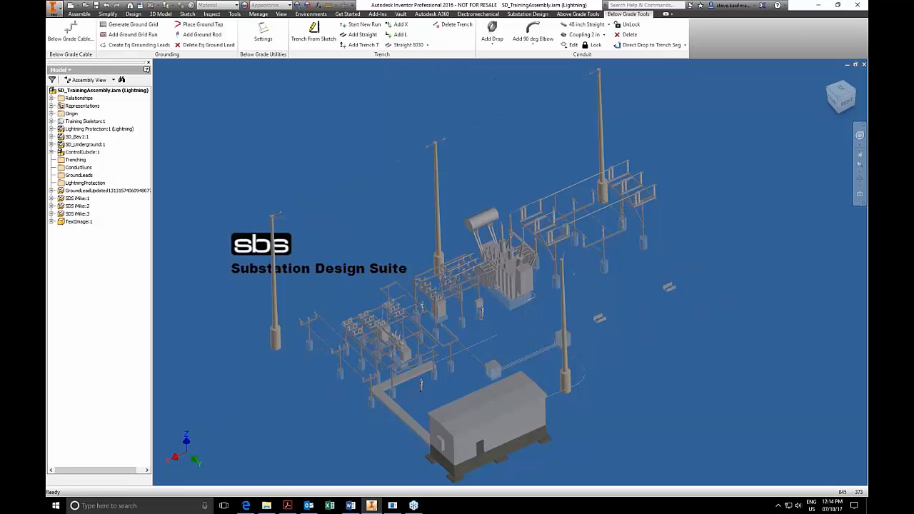
left_click(604, 35)
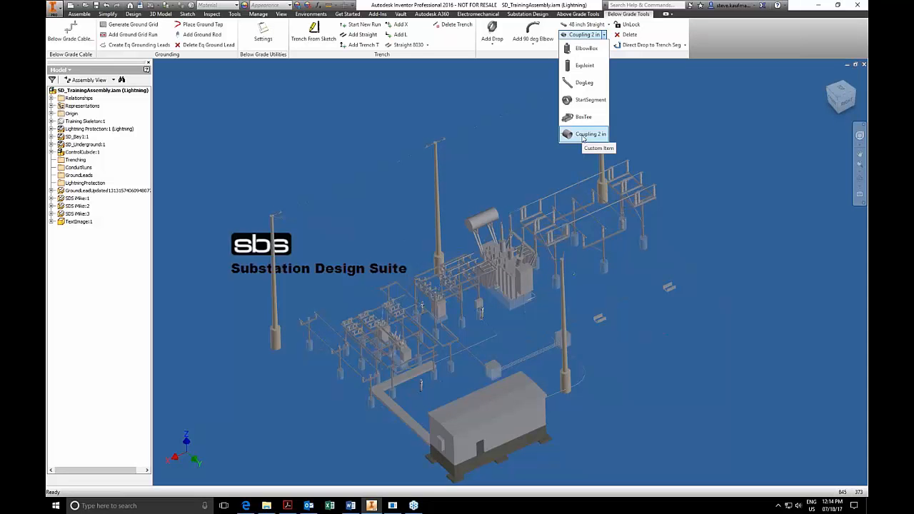
left_click(250, 115)
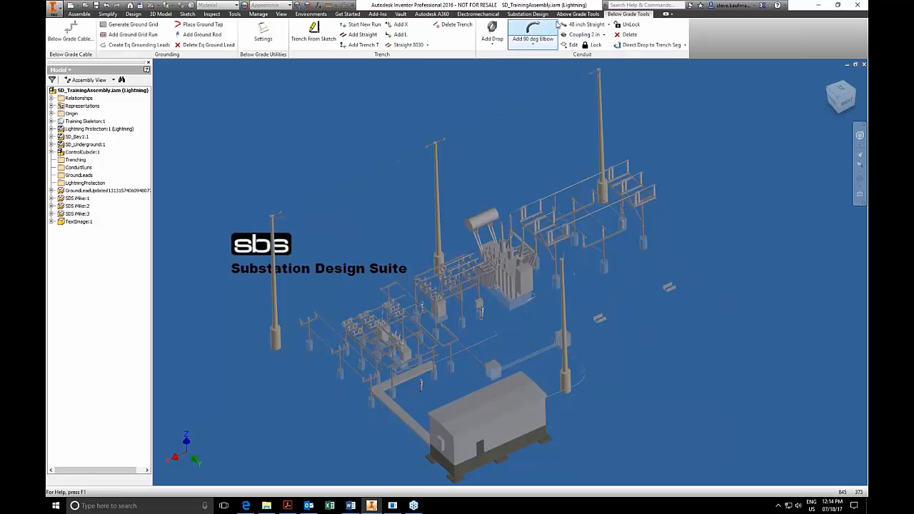
- Return to the above-grade tools and look over the terminal fittings in the Carlon E940J group again
left_click(578, 14)
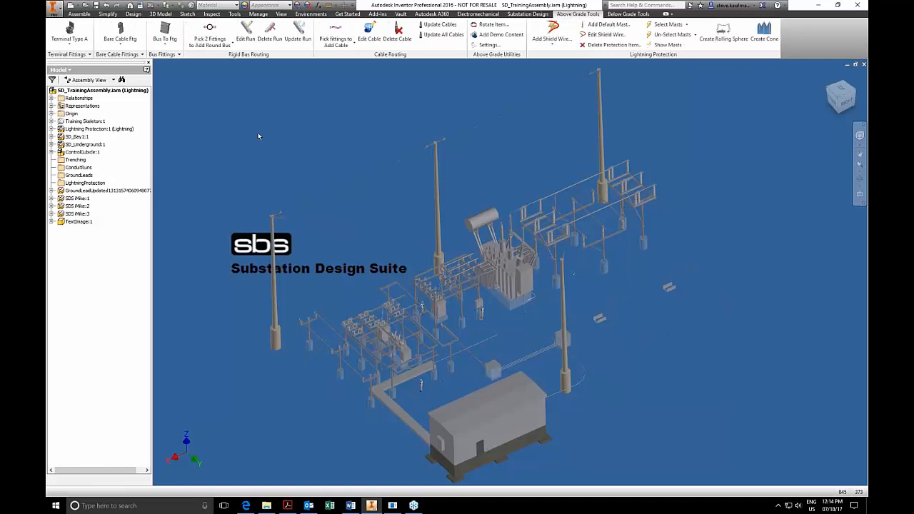
left_click(82, 57)
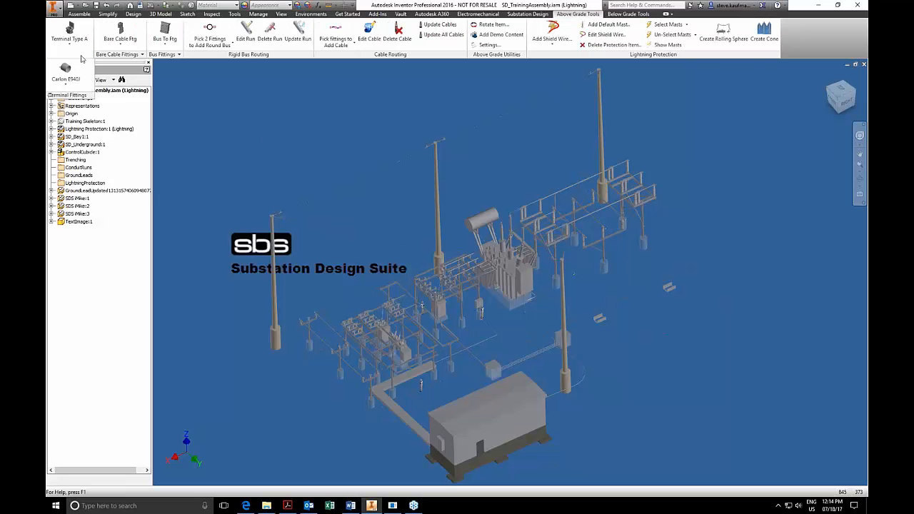
left_click(81, 84)
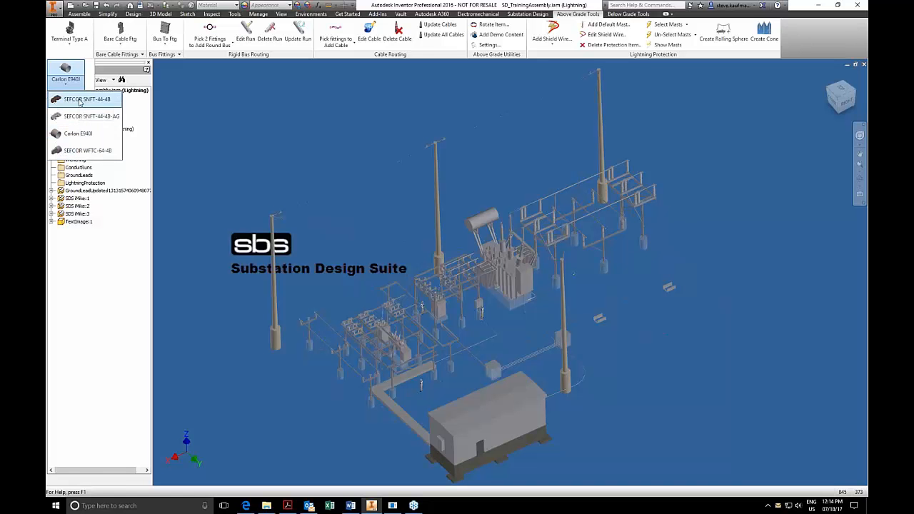
left_click(235, 118)
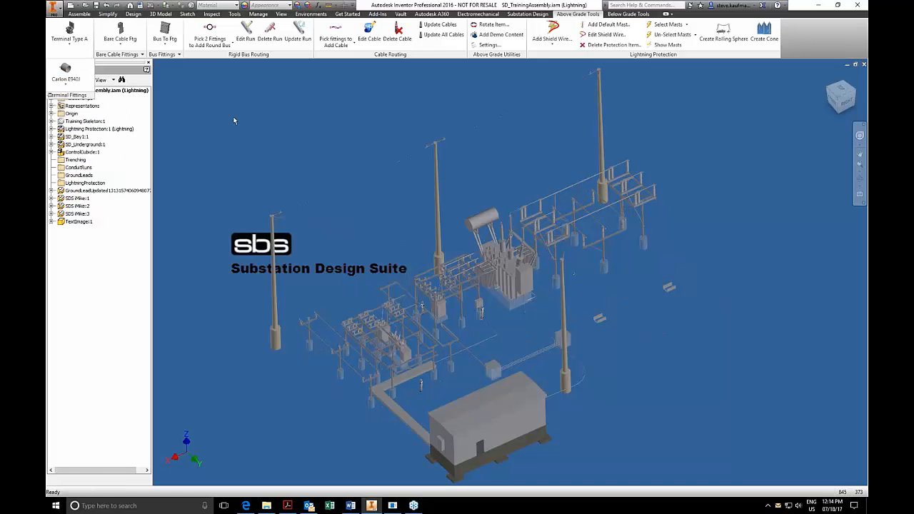
- Compare the SEFCOR ATP-D bare cable fittings with the bus fittings in the SEFCOR ASCT-6464 group
left_click(118, 54)
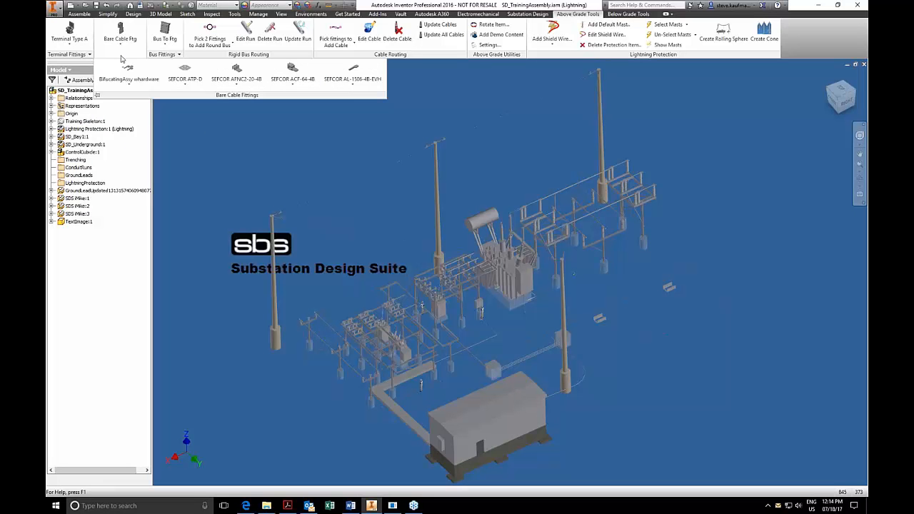
left_click(185, 84)
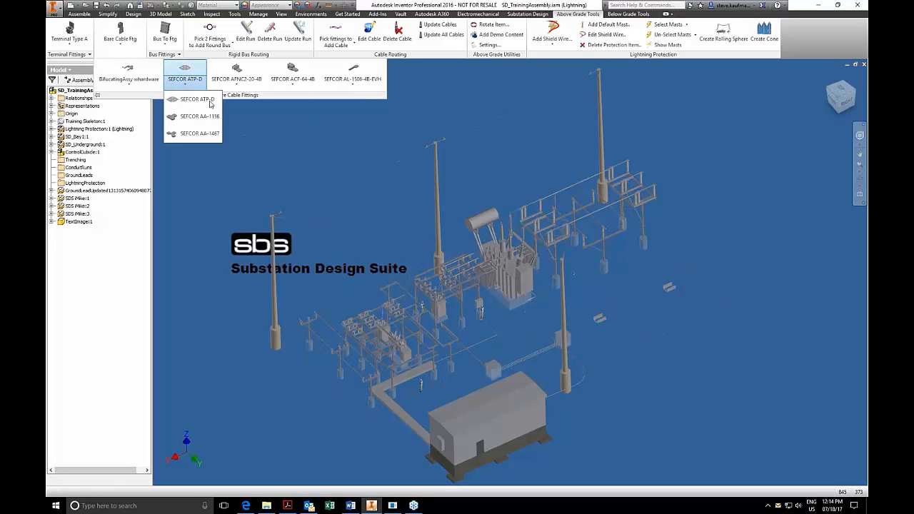
left_click(163, 54)
left_click(163, 54)
left_click(179, 85)
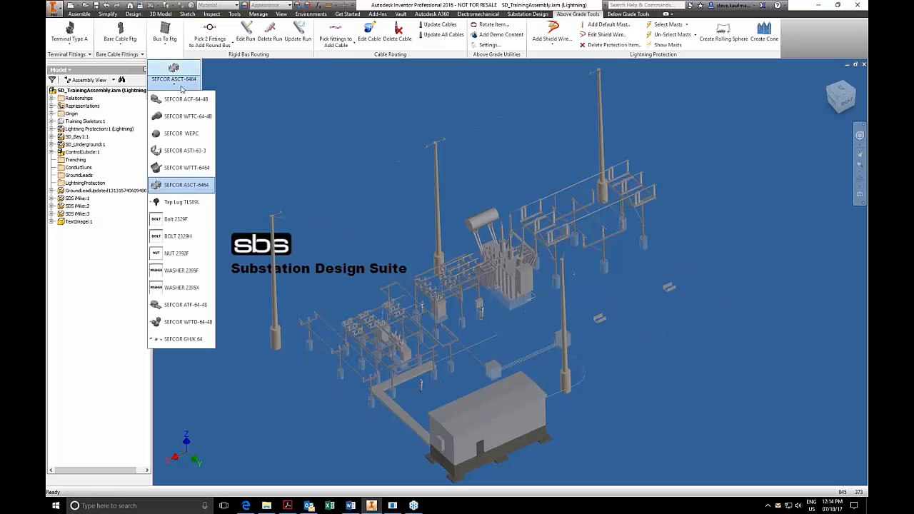
- Minimize Inventor and the web browser to get to the SubstationDesigner folder in File Explorer
left_click(262, 116)
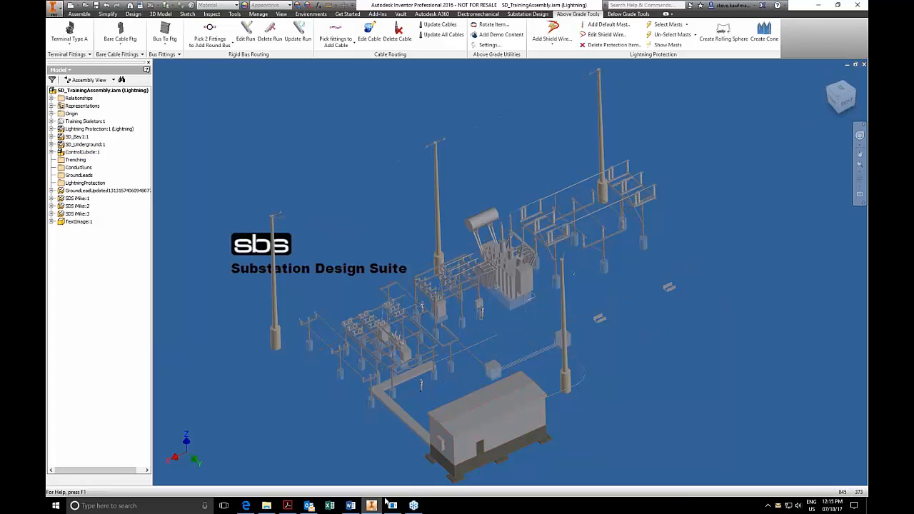
left_click(818, 6)
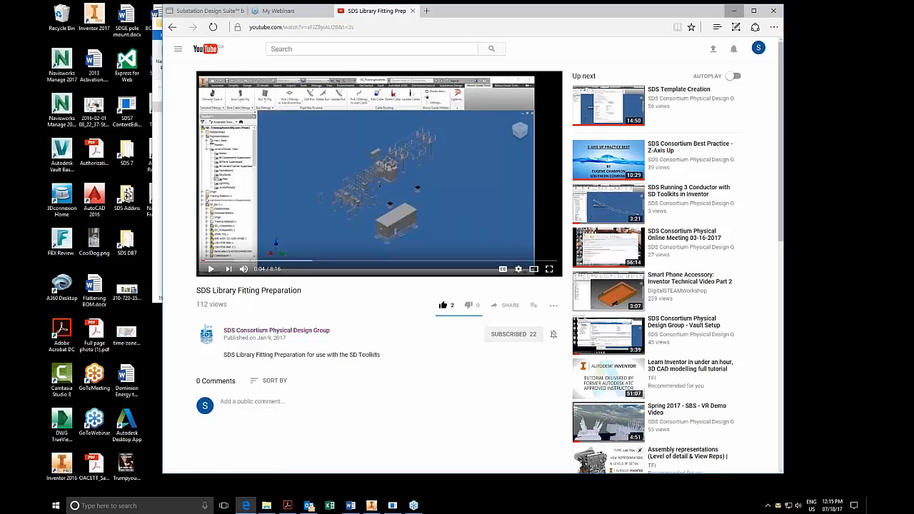
left_click(733, 11)
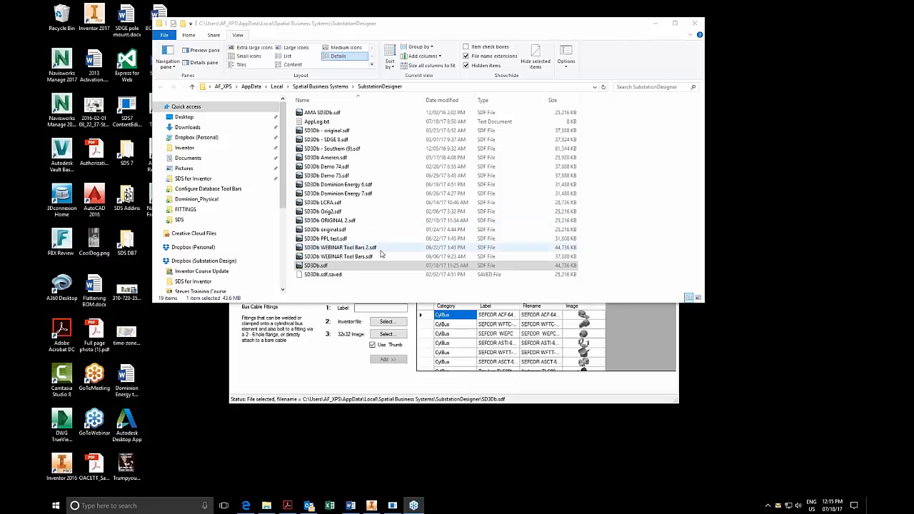
- Compare SD3Db.sdf with the SD3Db.sdf.saved and SD3Db WEBINAR Tool Bars files, and view the SubstationDesigner folder's full path
left_click(343, 265)
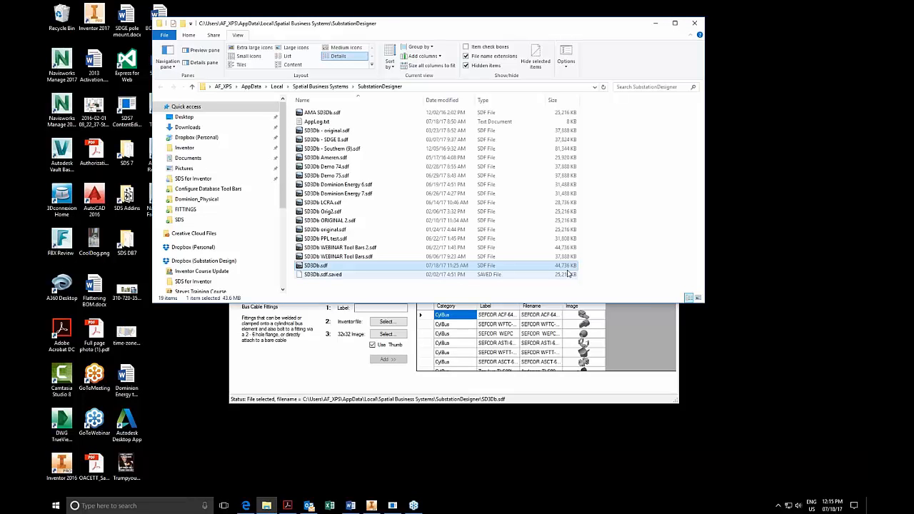
left_click(571, 277)
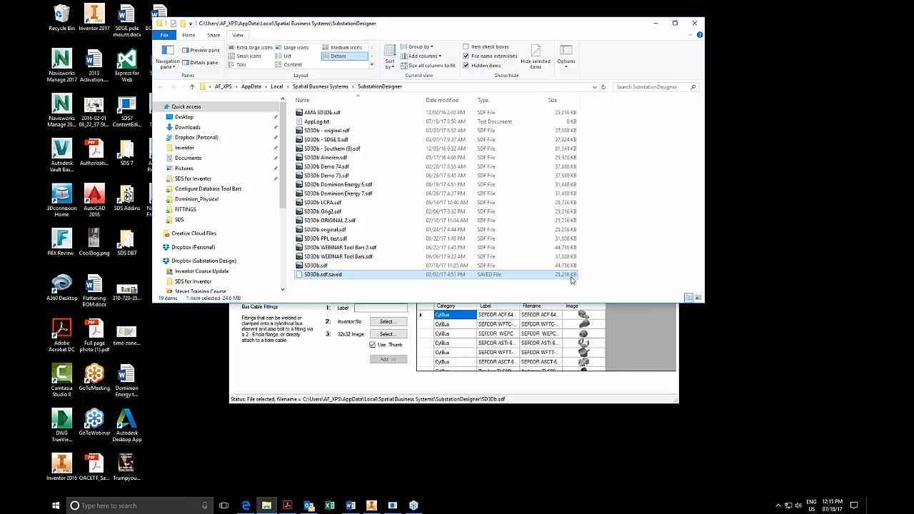
left_click(347, 268)
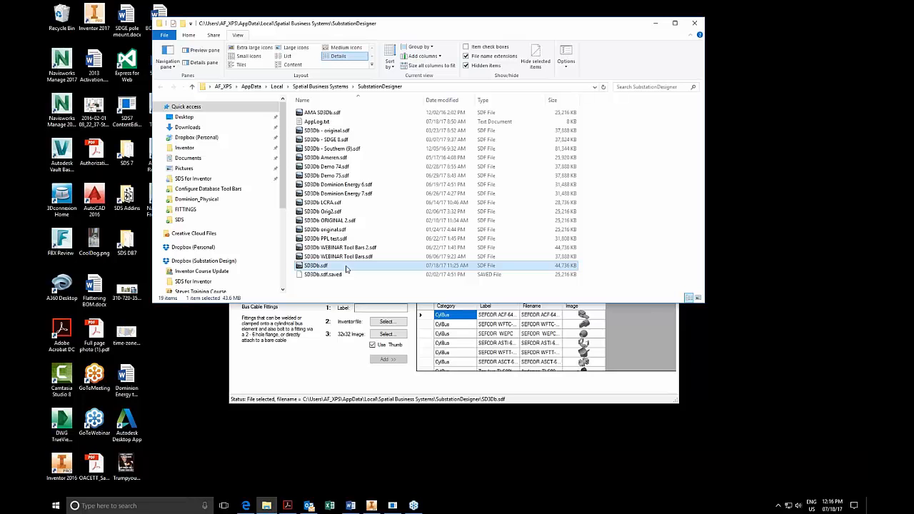
left_click(341, 259)
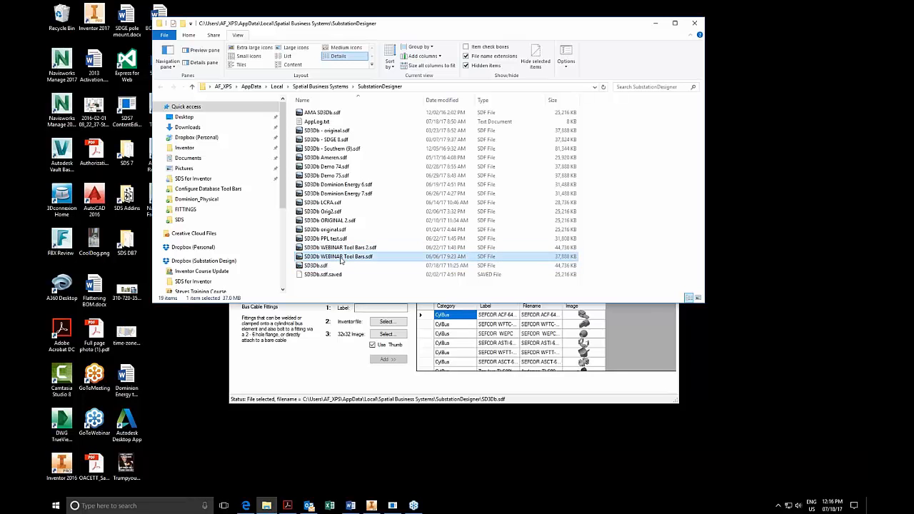
left_click(339, 249)
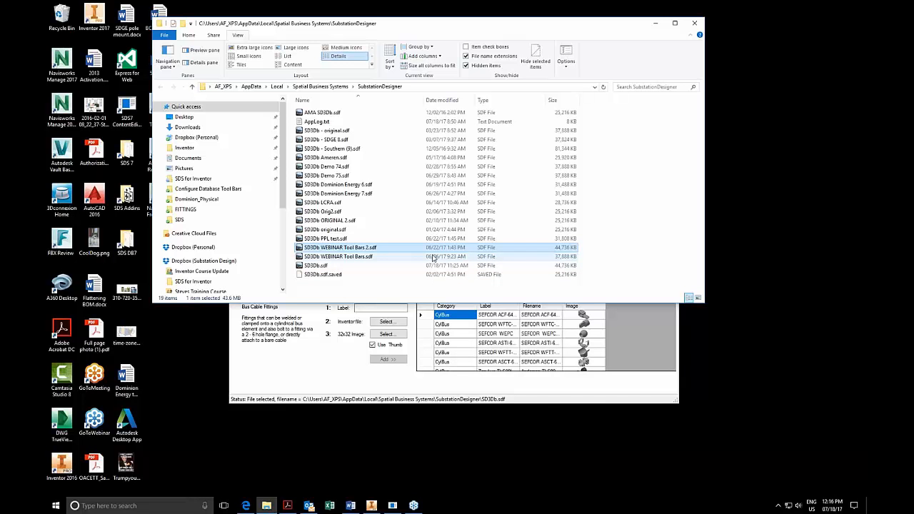
left_click(412, 87)
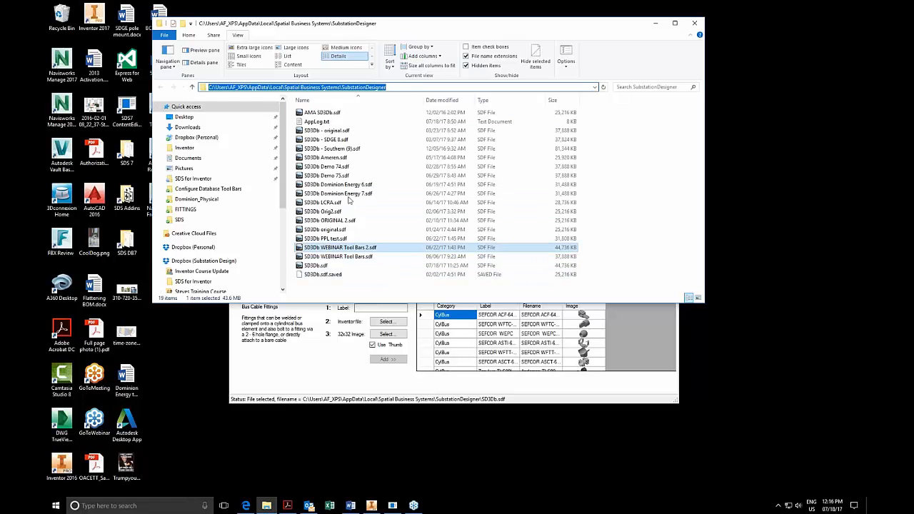
- Move the SubstationDesigner folder window aside and bring the Substation Designer Content Editor to the front
left_click(308, 382)
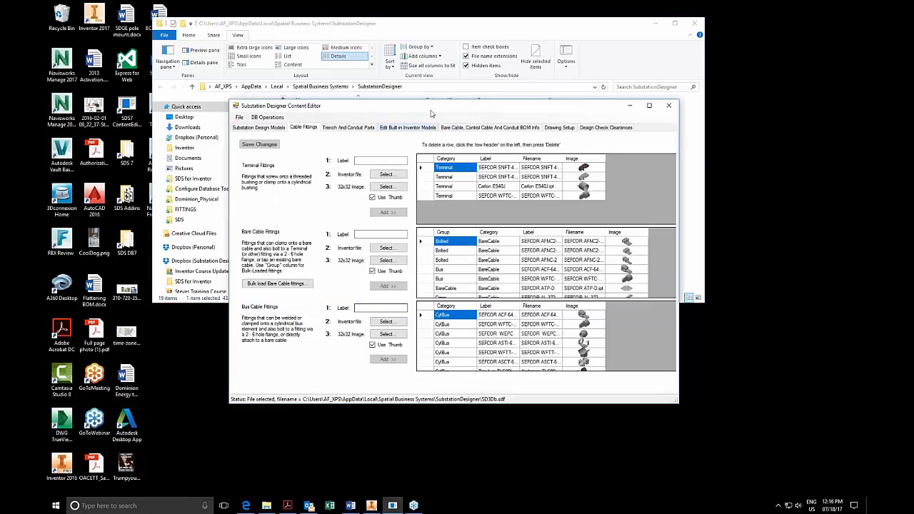
left_click_drag(433, 29, 599, 28)
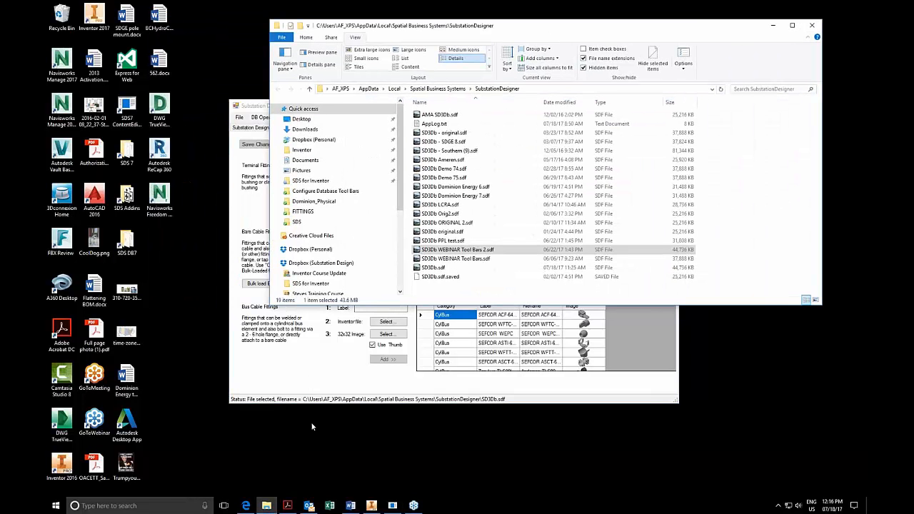
left_click(318, 393)
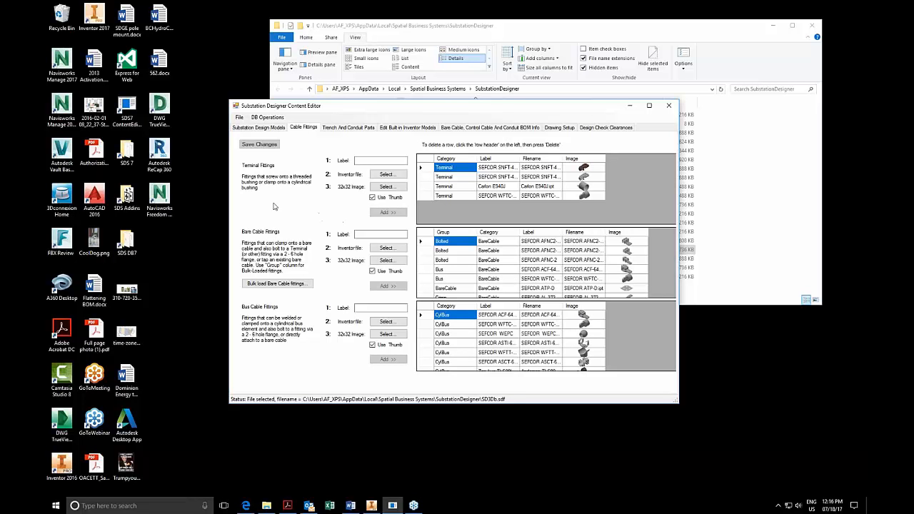
left_click(133, 111)
- Browse for a bare cable fitting's Inventor file, cancel the selection and quit the Content Editor
left_click(392, 250)
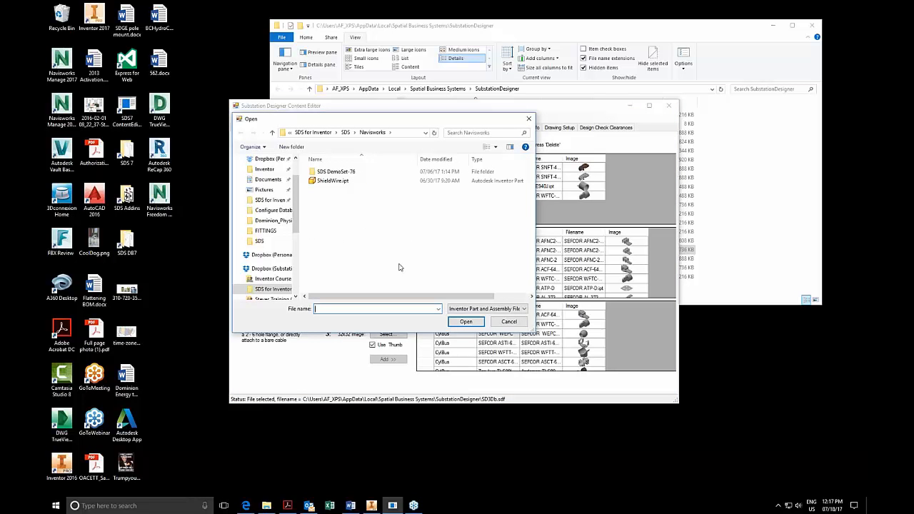
left_click(309, 506)
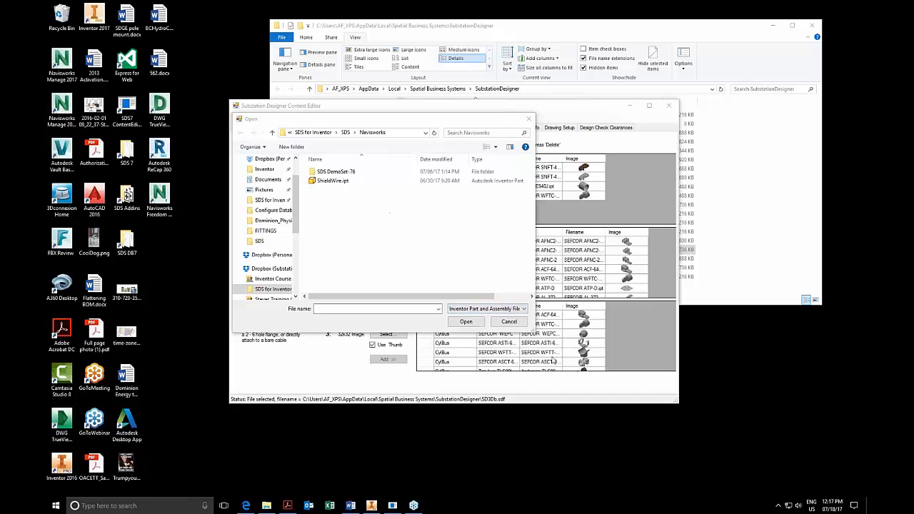
left_click(508, 322)
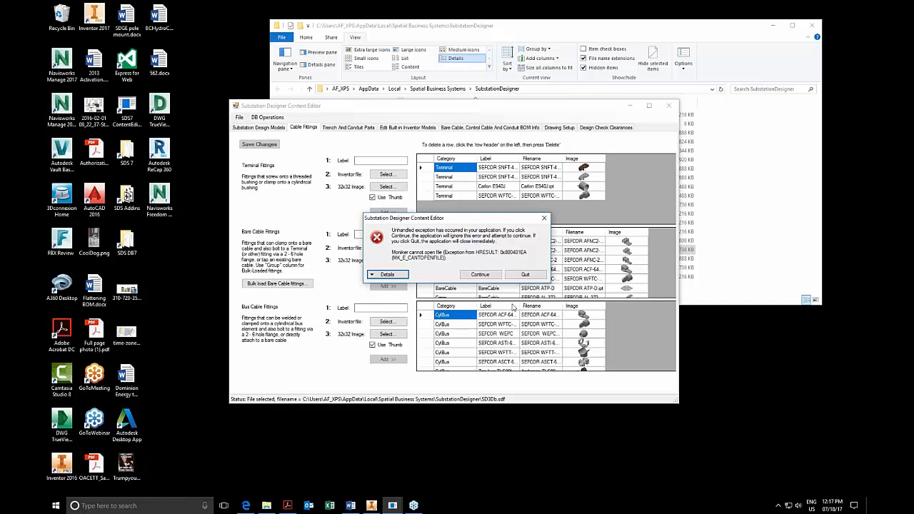
left_click(527, 280)
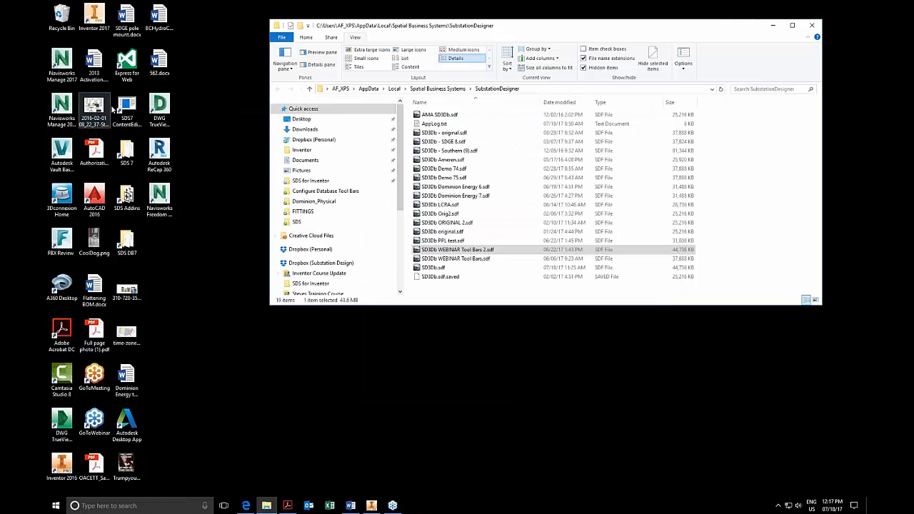
- Reopen the Substation Designer Content Editor, show its cable fittings and move the window clear of the desktop shortcuts
left_click(127, 113)
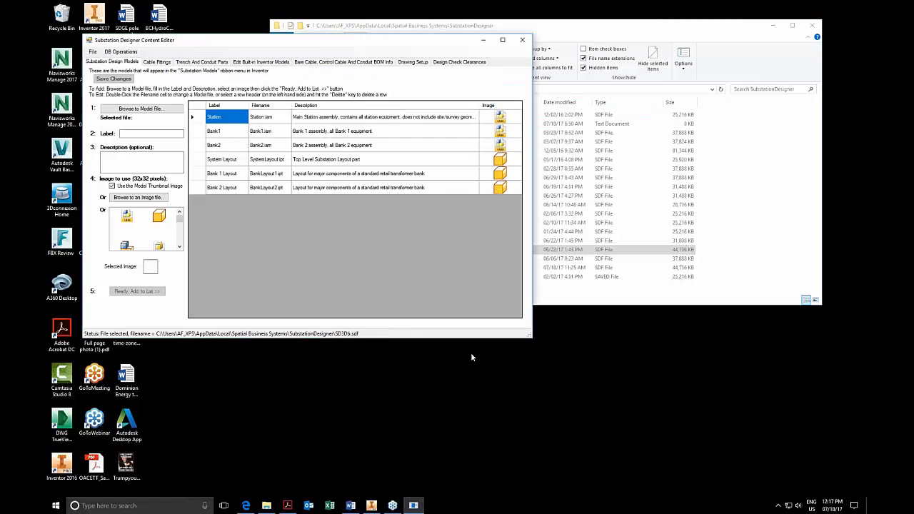
left_click(162, 61)
left_click_drag(208, 41, 341, 70)
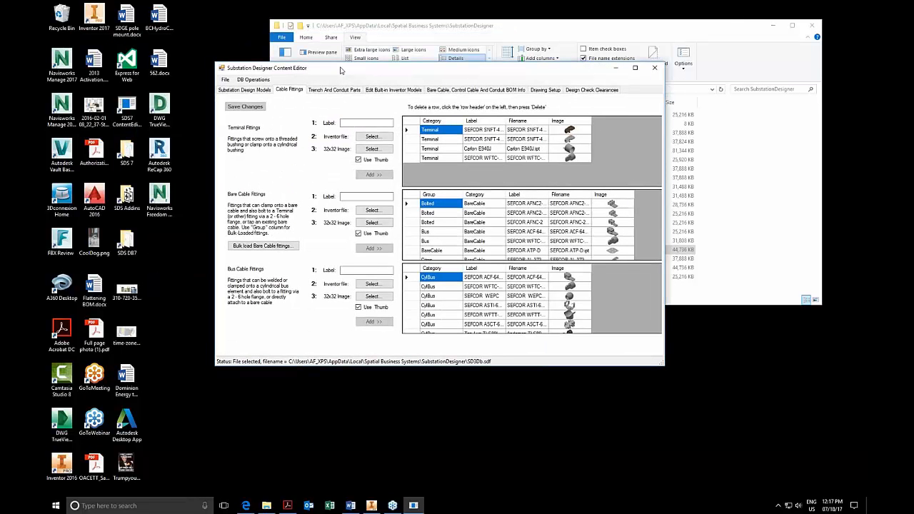
- Show the trench and conduit parts, select the Coupling 2 in conduit row and enlarge the Content Editor window
left_click(353, 89)
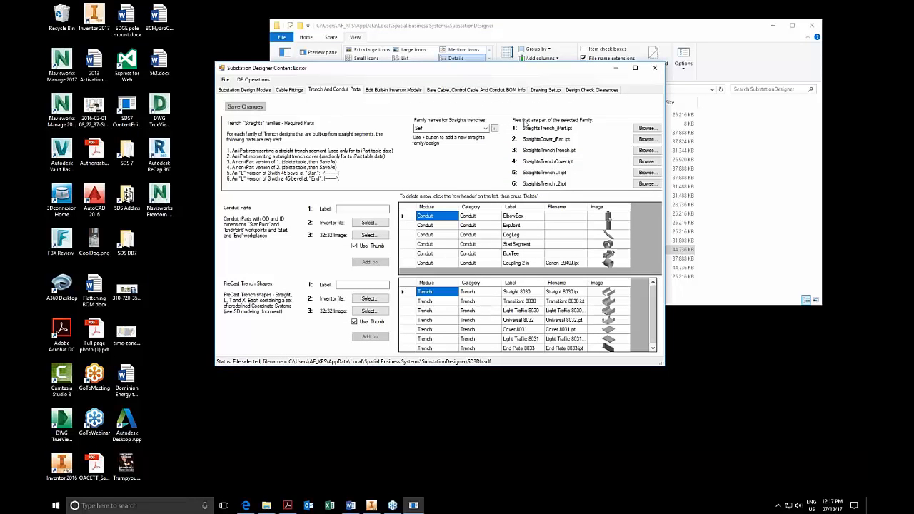
left_click(410, 264)
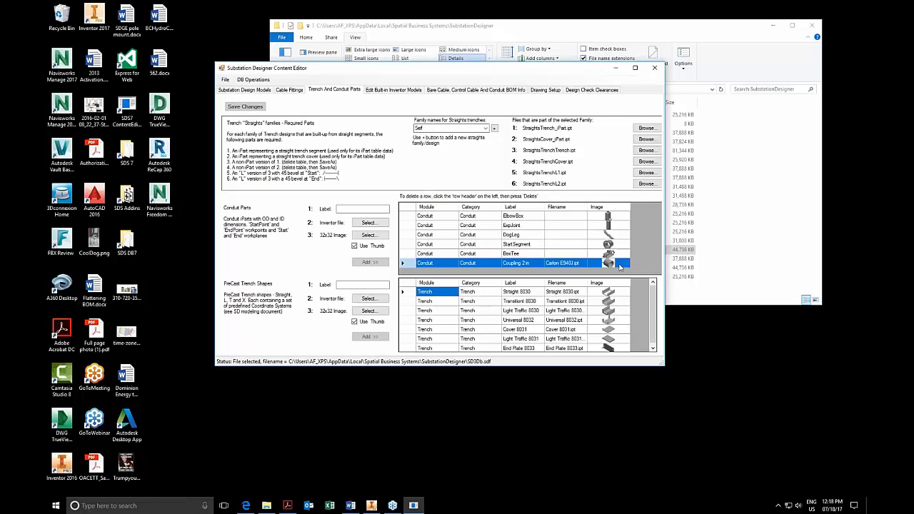
left_click_drag(663, 365, 686, 416)
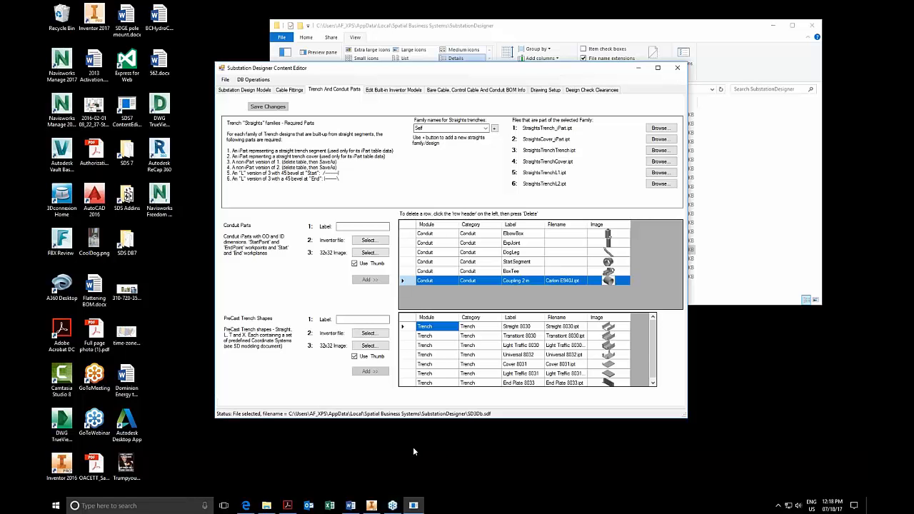
- Review the bus, cable and tap fitting pages in SDS Part Automation Requirements.pdf, and return to the Content Editor's cable fittings
mouse_move(287, 507)
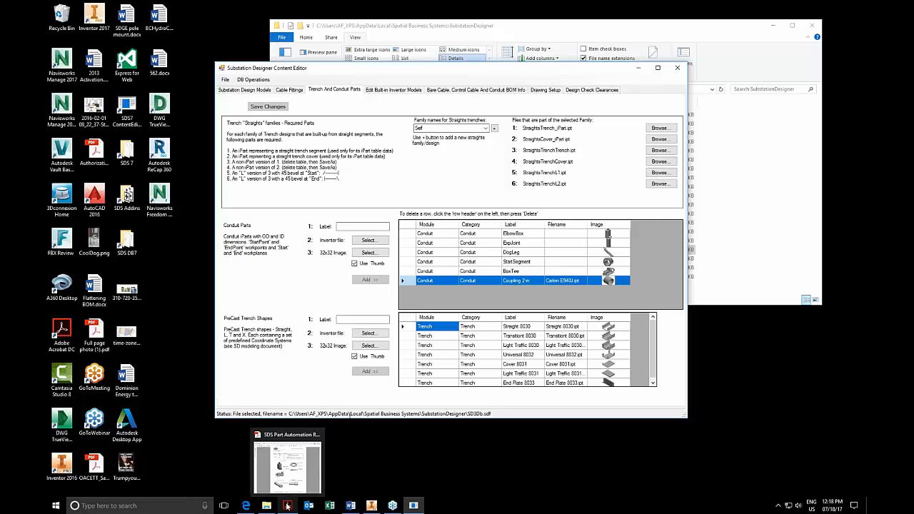
left_click(291, 476)
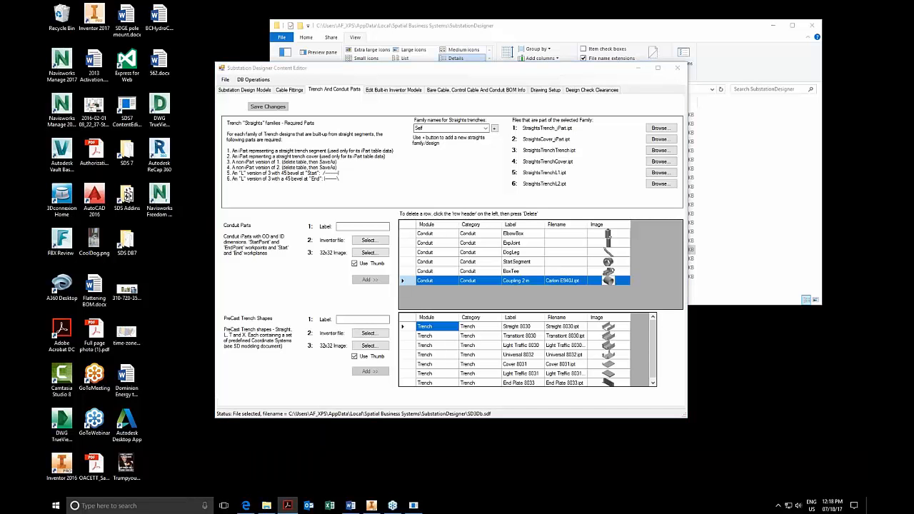
key("Home")
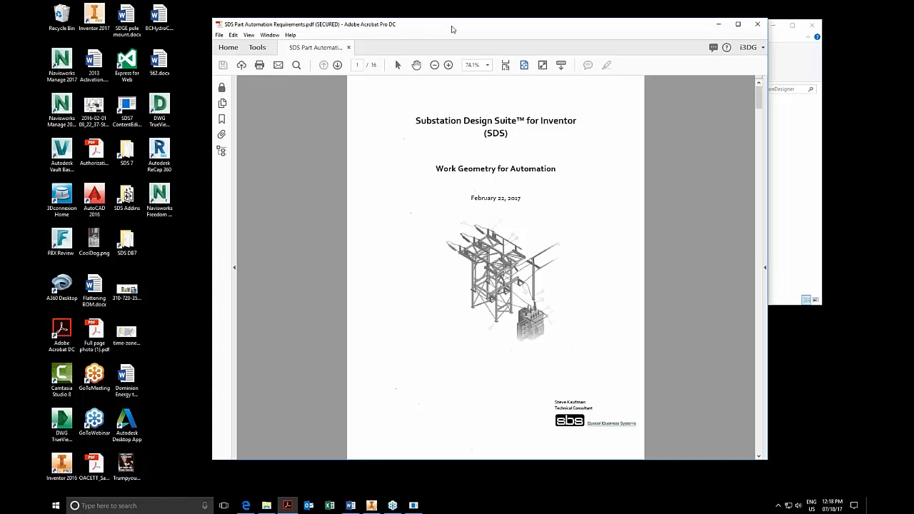
scroll(466, 164, "down", 4)
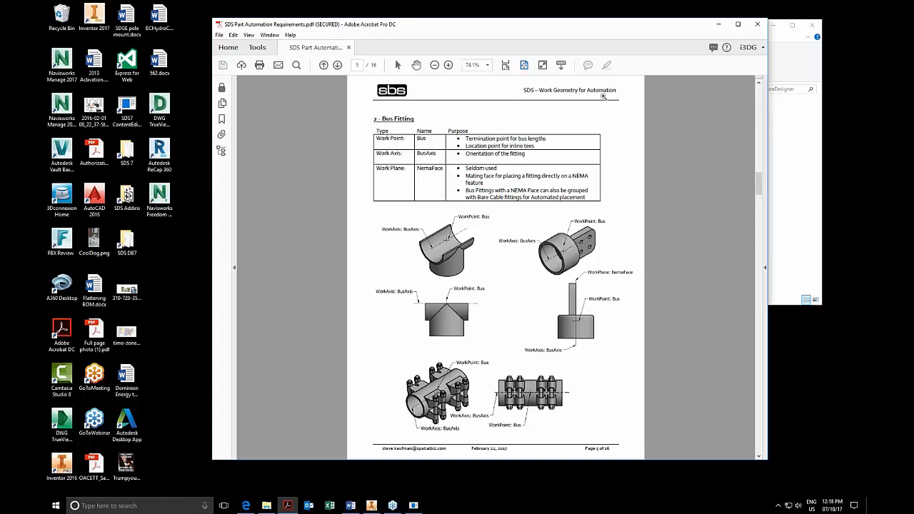
scroll(526, 230, "down", 3)
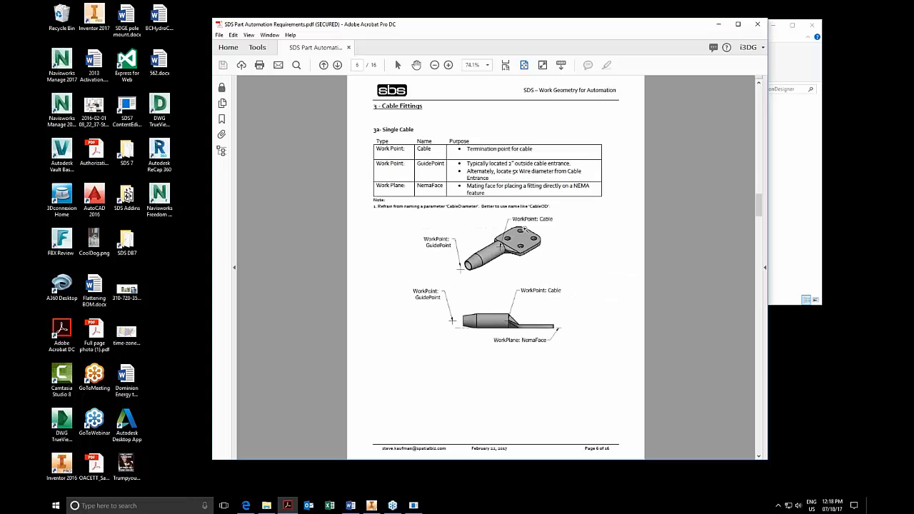
scroll(526, 229, "down", 1)
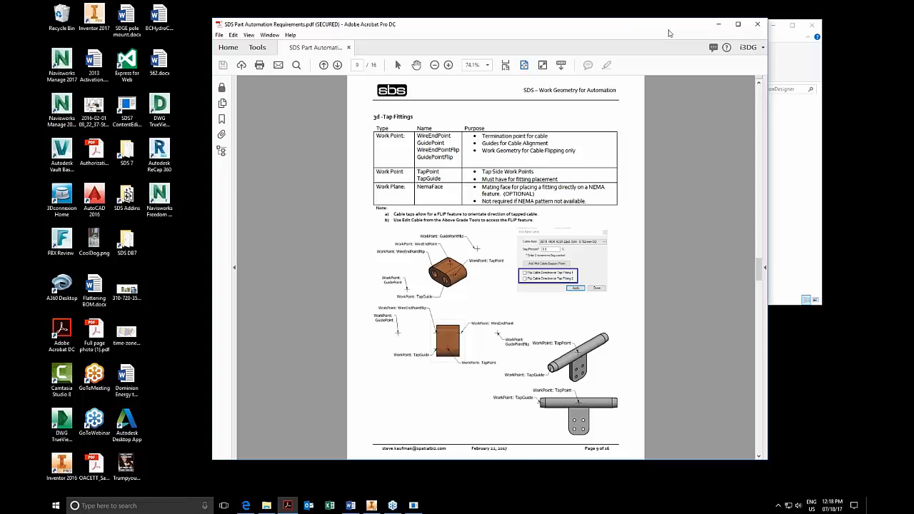
left_click(719, 24)
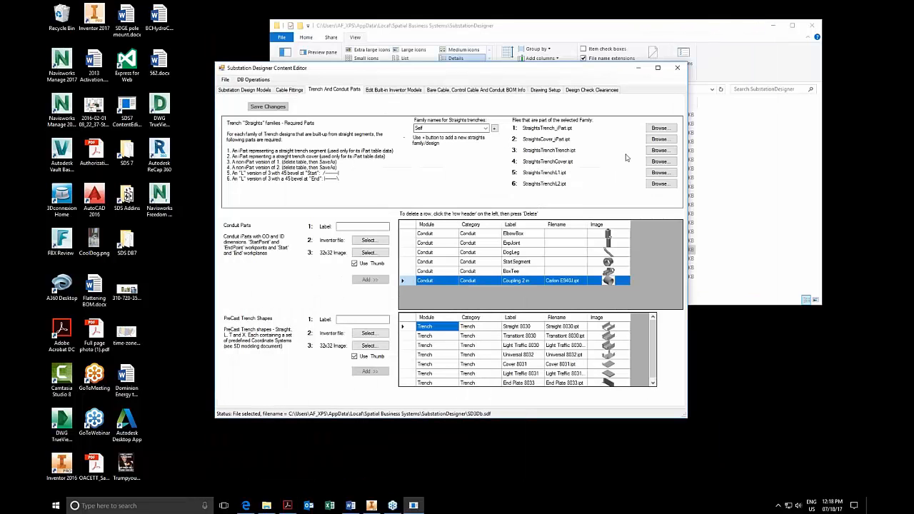
left_click(283, 90)
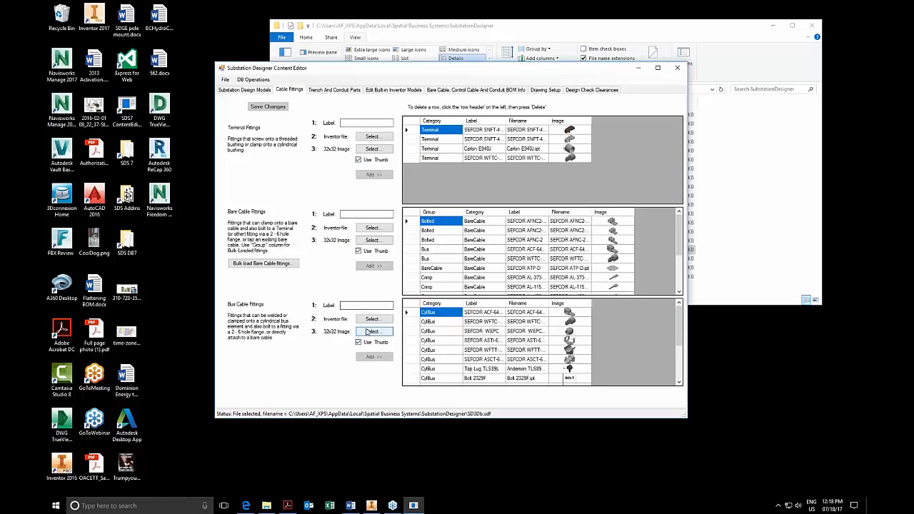
- Switch to Inventor and find the TextImage:1 component in the window to read the tool bar constraints
left_click(372, 505)
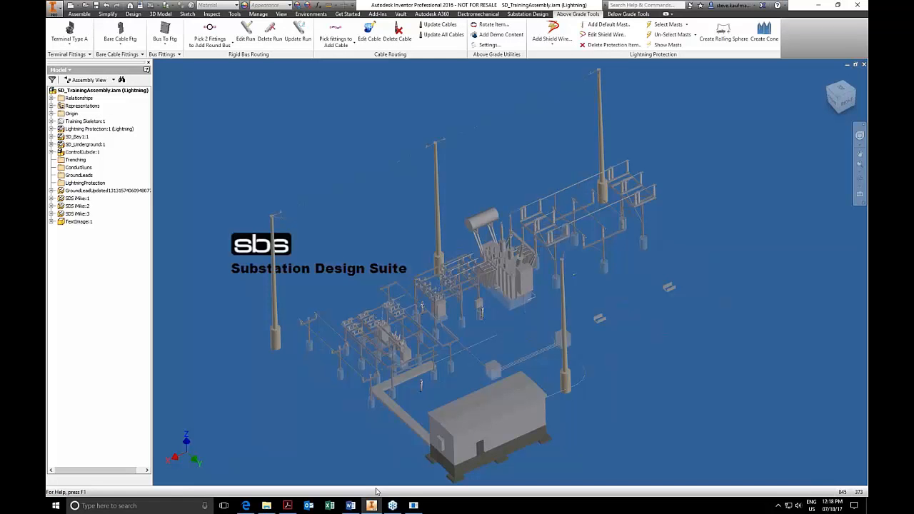
right_click(72, 222)
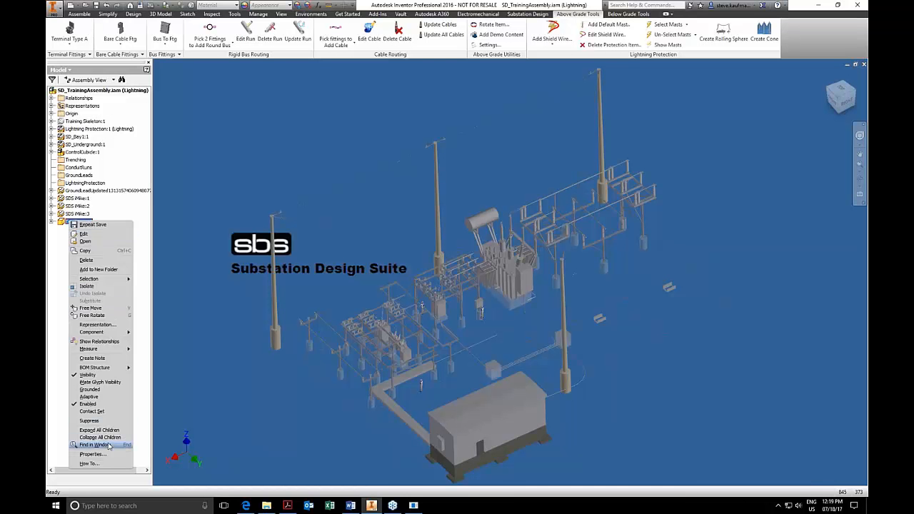
left_click(109, 446)
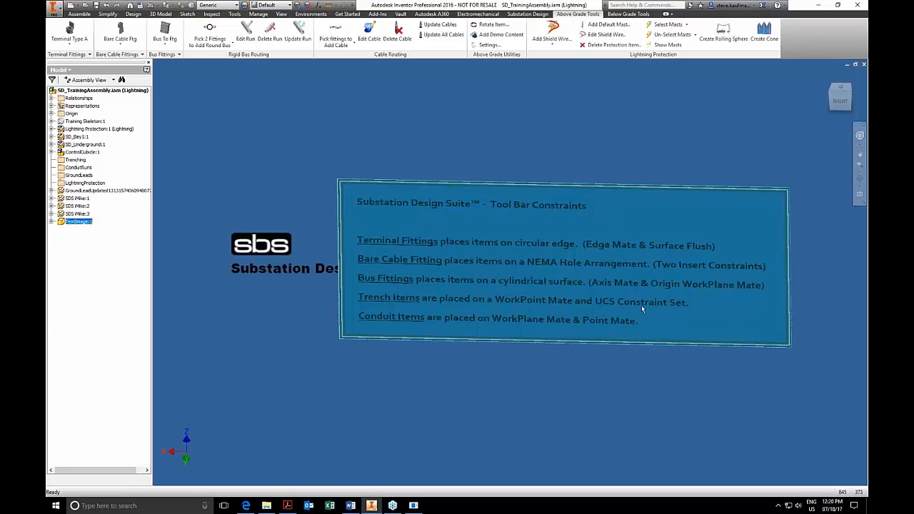
- Start placing a constraint and view the Constraint Set options
left_click(79, 13)
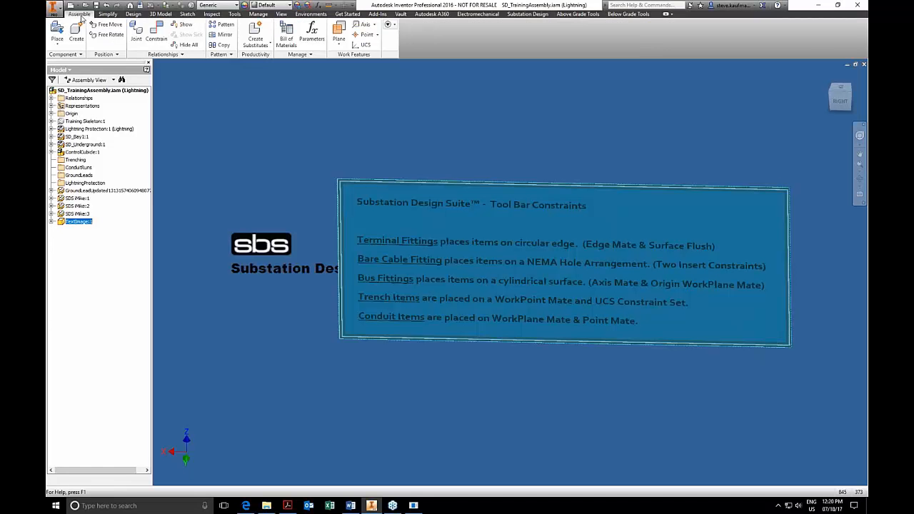
left_click(152, 43)
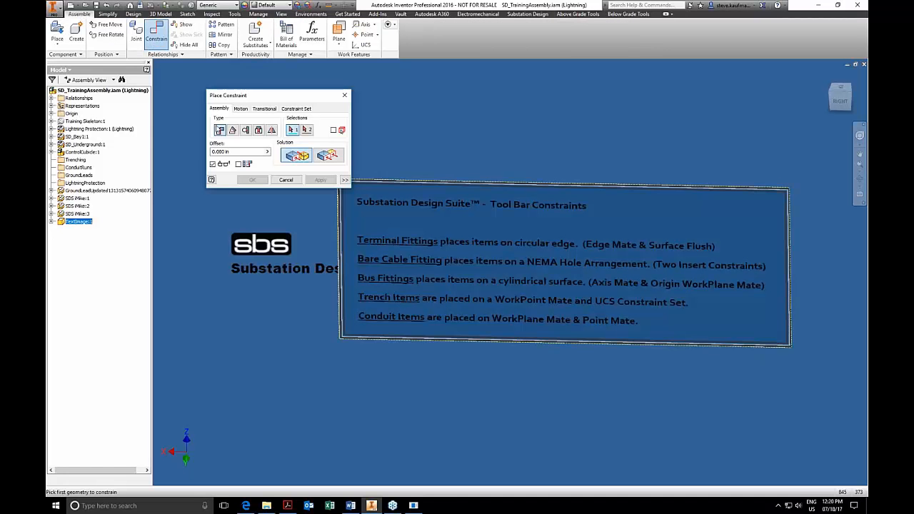
left_click(297, 109)
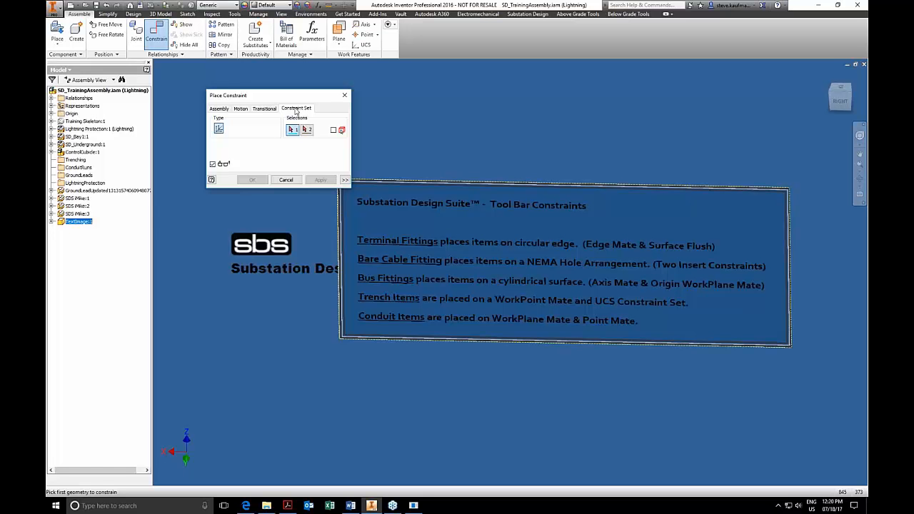
- Cancel the constraint and review the trench, conduit, terminal lug, cable spacer and multi-cable pages in SDS Part Automation Requirements.pdf
left_click(286, 180)
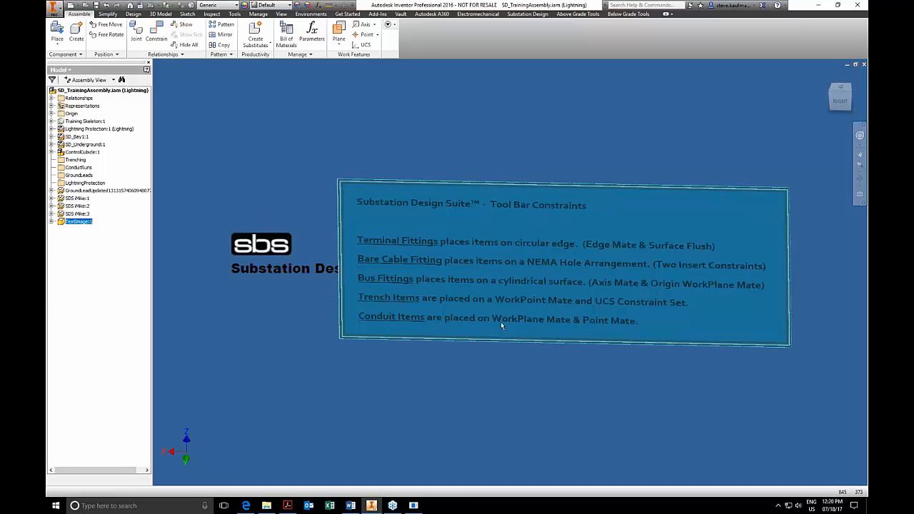
left_click(295, 507)
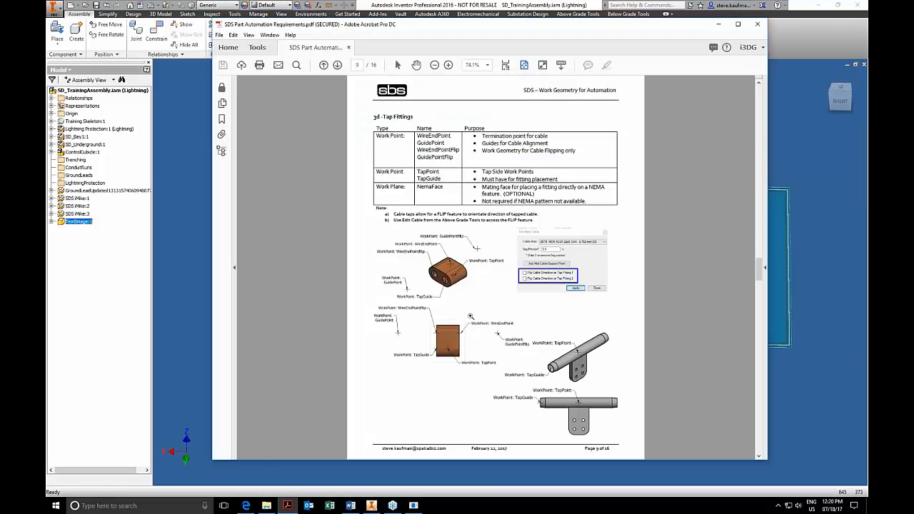
scroll(470, 316, "down", 6)
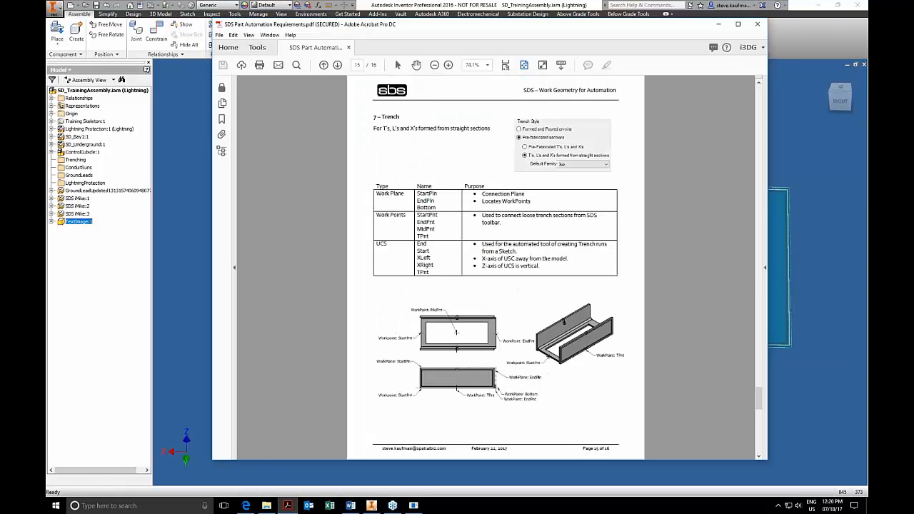
scroll(456, 333, "down", 1)
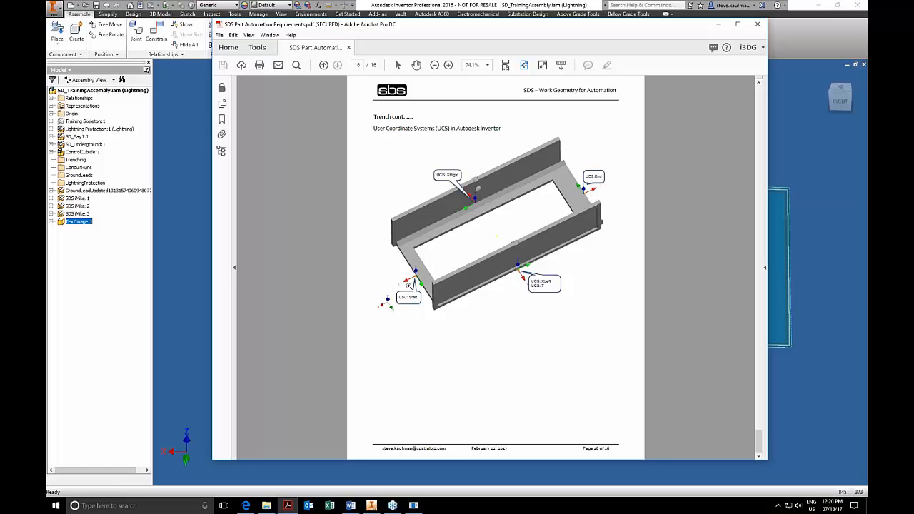
scroll(426, 273, "up", 3)
scroll(426, 272, "up", 1)
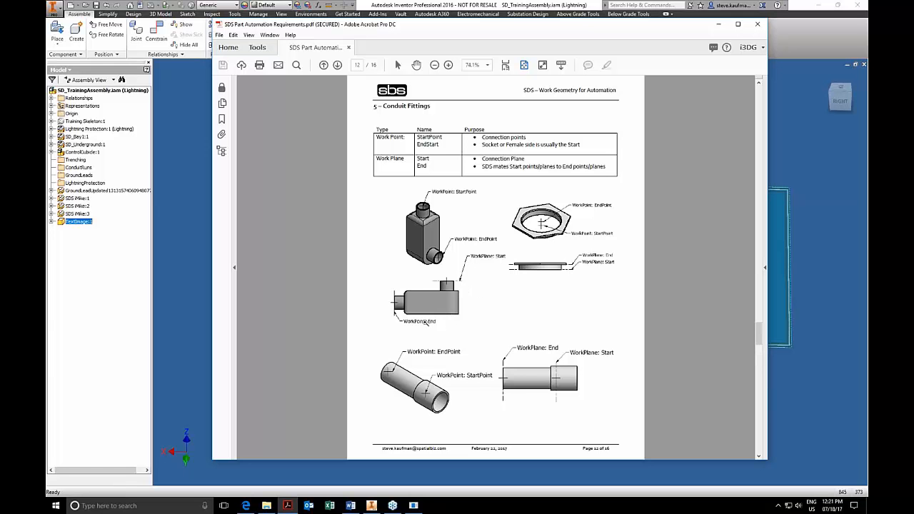
scroll(426, 321, "up", 2)
scroll(425, 323, "down", 1)
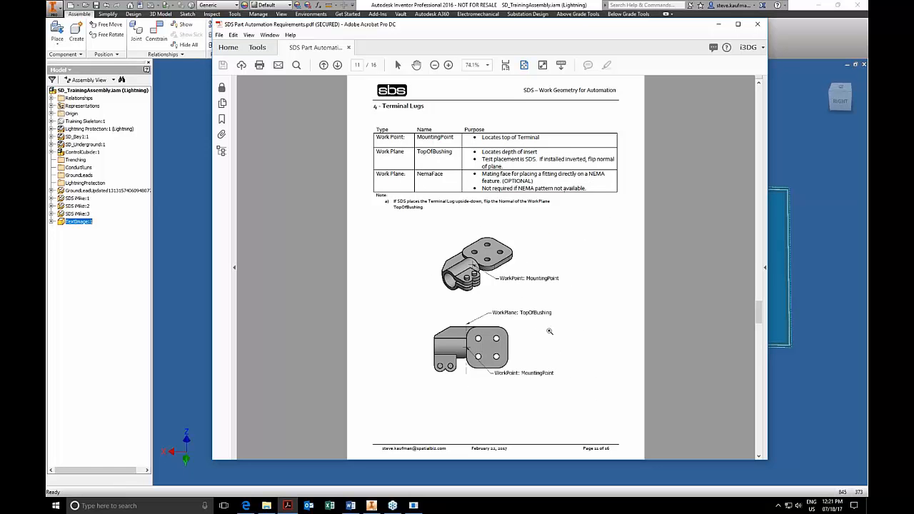
scroll(549, 332, "up", 1)
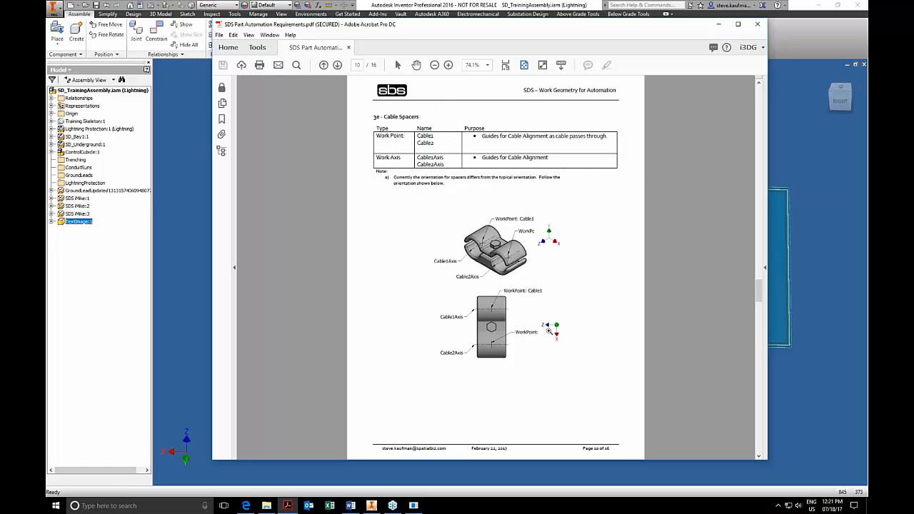
scroll(549, 331, "up", 2)
scroll(550, 331, "up", 1)
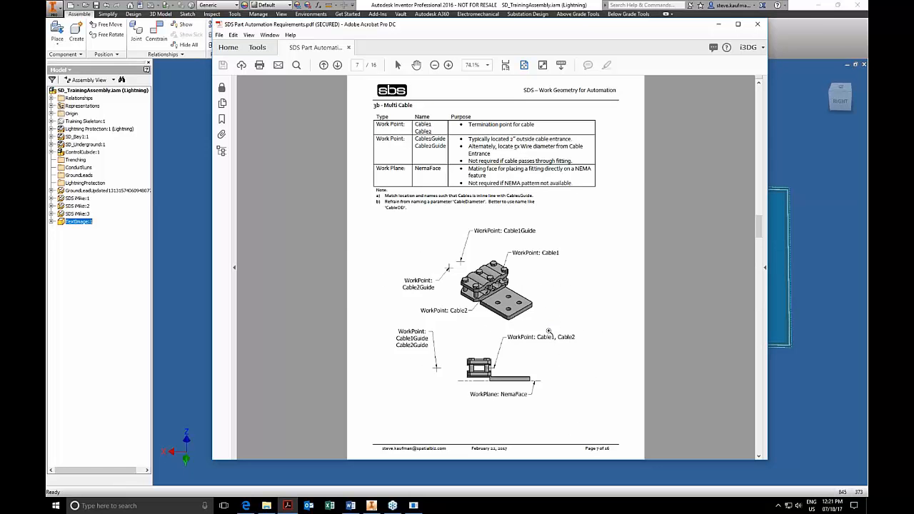
- Return to Inventor, show the whole training assembly and open the SD_Bay1:1 subassembly in its own window
left_click(719, 26)
left_click(355, 374)
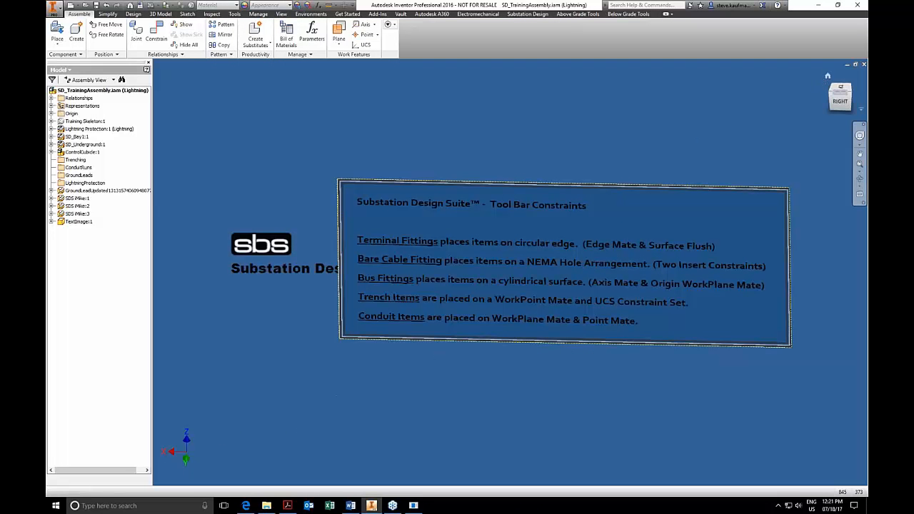
left_click(829, 79)
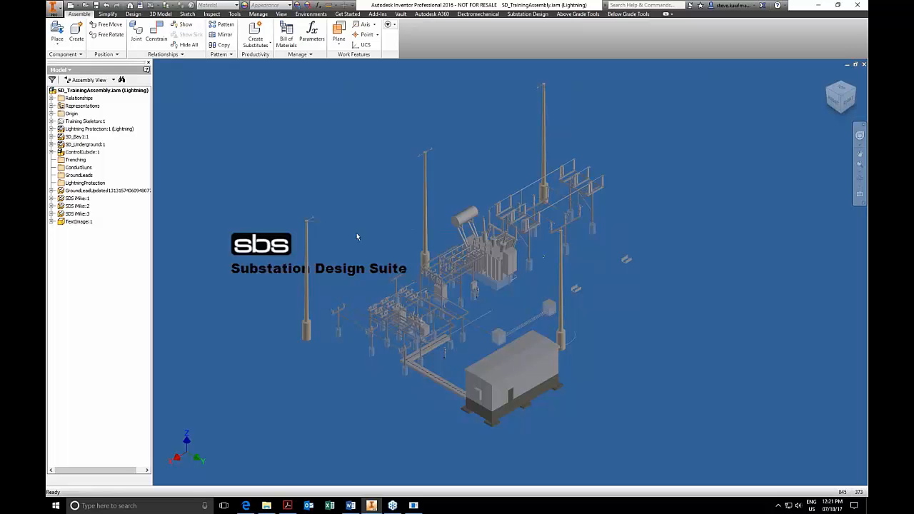
left_click(82, 138)
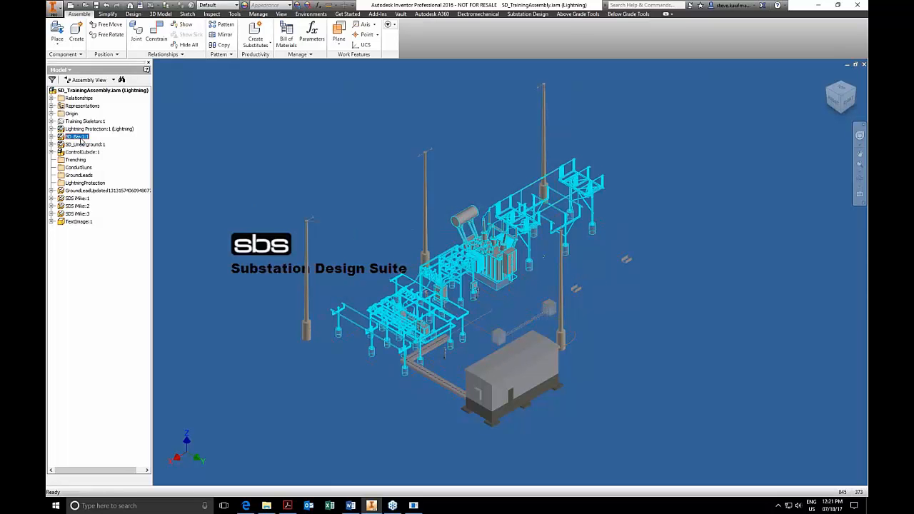
right_click(82, 139)
left_click(95, 158)
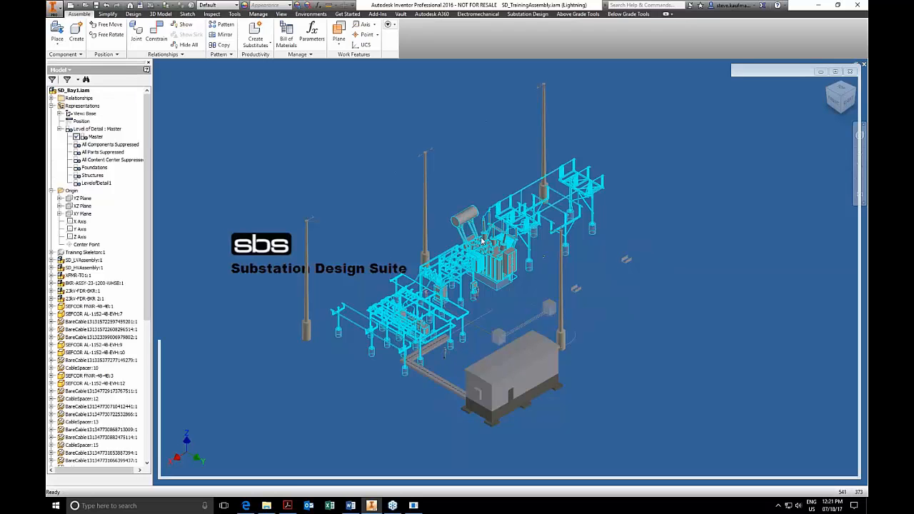
- Delete the SEFCOR AL-1152-4B-EVH:9 cable fitting with the free end on the middle post beside the transformer
middle_click_drag(429, 335, 391, 316, "shift")
scroll(511, 268, "up", 5)
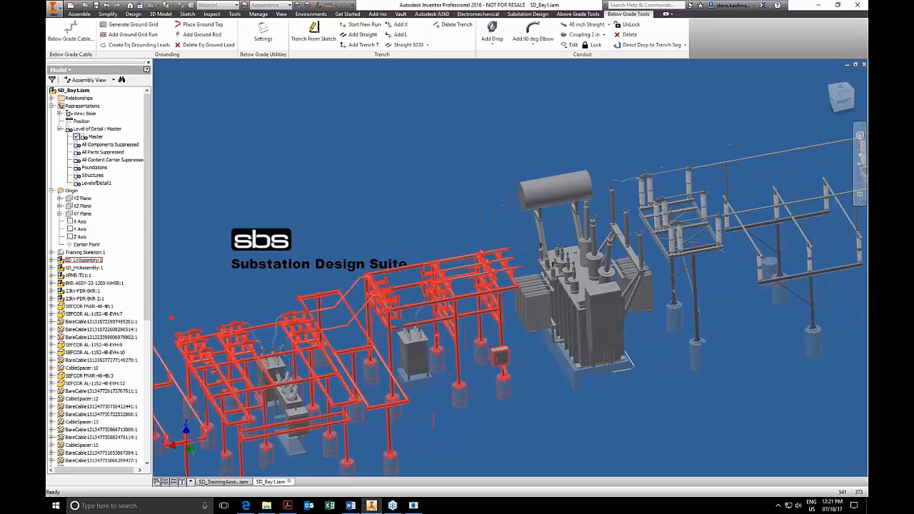
scroll(470, 238, "up", 5)
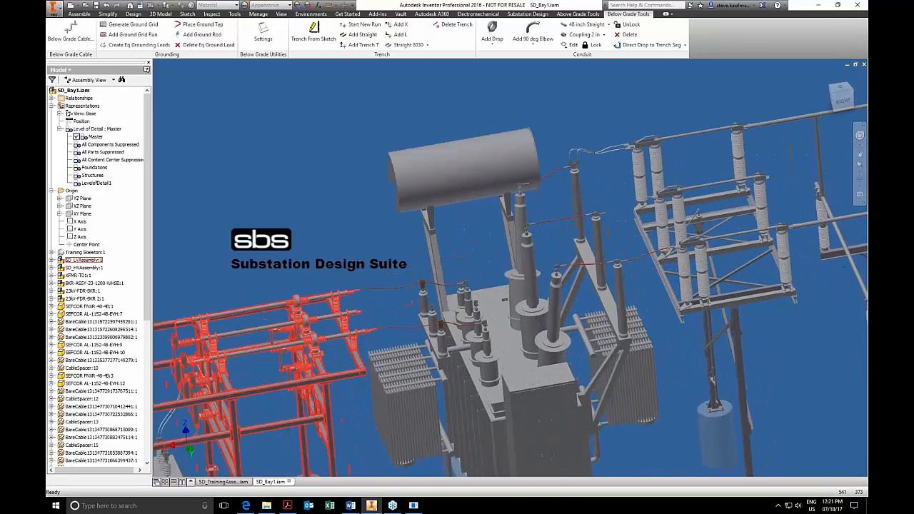
scroll(469, 238, "up", 5)
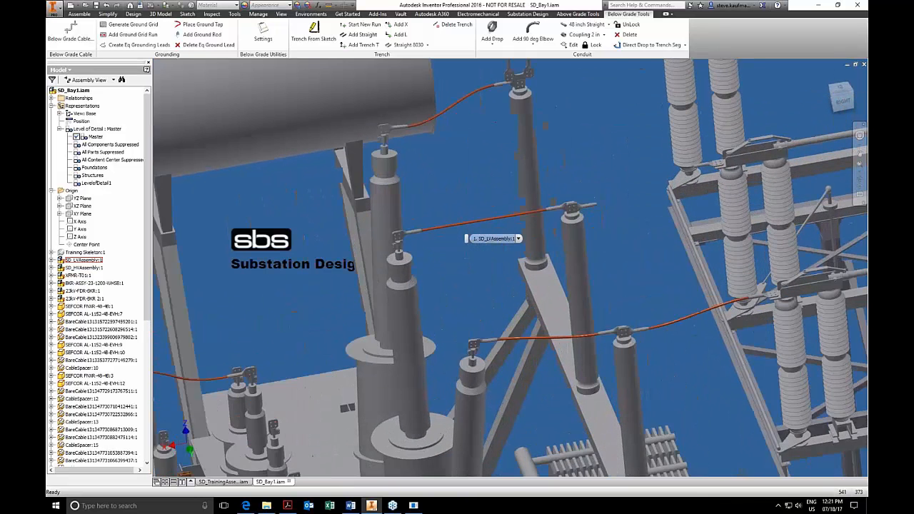
scroll(469, 239, "up", 2)
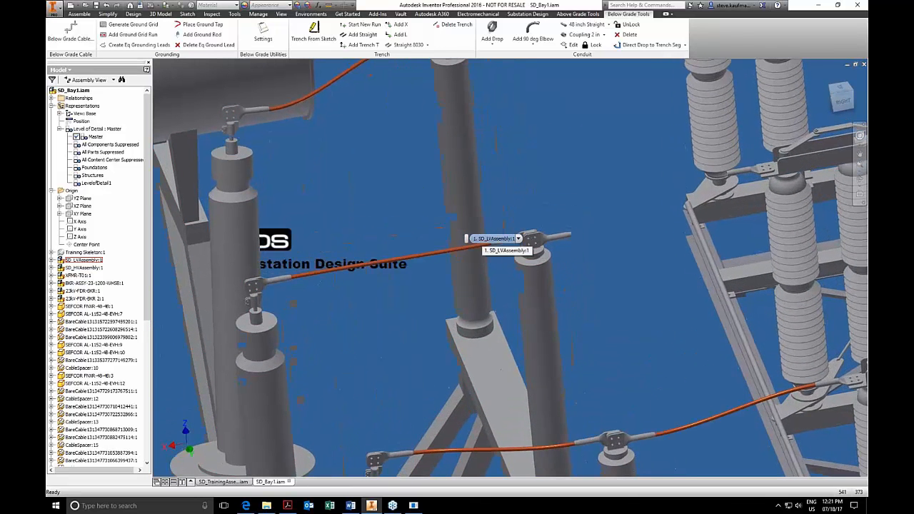
left_click(568, 236)
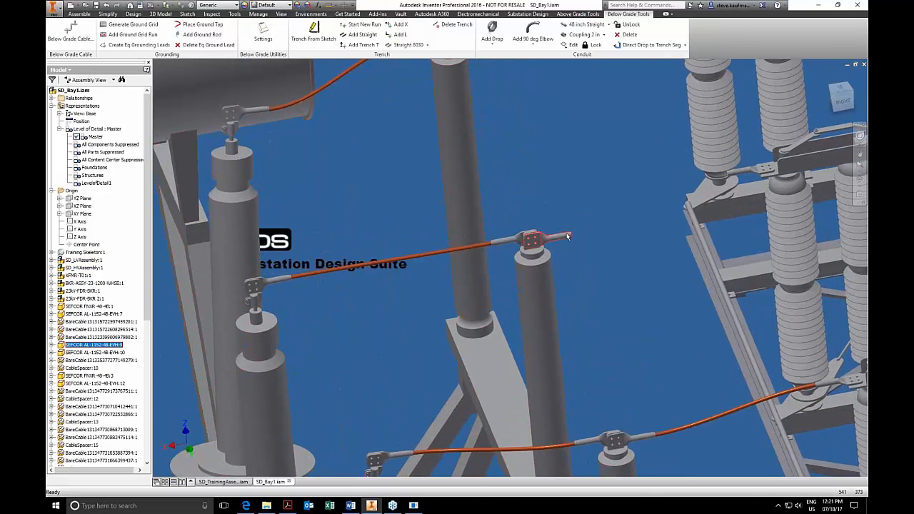
key("Delete")
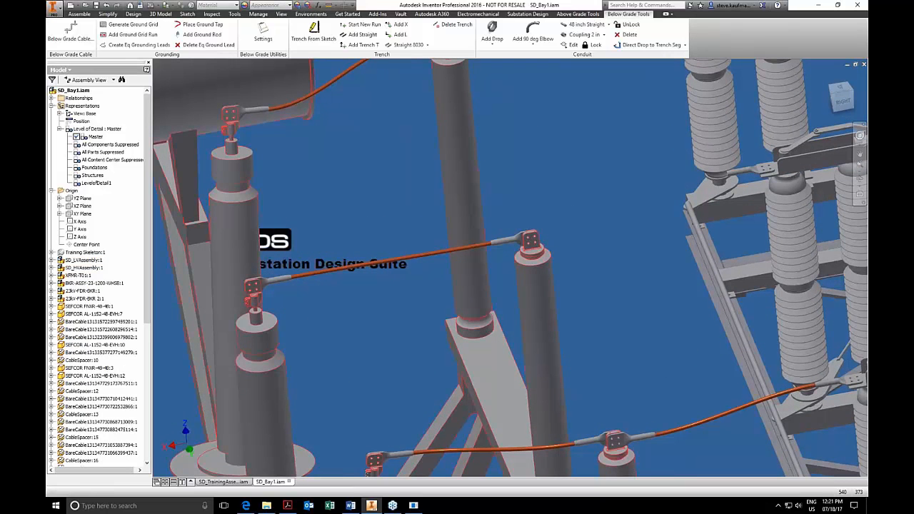
- Place a SEFCOR AL-1506-4B-EVH bare cable fitting on the middle post's terminal pad
left_click(578, 13)
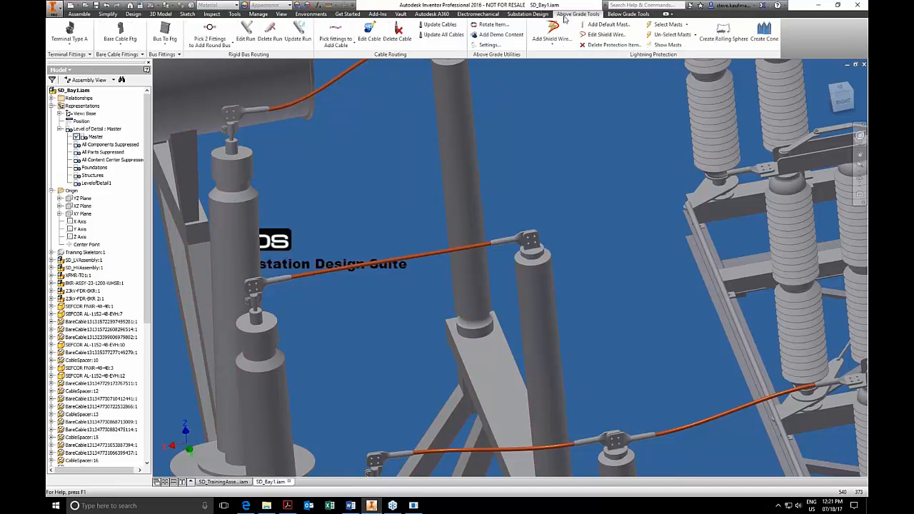
left_click(142, 54)
left_click(352, 74)
- Rotate the new fitting on the middle post through its possible orientations and accept the upright one
left_click(494, 25)
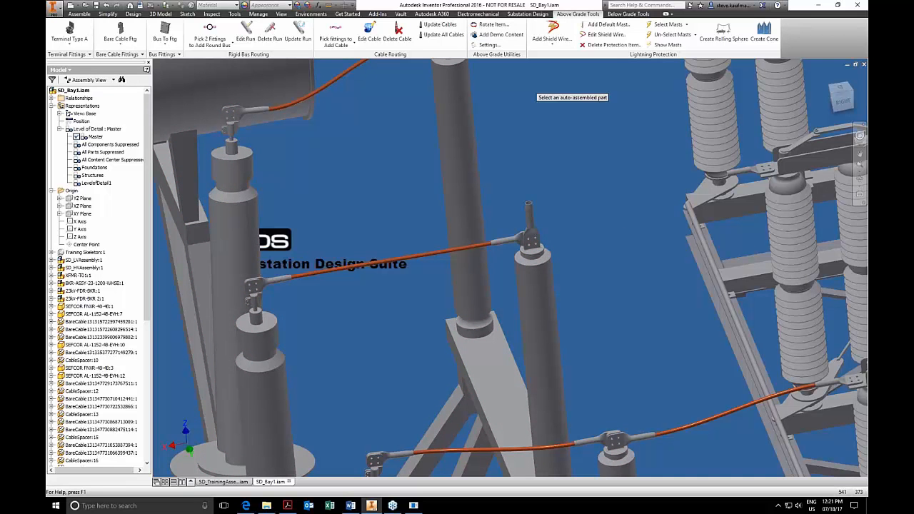
left_click(543, 255)
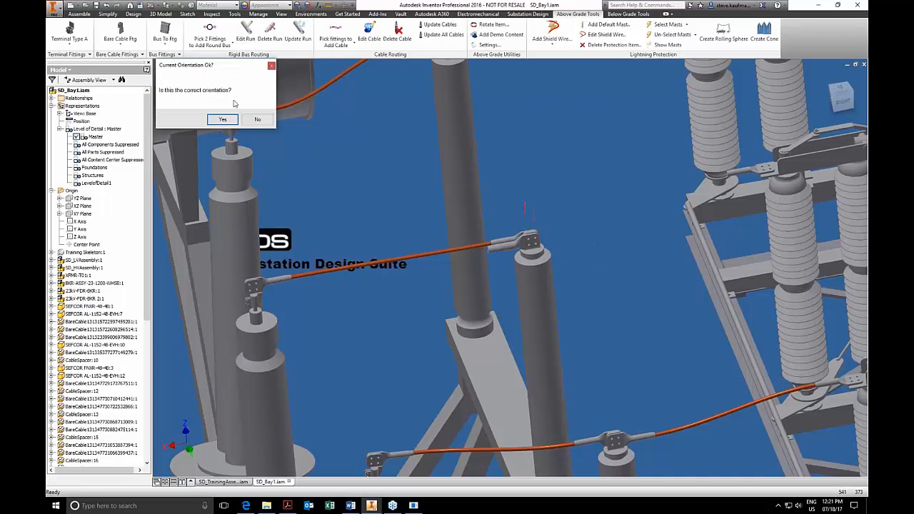
left_click(257, 119)
left_click(257, 119)
left_click(222, 119)
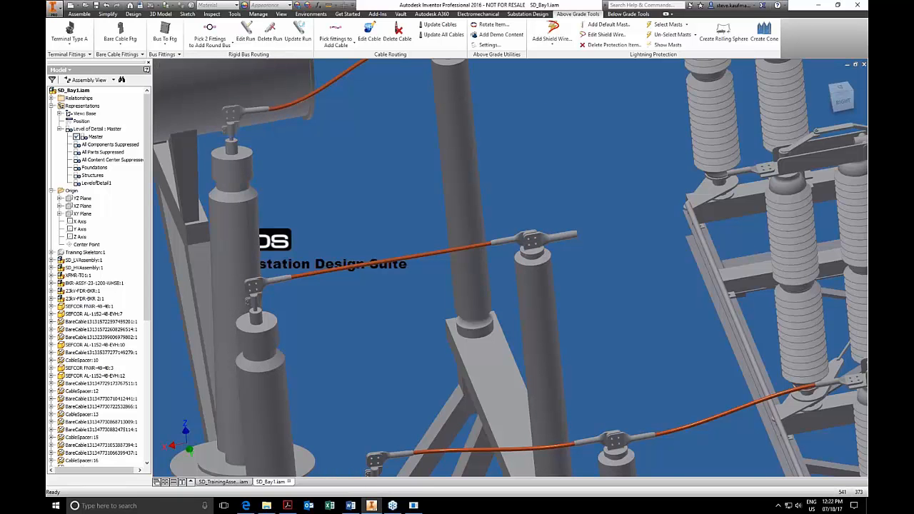
left_click(233, 120)
- Locate the double cable run to the high-voltage structure and open the SD_HVAssembly:1 subassembly in its own window
scroll(532, 196, "up", 5)
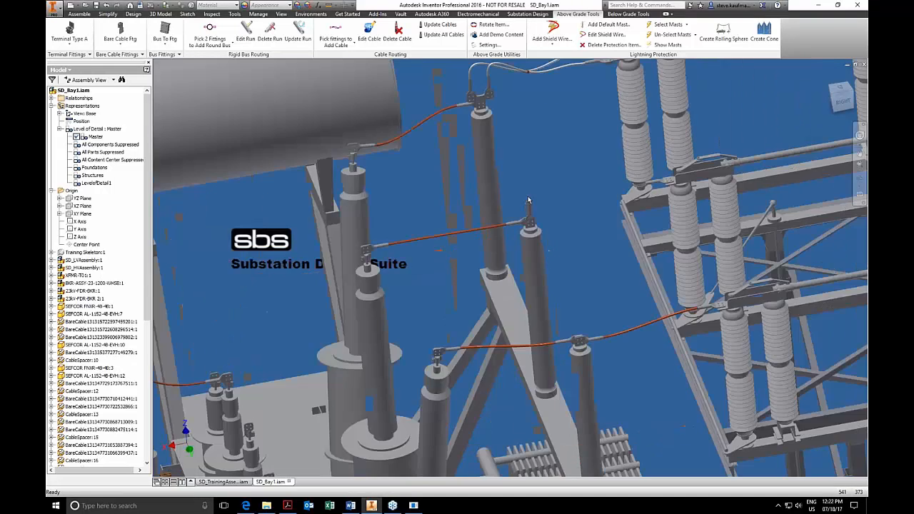
scroll(532, 141, "down", 2)
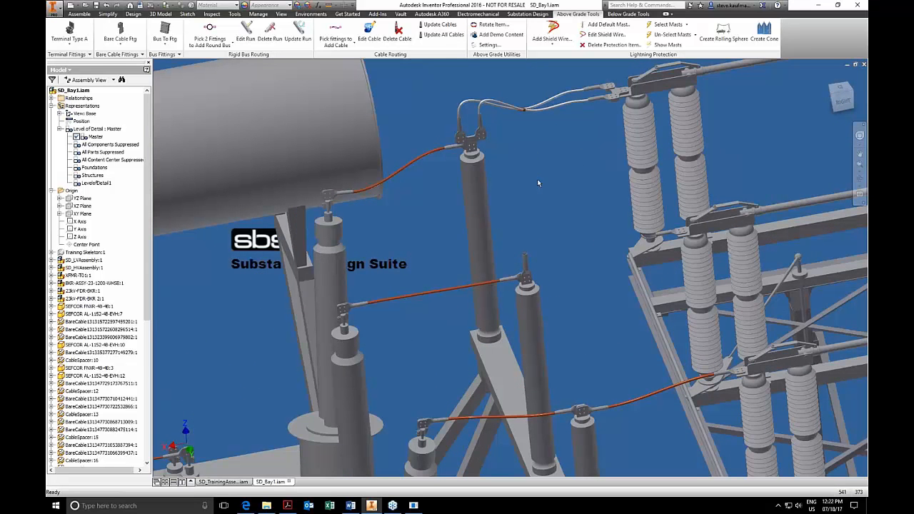
scroll(538, 184, "up", 3)
scroll(538, 184, "down", 4)
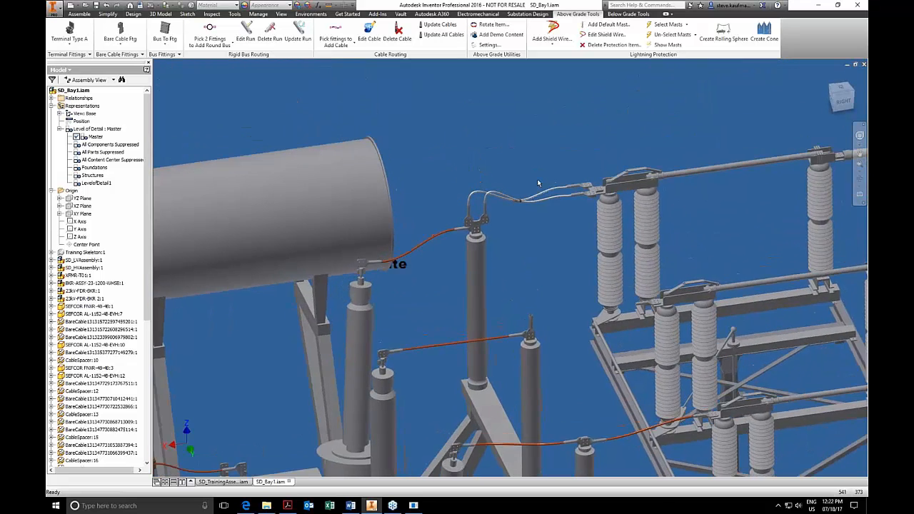
scroll(538, 183, "up", 3)
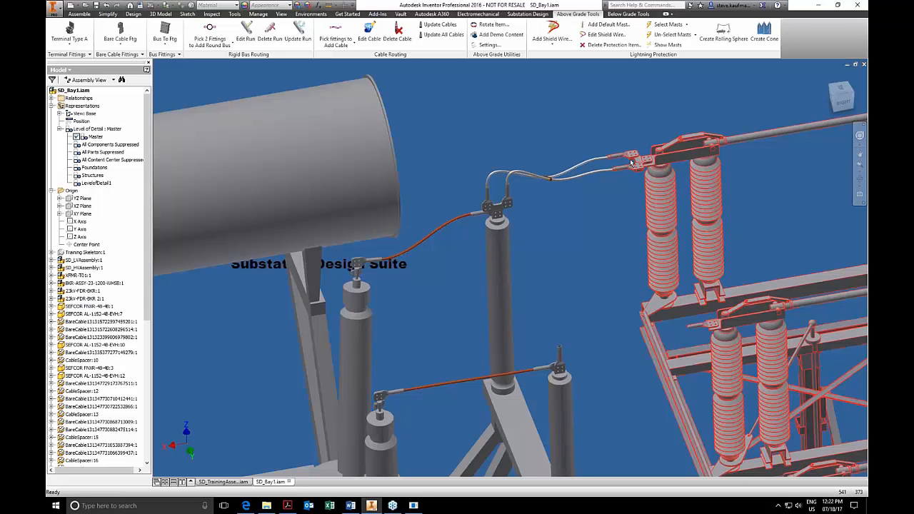
right_click(657, 195)
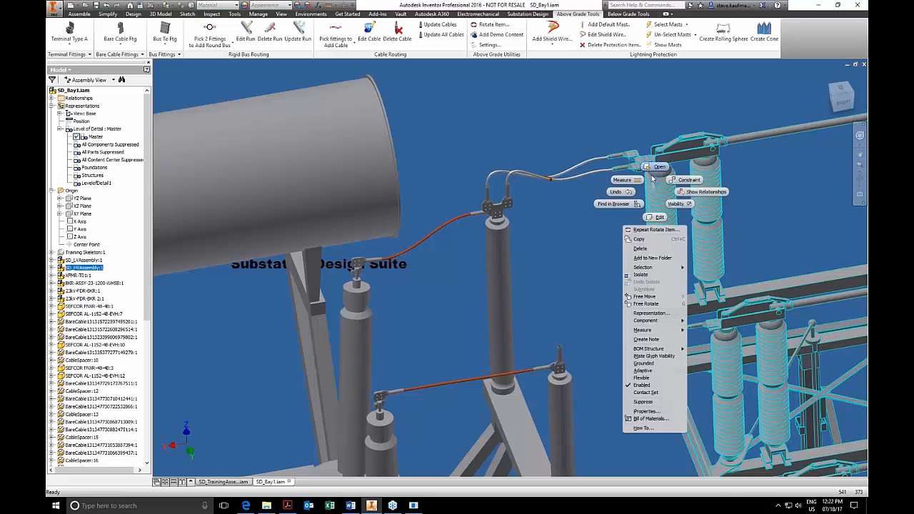
left_click(658, 171)
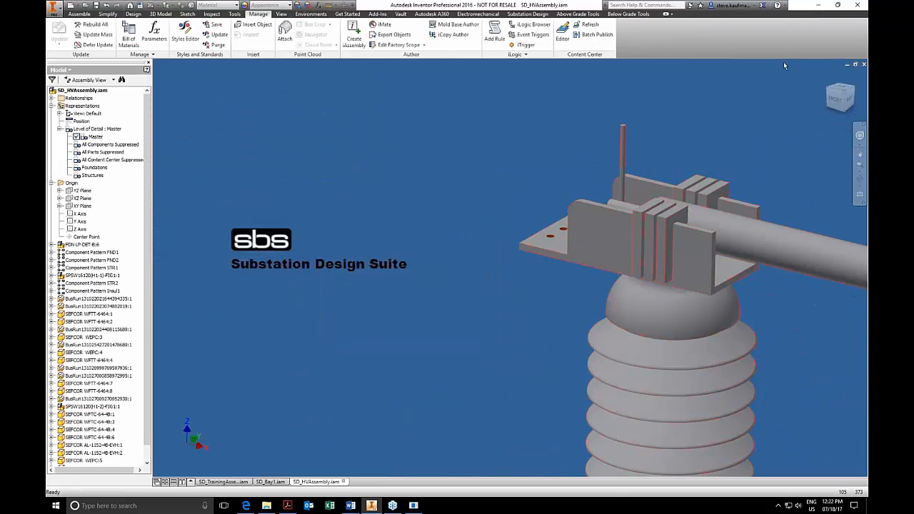
- Delete the double cable fitting on the end plate above the high-voltage insulators, then save and close SD_HVAssembly.iam
left_click(827, 77)
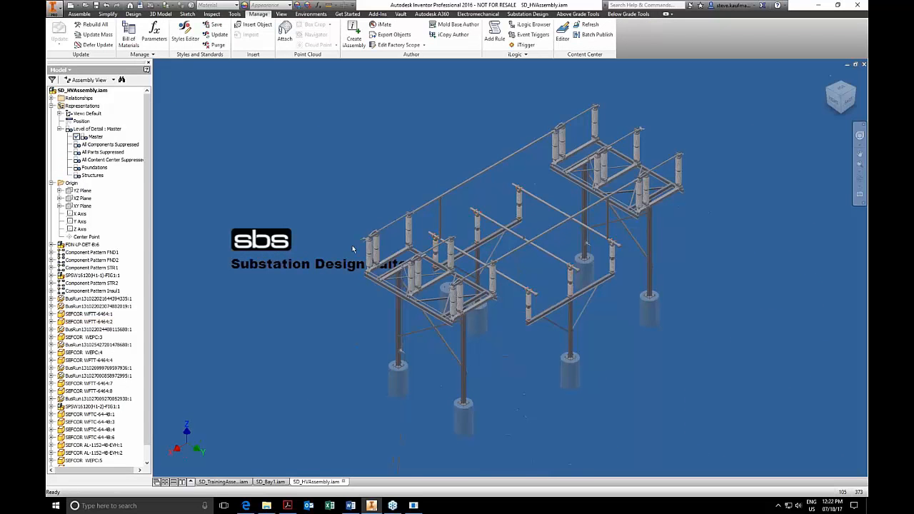
scroll(445, 266, "up", 5)
left_click(444, 267)
key("Delete")
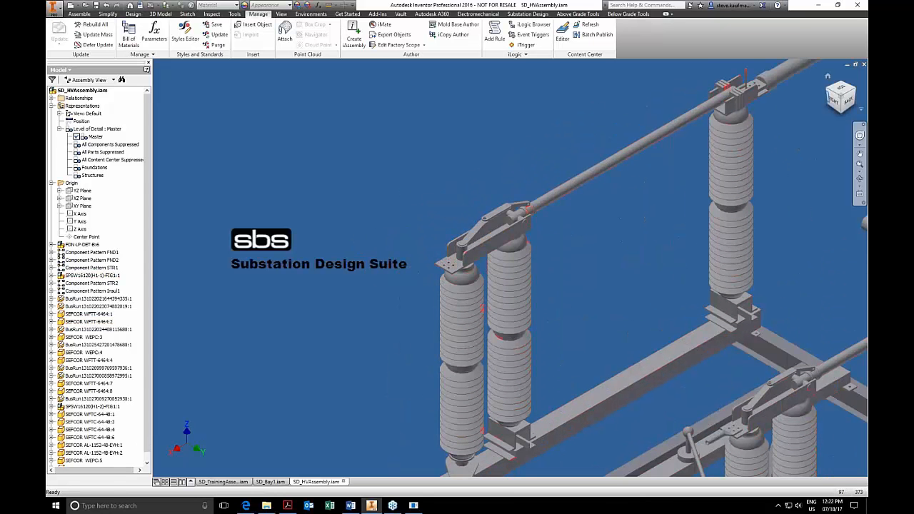
left_click(864, 65)
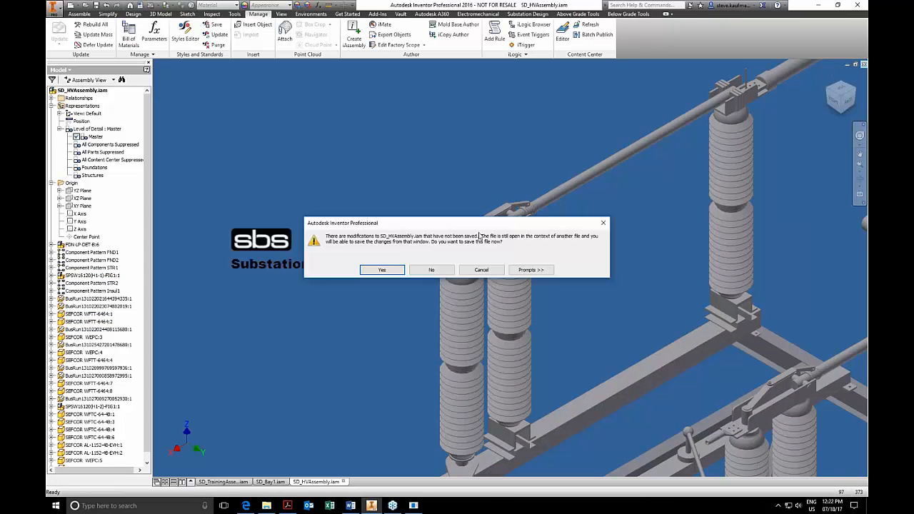
left_click(398, 269)
left_click(492, 222)
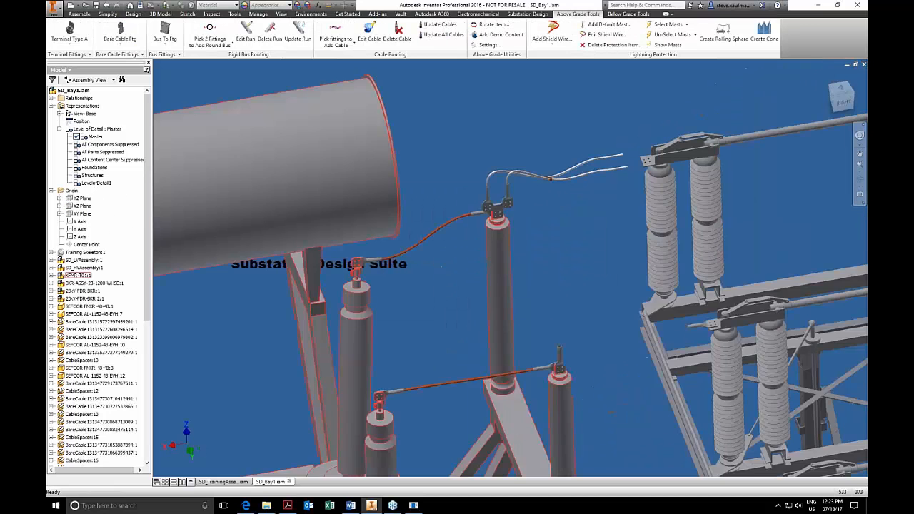
- Delete the pair of cables leading to the high-voltage structure and the double cable fitting on the far post
scroll(489, 157, "down", 2)
left_click(397, 34)
left_click(601, 178)
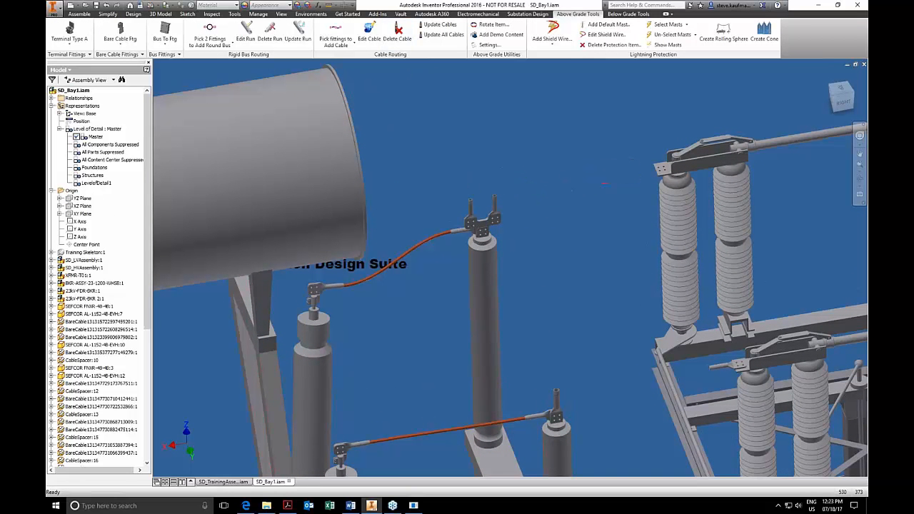
left_click(486, 234)
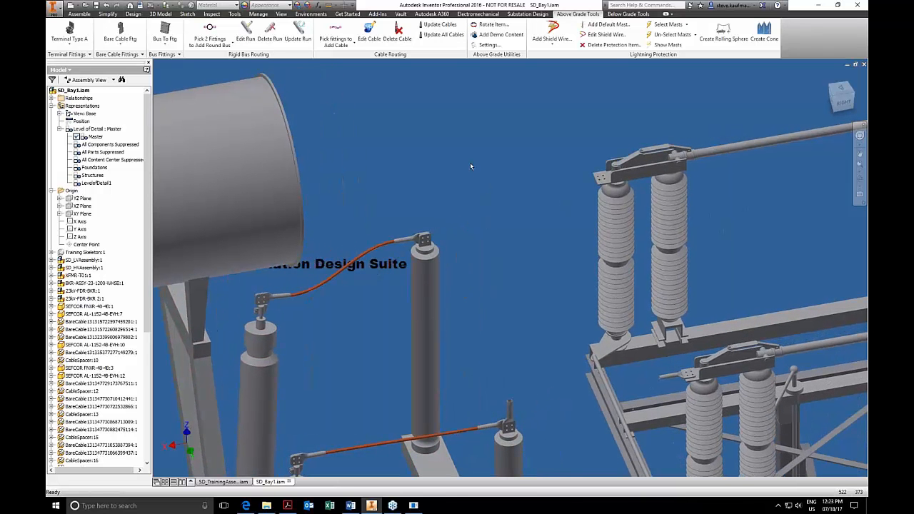
- Compare the bare cable fittings gallery with the group assignments of the bare cable fittings in the Substation Designer Content Editor
left_click(118, 55)
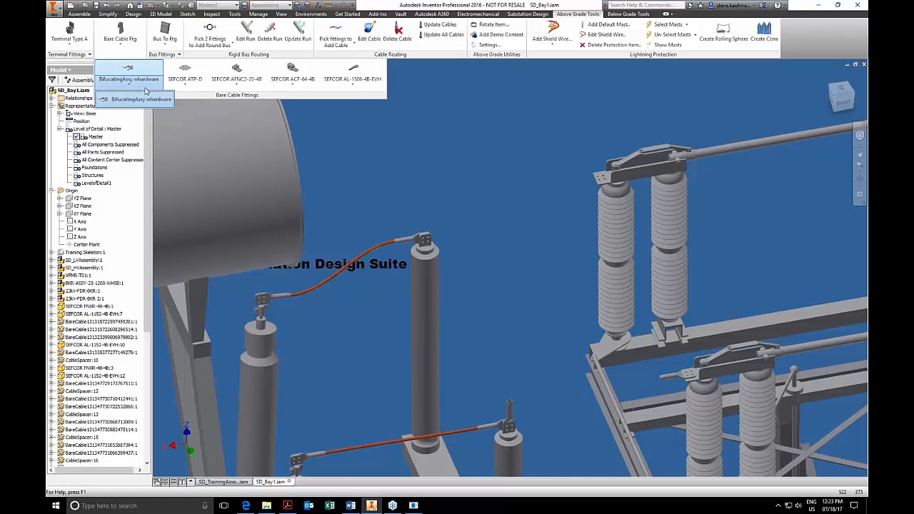
left_click(415, 506)
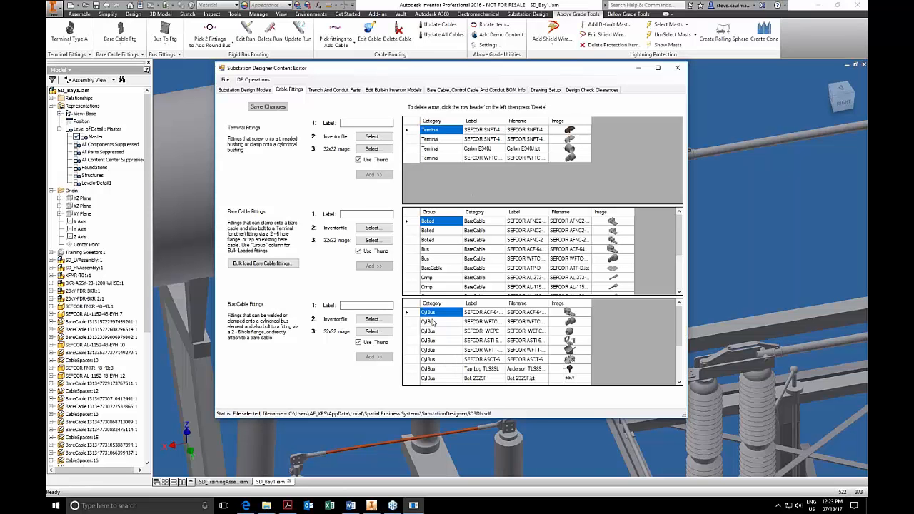
left_click(444, 241)
left_click(445, 232)
left_click(445, 223)
left_click(442, 251)
left_click(436, 261)
left_click(448, 266)
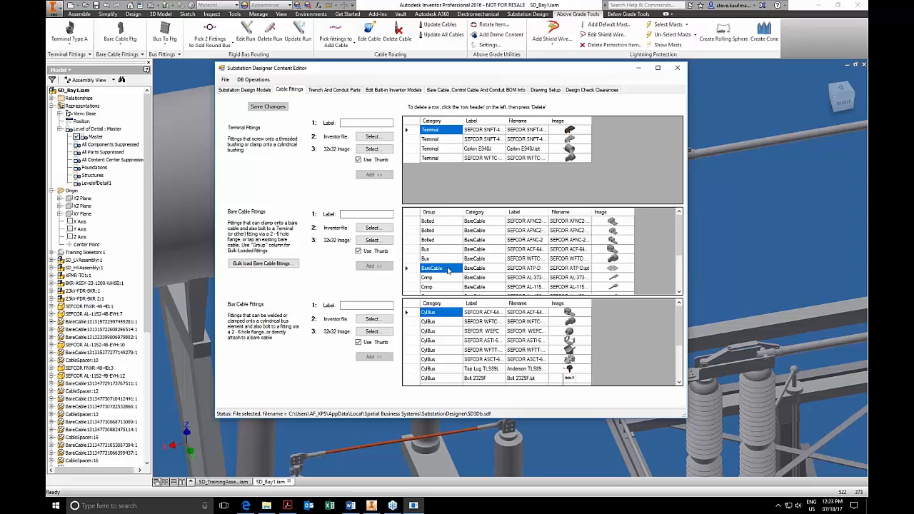
left_click(444, 278)
scroll(444, 280, "down", 3)
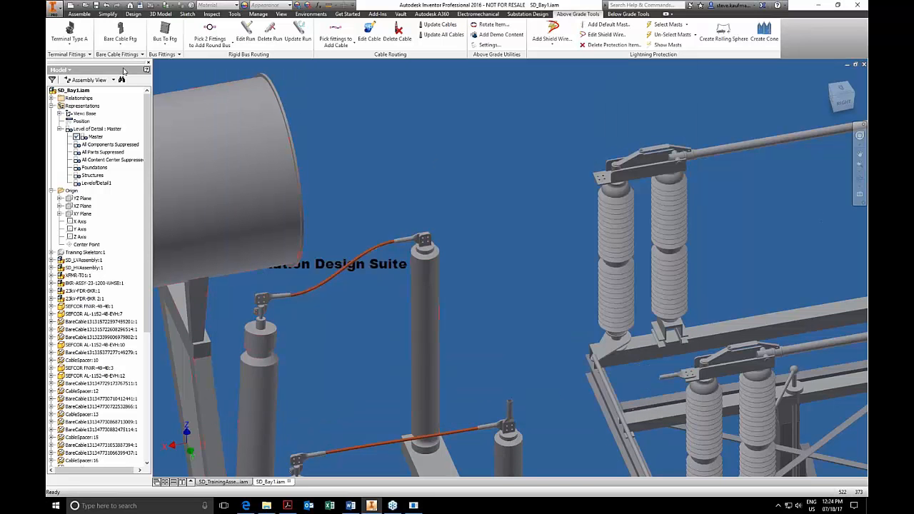
- Place a BifucatingAssy whardware bare cable fitting on the terminal pad at the head of the tall middle post
left_click(119, 56)
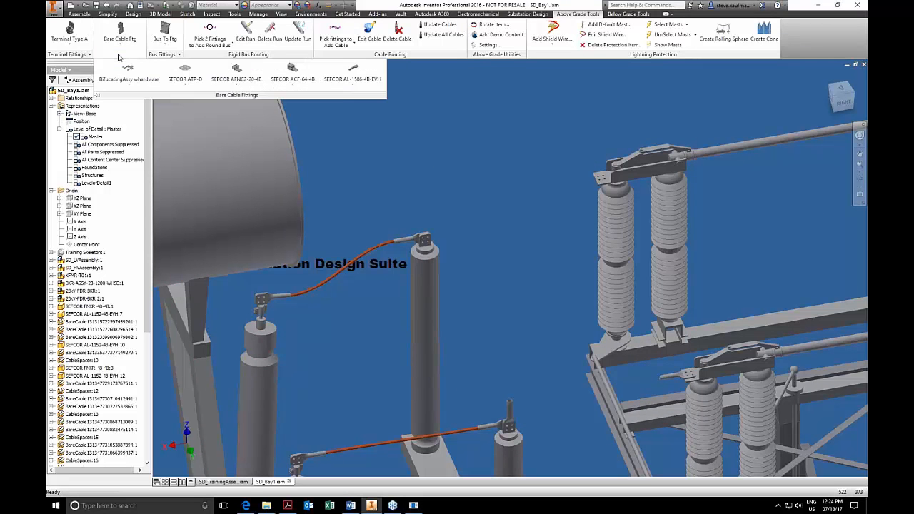
left_click(129, 70)
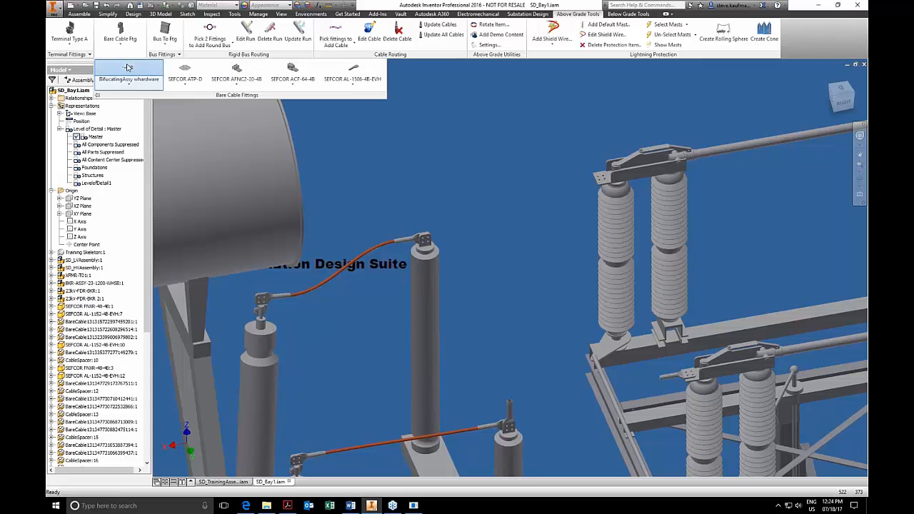
left_click(426, 243)
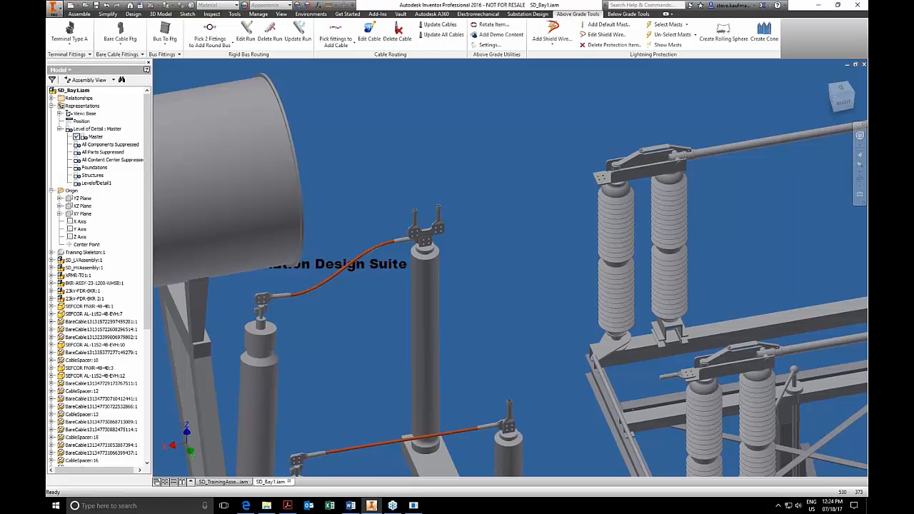
- Locate the newly placed bifurcating fitting in the model tree and open BifucatingAssy:1 in its own window
right_click(425, 240)
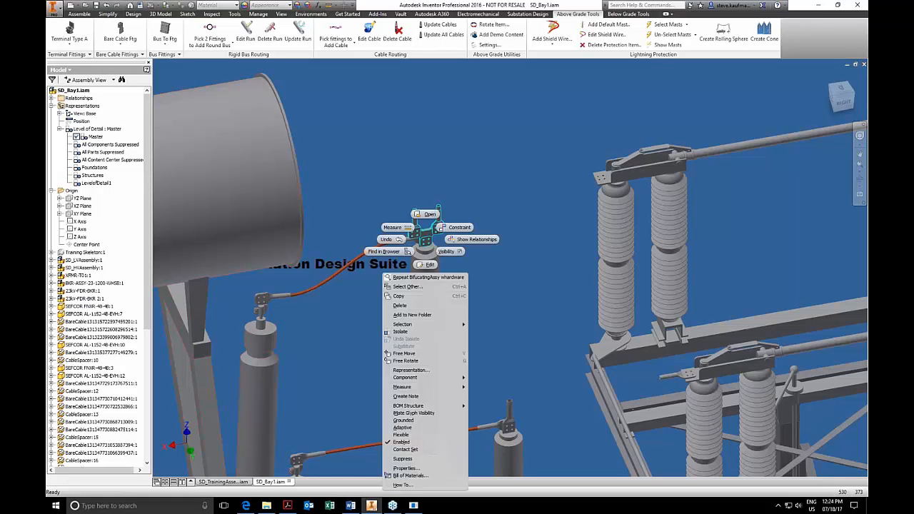
left_click(390, 251)
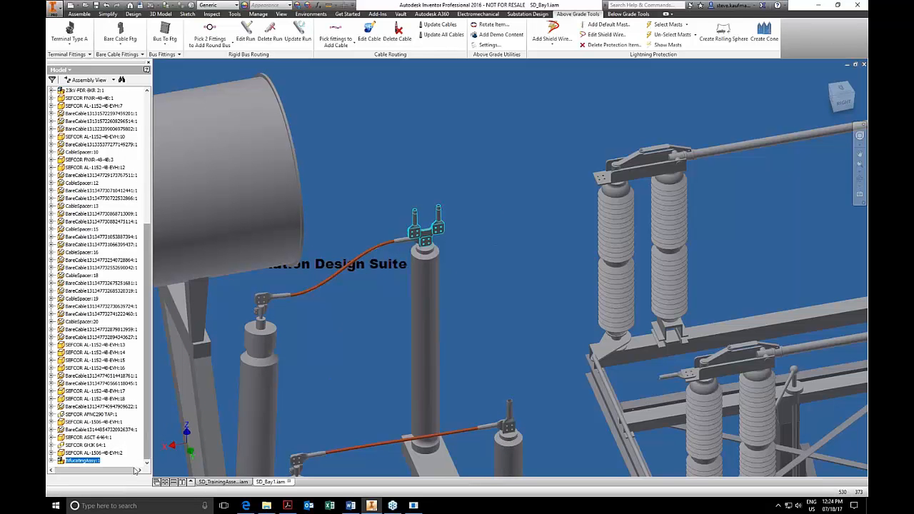
right_click(75, 461)
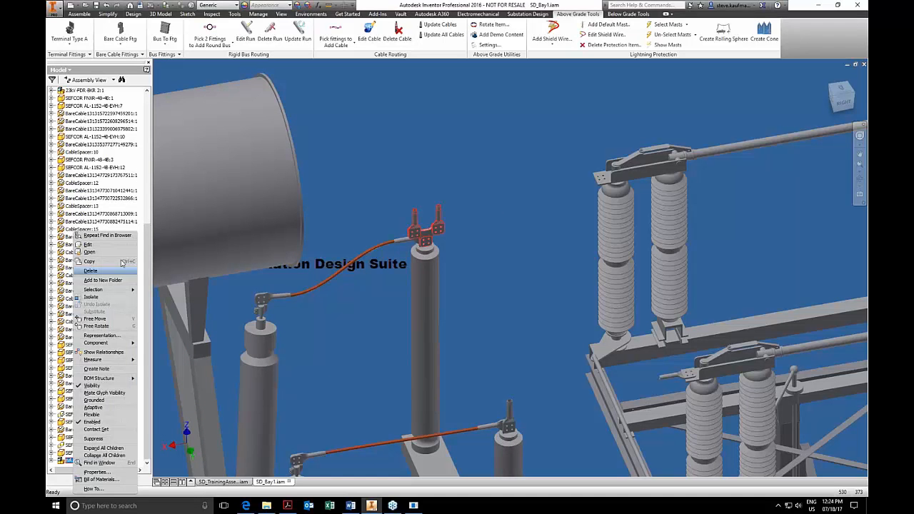
left_click(89, 253)
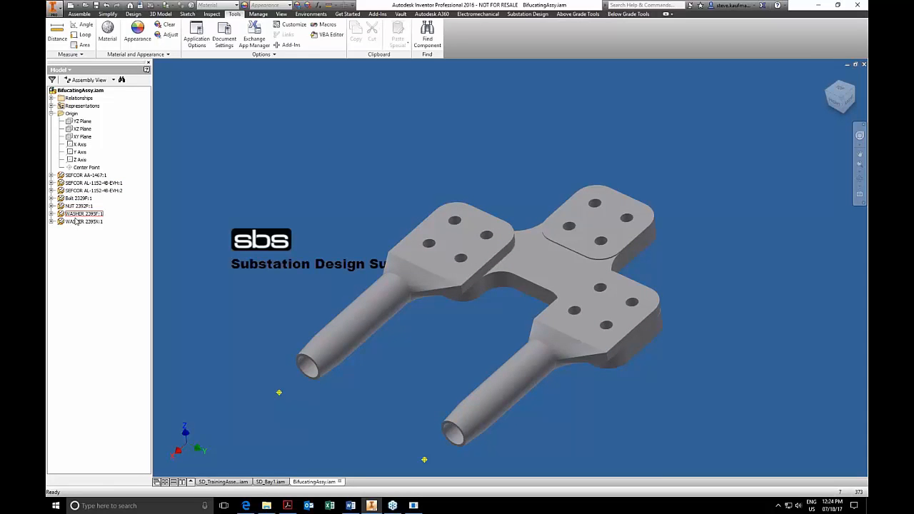
- Review the parts, hardware and quantities in the bill of materials of BifucatingAssy.iam
left_click(79, 14)
left_click(289, 45)
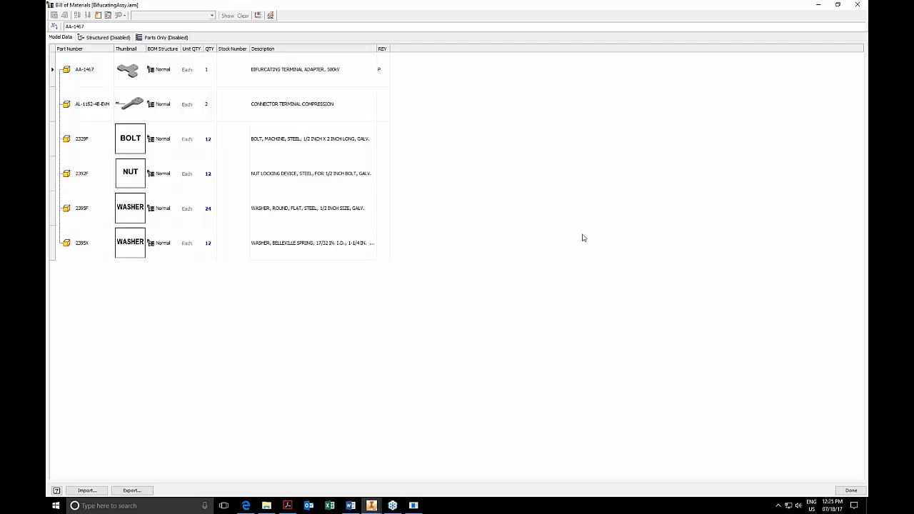
left_click(838, 5)
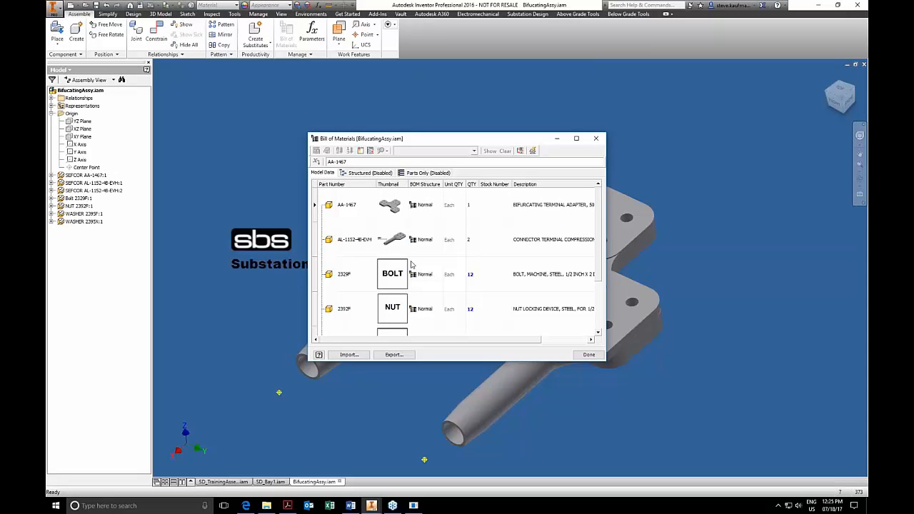
scroll(413, 265, "down", 2)
scroll(413, 266, "up", 2)
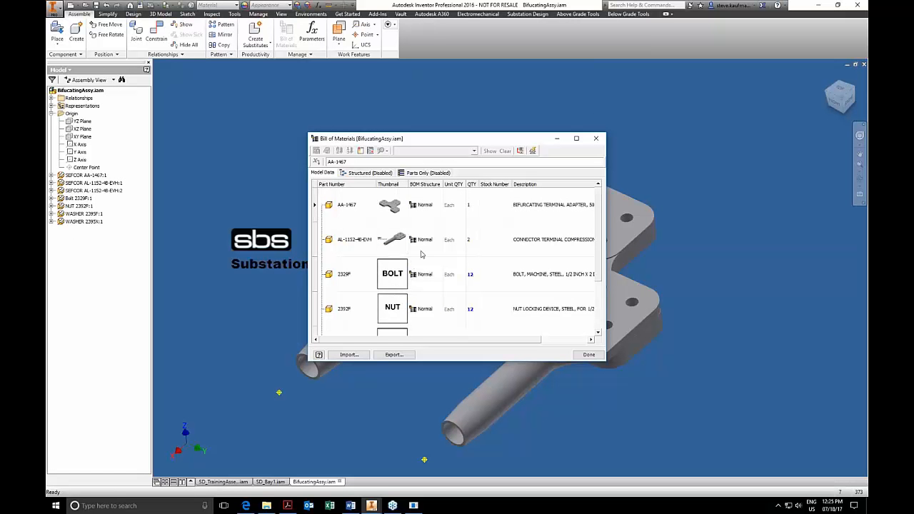
left_click(597, 139)
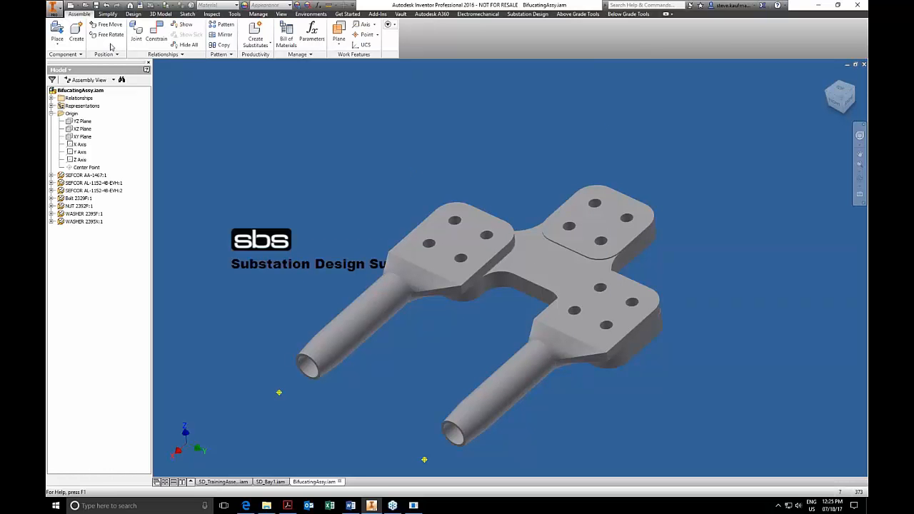
- Check the default BOM structure in the document settings of BifucatingAssy.iam, then close the assembly file
left_click(111, 14)
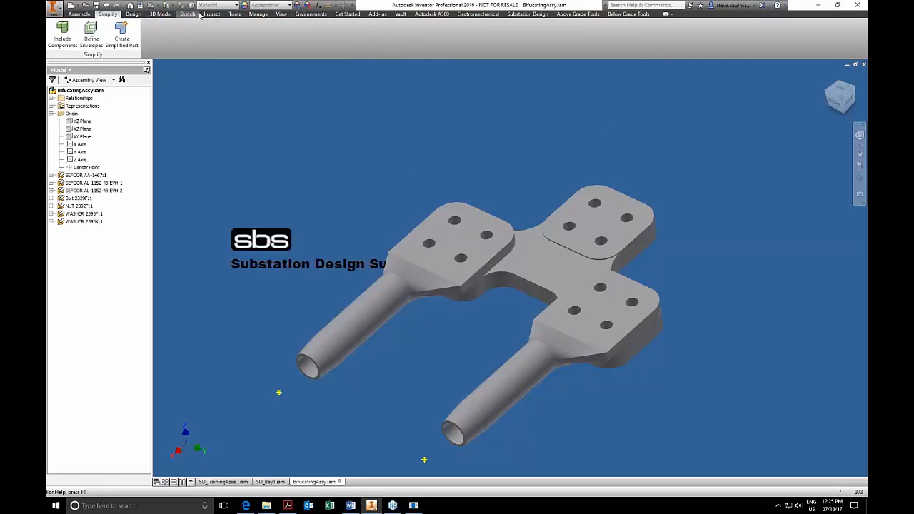
left_click(234, 15)
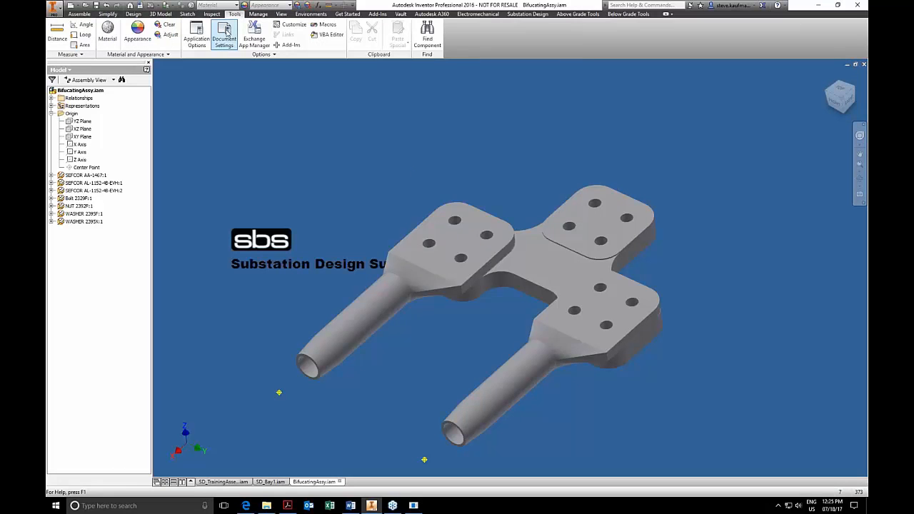
left_click(225, 34)
left_click(448, 140)
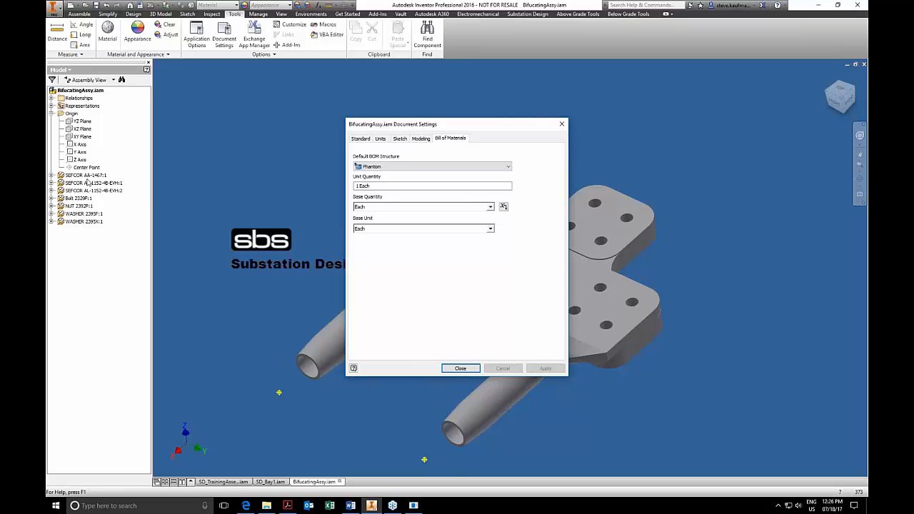
left_click(461, 368)
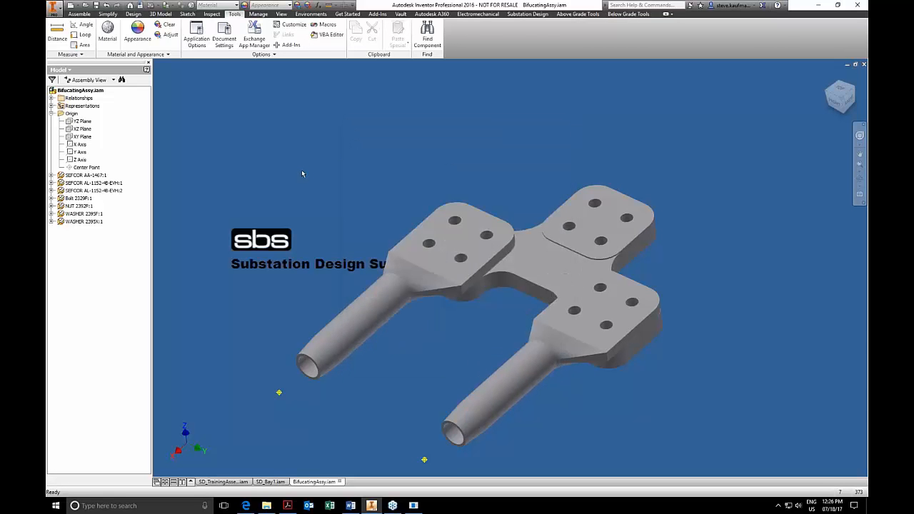
left_click(864, 65)
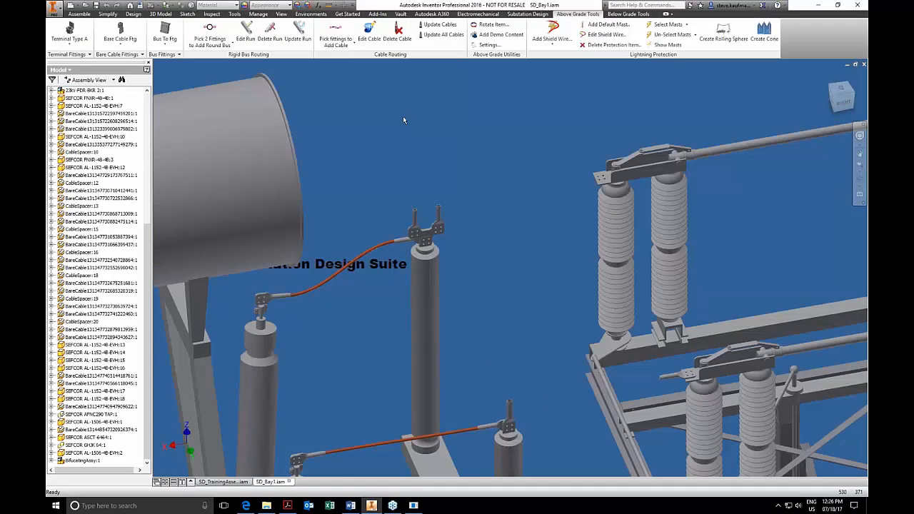
- Place another BifucatingAssy whardware fitting on the end plate above the high-voltage insulators
left_click(120, 54)
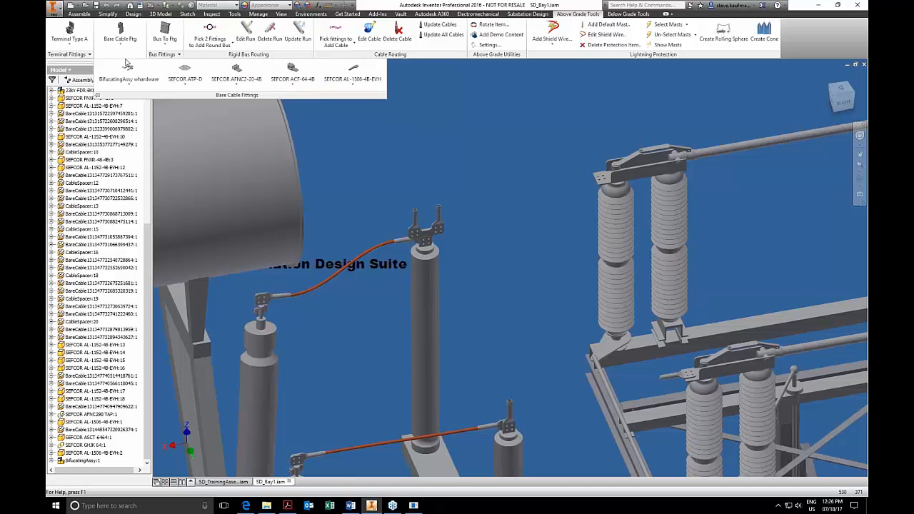
left_click(185, 71)
left_click(601, 178)
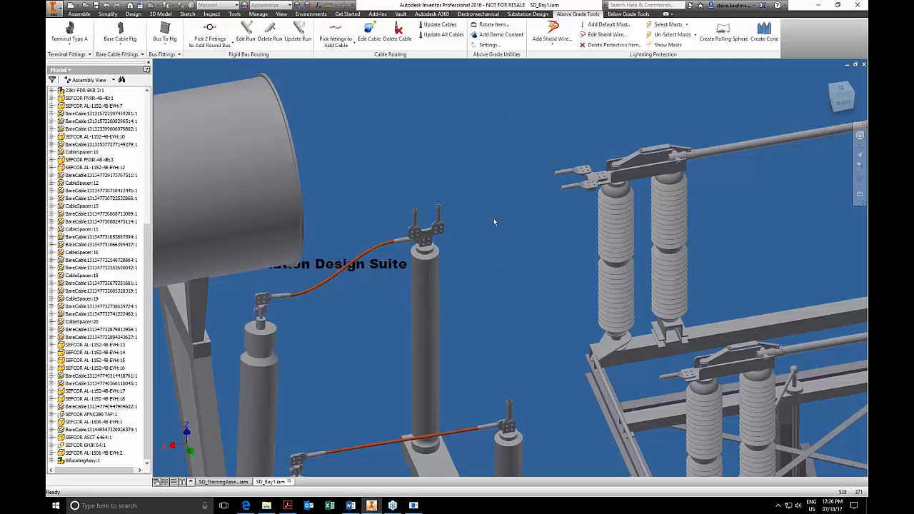
- Open the SD_HVAssembly subassembly that holds the new double cable fitting in its own window
right_click(587, 187)
left_click(590, 161)
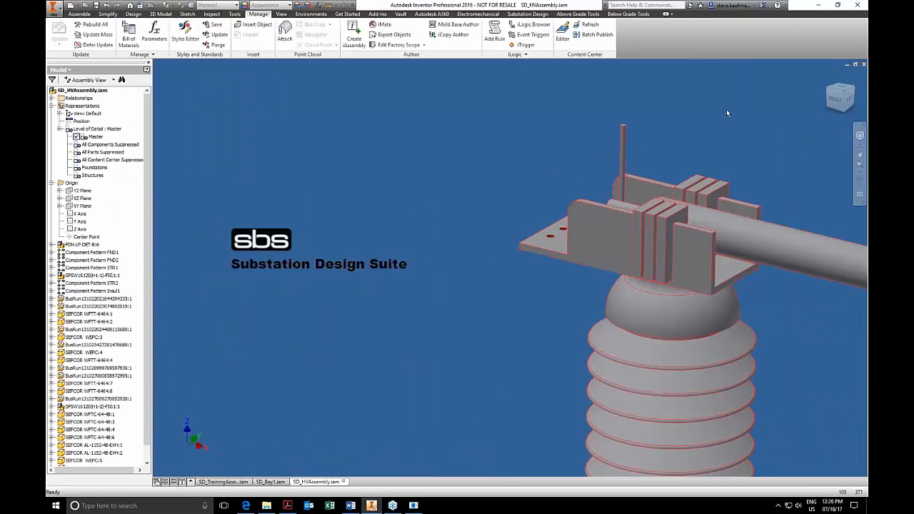
left_click(828, 76)
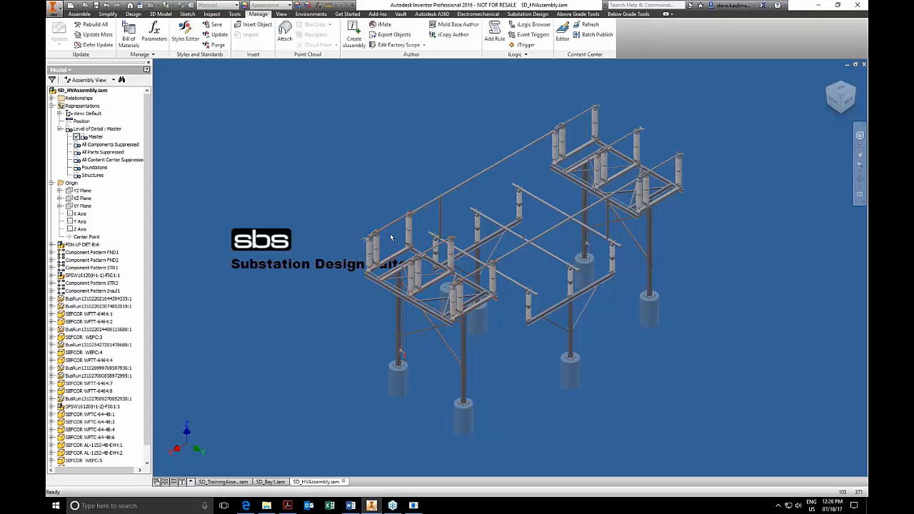
scroll(371, 241, "down", 10)
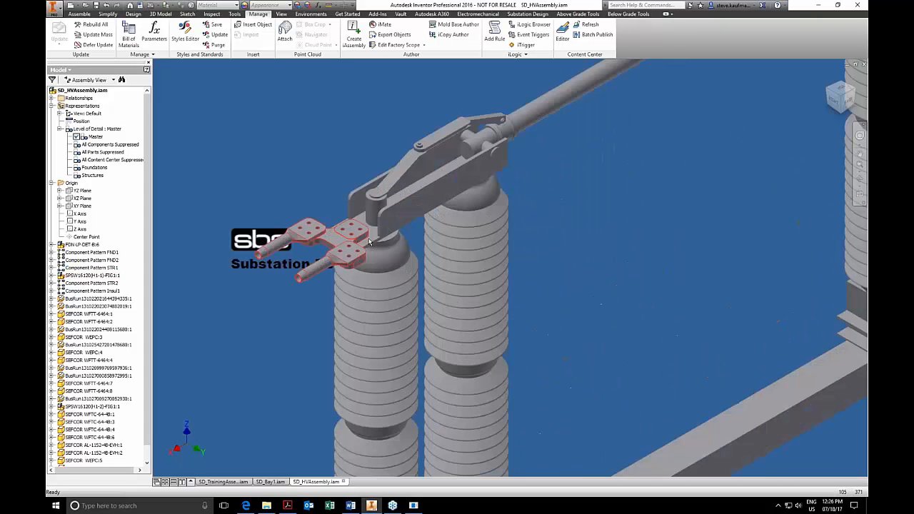
- Locate the end plate's bifurcating fitting in the model tree and expand it to examine its components and insert constraints
left_click(344, 243)
right_click(315, 236)
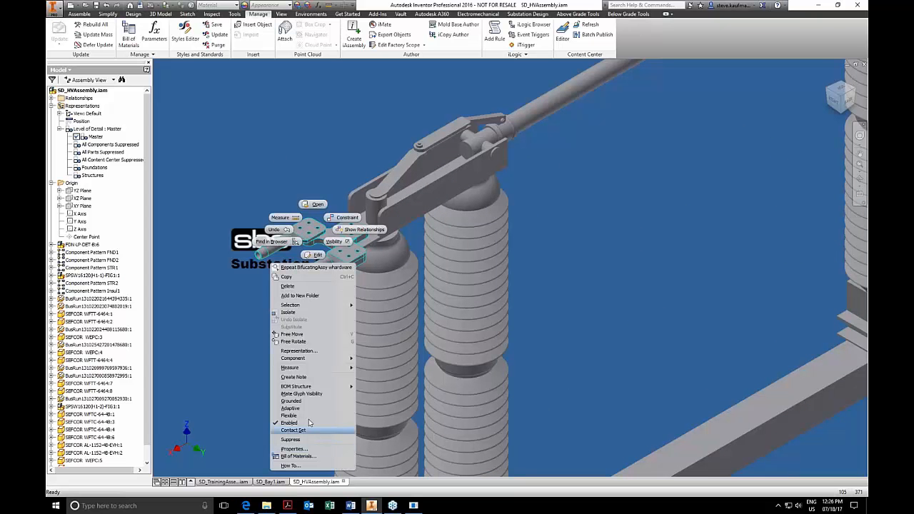
left_click(307, 296)
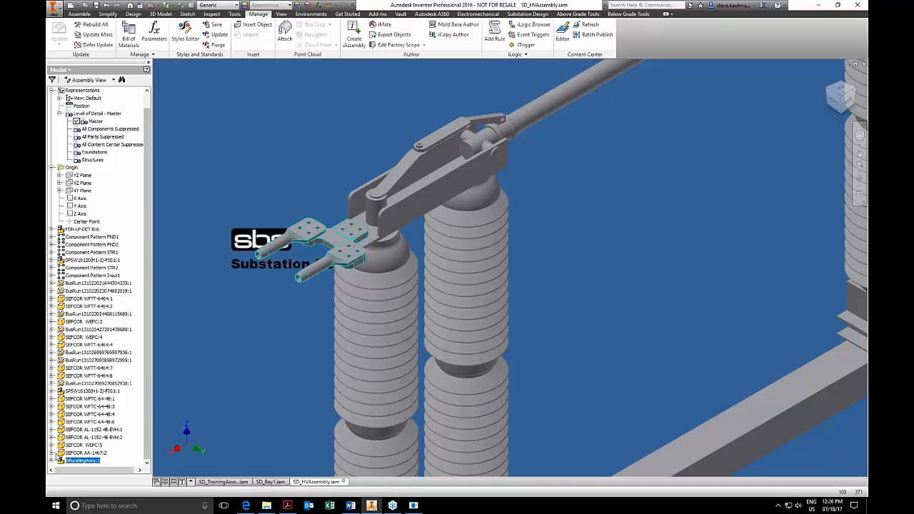
left_click(52, 461)
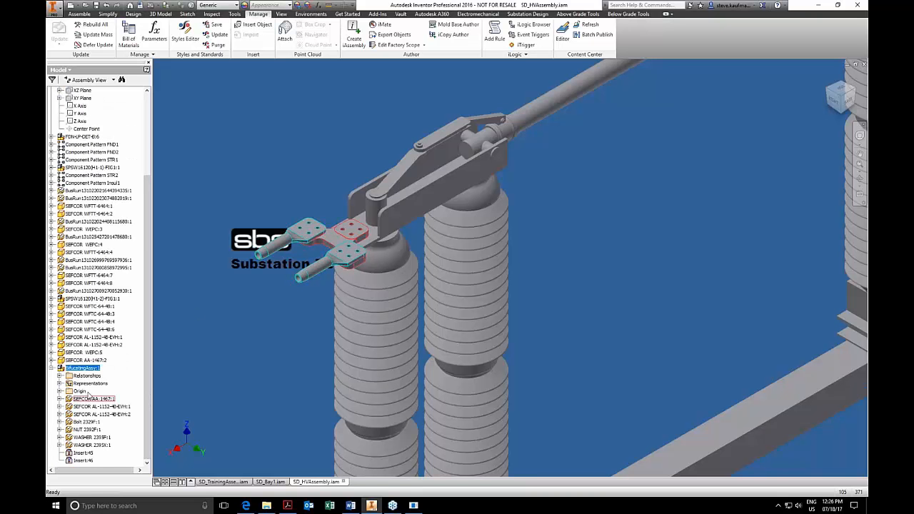
left_click(83, 453)
left_click(273, 318)
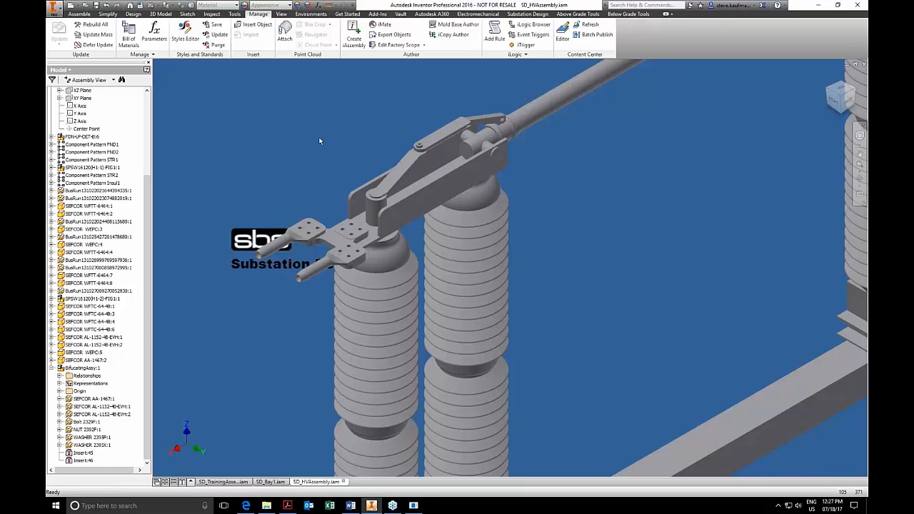
left_click(575, 16)
left_click(490, 25)
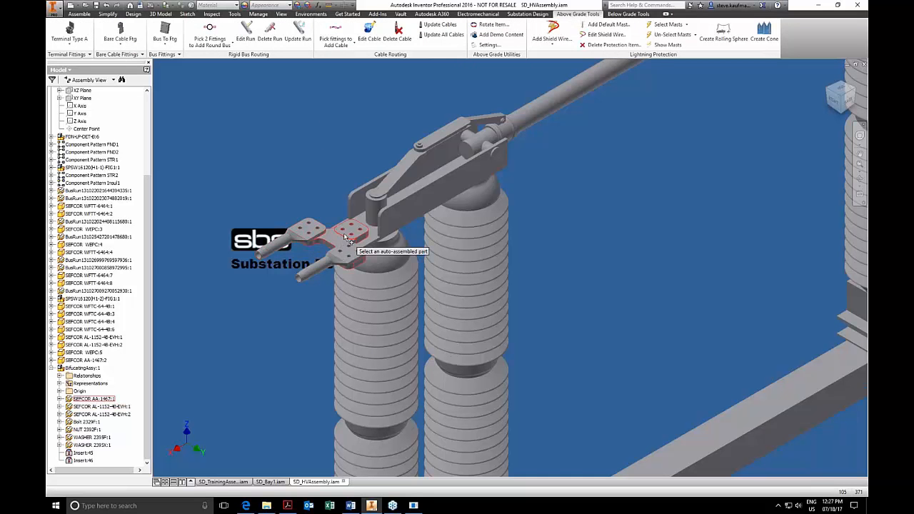
mouse_move(348, 240)
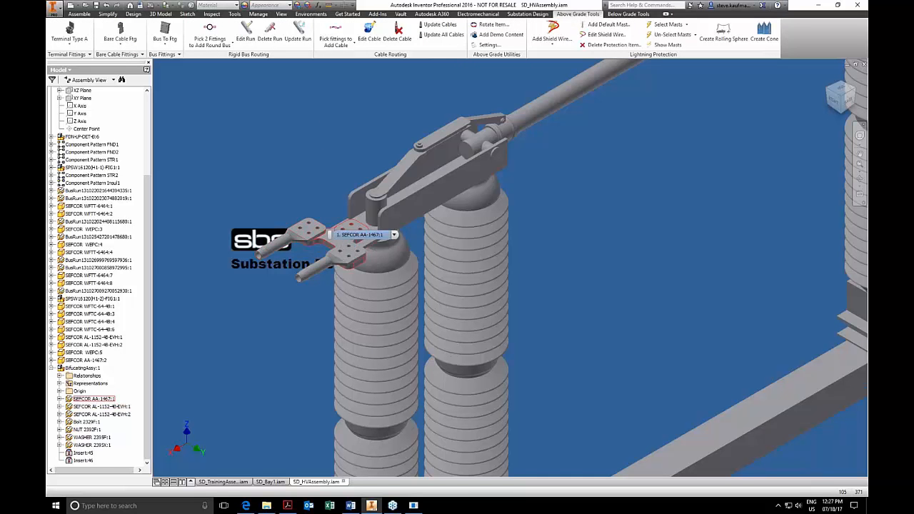
key("Escape")
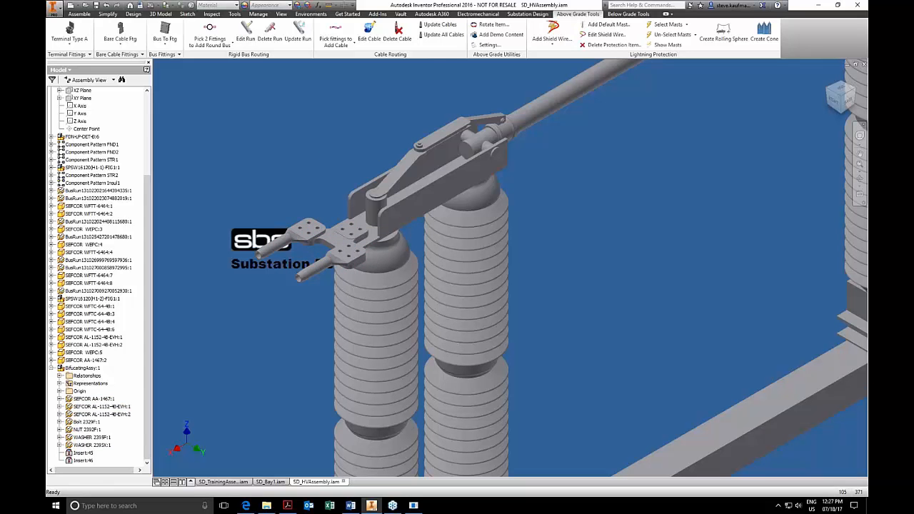
- Cycle the end plate's bifurcating fitting around until its cable ends point away from the insulators, and save and close SD_HVAssembly.iam
left_click(490, 24)
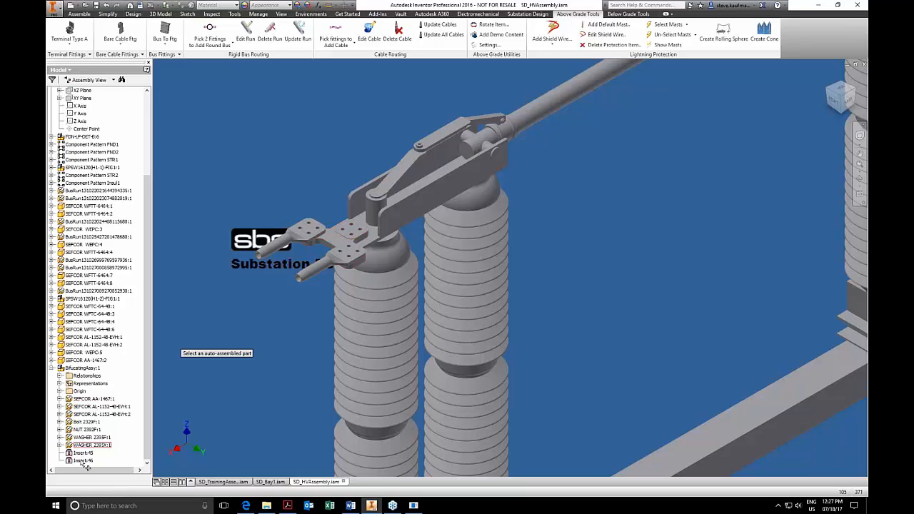
left_click(88, 375)
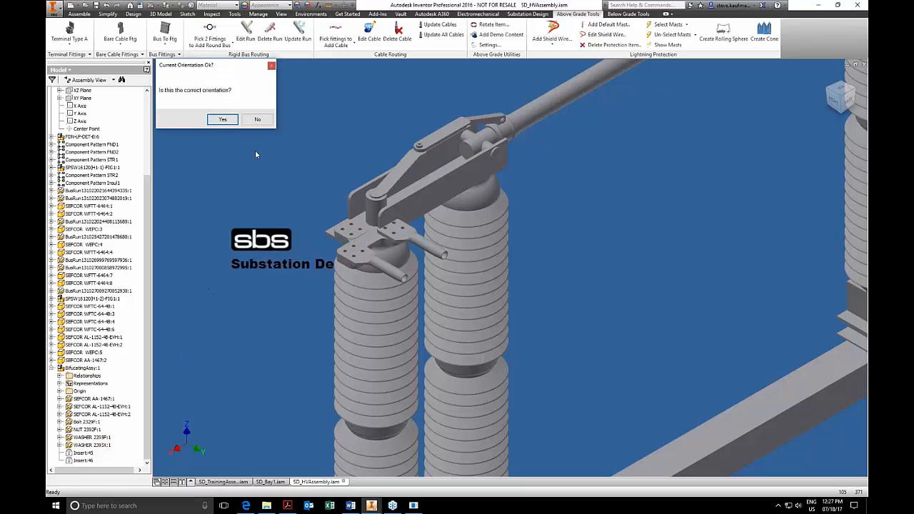
left_click(257, 120)
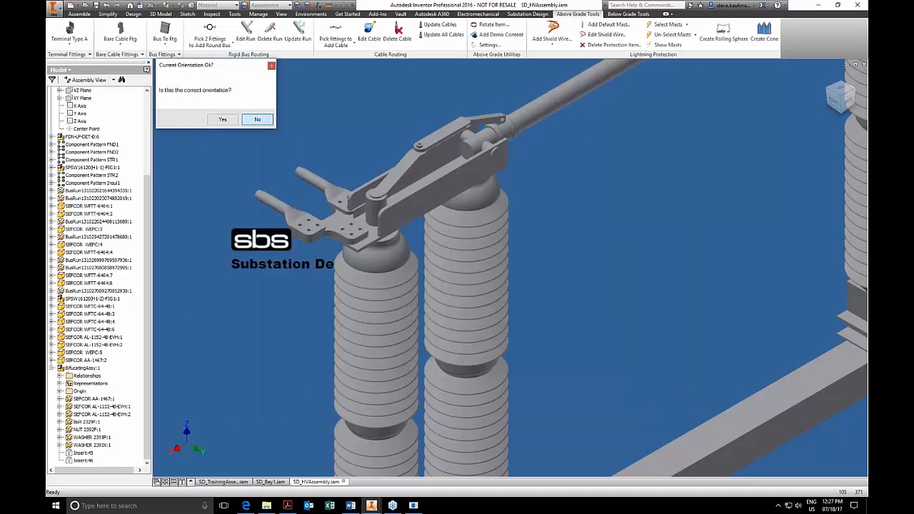
left_click(257, 120)
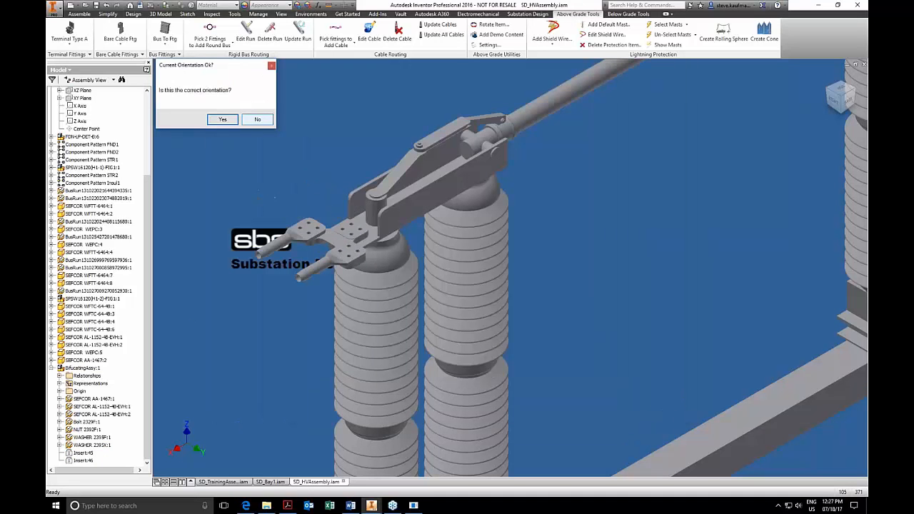
left_click(222, 119)
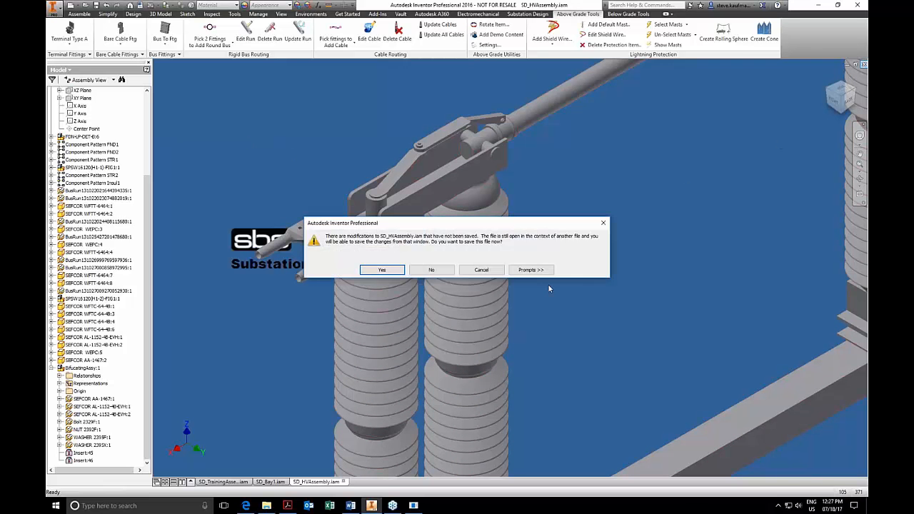
left_click(394, 270)
left_click(498, 222)
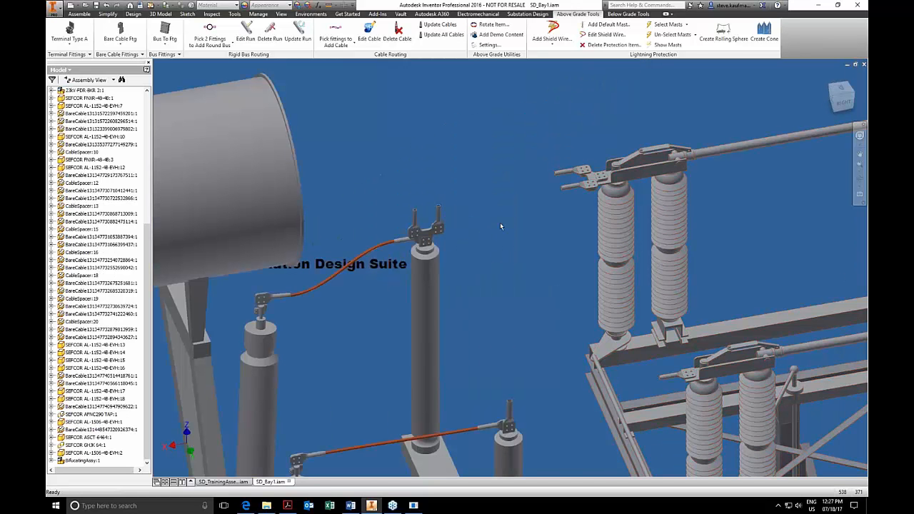
- Save the above-ground settings with the 500 MCM ACSR default cable size and route paired cables between the double fittings on the post and end plate
left_click(489, 45)
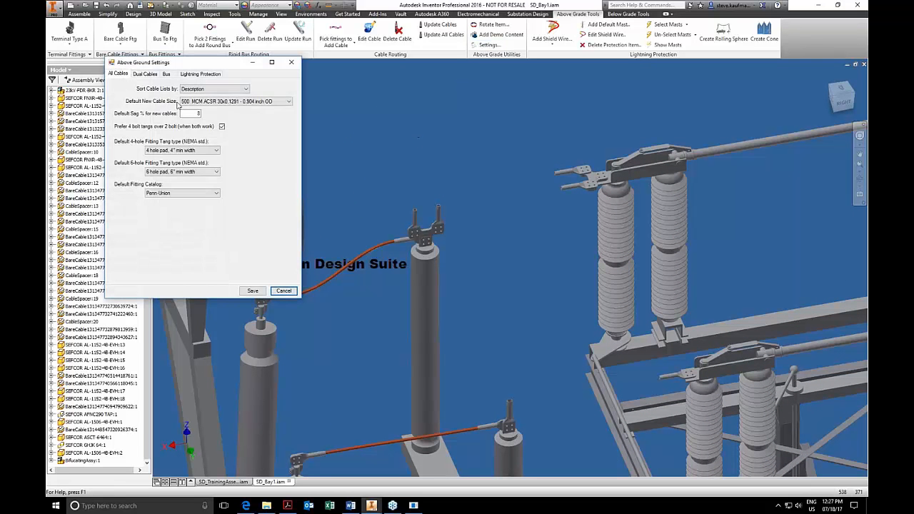
left_click(253, 293)
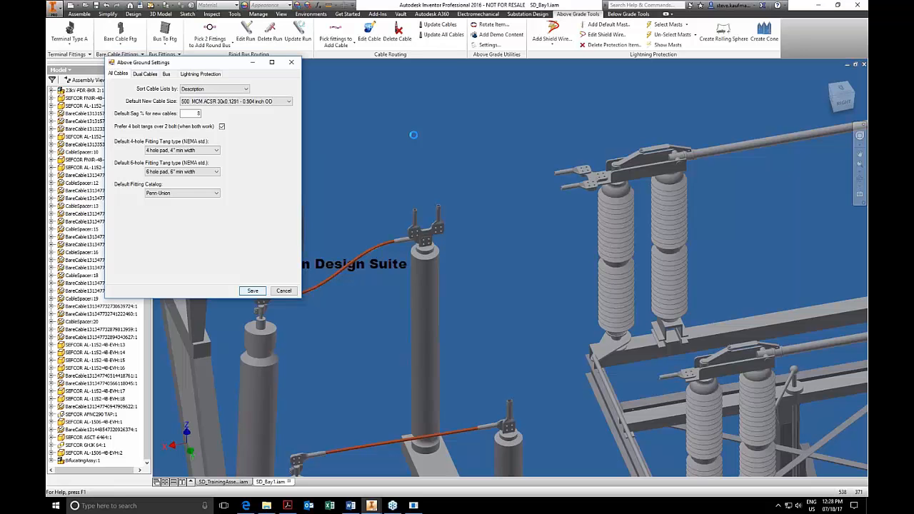
left_click(329, 44)
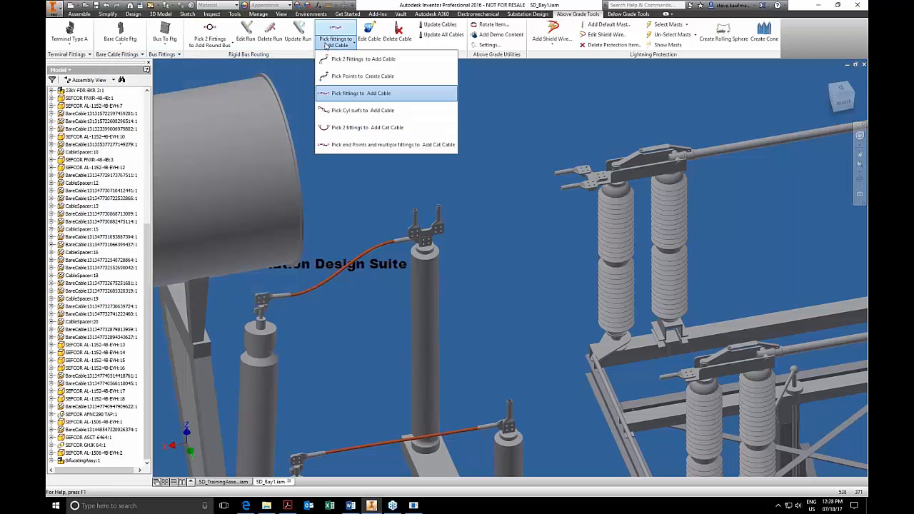
left_click(357, 93)
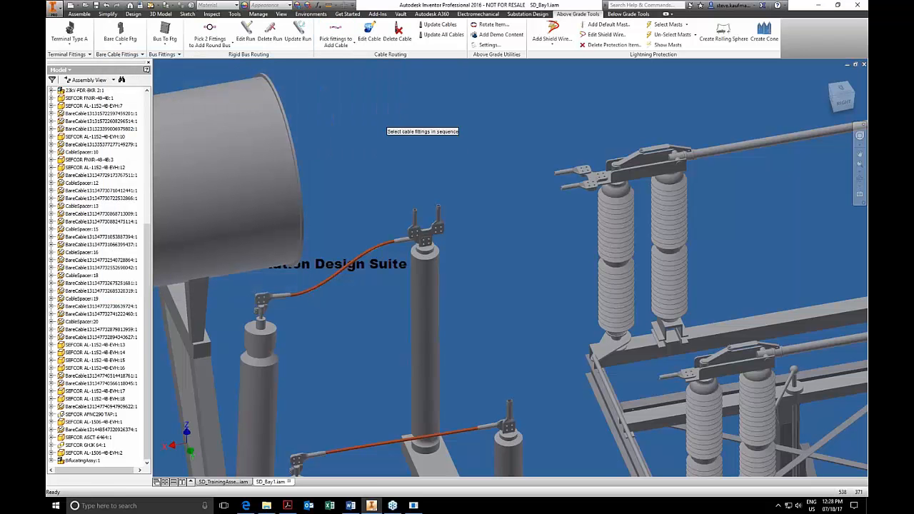
left_click(438, 212)
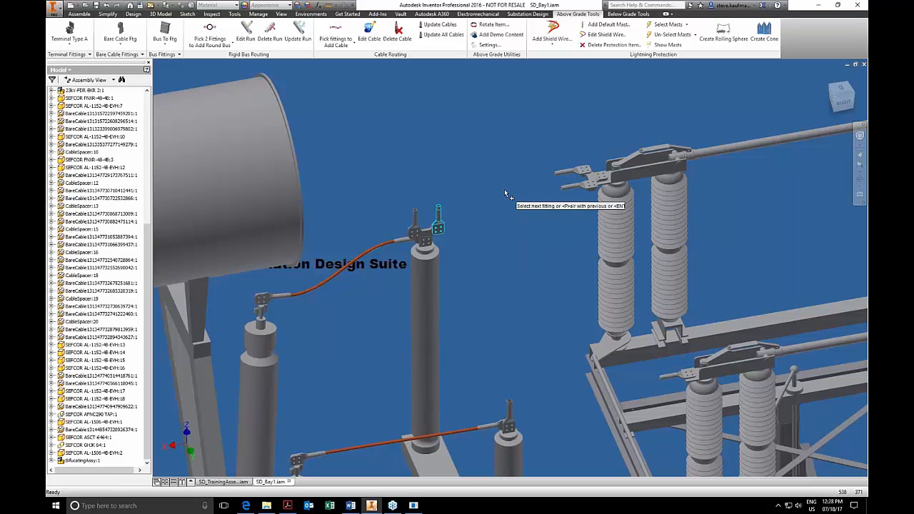
left_click(414, 223)
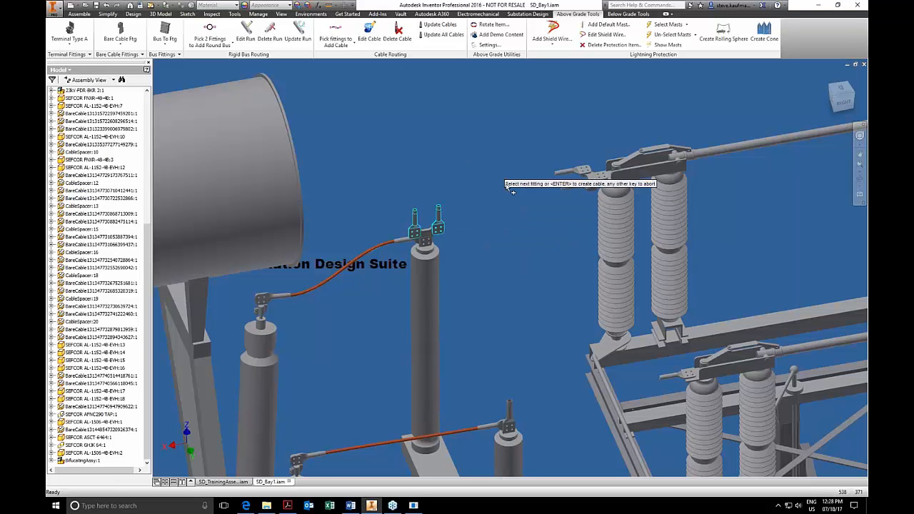
key("p")
left_click(560, 174)
key("Return")
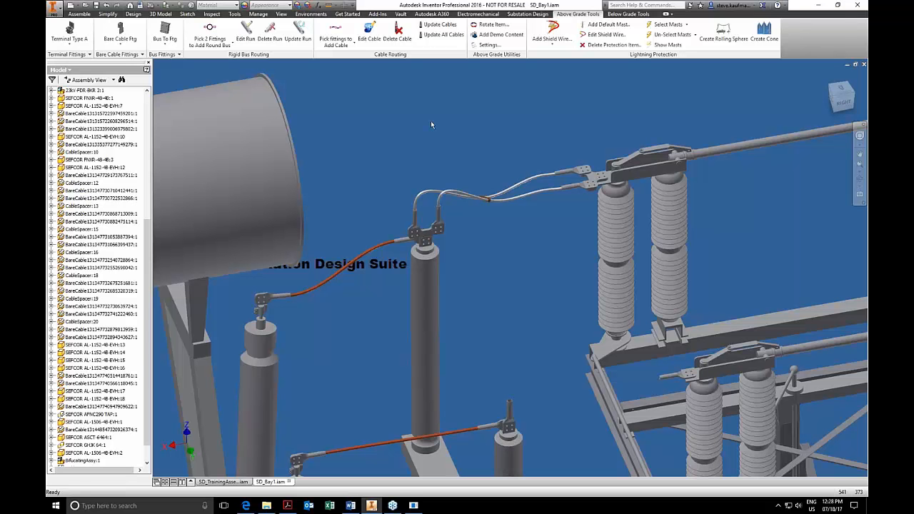
- Look through the available bare cable fittings and bus fittings, including the custom bolt, nut and washer items
left_click(136, 55)
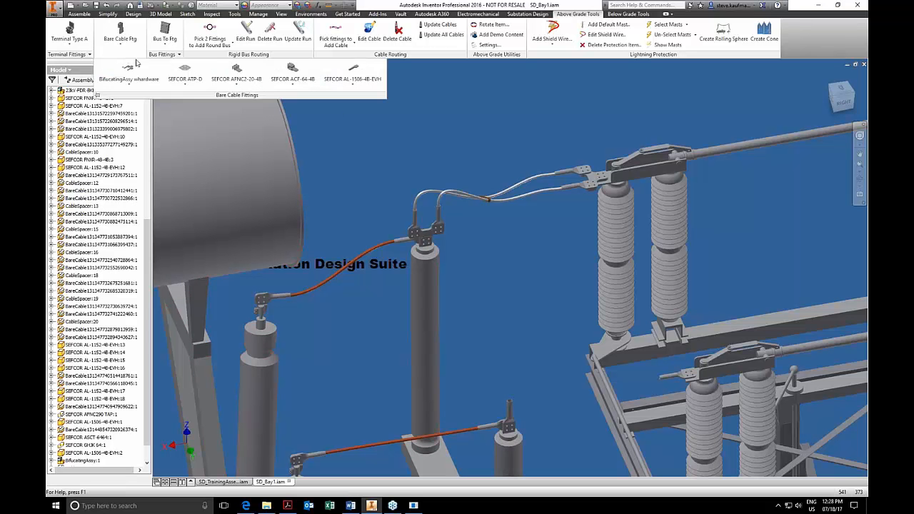
left_click(145, 86)
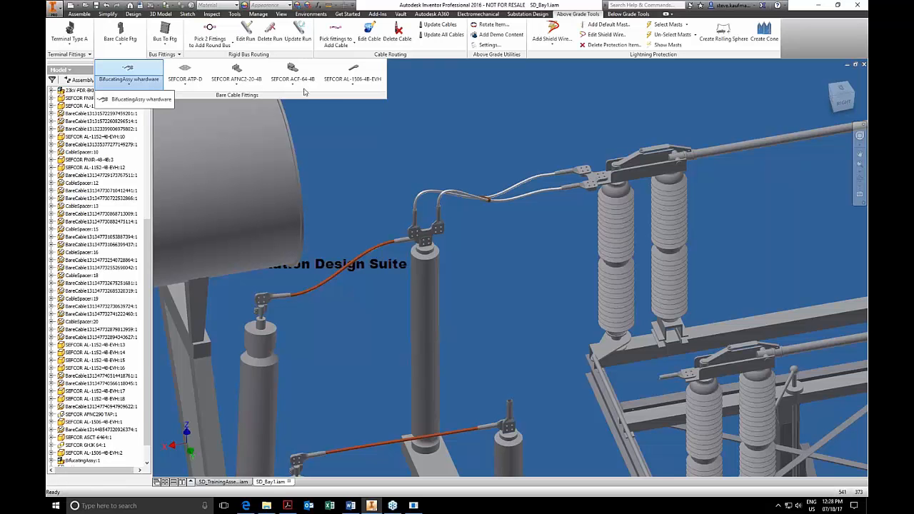
left_click(342, 88)
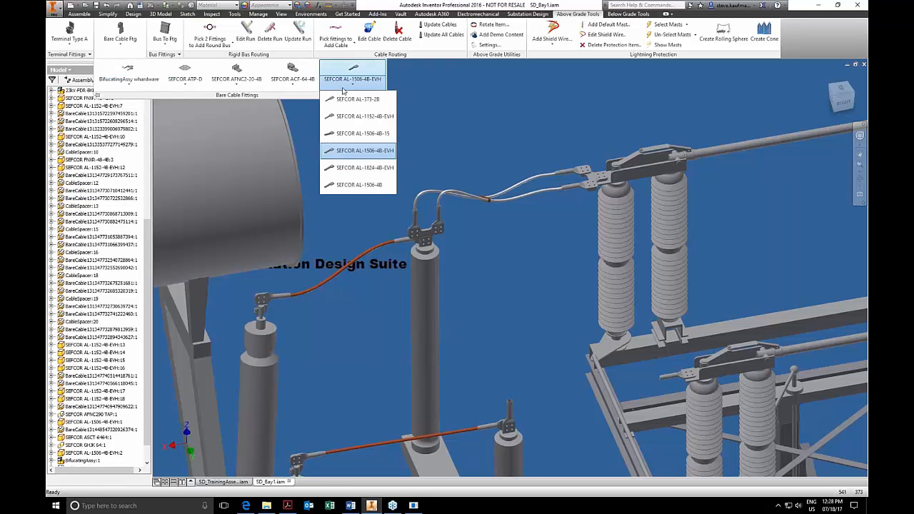
left_click(174, 49)
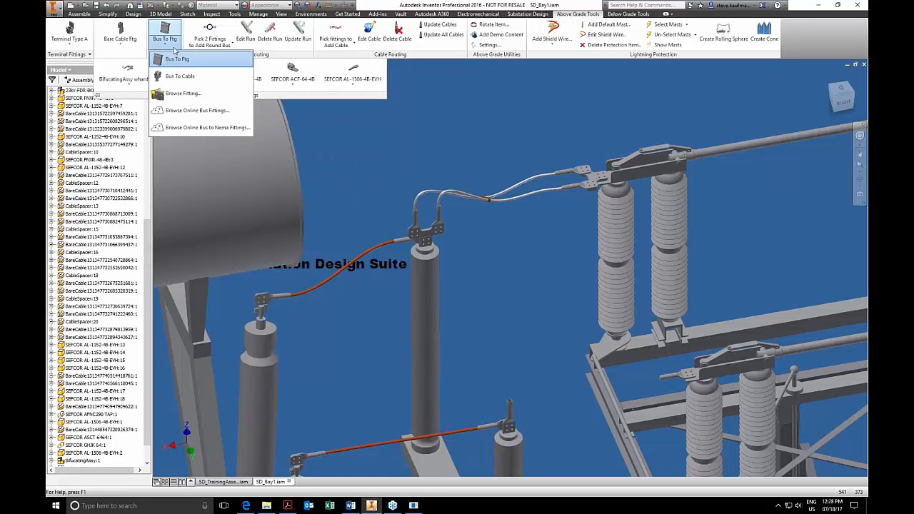
left_click(476, 153)
left_click(166, 55)
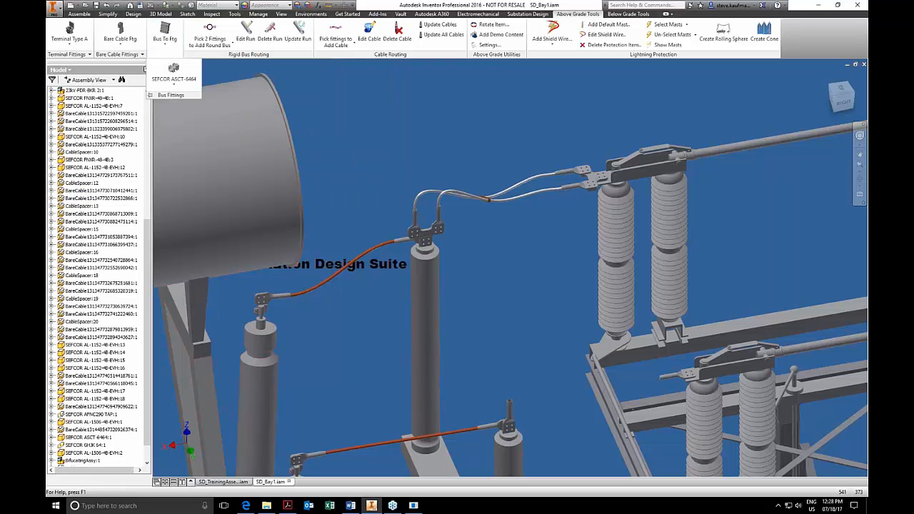
left_click(178, 85)
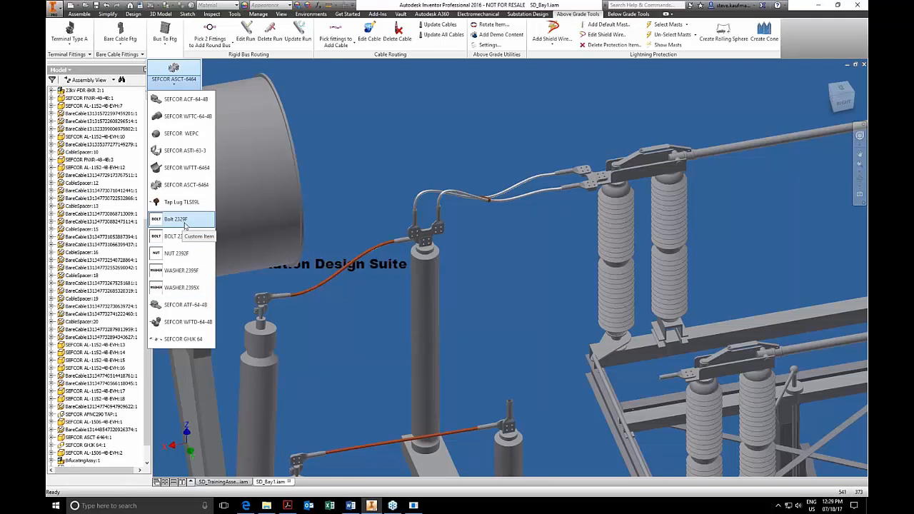
left_click(226, 211)
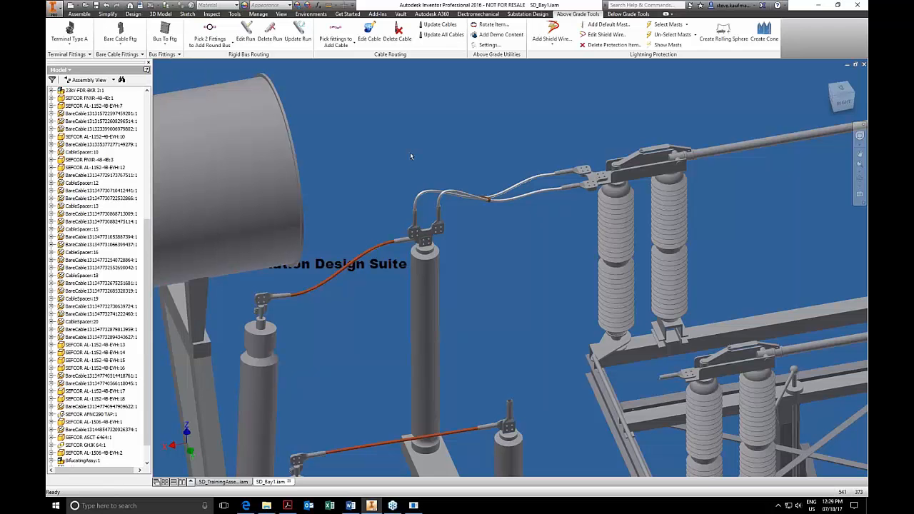
- Open the bifurcating fitting assembly on top of the single post in its own window
left_click(428, 245)
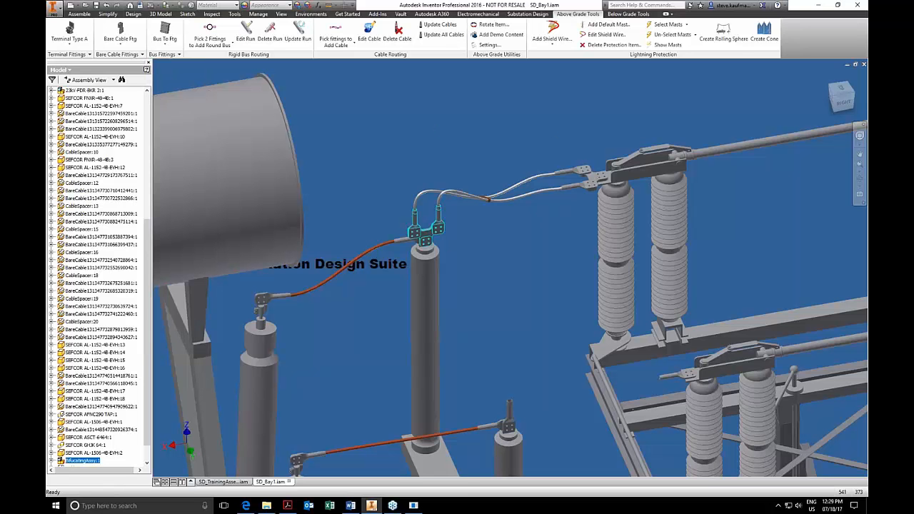
right_click(428, 244)
left_click(432, 222)
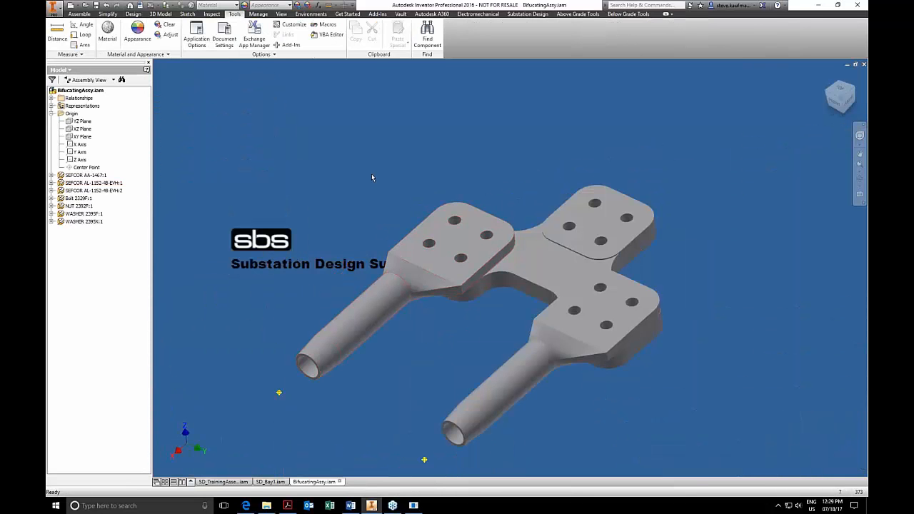
- Place a Bolt 2329F custom hardware item from the bus fittings into BifucatingAssy.iam
left_click(578, 14)
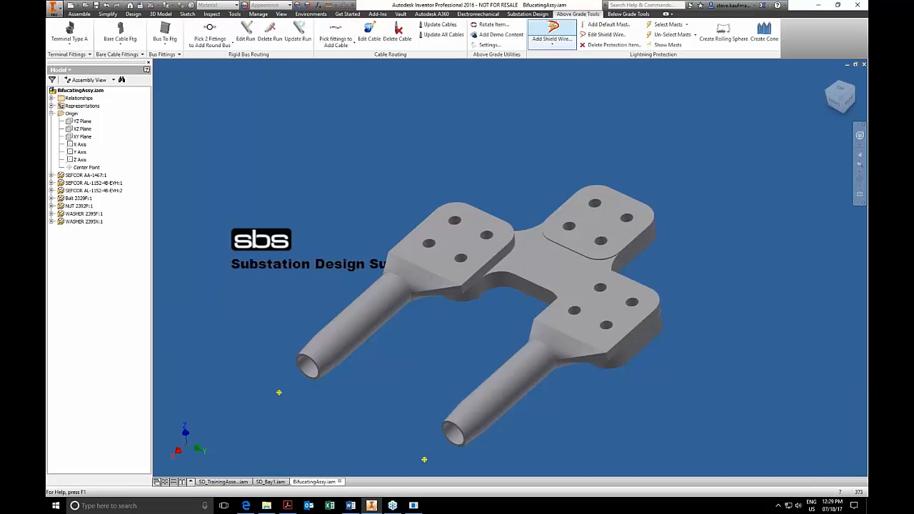
left_click(173, 55)
left_click(173, 84)
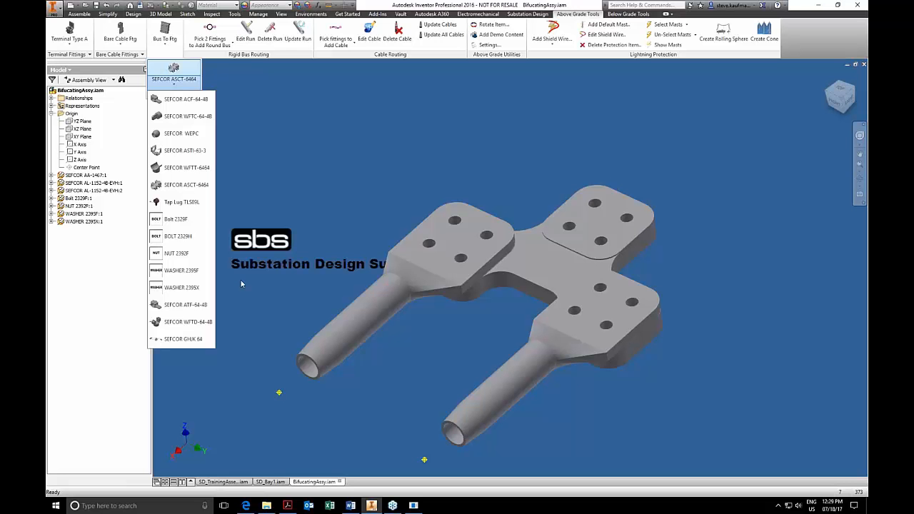
left_click(184, 222)
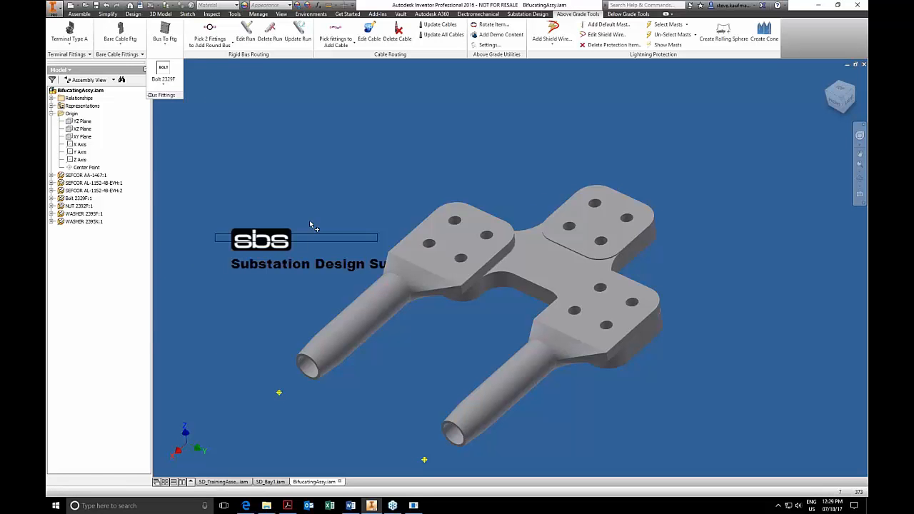
left_click(457, 226)
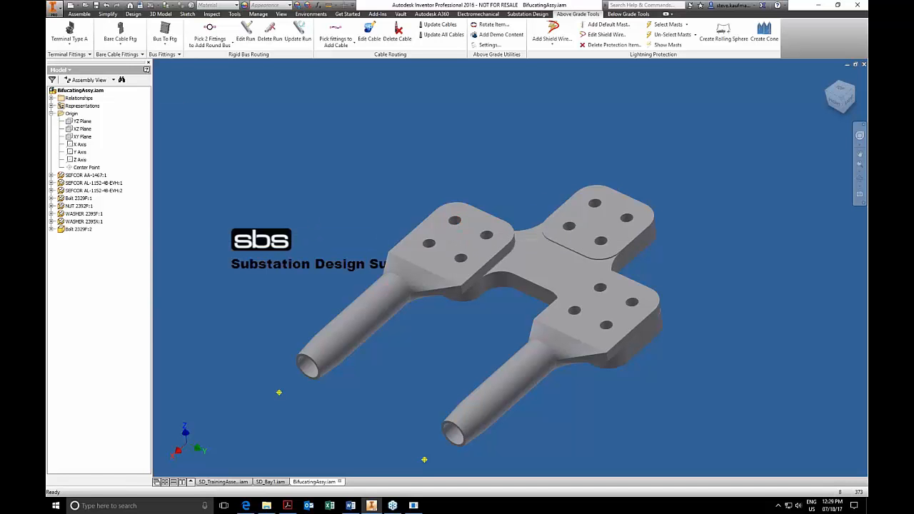
- Delete the newly added second Bolt 2329F from the assembly
left_click(80, 230)
right_click(84, 233)
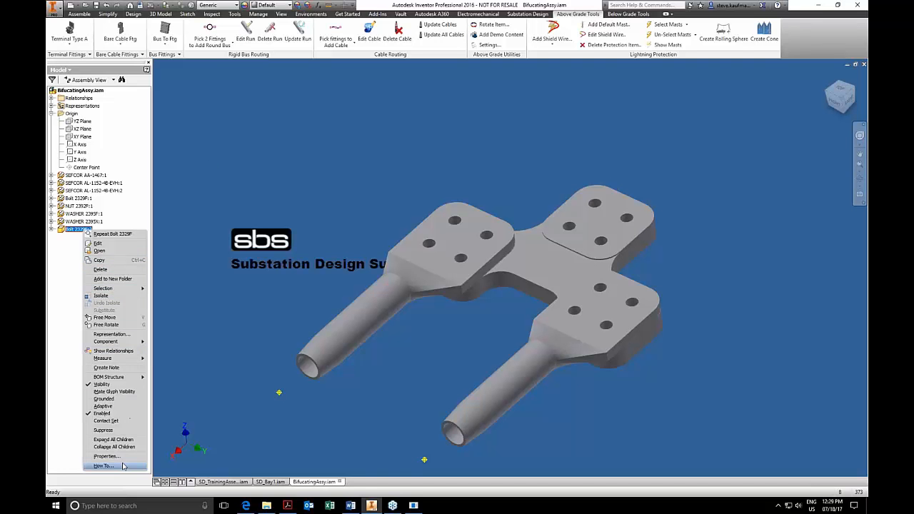
left_click(126, 270)
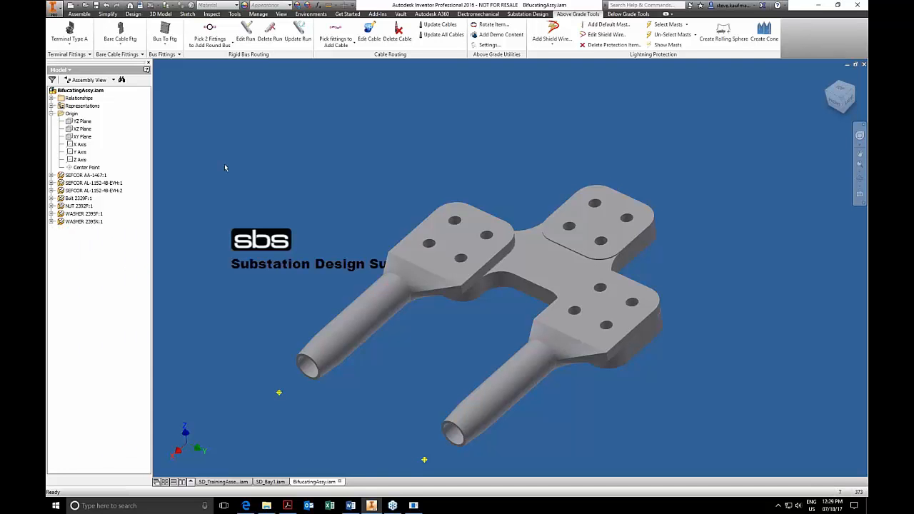
- Browse the FITTINGS folder of the ModelSet for bare cable fitting files, then leave without placing one
left_click(120, 42)
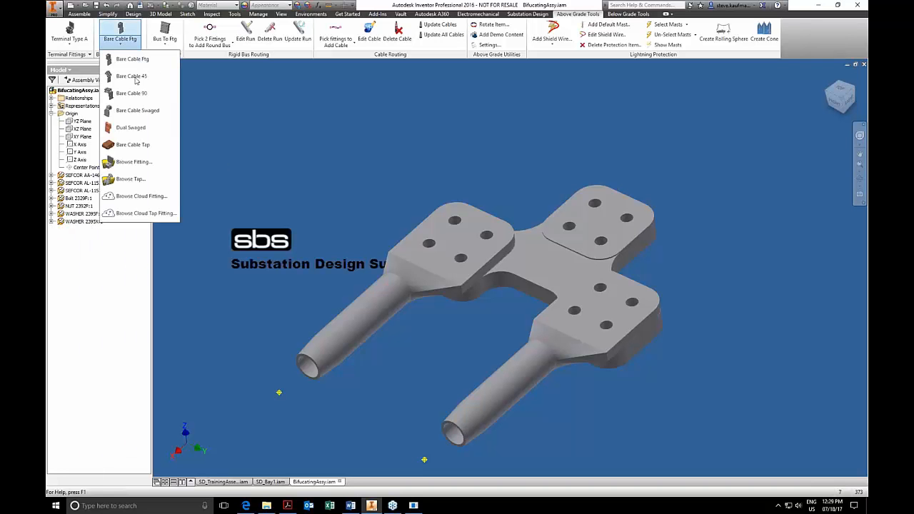
left_click(141, 163)
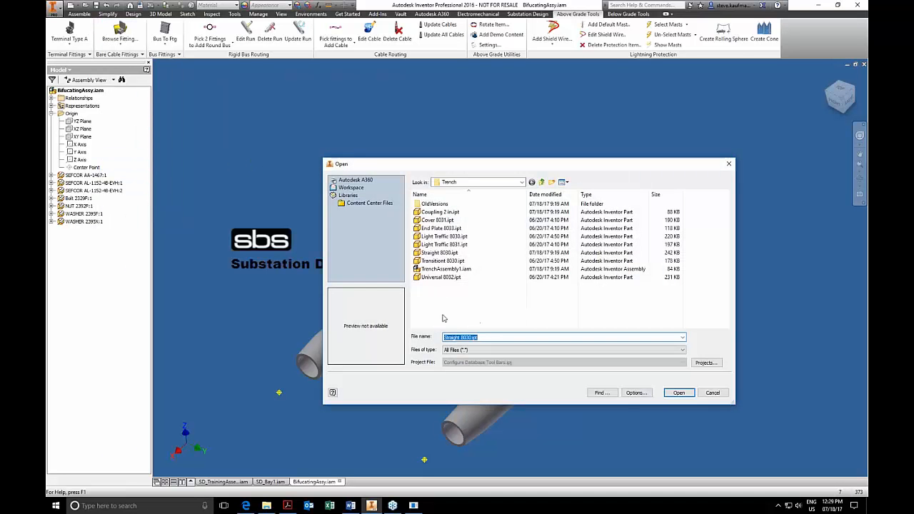
left_click(457, 269)
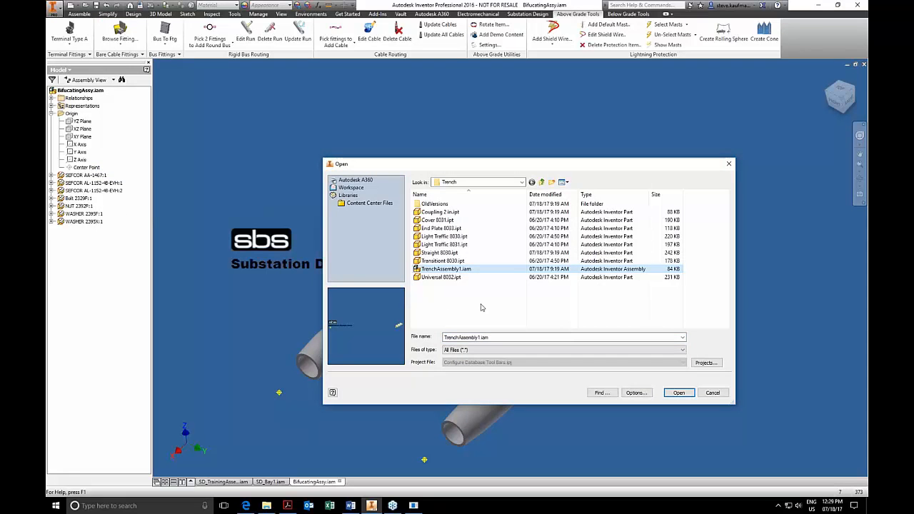
left_click(542, 183)
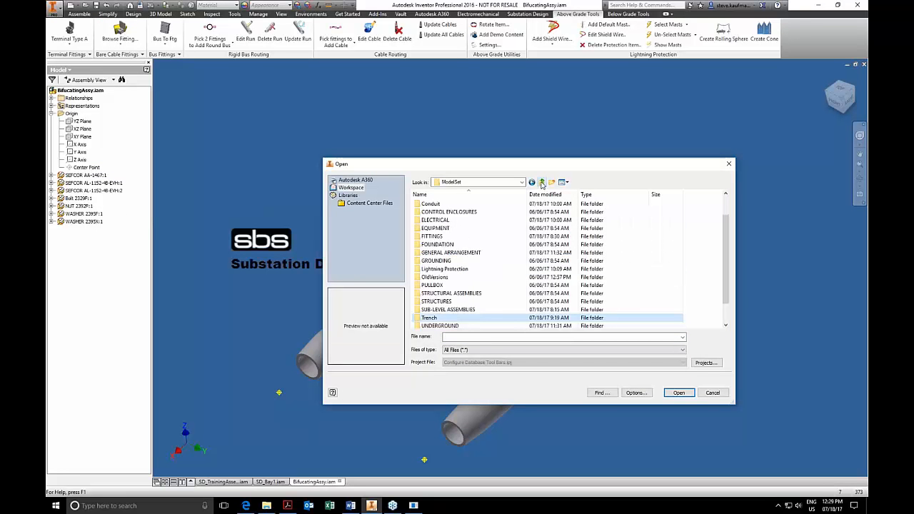
left_click(445, 236)
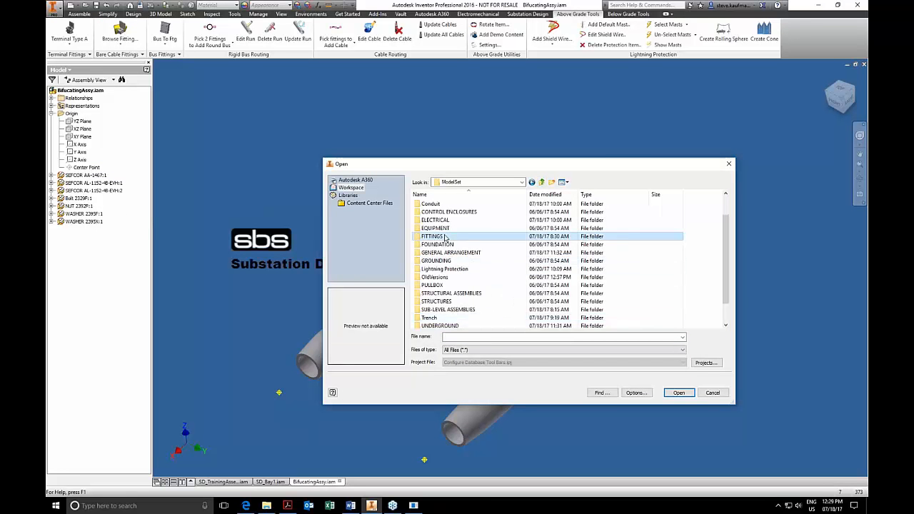
double_click(444, 236)
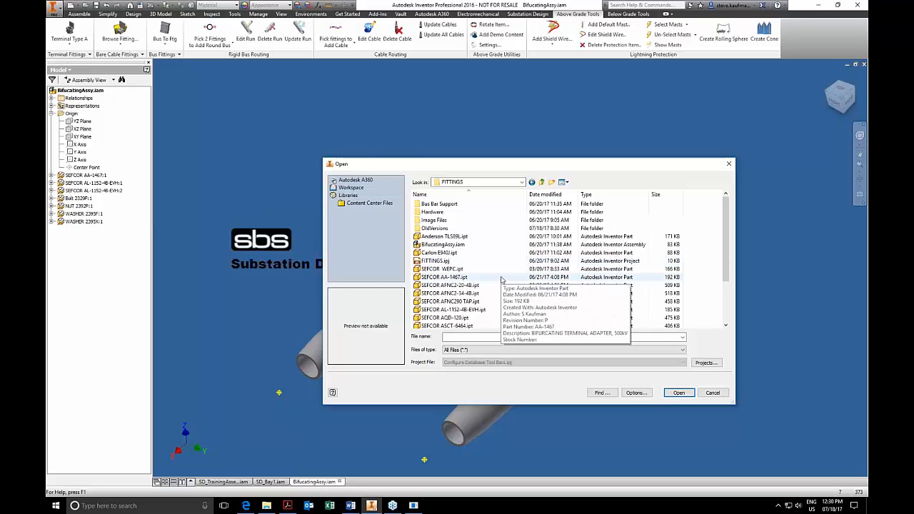
left_click(707, 393)
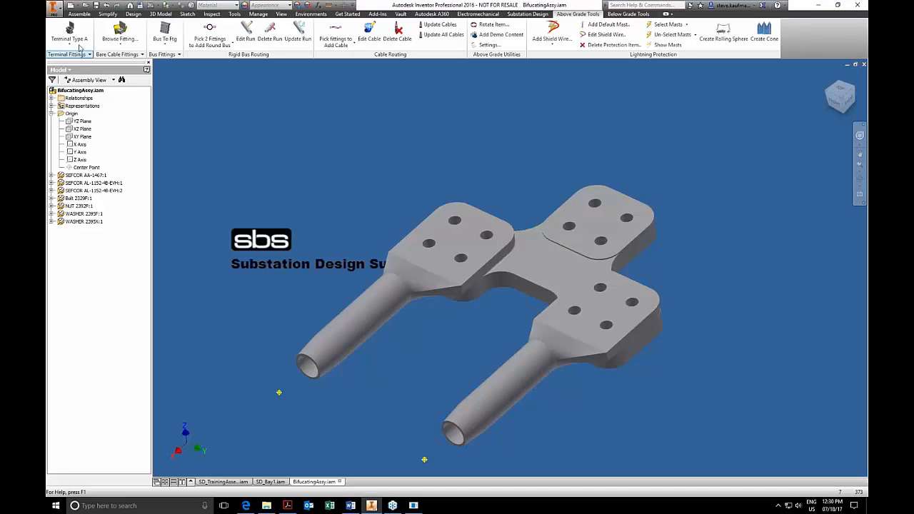
- Close BifucatingAssy.iam without saving its changes
left_click(864, 64)
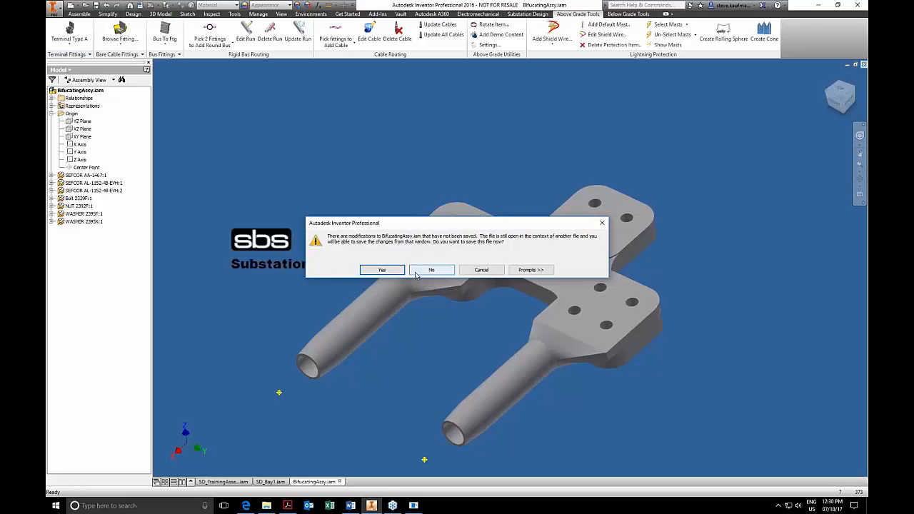
left_click(429, 270)
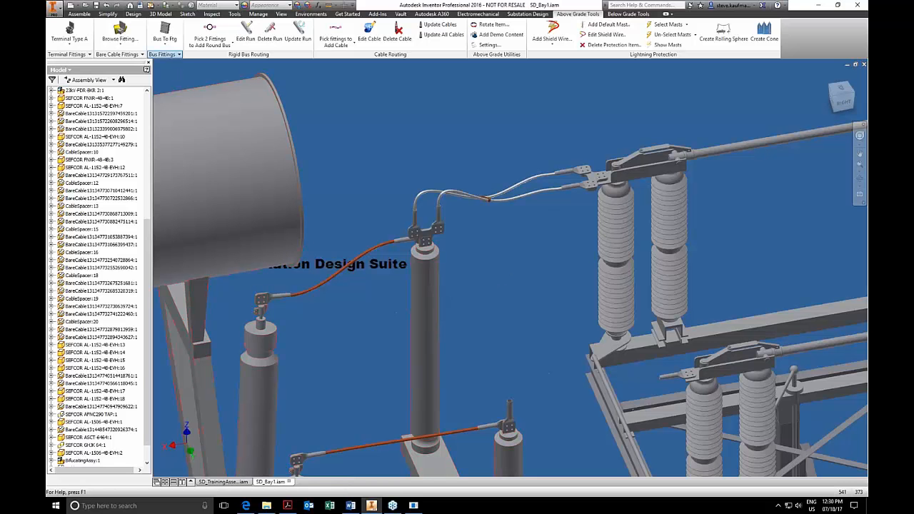
- Place a Tap Lug TLS89L on a hole of the upper cable pad at the switch end and inspect it up close
left_click(163, 55)
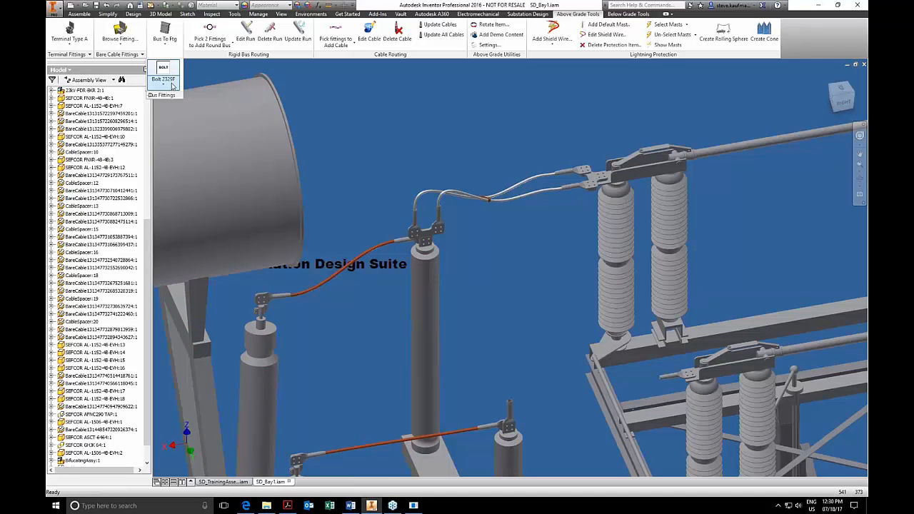
left_click(172, 85)
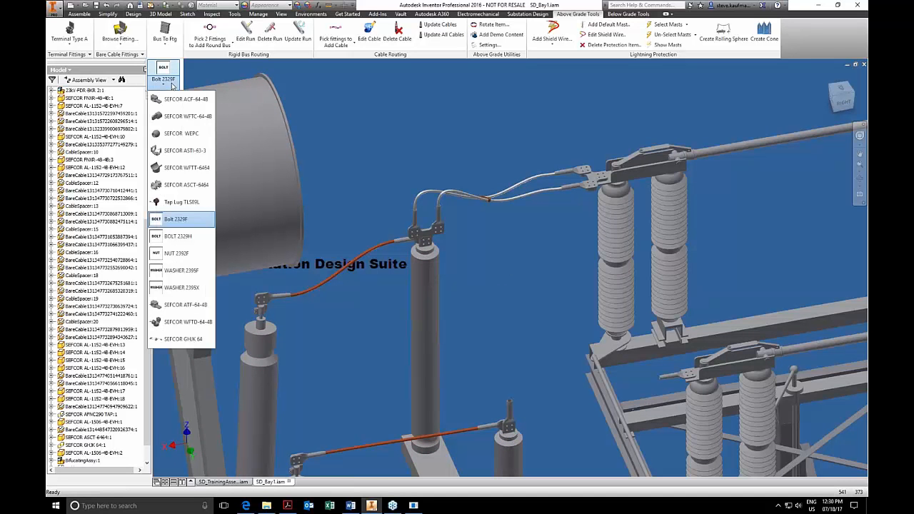
left_click(192, 204)
scroll(604, 175, "up", 5)
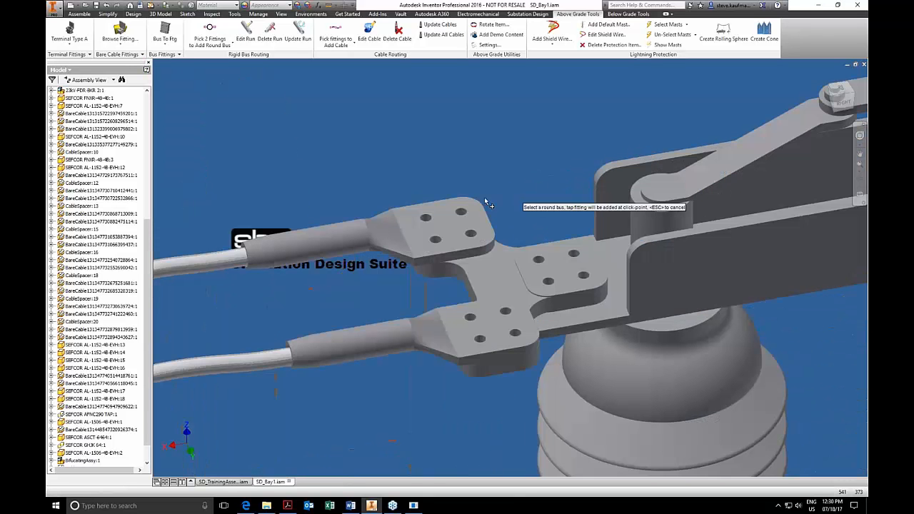
left_click(463, 210)
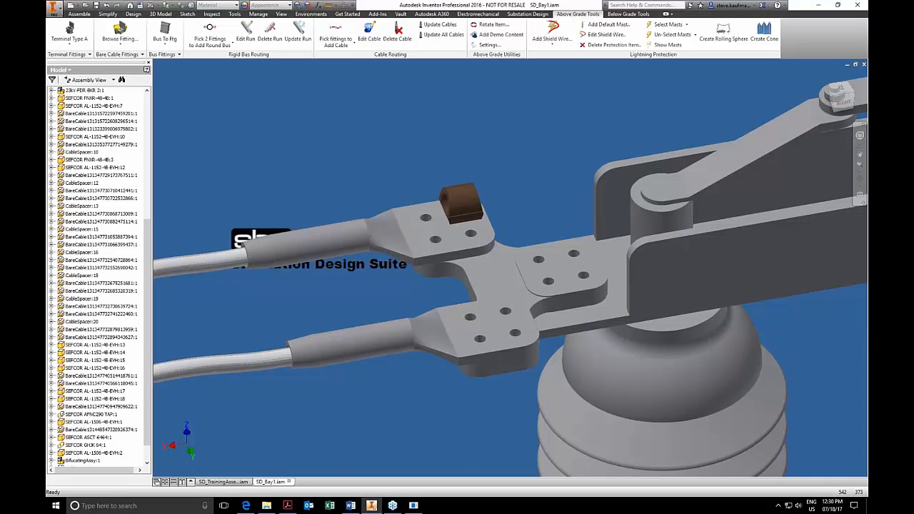
scroll(480, 141, "up", 5)
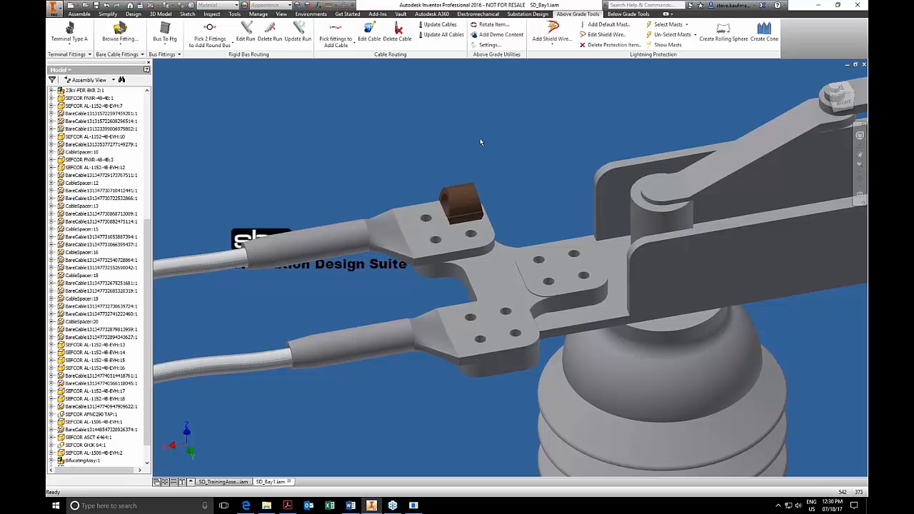
scroll(480, 141, "up", 5)
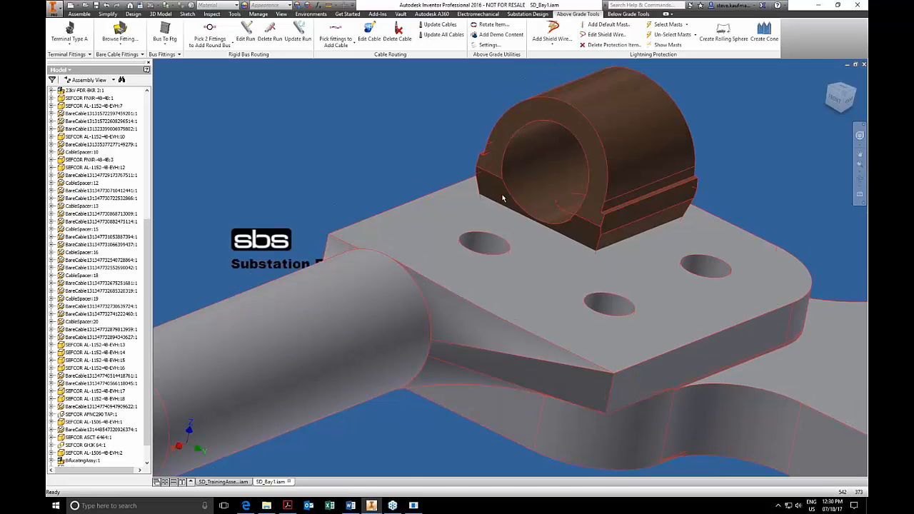
scroll(503, 199, "down", 1)
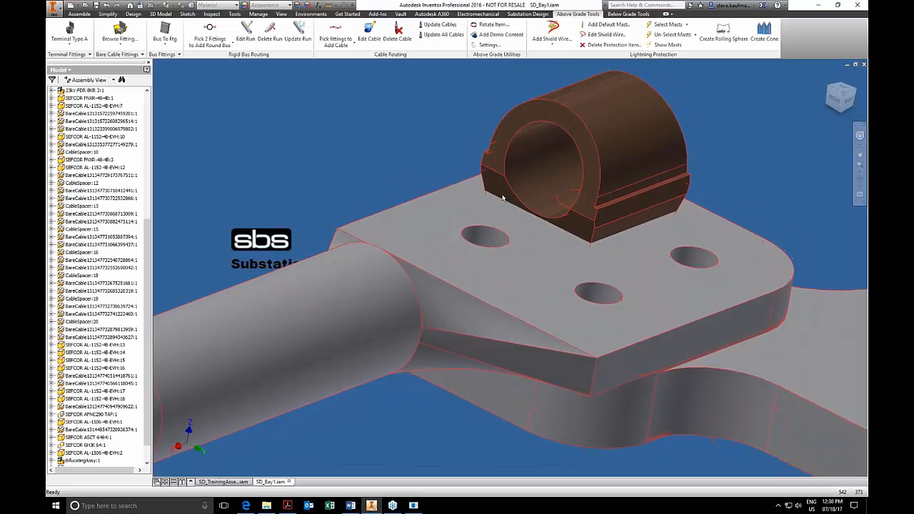
scroll(503, 199, "down", 2)
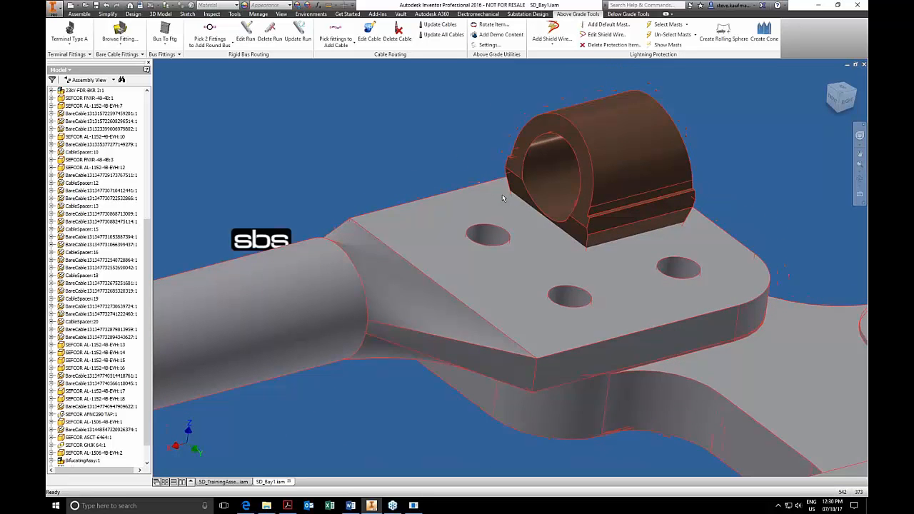
scroll(503, 198, "down", 3)
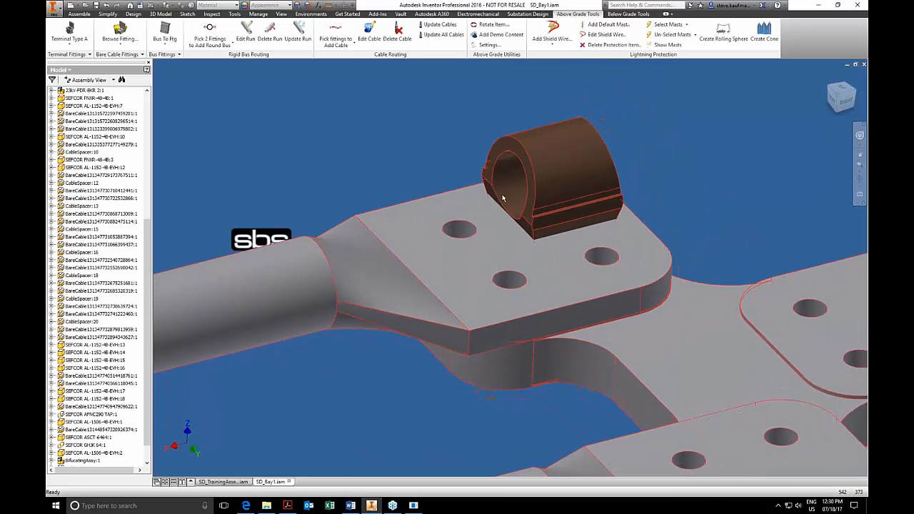
middle_click_drag(503, 198, 556, 181, "shift")
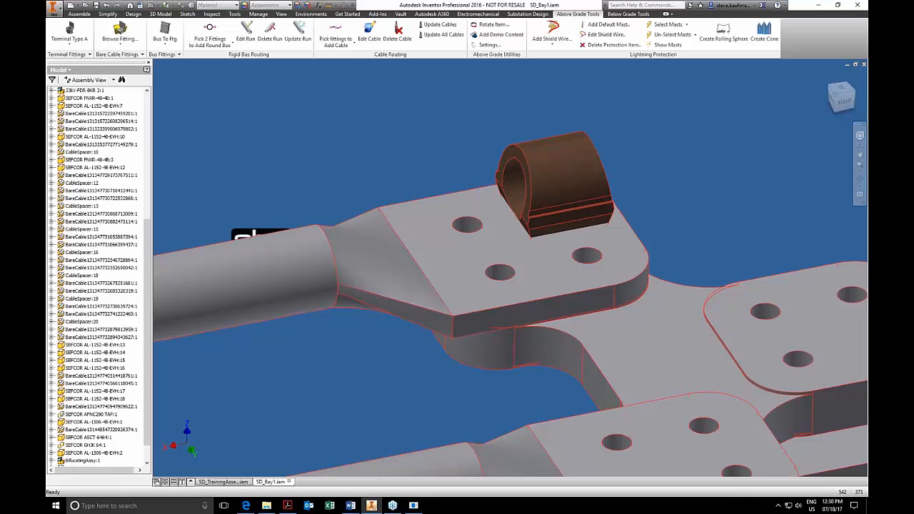
- Open SD_HVAssembly.iam to remove the tap lug from the cable pad, and close the assembly with its changes saved
right_click(564, 174)
left_click(569, 155)
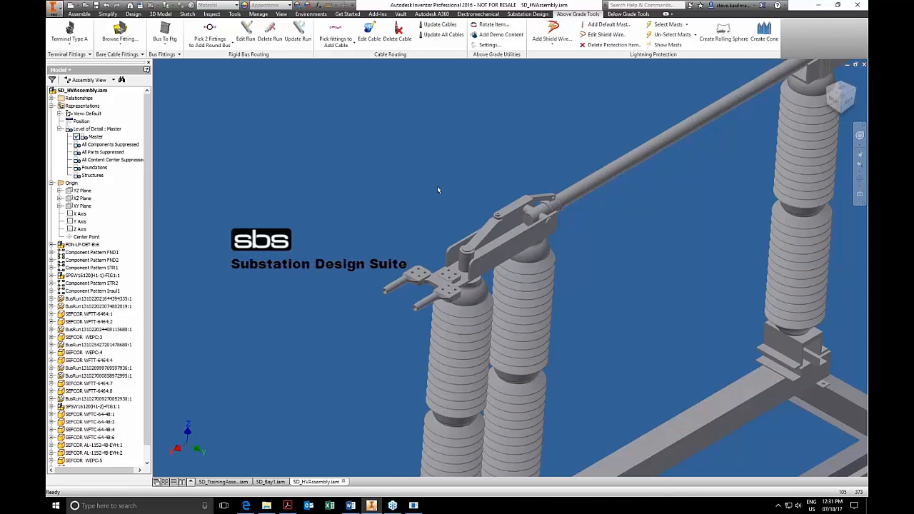
left_click(864, 64)
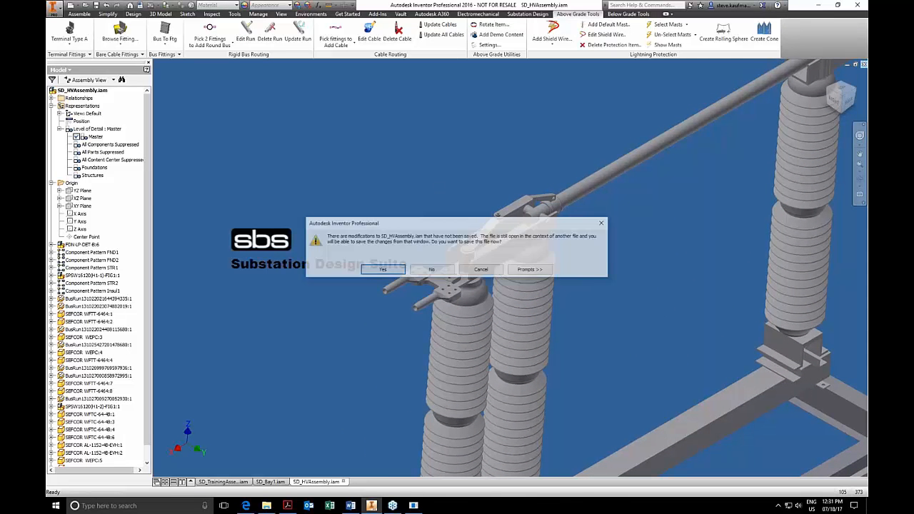
left_click(381, 271)
left_click(373, 227)
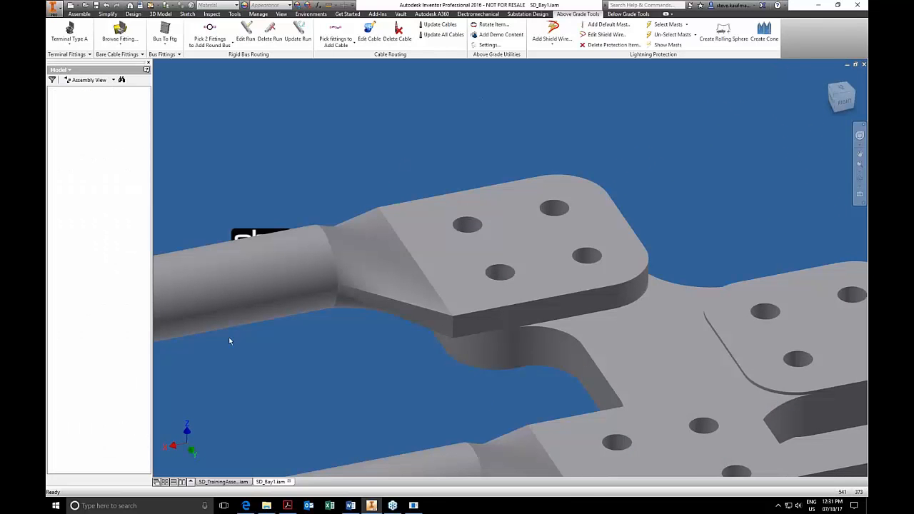
- In SD_TrainingAssembly.iam, find TextImage:1 in the model and read its Tool Bar Constraints descriptions
left_click(217, 482)
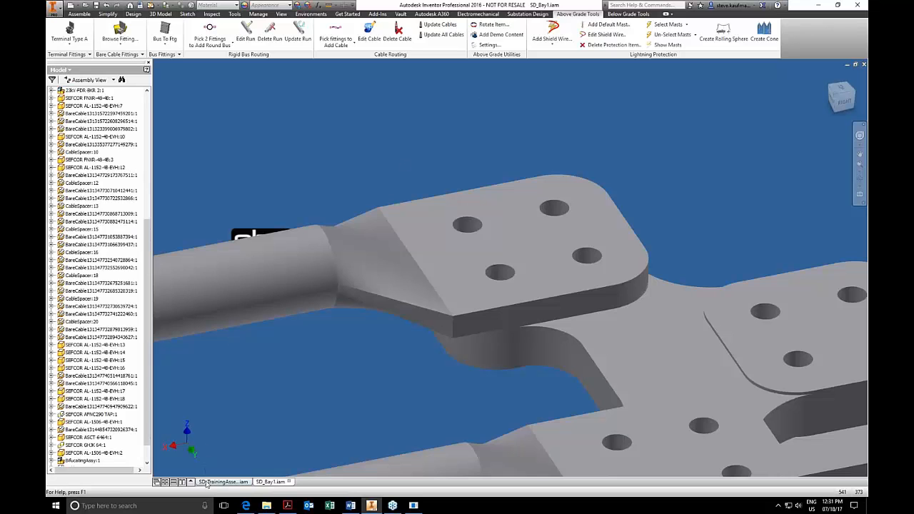
right_click(78, 223)
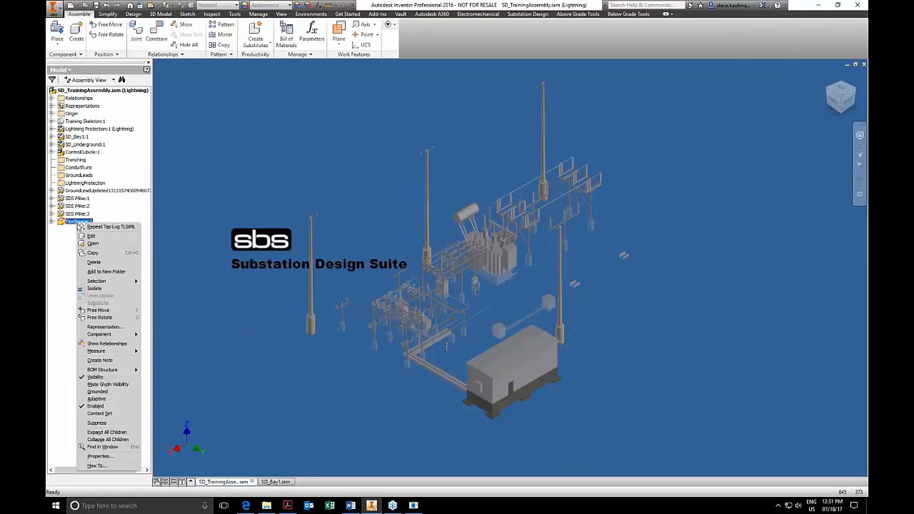
left_click(103, 448)
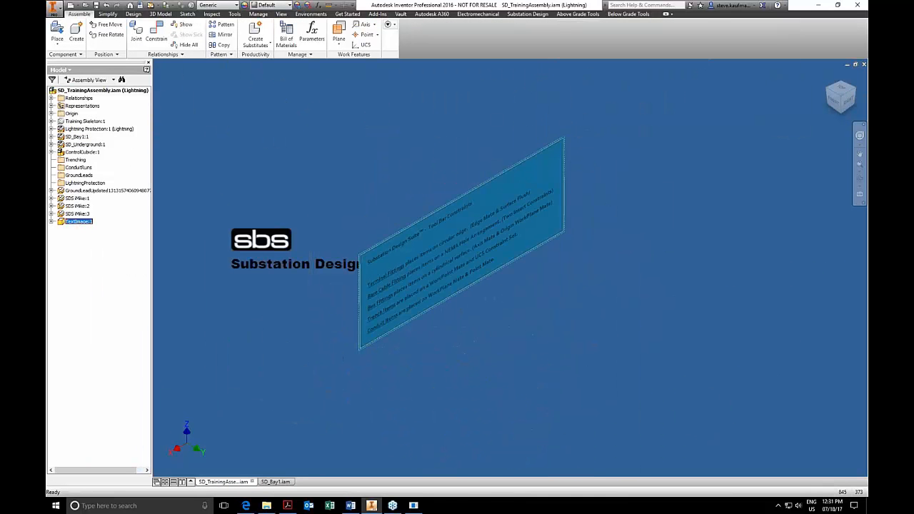
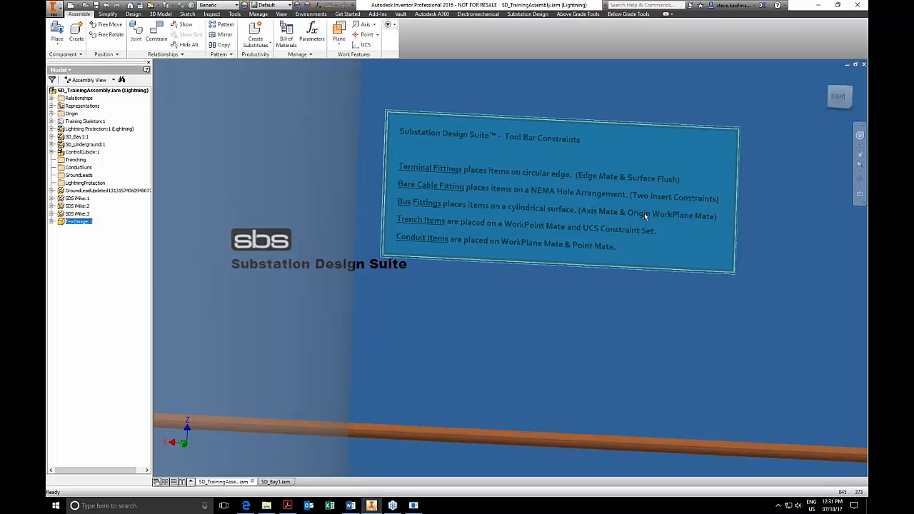
left_click(512, 330)
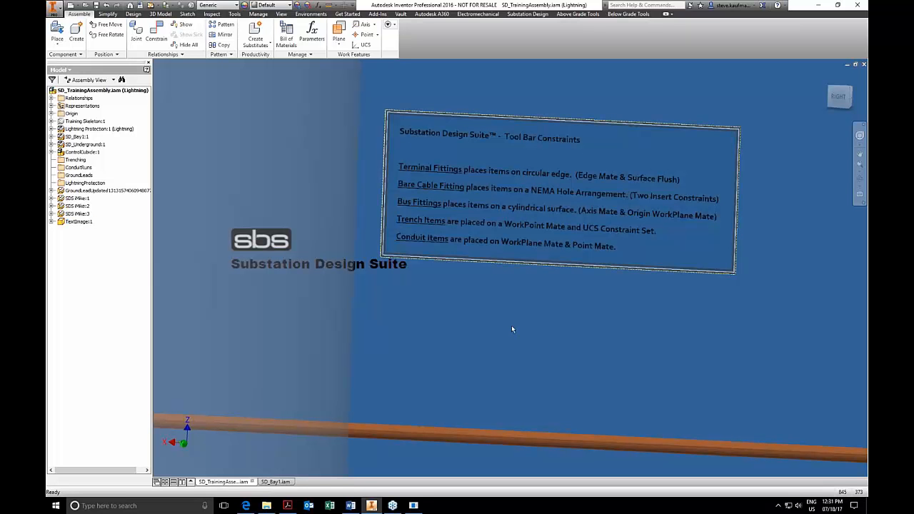
- Place a SEFCOR ASCT-6464 bus fitting on the long horizontal round bus in SD_Bay1.iam
left_click(276, 482)
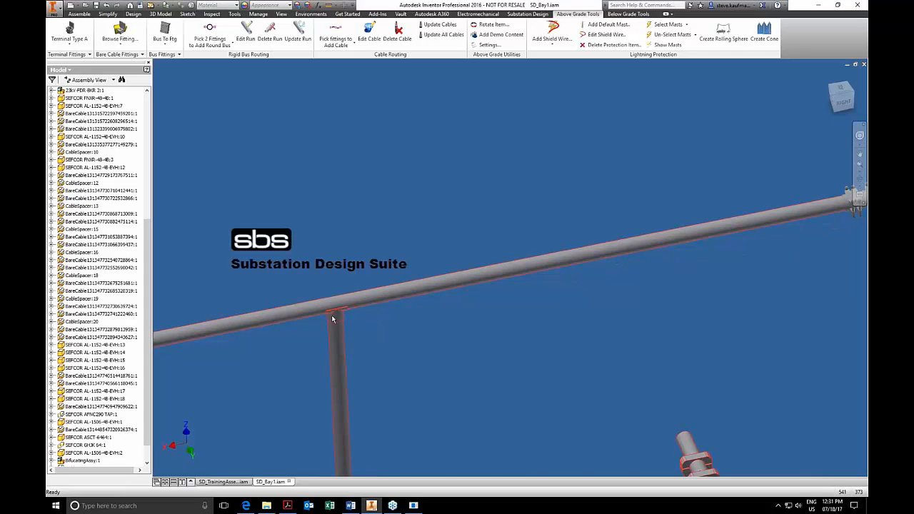
left_click(164, 55)
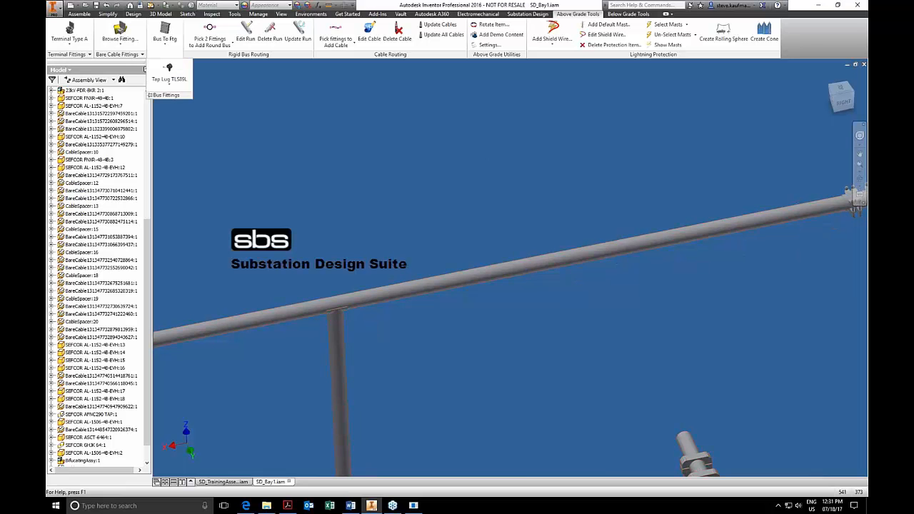
left_click(170, 81)
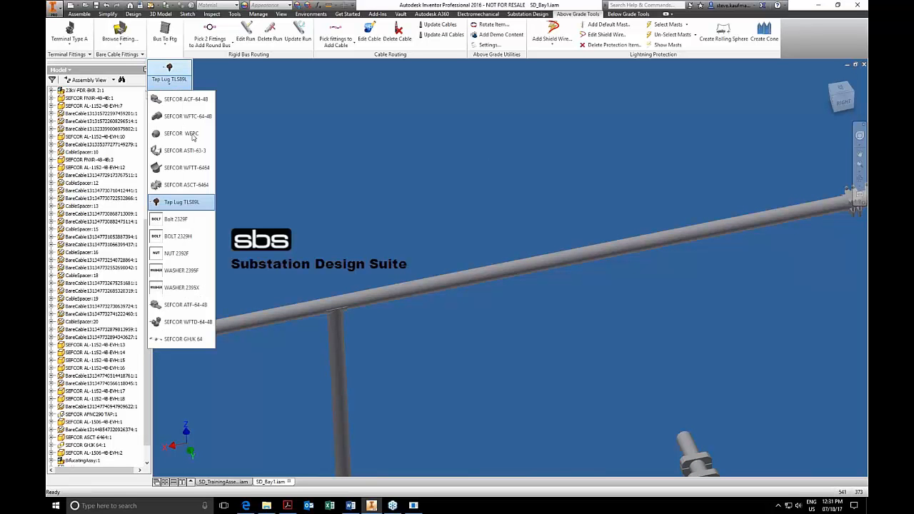
left_click(191, 201)
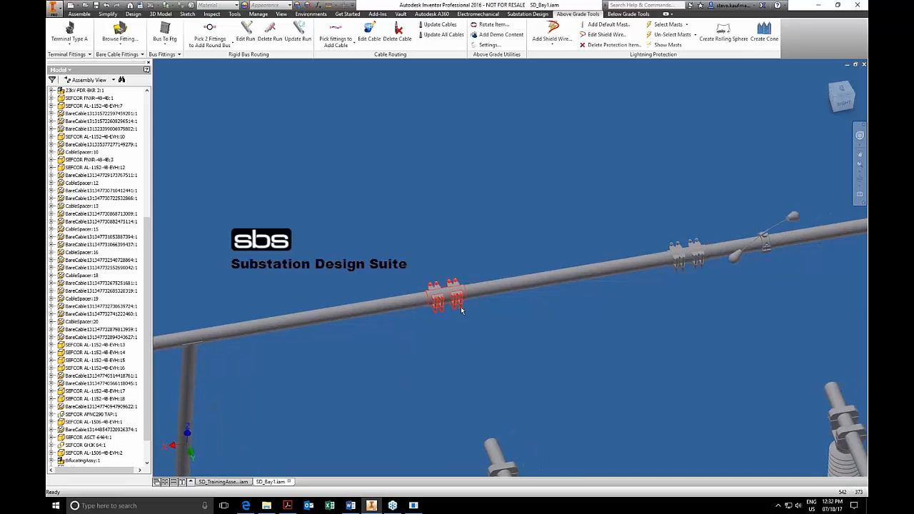
- Locate the newly placed SEFCOR ASCT-6464 fitting in the model tree and set its offset mate along the bus to 0 in
right_click(462, 310)
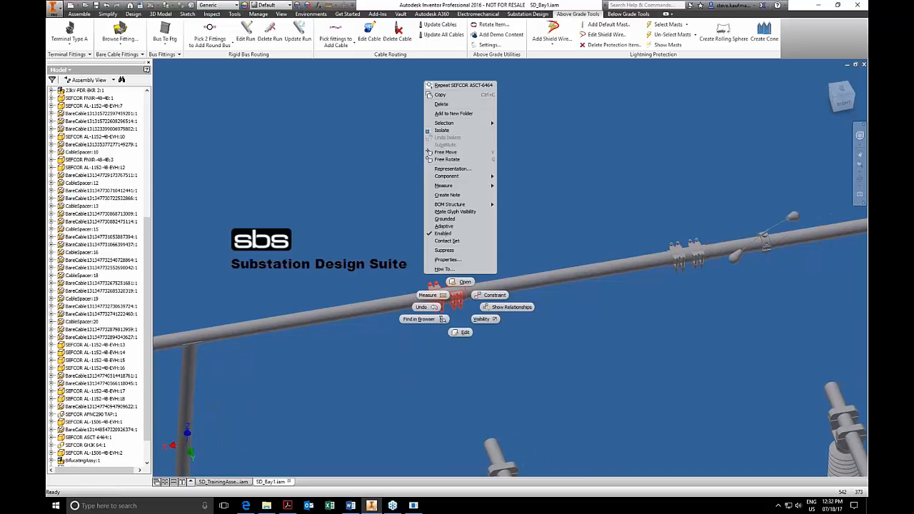
left_click(420, 319)
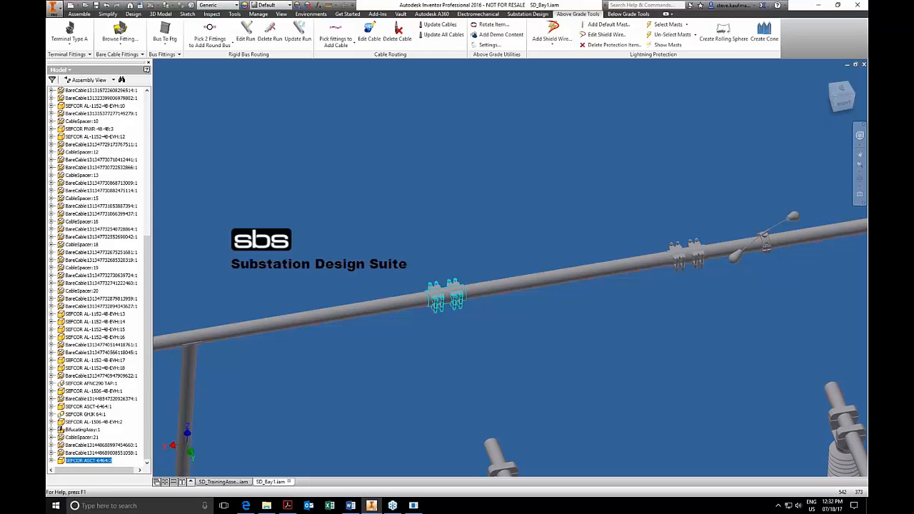
left_click(52, 461)
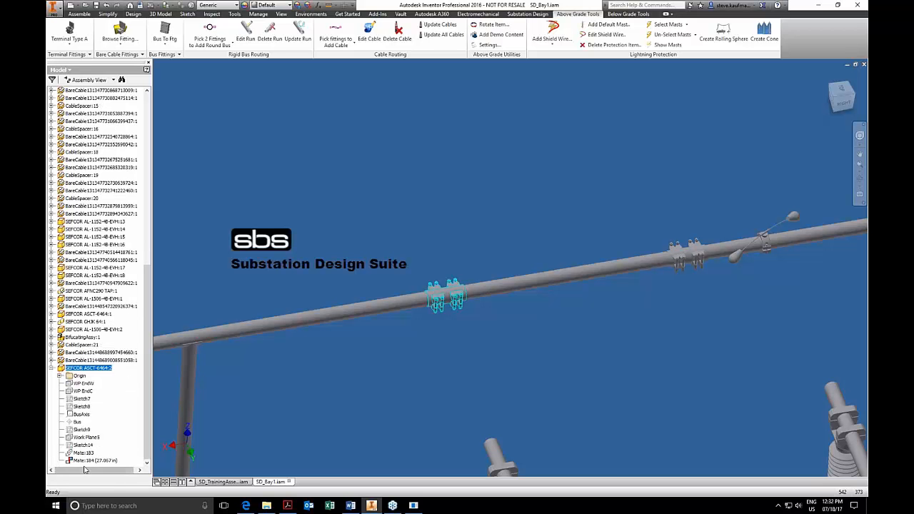
left_click(89, 461)
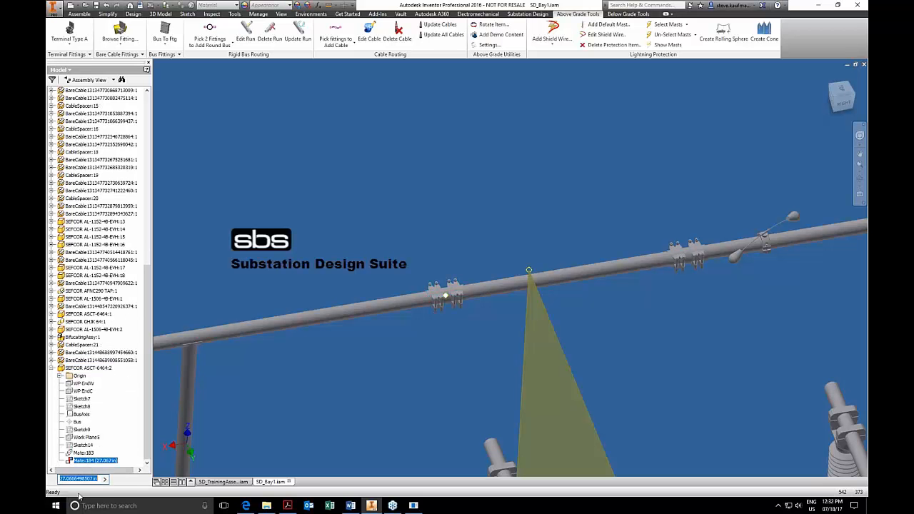
type("0")
key("Return")
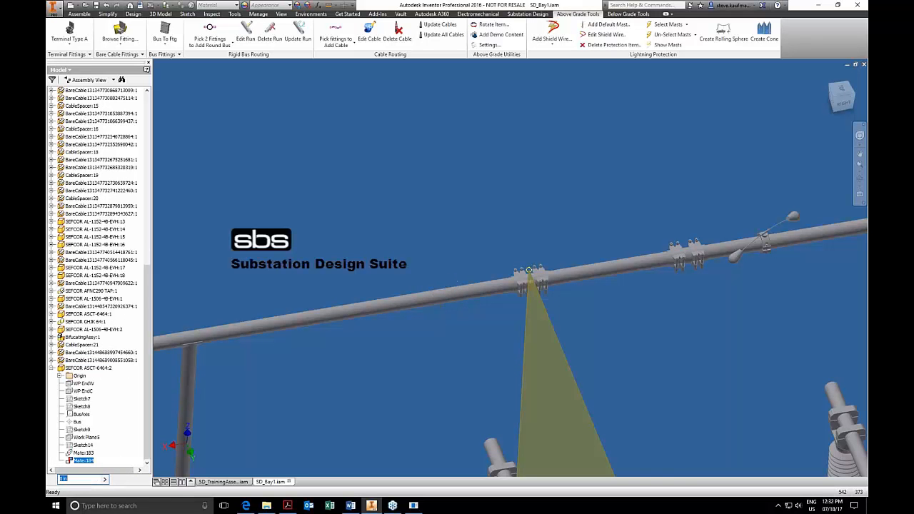
left_click(400, 404)
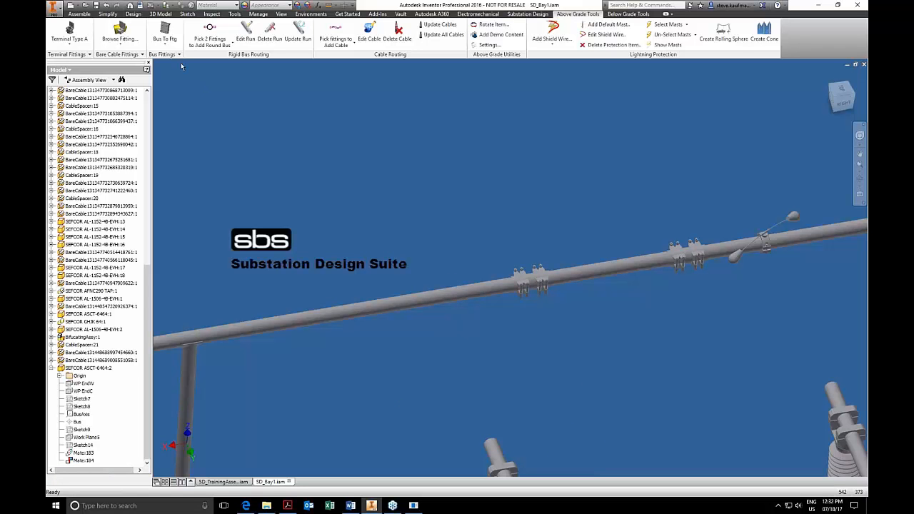
- Place a SEFCOR GHJK 64 bus fitting on the long round bus, between the repositioned ASCT-6464 fitting and the vertical support
left_click(178, 84)
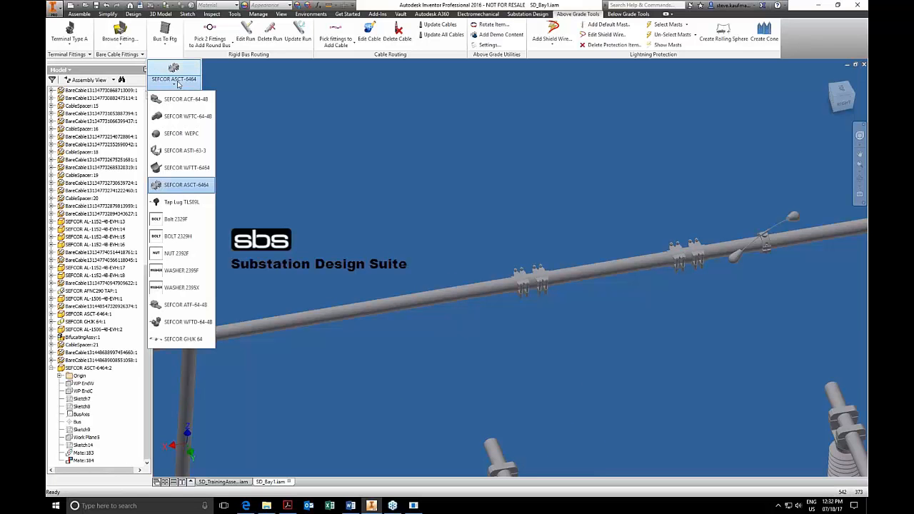
left_click(183, 339)
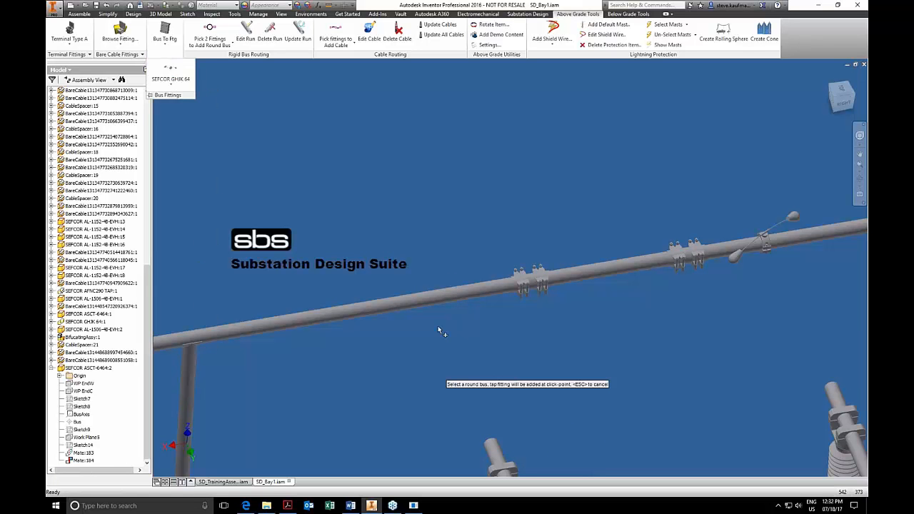
left_click(456, 295)
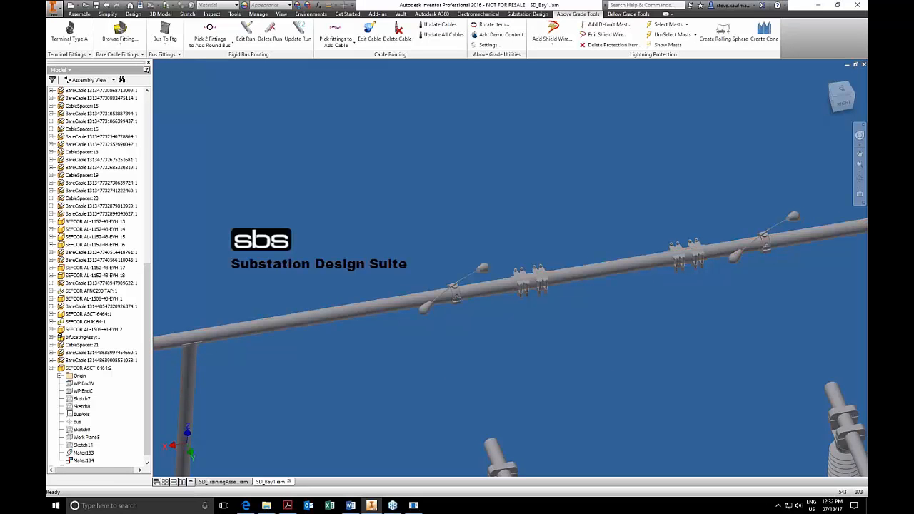
right_click(453, 292)
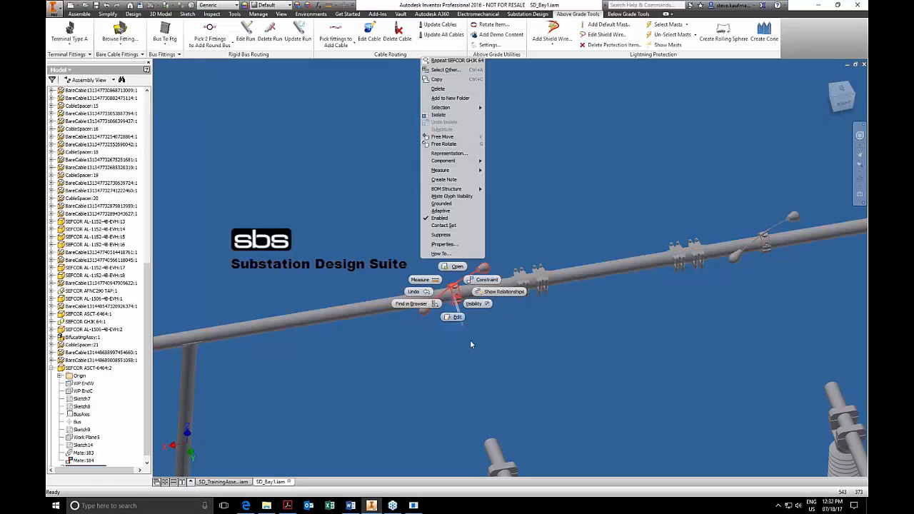
left_click(391, 250)
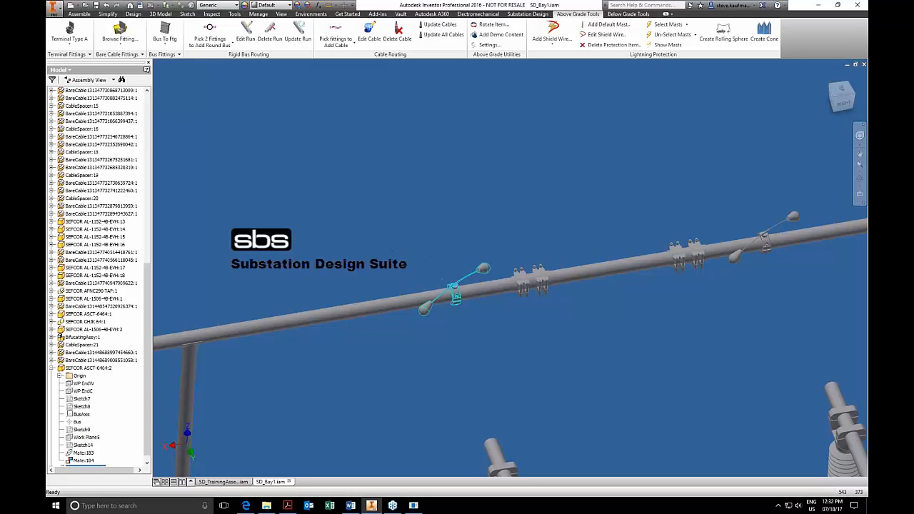
left_click(526, 368)
scroll(526, 368, "up", 5)
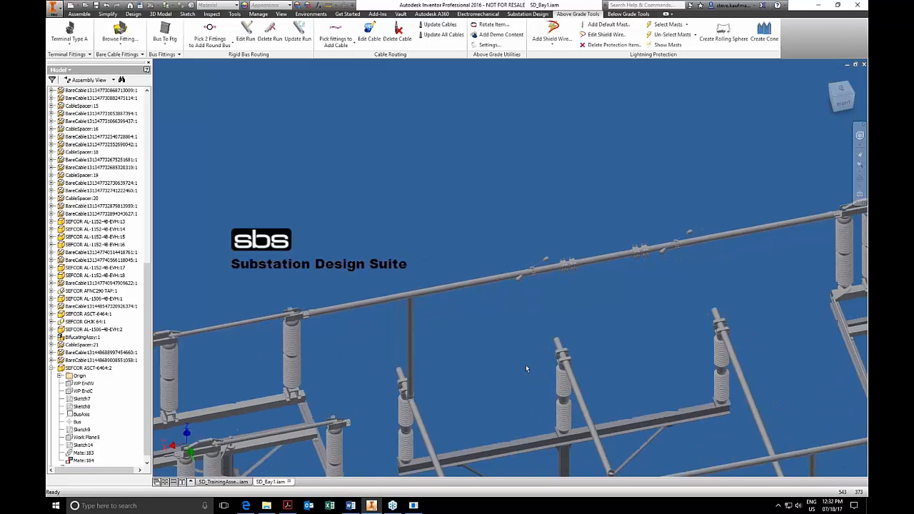
scroll(526, 368, "up", 5)
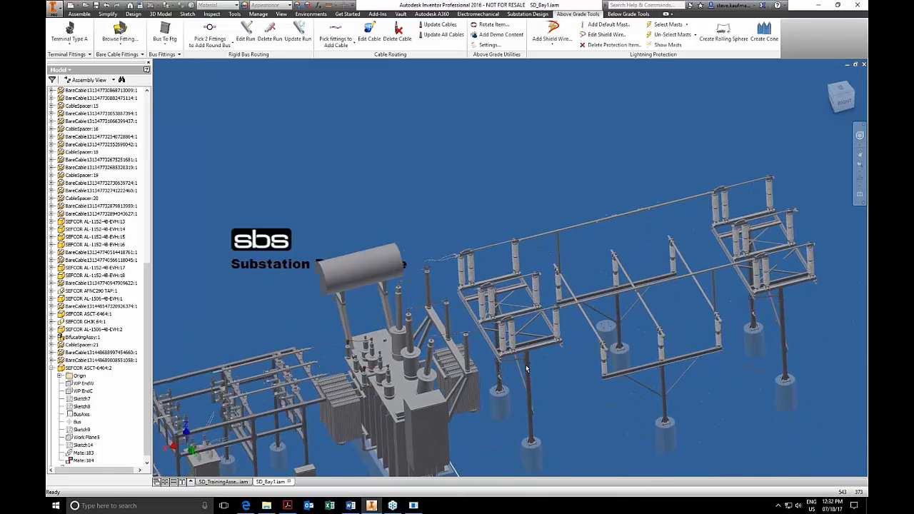
scroll(527, 369, "down", 4)
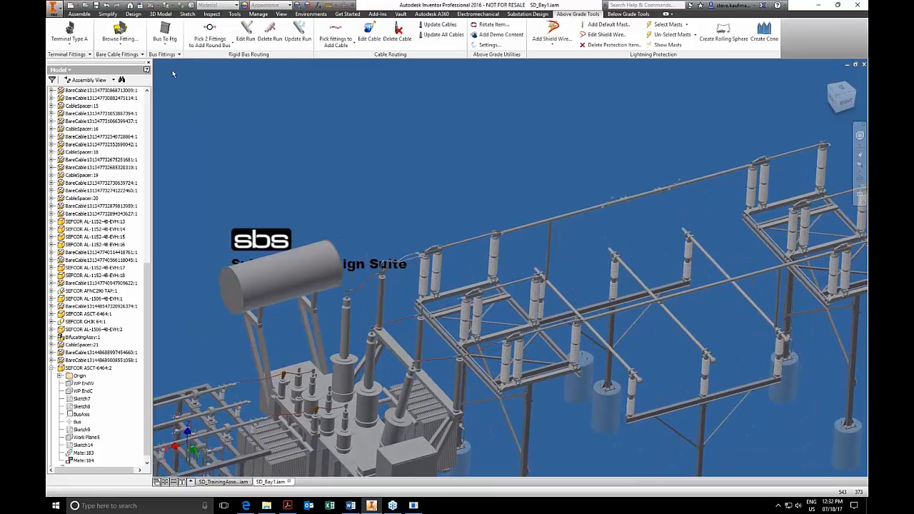
left_click(163, 54)
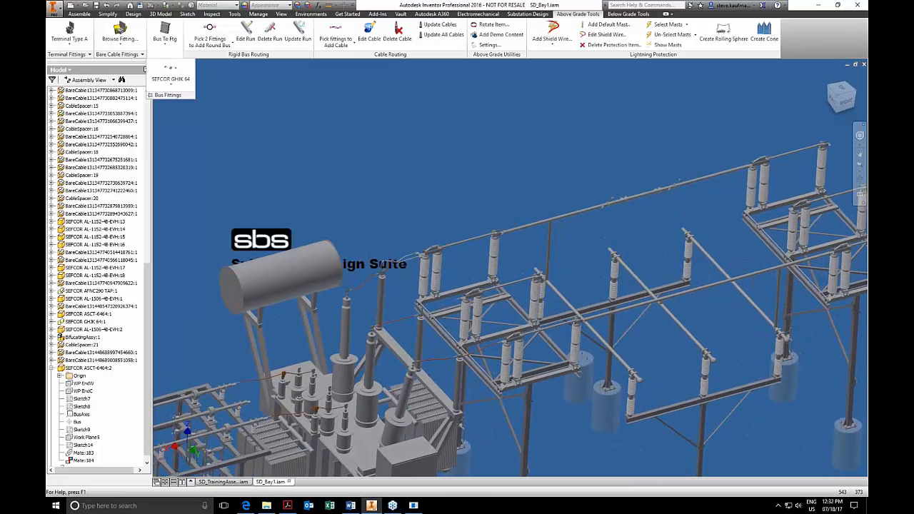
left_click(171, 84)
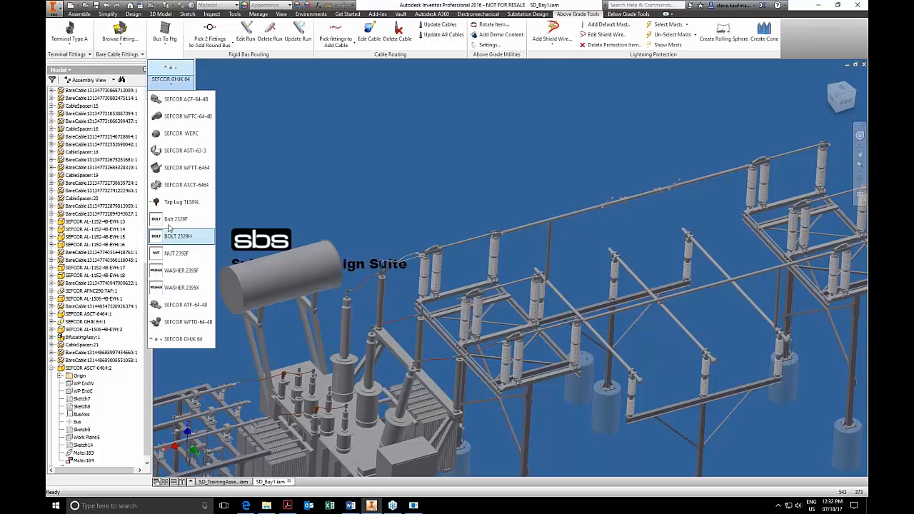
left_click(178, 118)
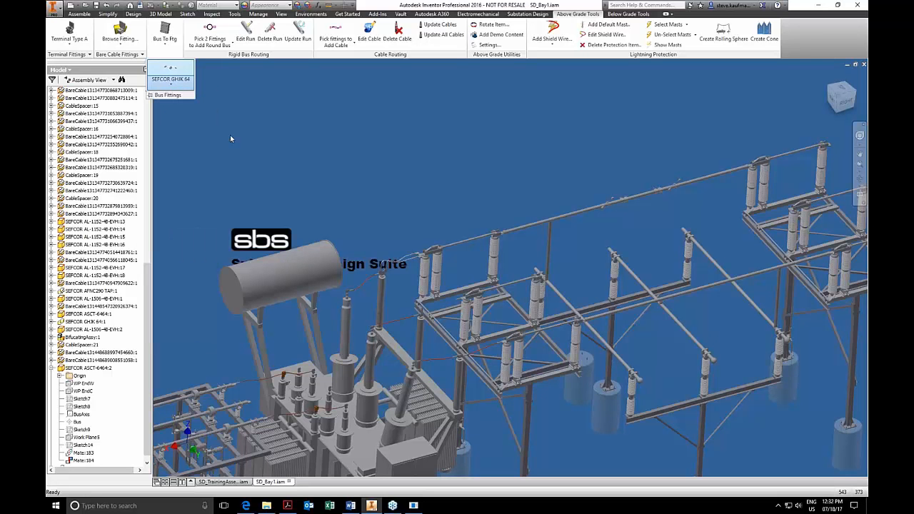
scroll(590, 300, "up", 4)
scroll(599, 399, "up", 3)
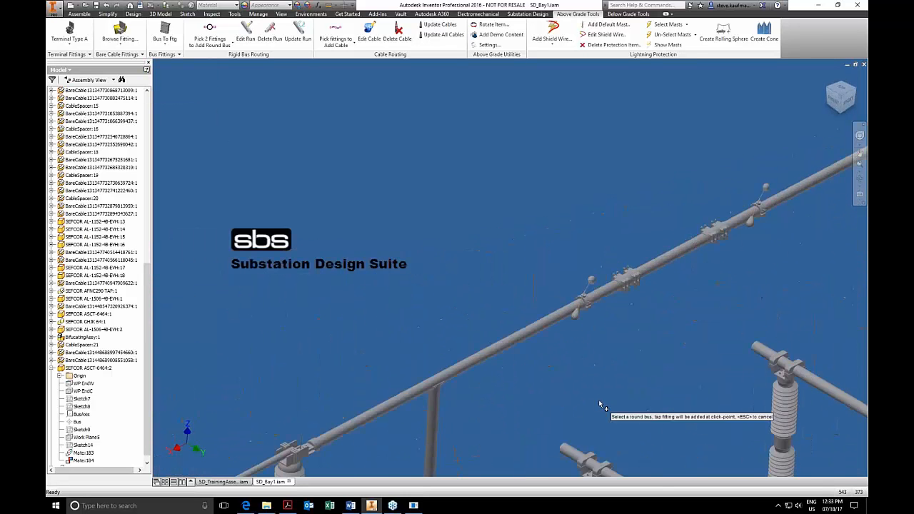
middle_click_drag(733, 312, 415, 343, "shift")
scroll(416, 348, "up", 4)
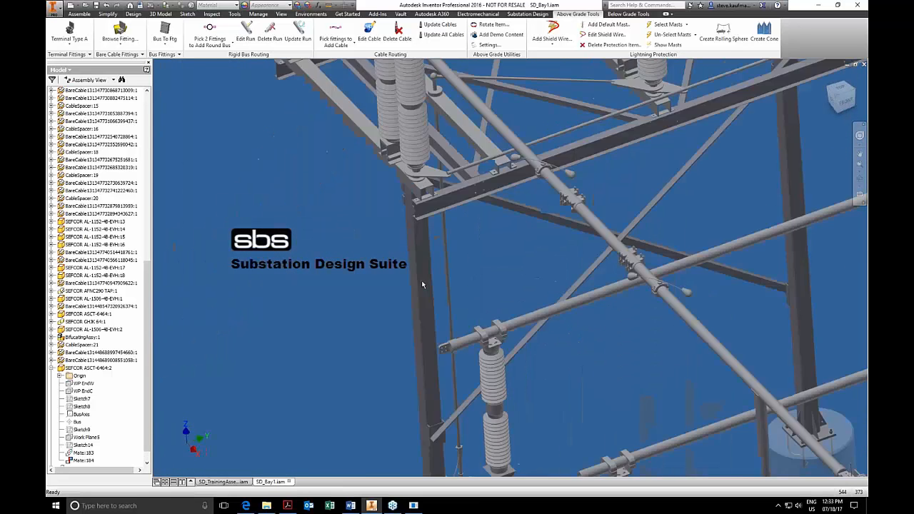
- Open the SD_HVAssembly.iam subassembly containing the capped bus ends in its own window
middle_click_drag(422, 284, 633, 385, "shift")
left_click_drag(634, 384, 667, 381, "shift")
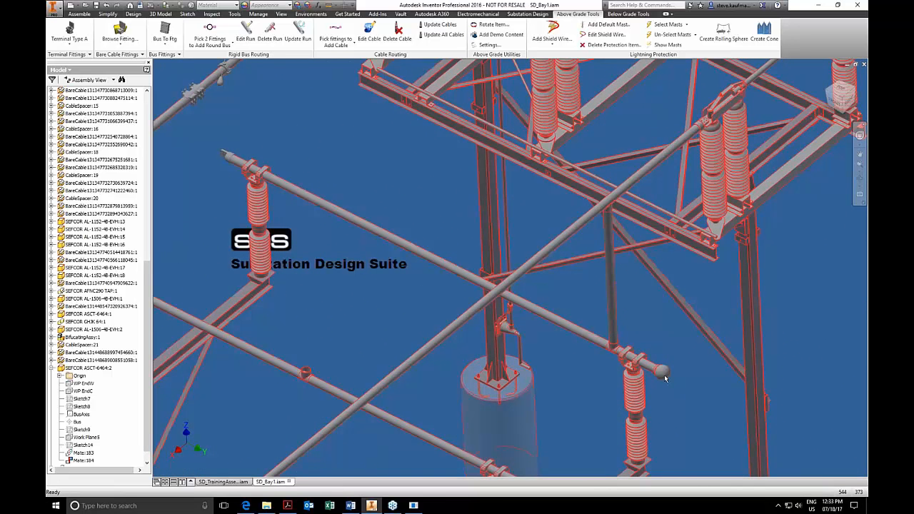
right_click(665, 378)
left_click(670, 353)
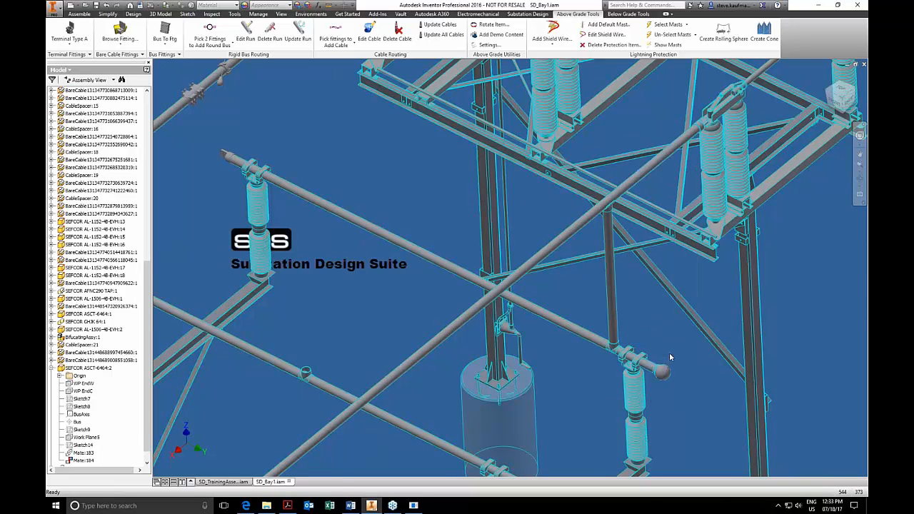
scroll(588, 338, "down", 5)
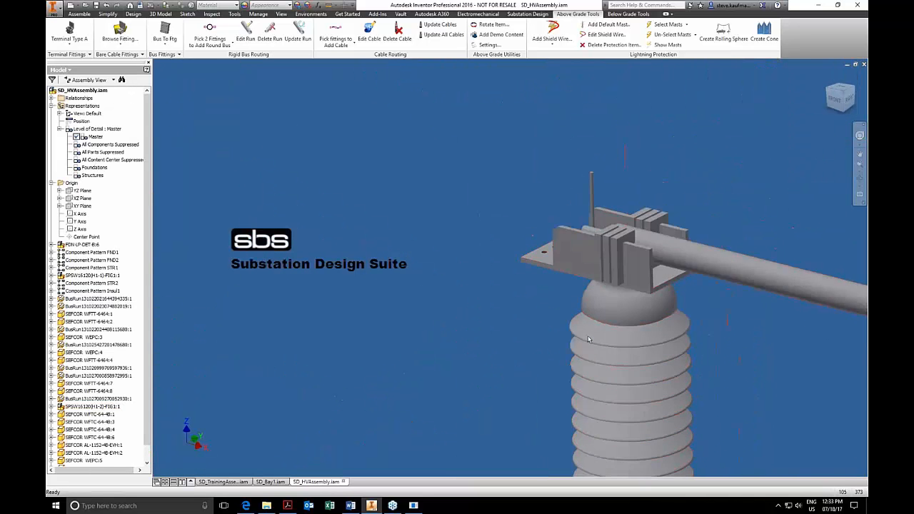
- Delete the SEFCOR WEPC end cap from the bus end next to the vertical riser
right_click(587, 335)
left_click(563, 335)
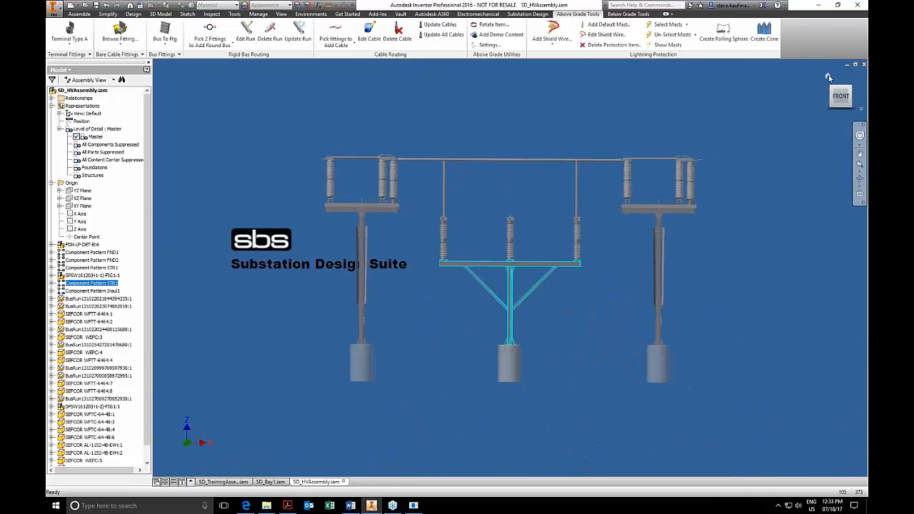
left_click(829, 78)
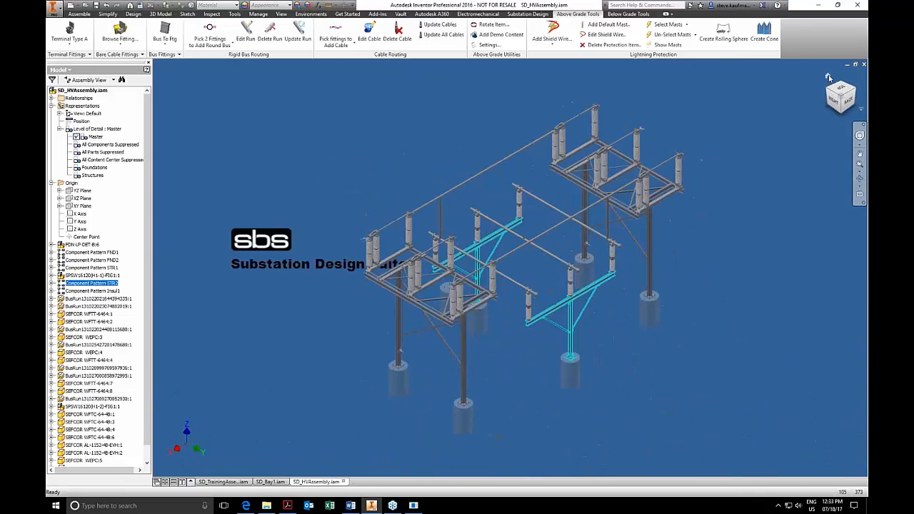
scroll(623, 254, "up", 5)
left_click(616, 230)
key("Delete")
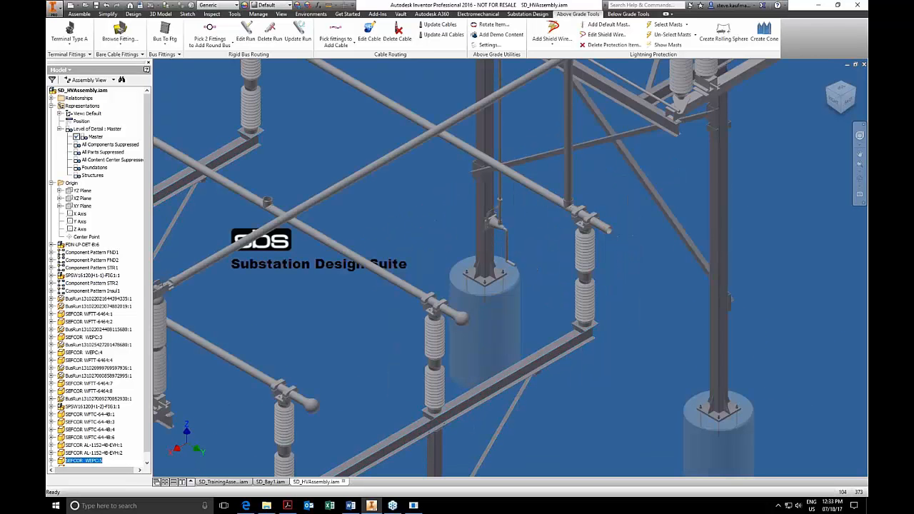
- Try to add a SEFCOR WFTC-64-4B as a bus fitting at the uncapped bus end and accept its orientation
left_click(179, 55)
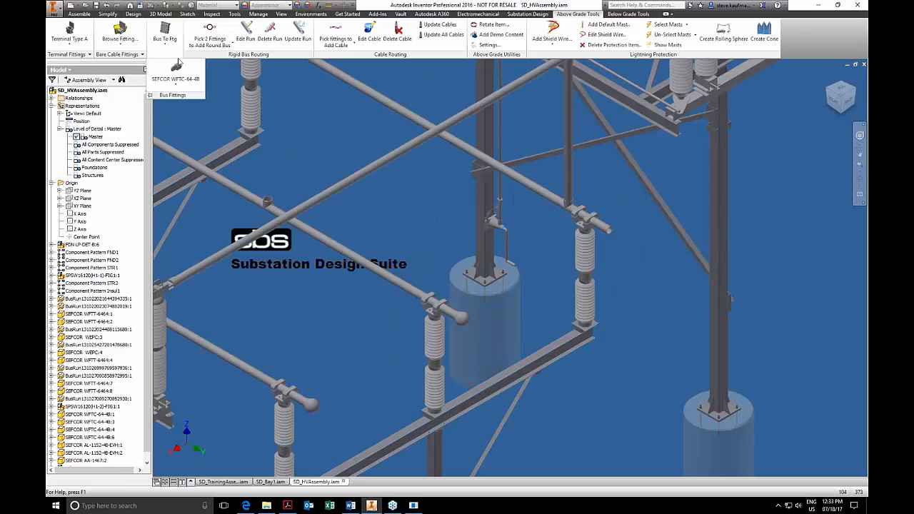
left_click(175, 72)
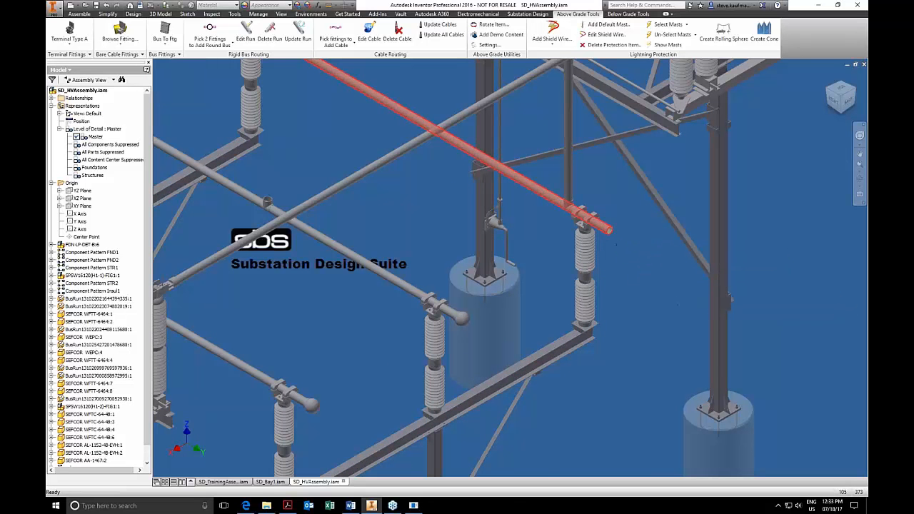
scroll(633, 272, "up", 5)
left_click(607, 226)
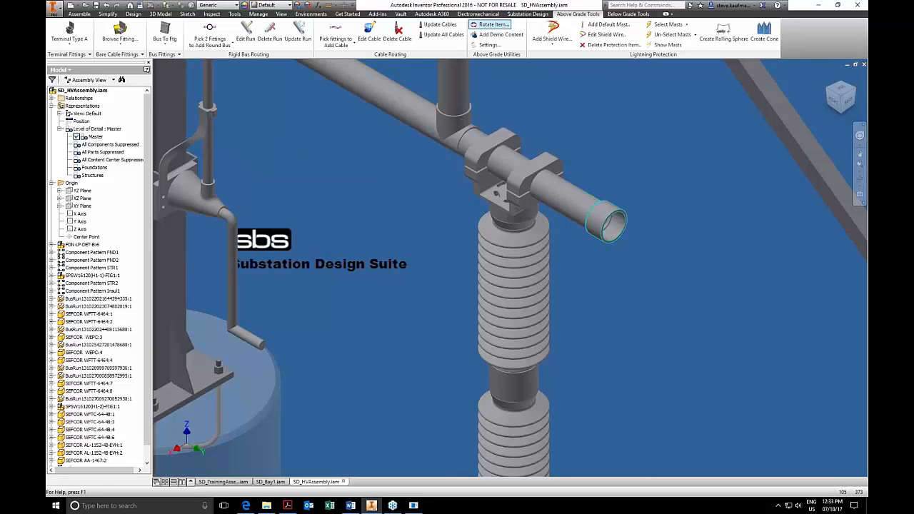
left_click(599, 236)
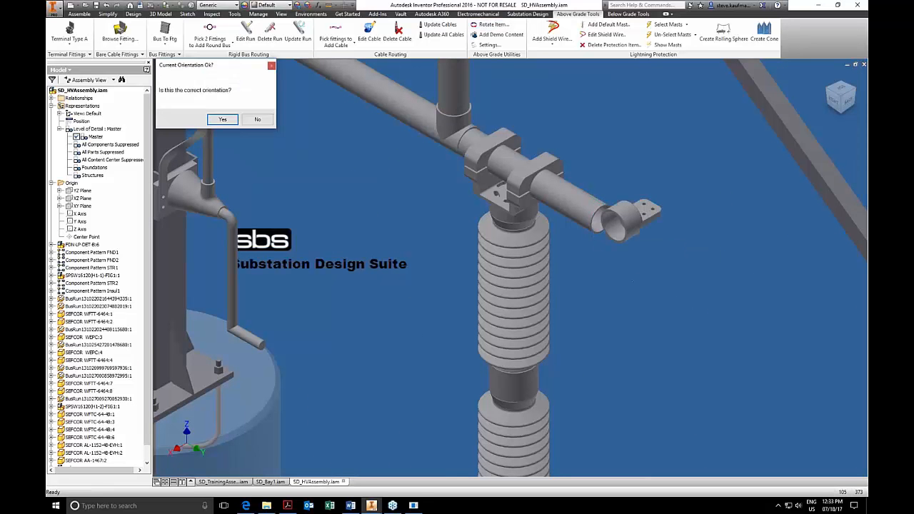
left_click(225, 120)
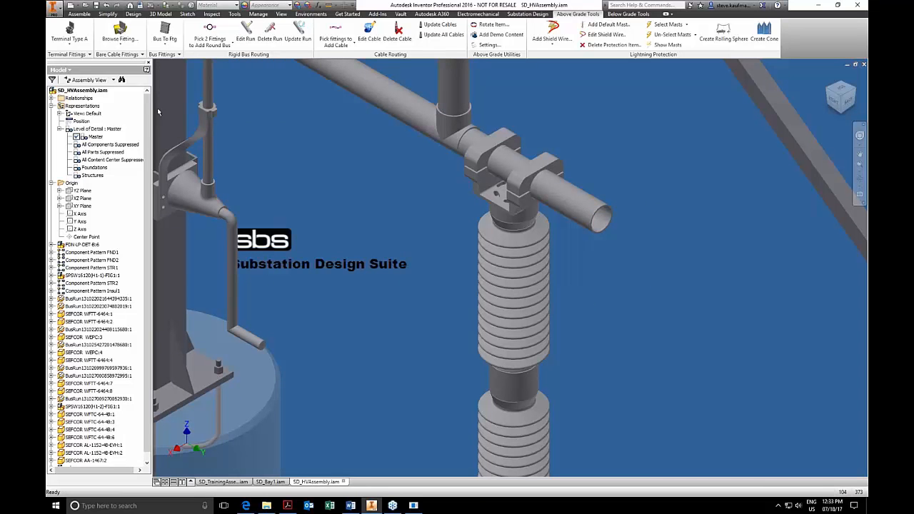
- Place a SEFCOR WFTC-64-4B terminal fitting on the uncapped bus end and rotate its four-hole pad to lie roughly flat
left_click(72, 55)
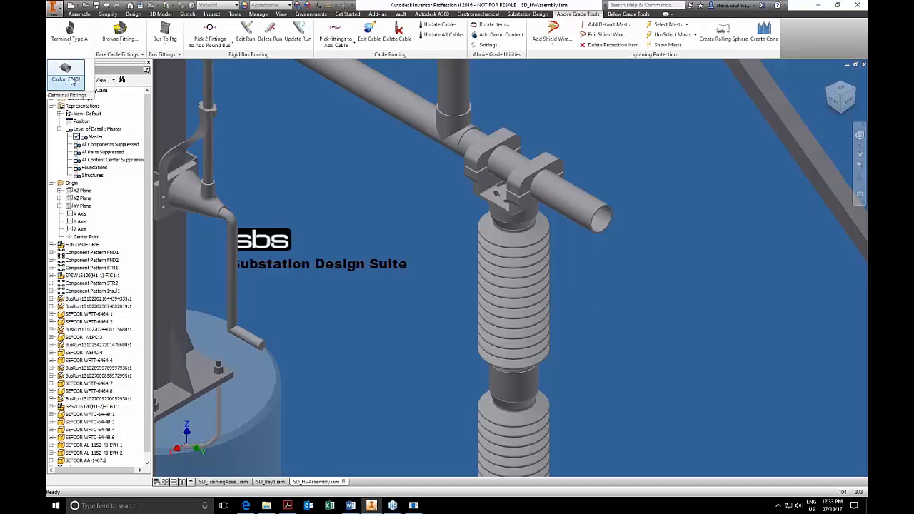
left_click(71, 83)
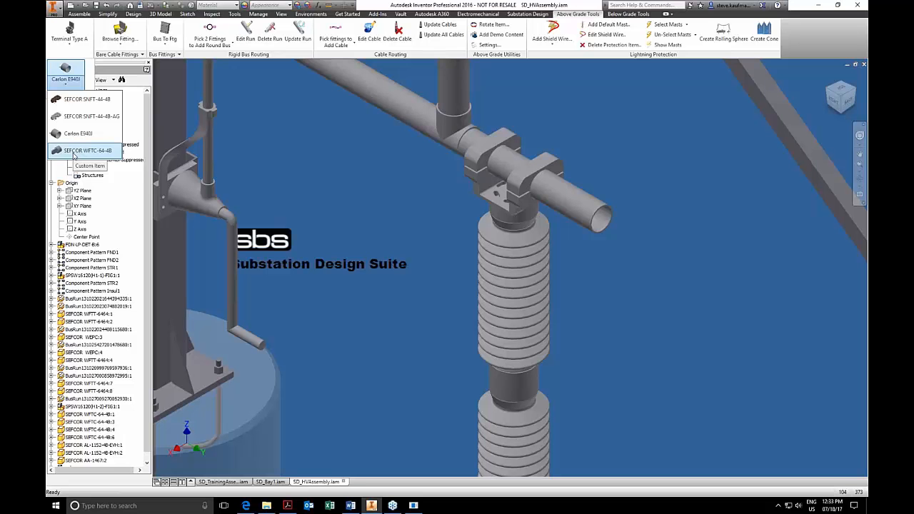
left_click(74, 151)
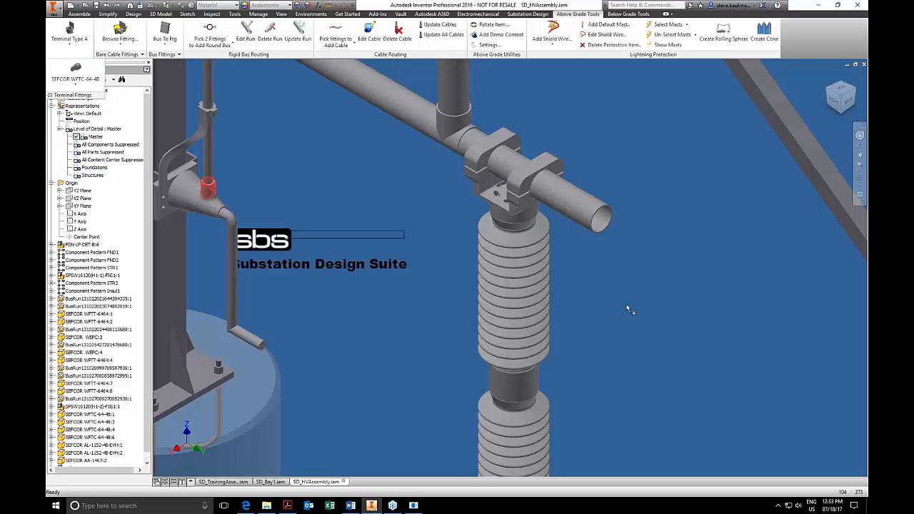
left_click(599, 235)
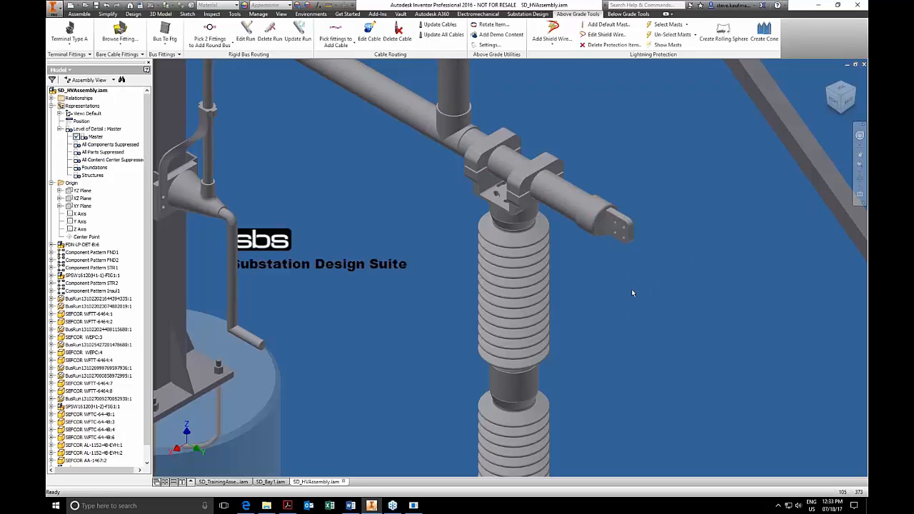
left_click(586, 221)
left_click_drag(611, 186, 603, 217)
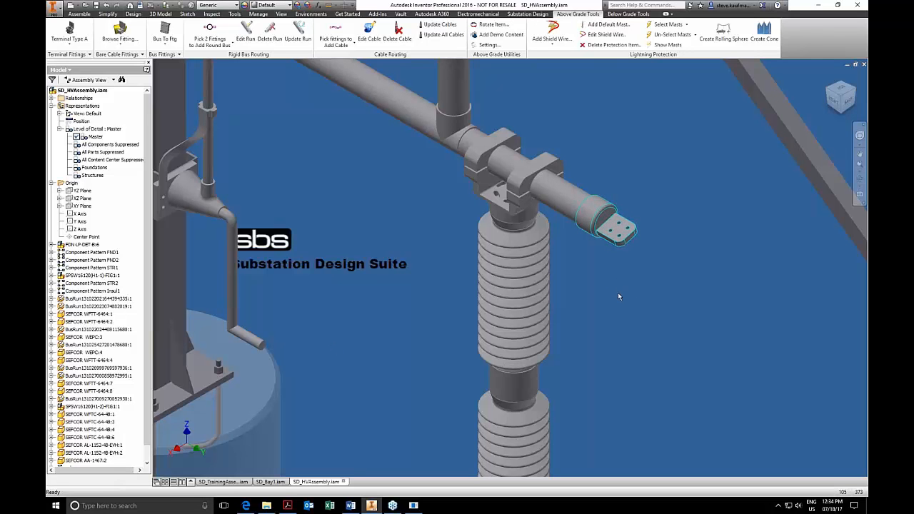
- Locate the new terminal fitting in the model tree, check its origin planes and select its YZ plane
right_click(588, 236)
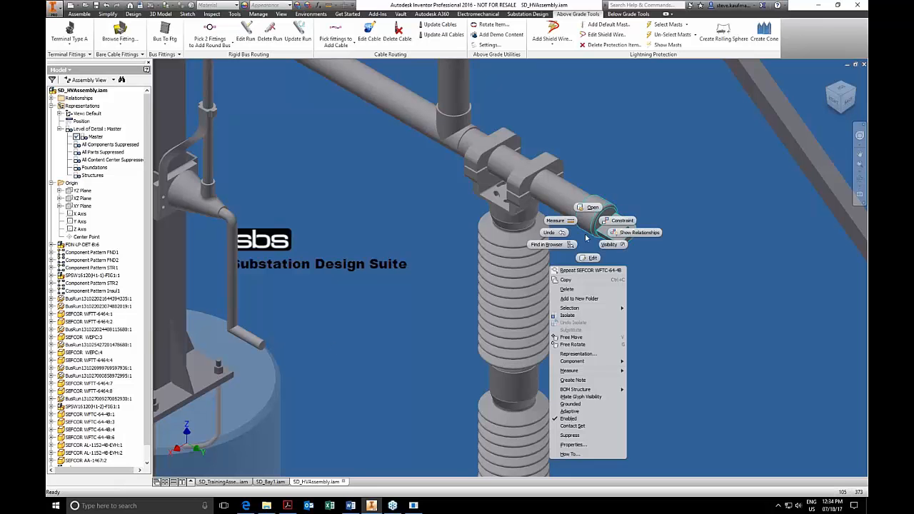
left_click(547, 244)
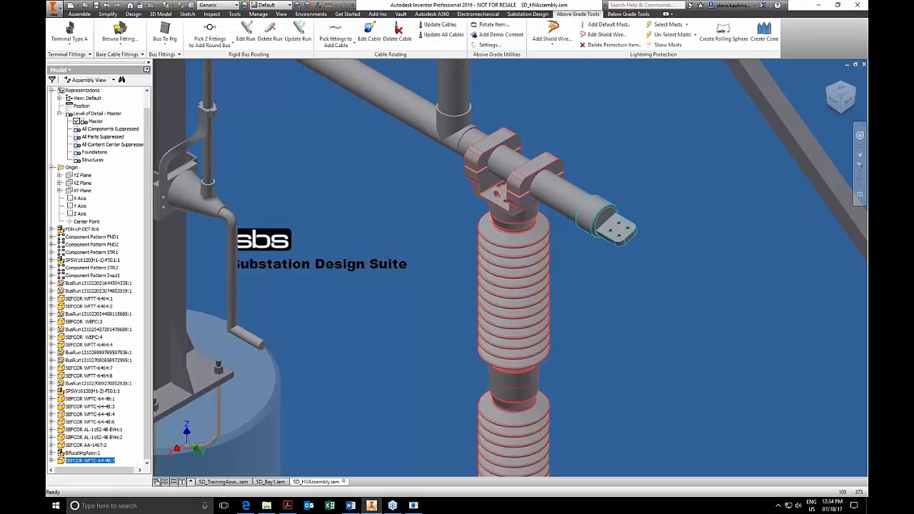
left_click(52, 462)
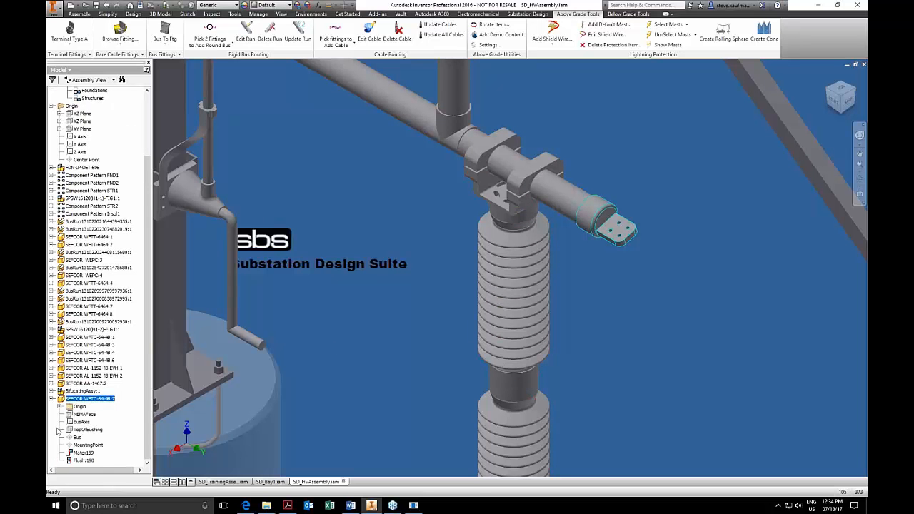
left_click(60, 407)
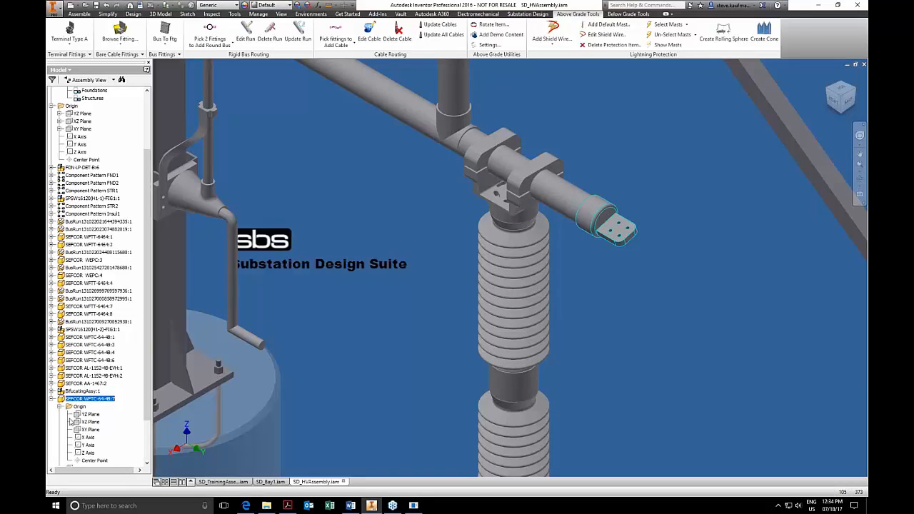
left_click(90, 430)
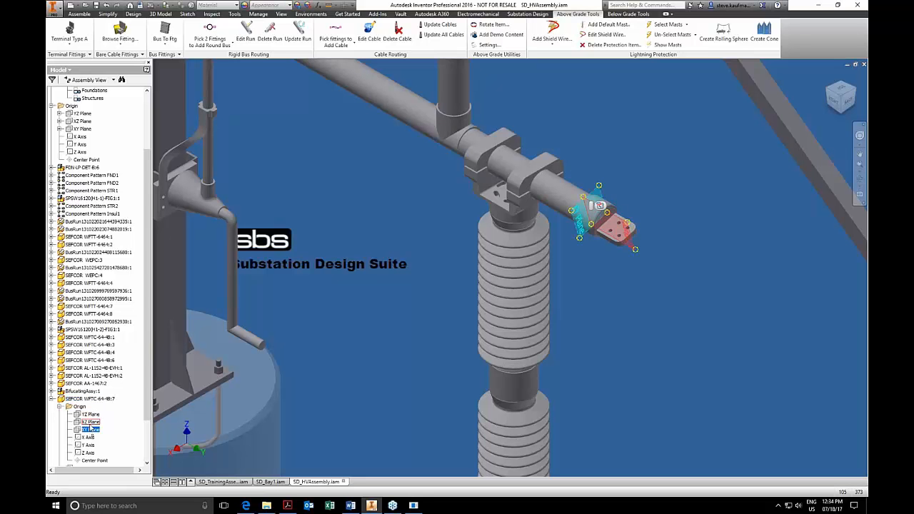
left_click(90, 422)
left_click(90, 415)
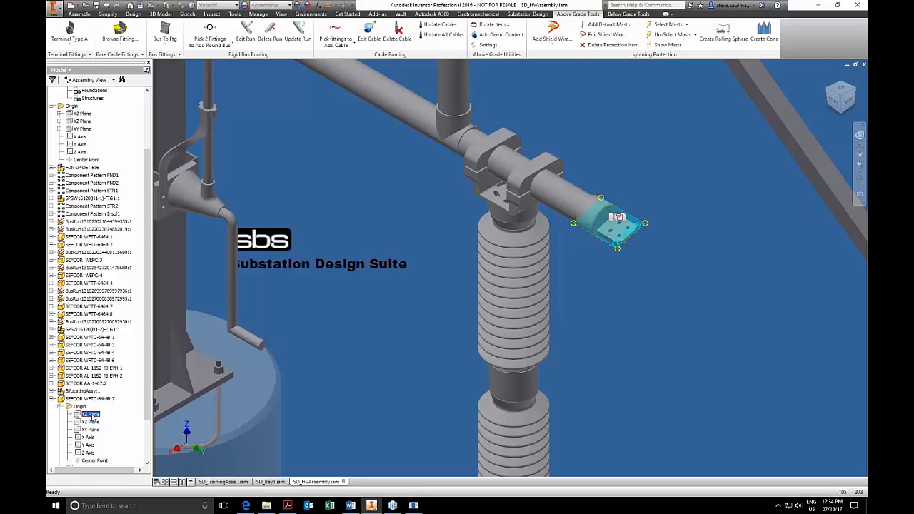
- Add a directed angle constraint of 0.00 deg between the terminal fitting's YZ plane and the assembly's XY origin plane
left_click(79, 14)
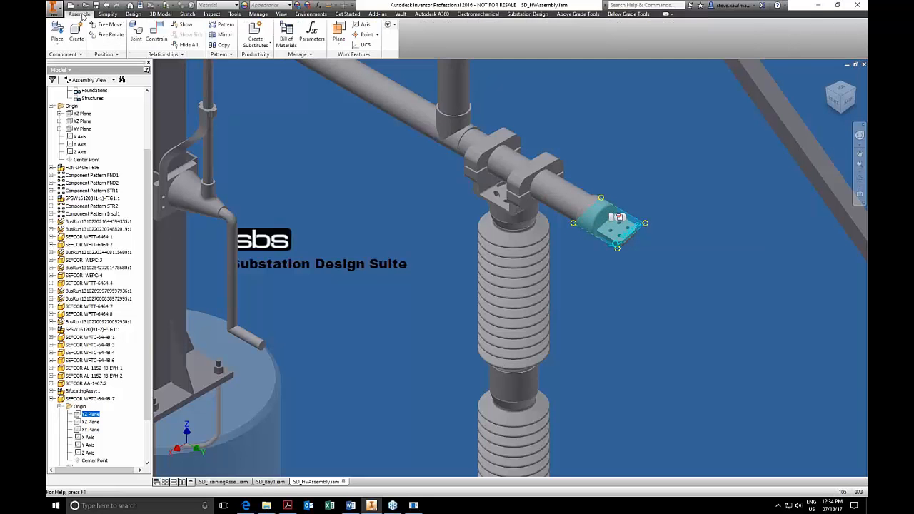
left_click(156, 34)
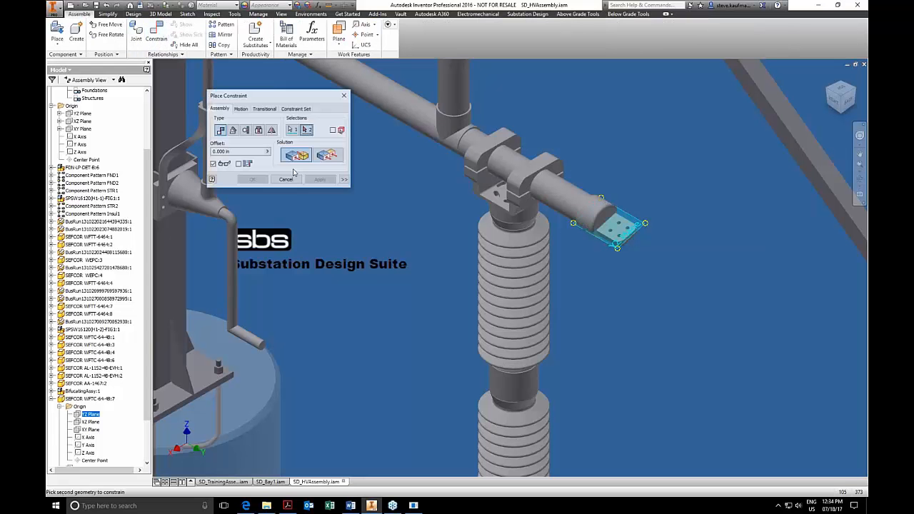
left_click(233, 130)
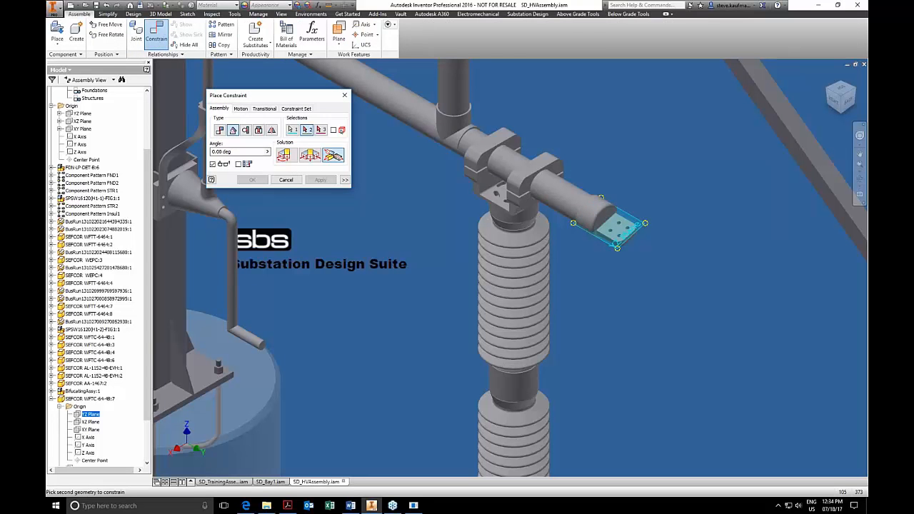
left_click(284, 156)
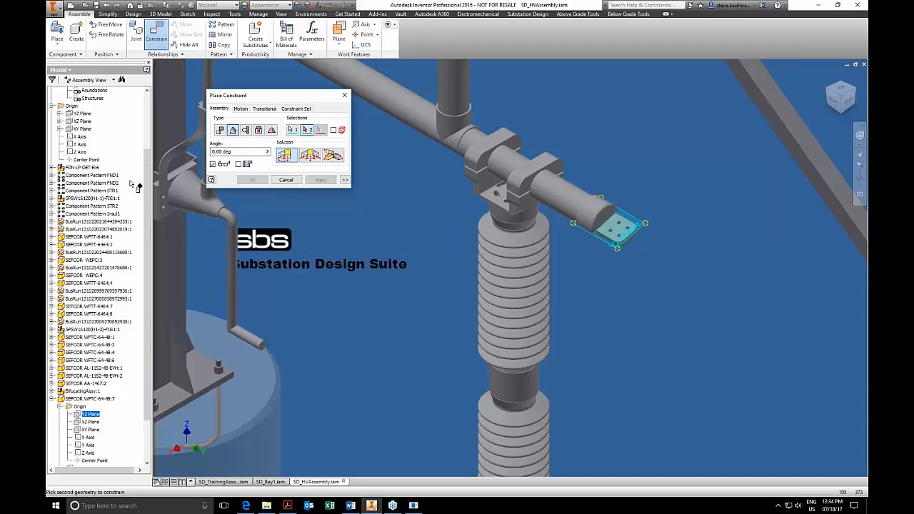
left_click_drag(147, 192, 159, 127)
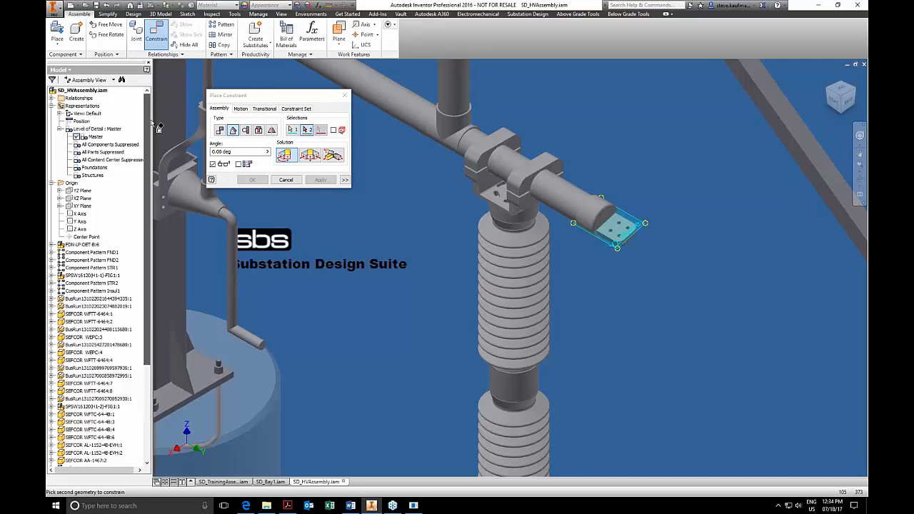
left_click(88, 207)
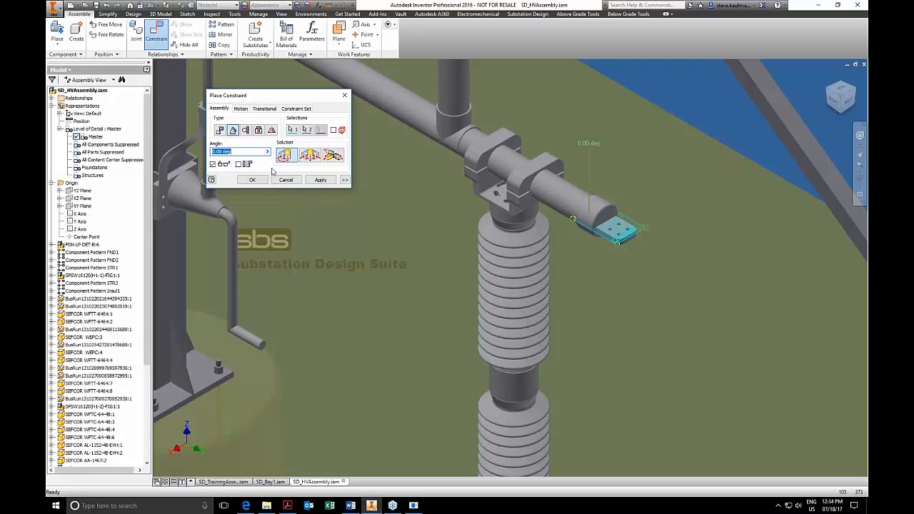
left_click(321, 180)
left_click(286, 180)
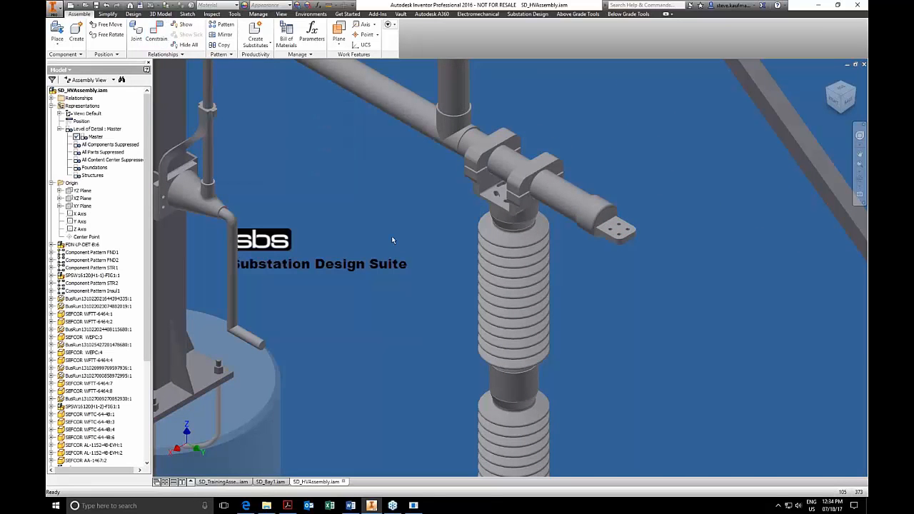
- Examine the fittings available under the SEFCOR WFTC-64-4B terminal fitting entry of the Above Grade Tools
scroll(603, 211, "down", 5)
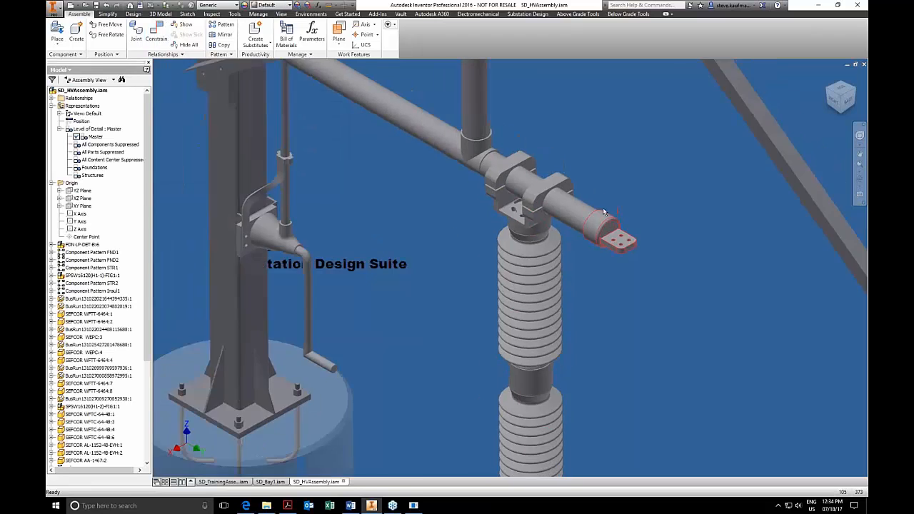
scroll(604, 212, "down", 3)
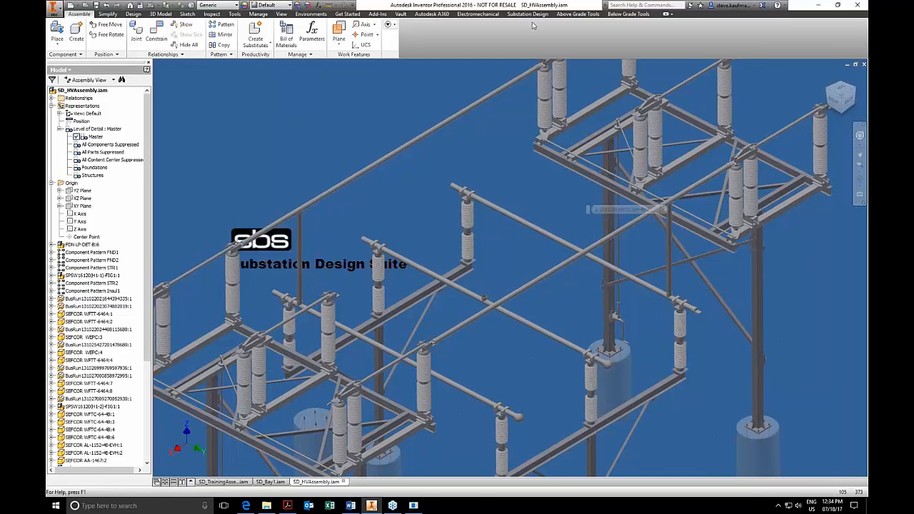
left_click(578, 14)
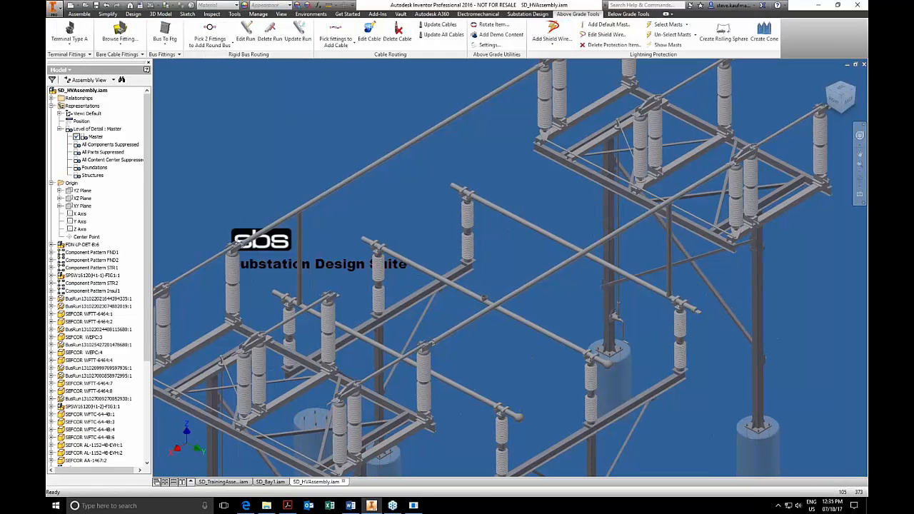
left_click(86, 54)
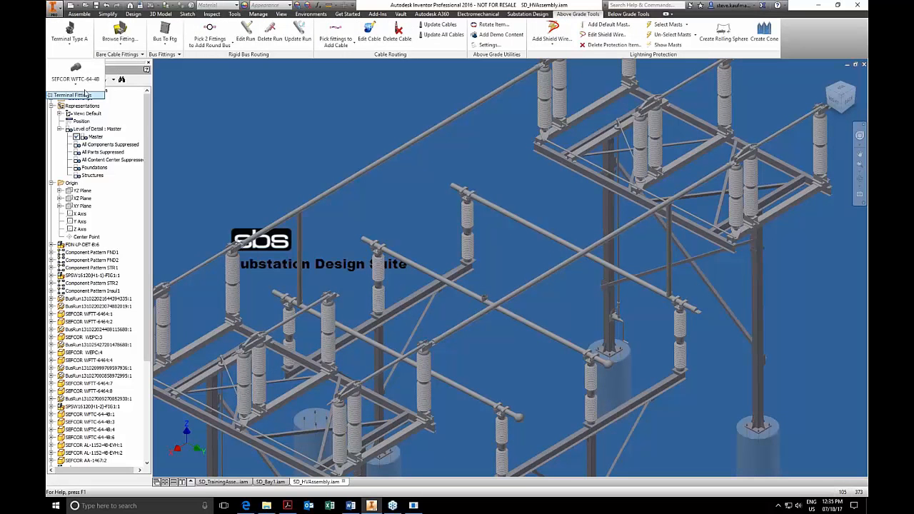
left_click(84, 87)
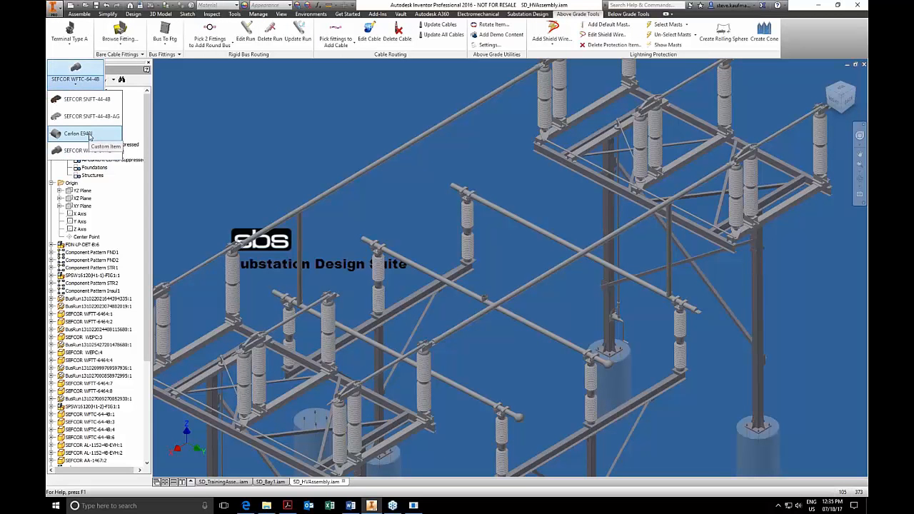
left_click(79, 133)
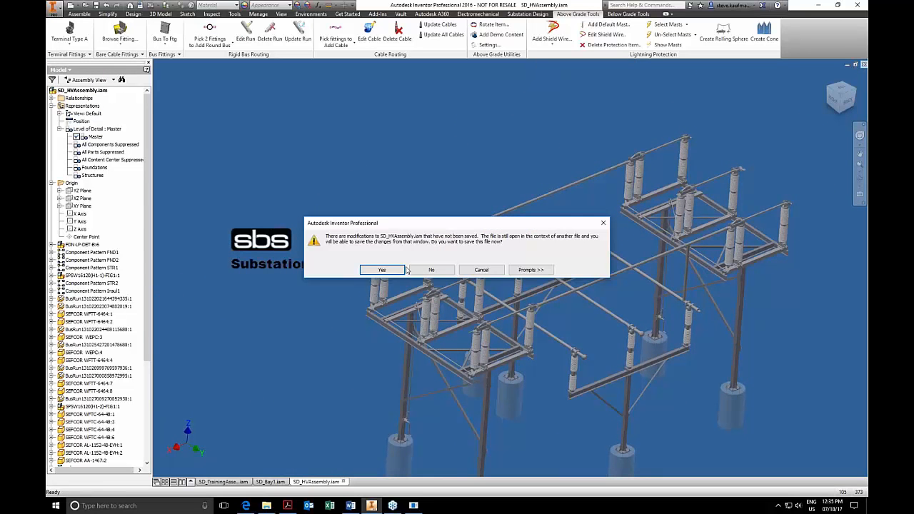
- Save the changes to SD_HVAssembly.iam while closing it and return to SD_Bay1.iam
left_click(404, 270)
left_click(500, 223)
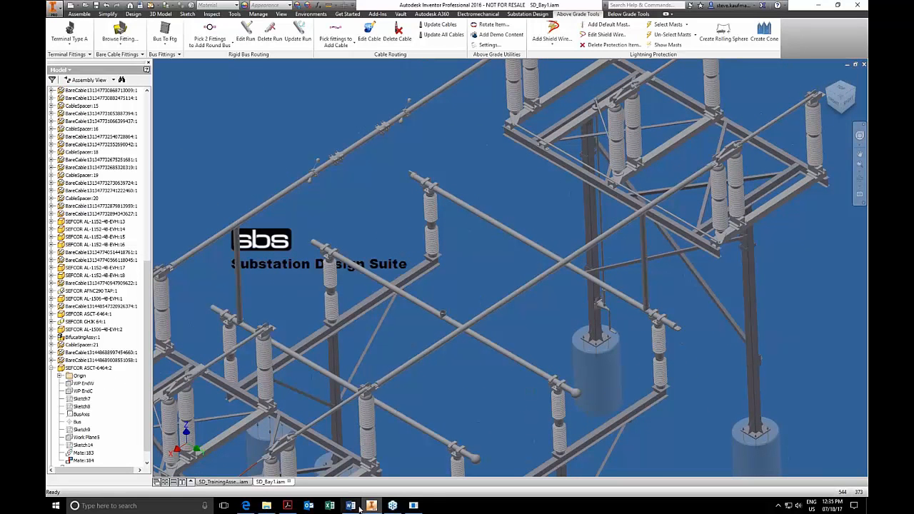
- Switch to Acrobat to review the bus, cable and terminal lug work geometry in SDS Part Automation Requirements.pdf, and return to Inventor
left_click(290, 508)
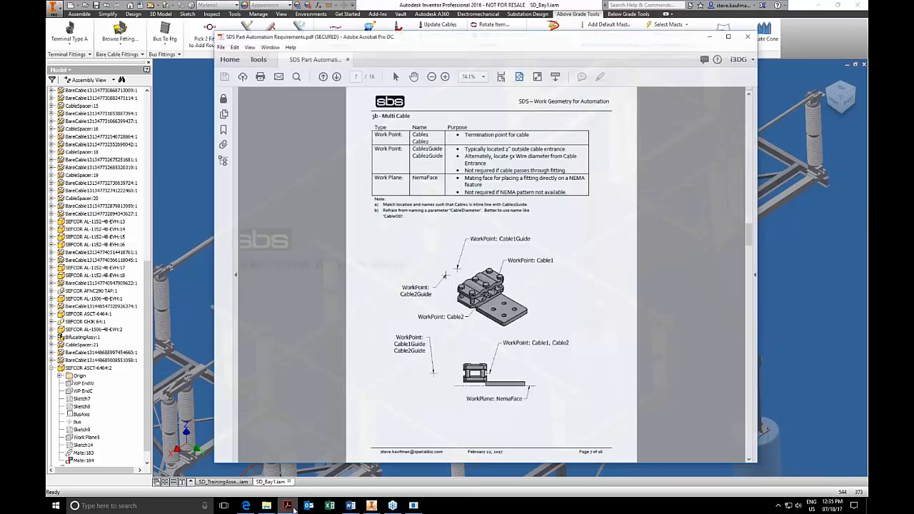
scroll(447, 309, "up", 6)
scroll(447, 309, "down", 2)
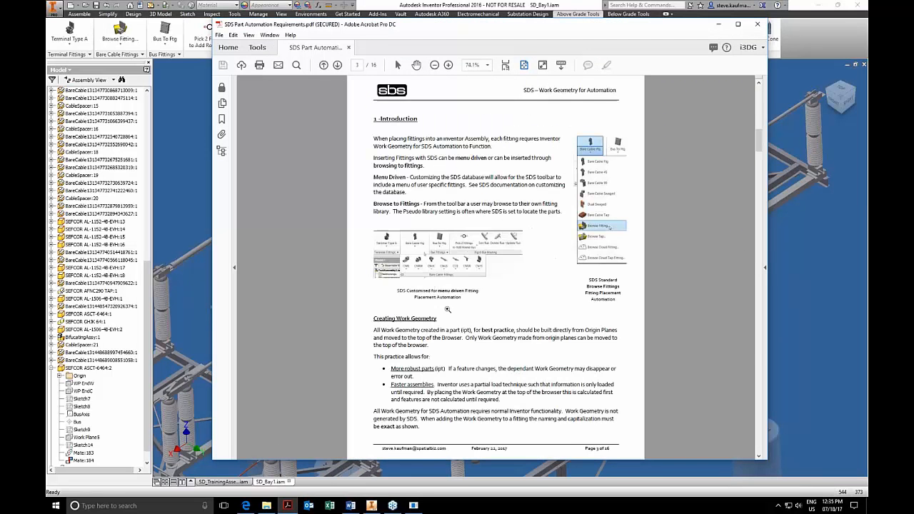
scroll(447, 309, "down", 2)
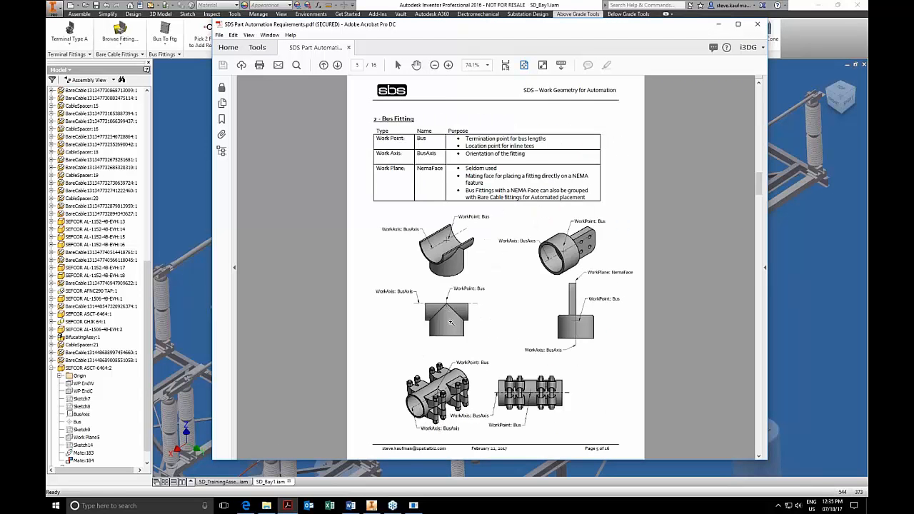
scroll(450, 322, "down", 4)
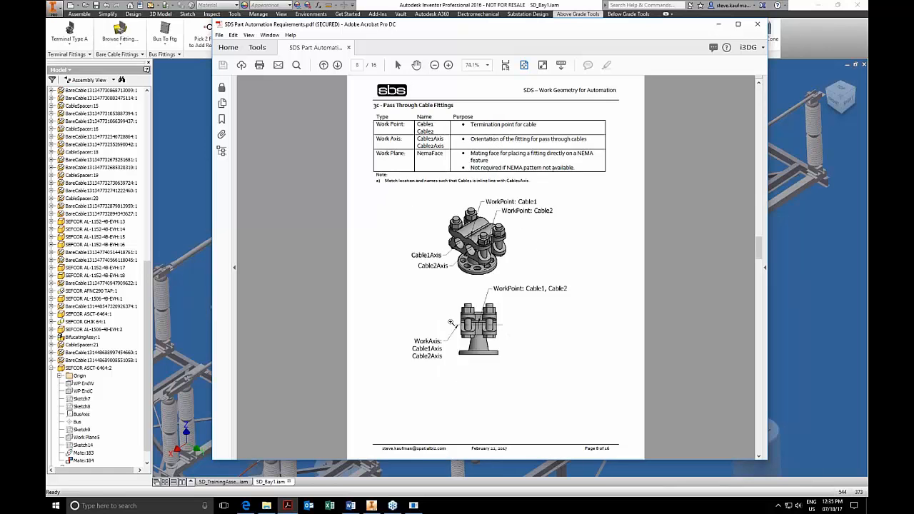
scroll(450, 322, "down", 1)
scroll(451, 322, "down", 1)
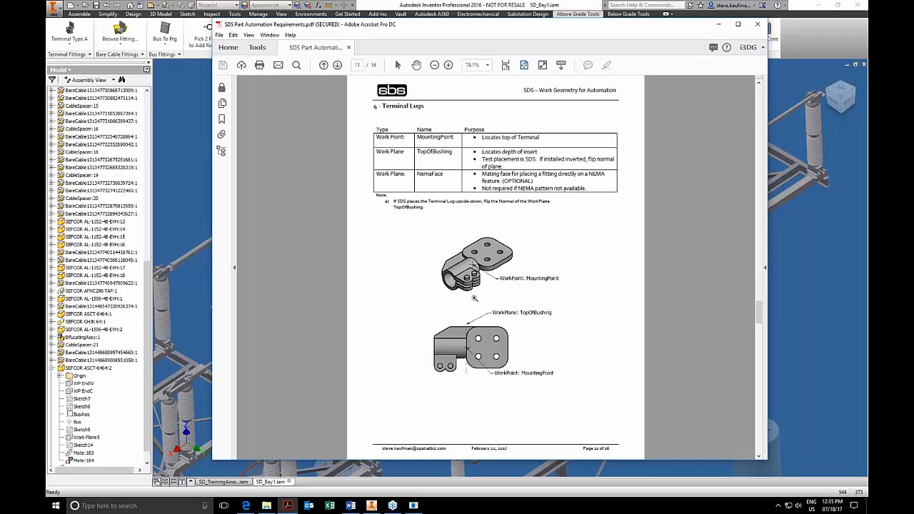
left_click(809, 48)
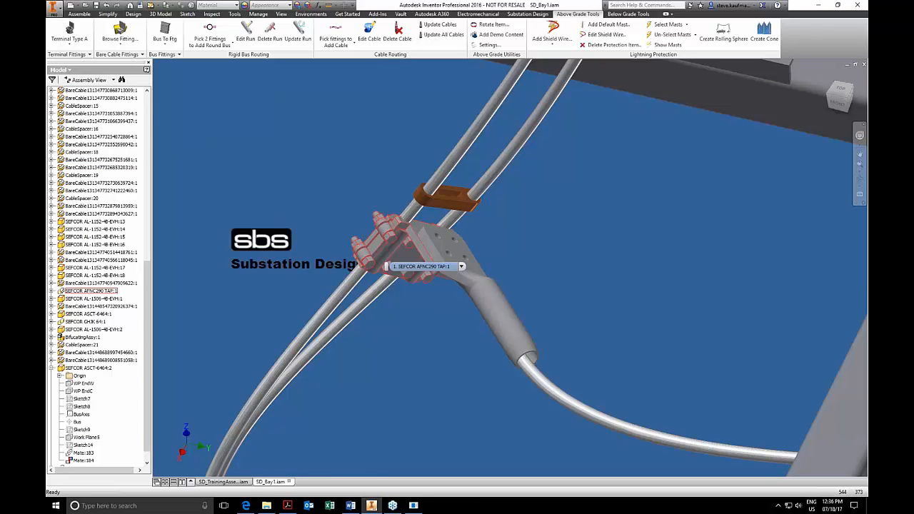
- Delete the single cable tapped off the dual conductors, along with its end fitting and the SEFCOR AFNC290 TAP
scroll(400, 266, "down", 10)
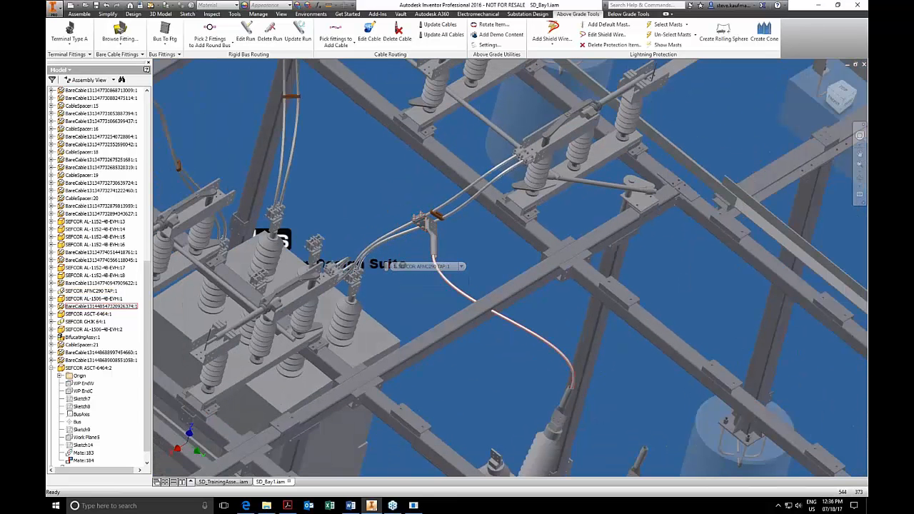
left_click(398, 32)
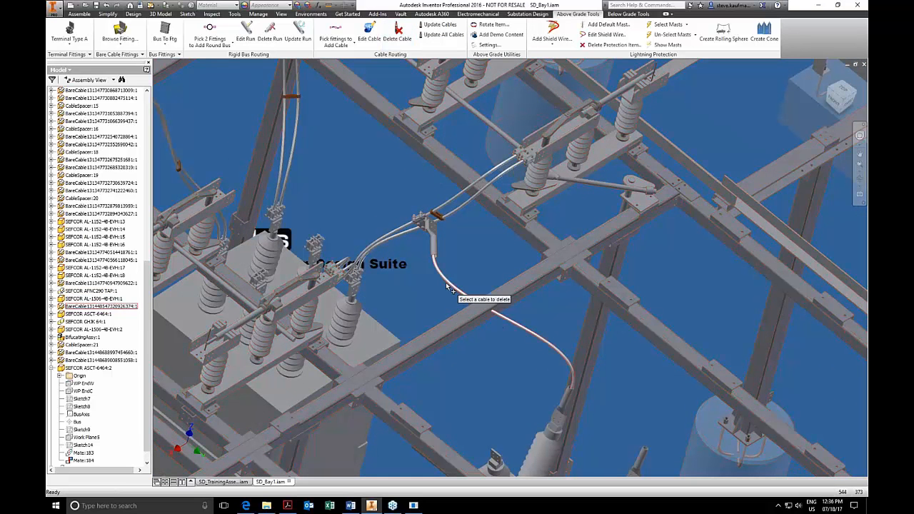
left_click(463, 303)
left_click(437, 257)
key("Delete")
left_click(427, 236)
key("Delete")
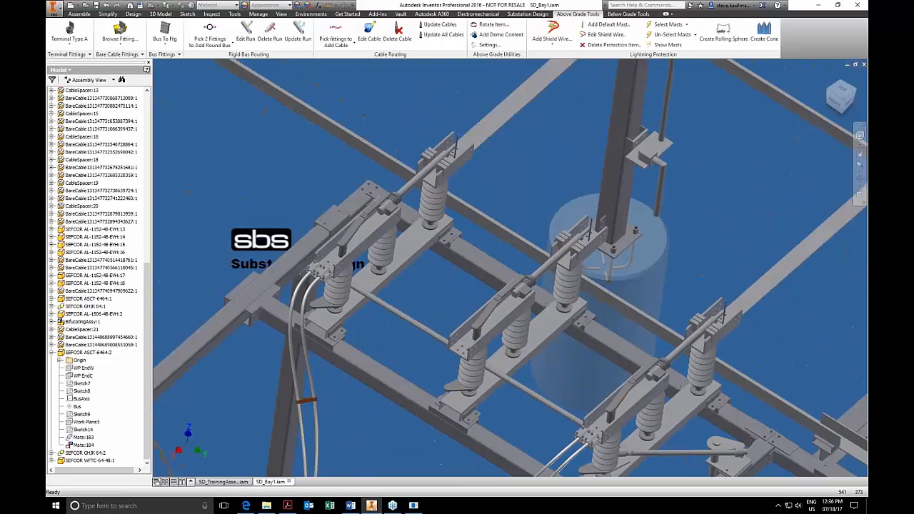
- Start browsing for a bare cable tap and go to the SEFCOR parts in the ModelSet FITTINGS folder
scroll(493, 283, "up", 5)
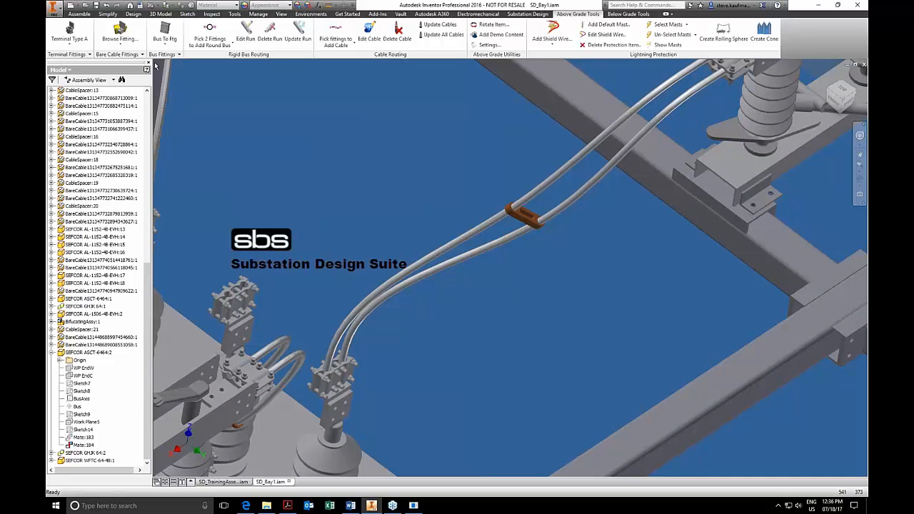
left_click(118, 55)
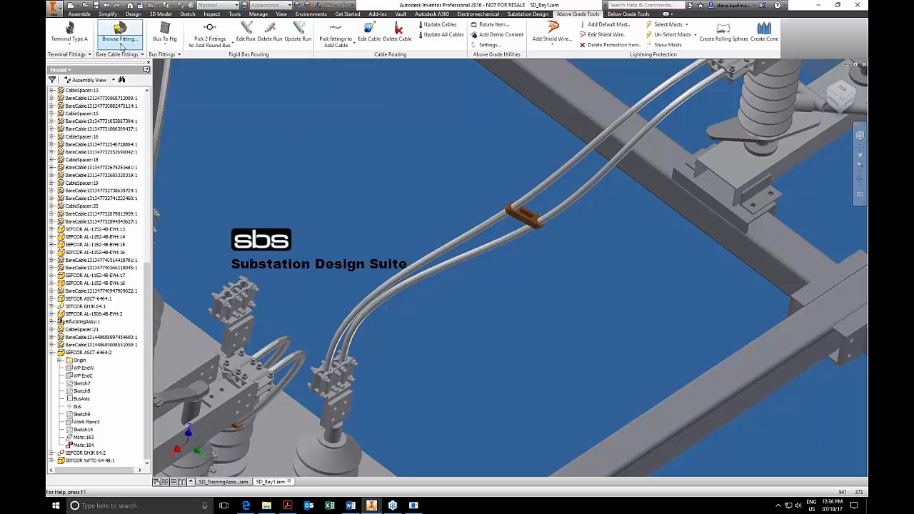
left_click(120, 44)
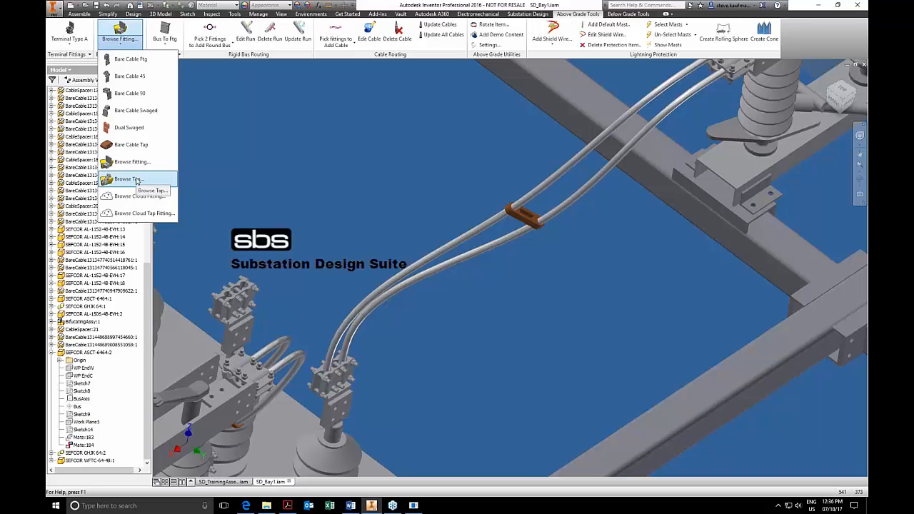
left_click(137, 180)
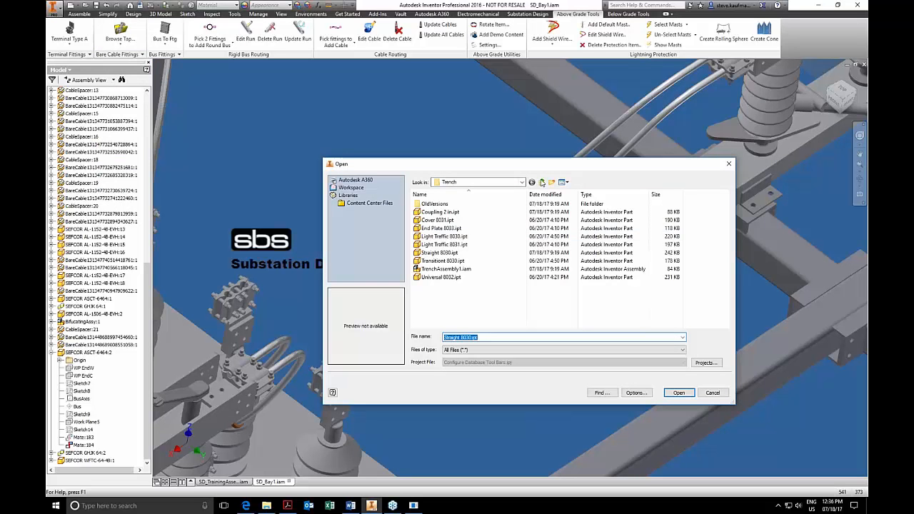
left_click(542, 182)
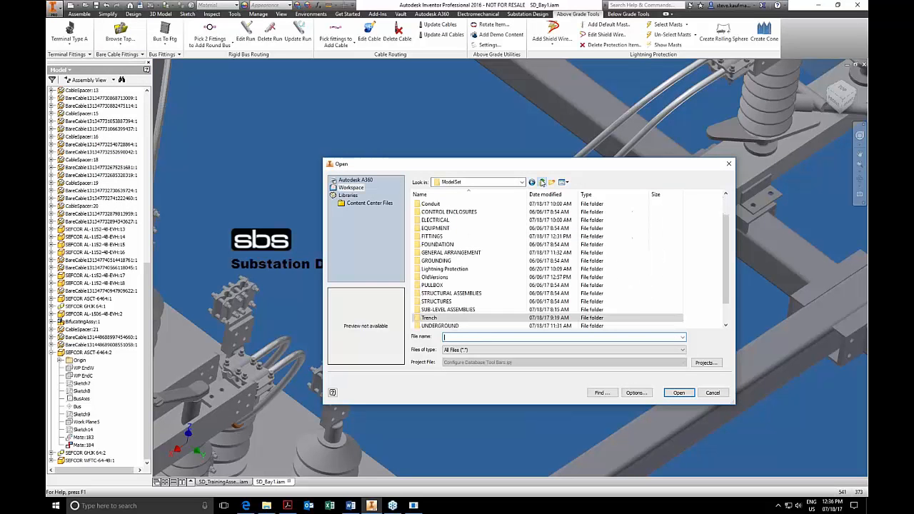
double_click(437, 236)
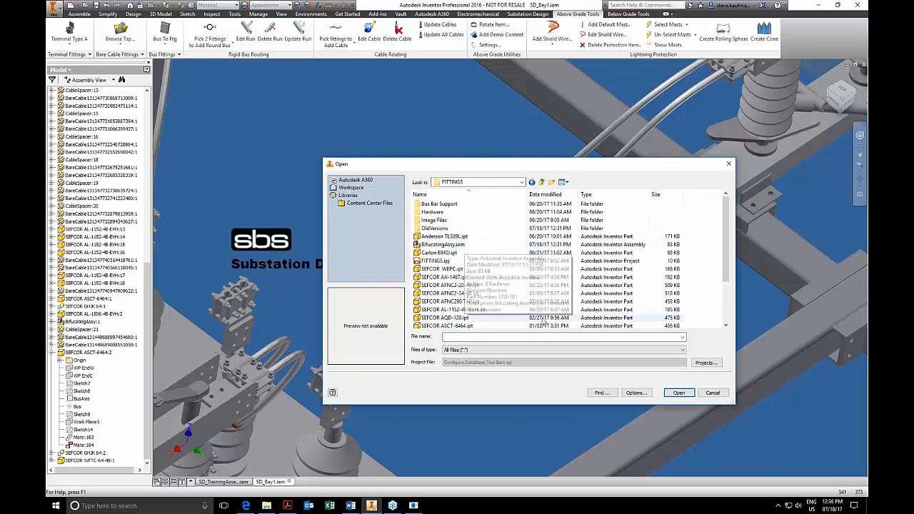
scroll(501, 313, "down", 2)
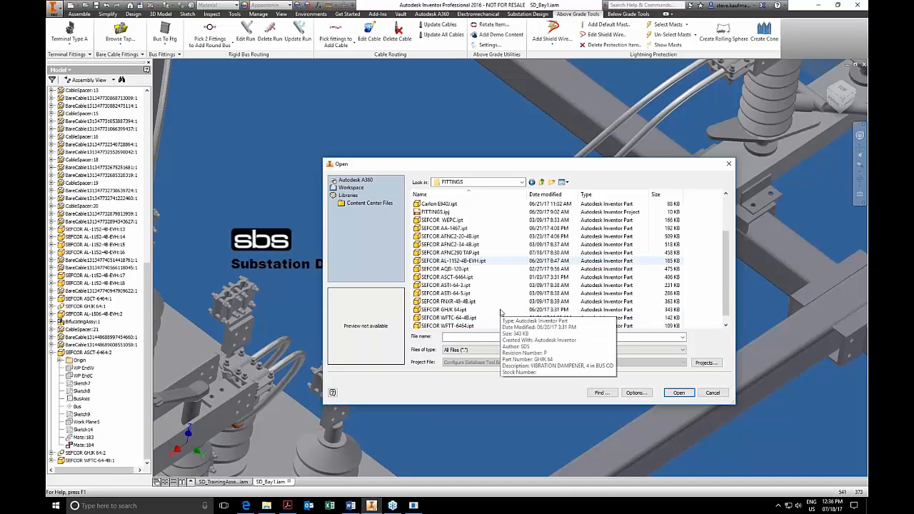
- Choose SEFCOR AFNC290 TAP.ipt and place the tap on the dual cables beside the orange spacer
left_click(477, 254)
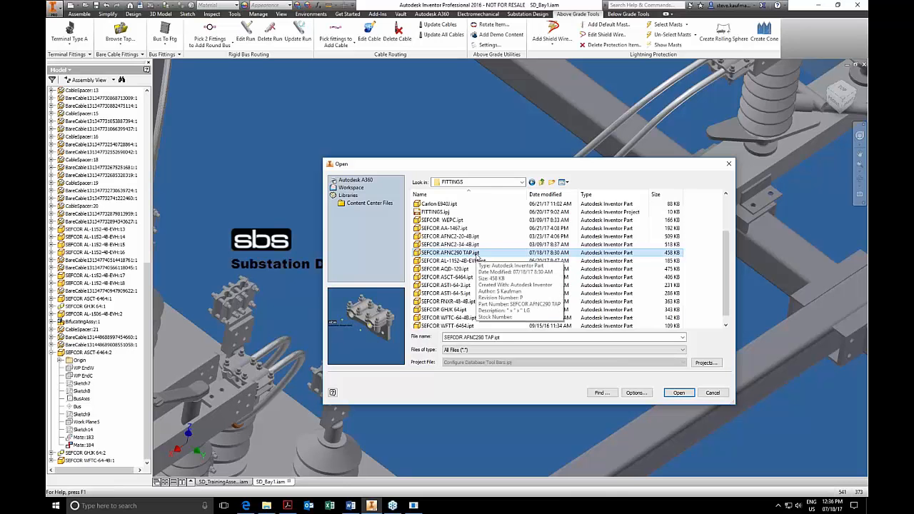
left_click(476, 255)
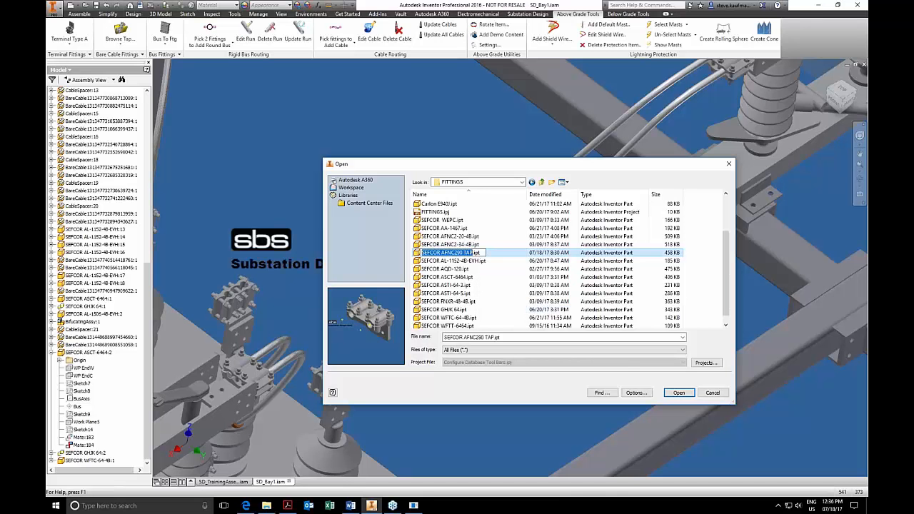
left_click(483, 260)
left_click(480, 254)
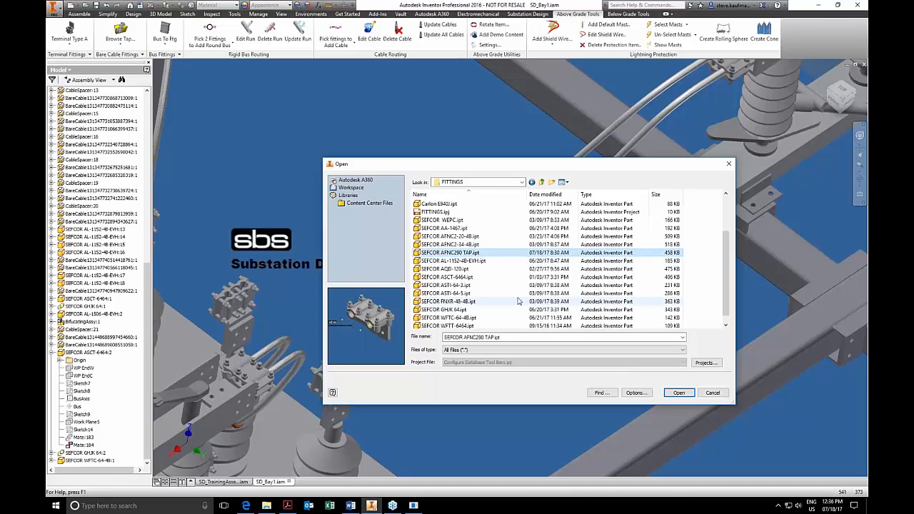
left_click(672, 394)
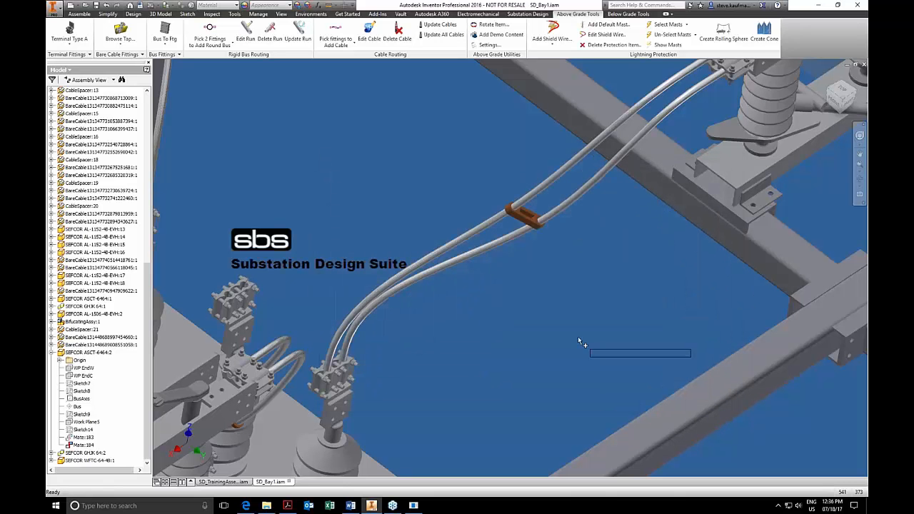
left_click(493, 227)
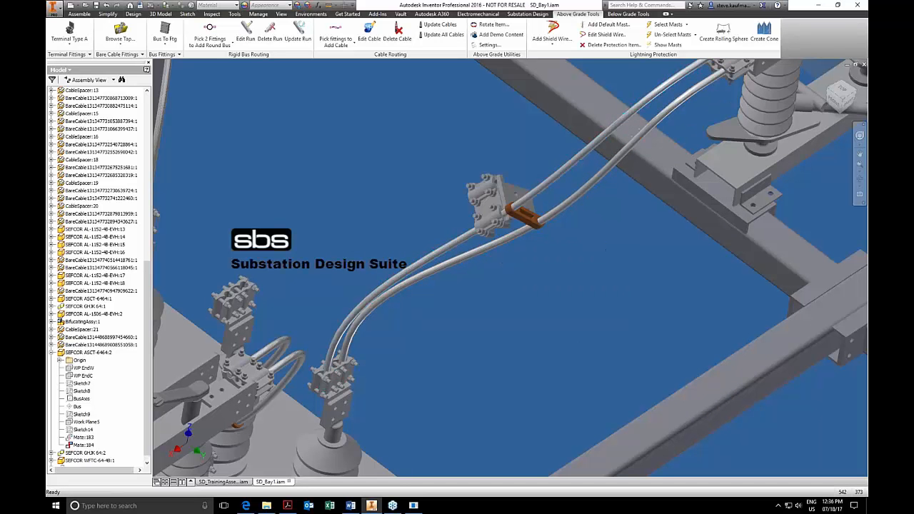
left_click(532, 202)
right_click(532, 286)
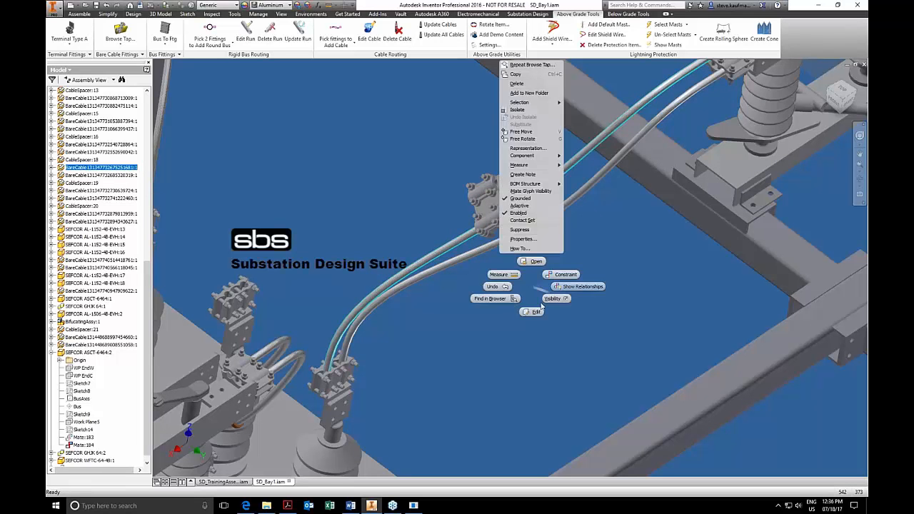
left_click(556, 330)
left_click(106, 5)
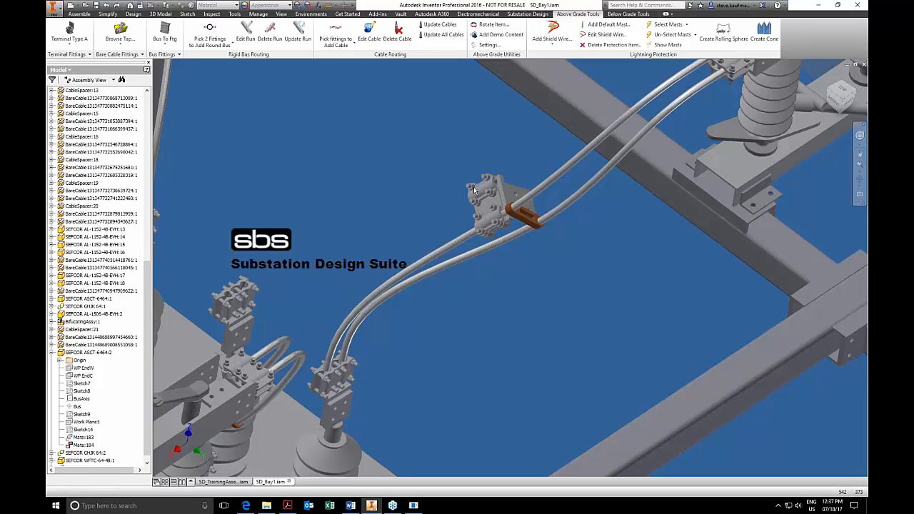
- Swing the SEFCOR AFNC290 TAP around the dual cables so its flat four-hole pad hangs downward beside the orange spacer
left_click_drag(477, 194, 530, 243)
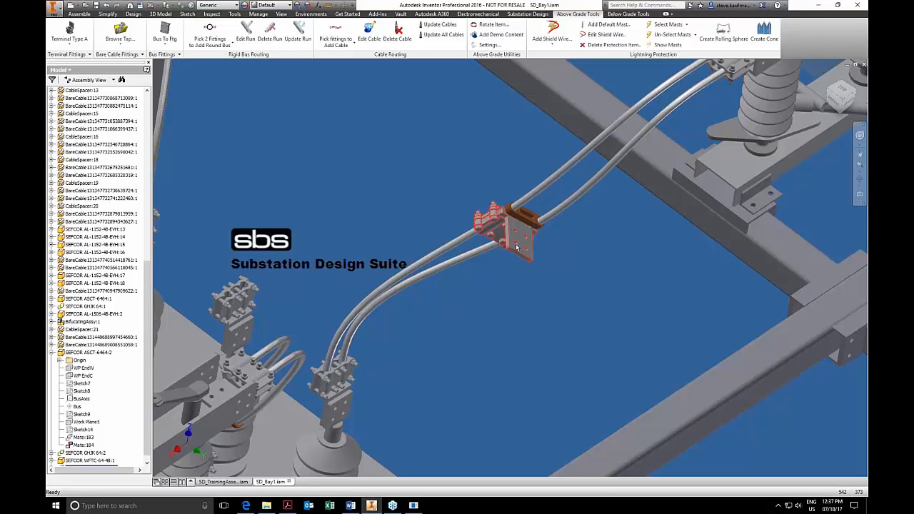
left_click(494, 321)
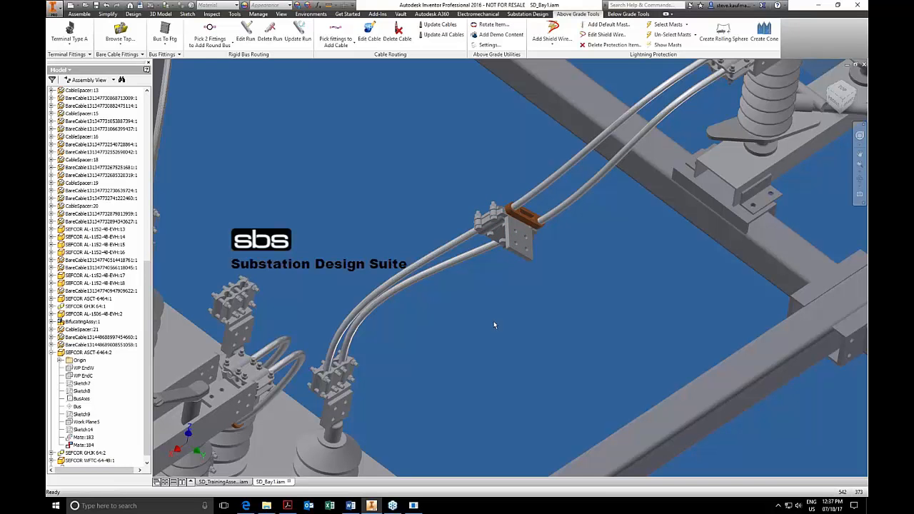
left_click(174, 55)
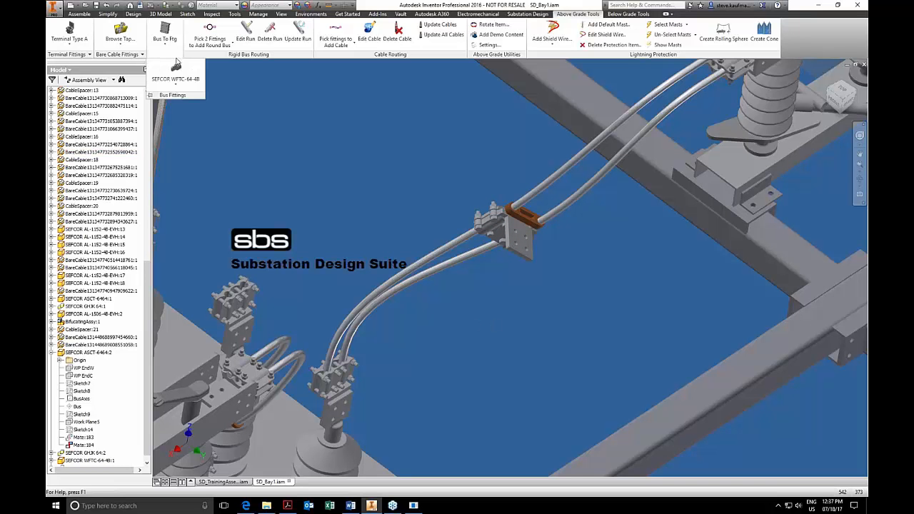
left_click(178, 83)
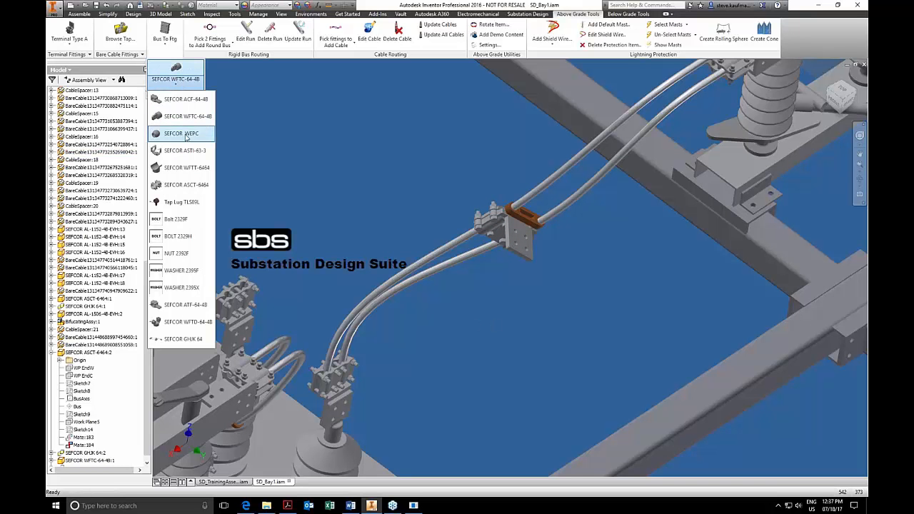
left_click(190, 322)
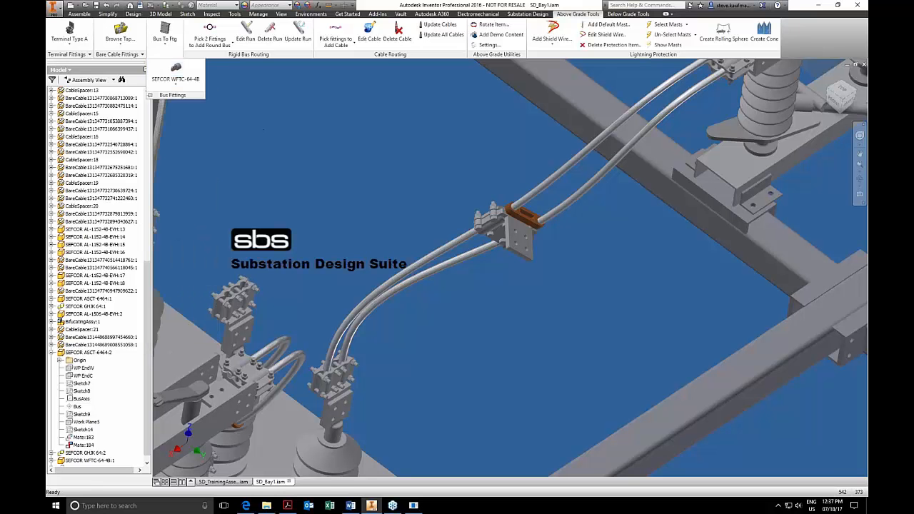
- Place a SEFCOR AL-1506-4B-EVH bare cable fitting on the four-hole pad of the cable tap
left_click(118, 55)
left_click(352, 80)
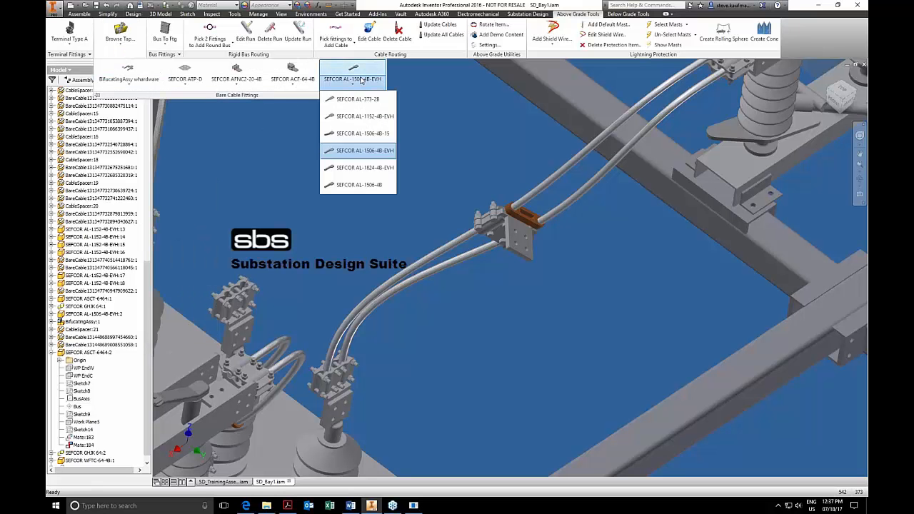
left_click(365, 151)
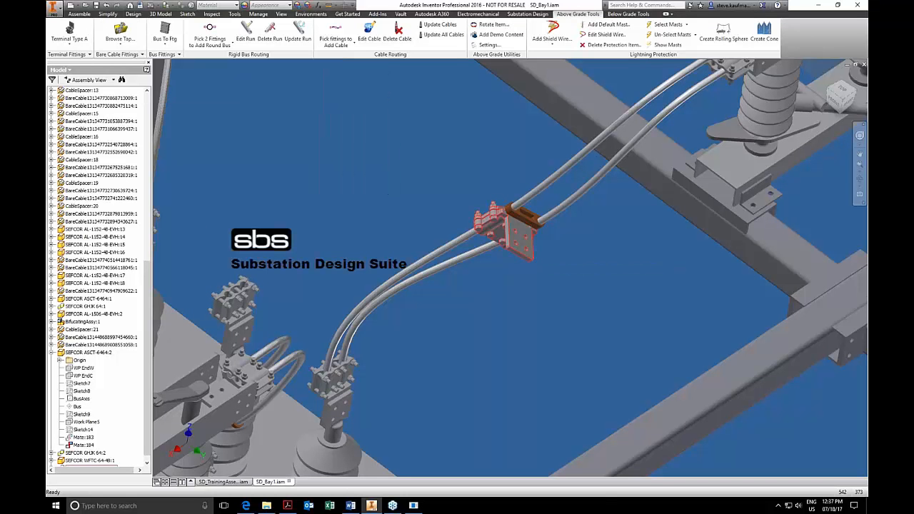
middle_click_drag(525, 218, 506, 259, "shift")
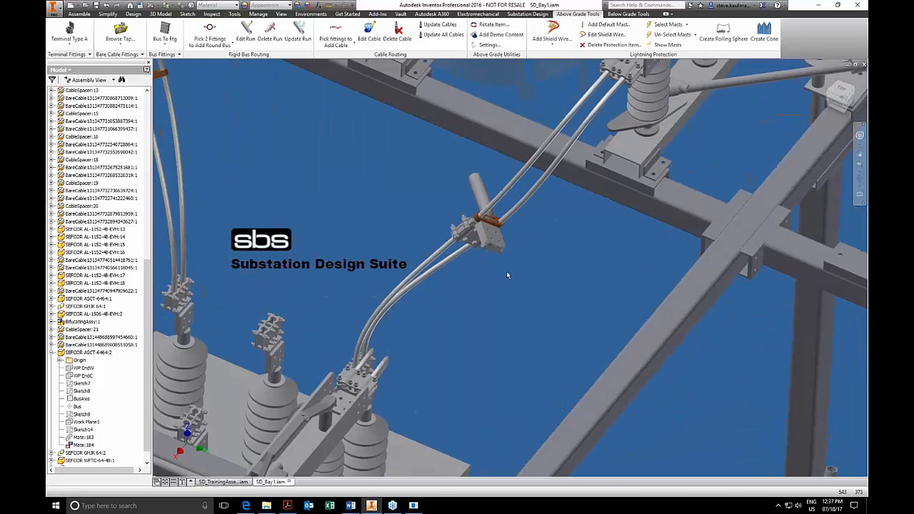
- Rotate the new lug on the tap pad with Rotate Item until its barrel points downward, away from the dual cables
left_click(492, 238)
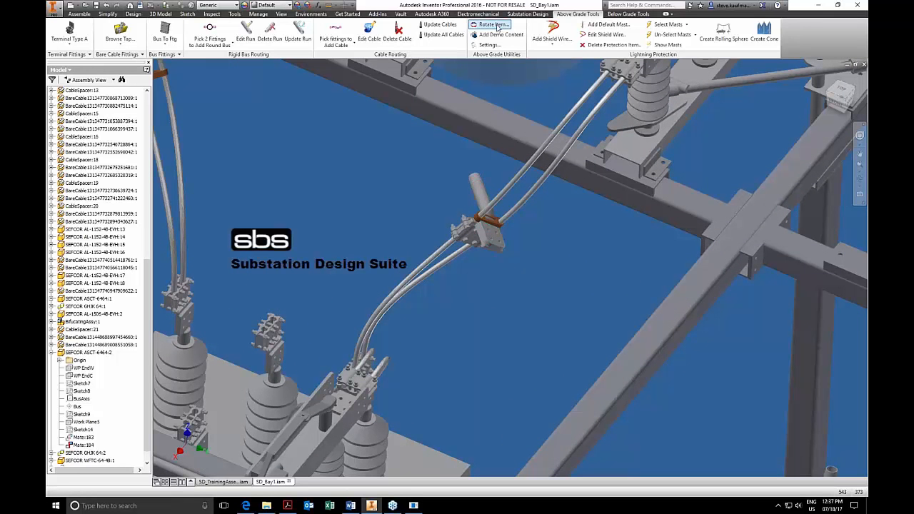
left_click(499, 34)
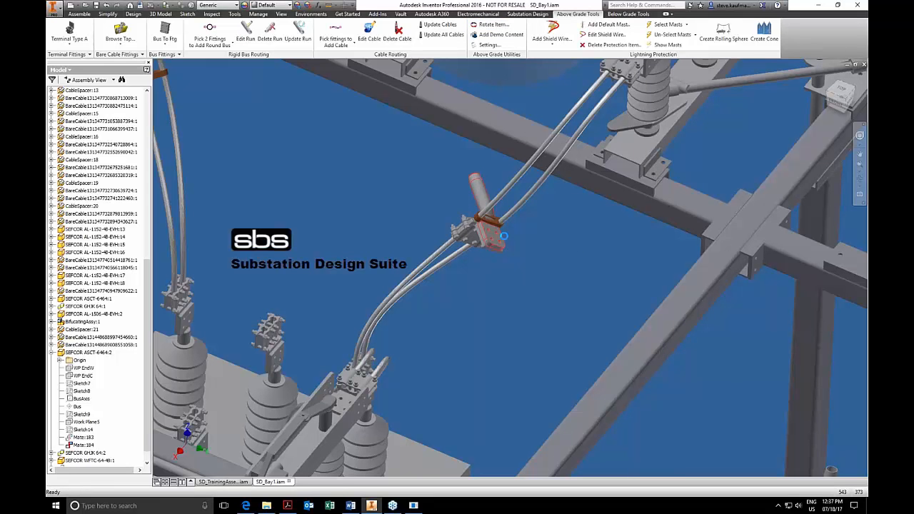
left_click(500, 237)
left_click(260, 121)
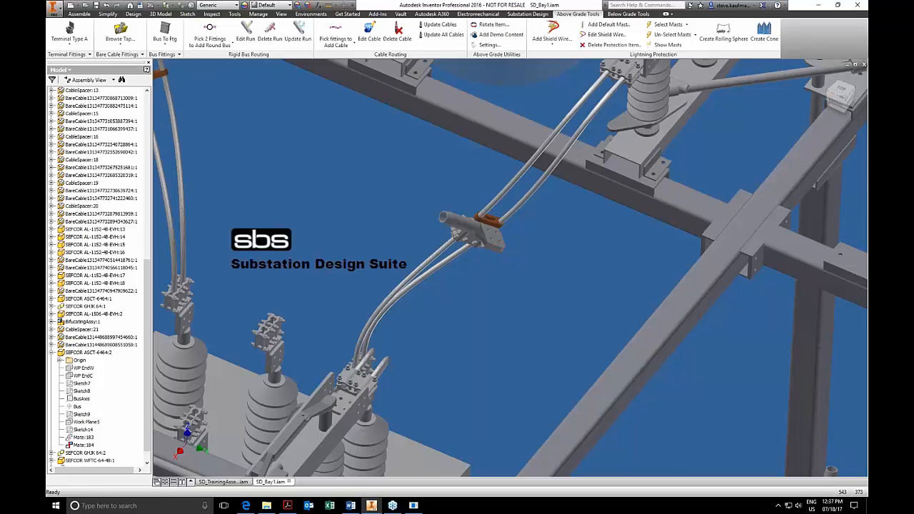
left_click(230, 122)
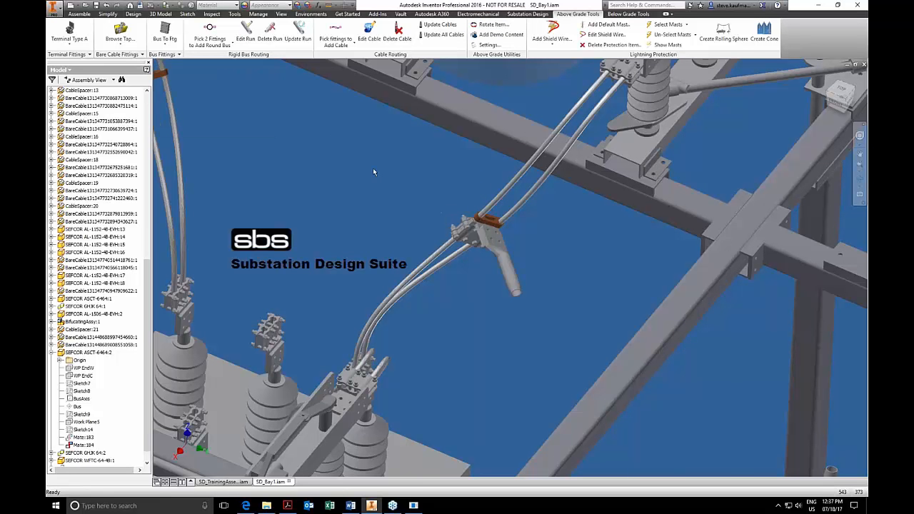
- Add a cable with Pick 2 Fittings from the tap's lug to the terminal lug on the nearest bushing of the adjacent equipment
scroll(374, 171, "down", 3)
middle_click_drag(372, 168, 286, 118)
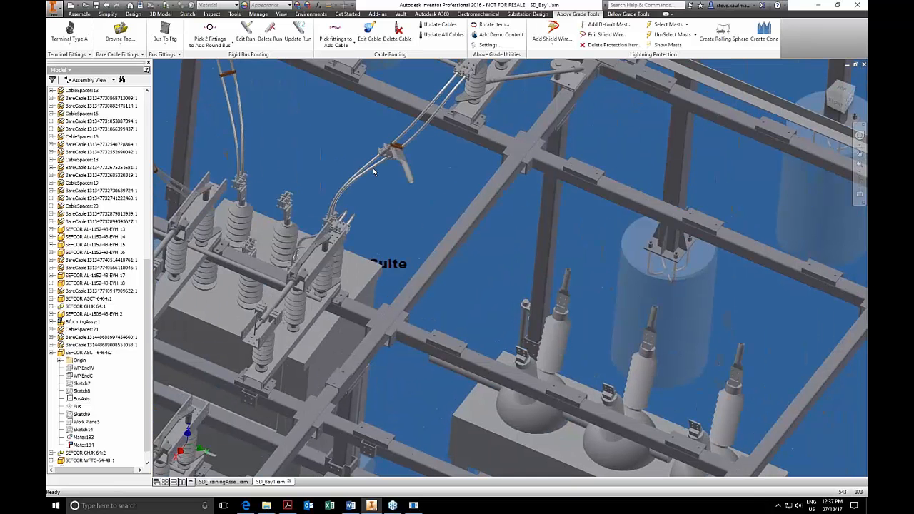
left_click(337, 43)
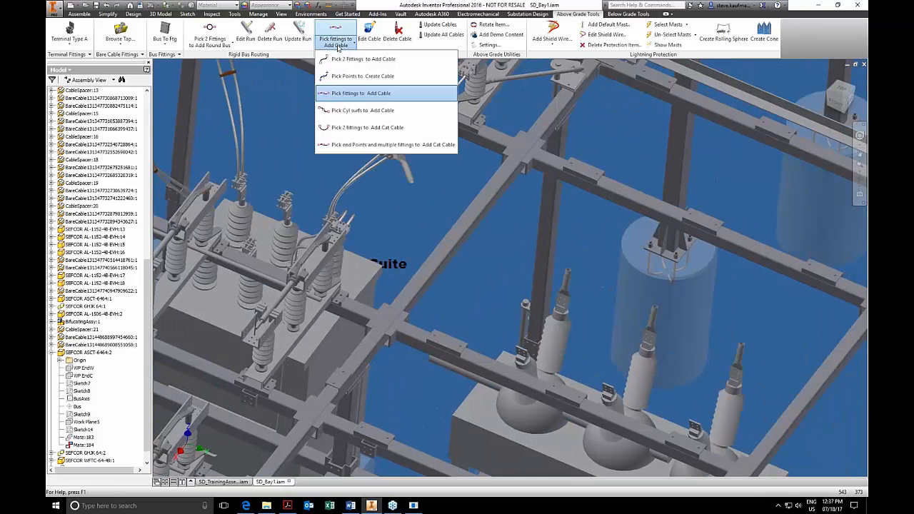
left_click(339, 82)
left_click(409, 188)
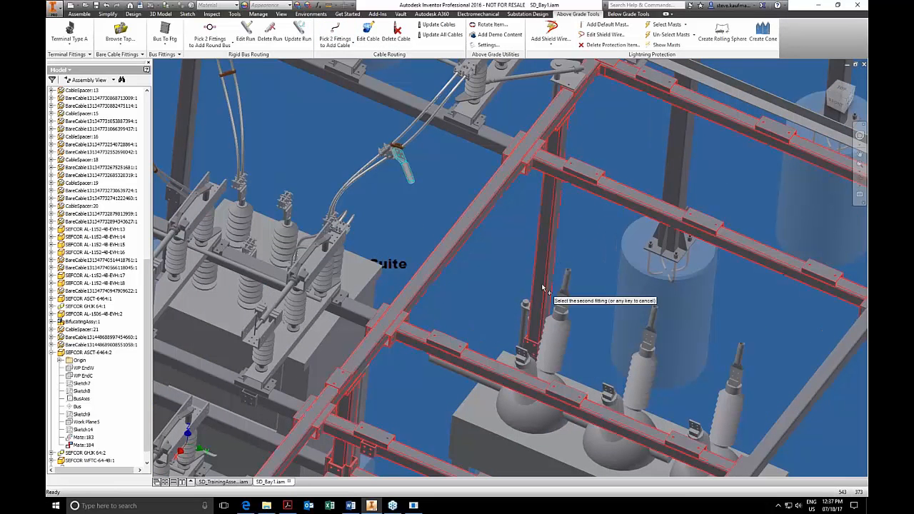
left_click(569, 278)
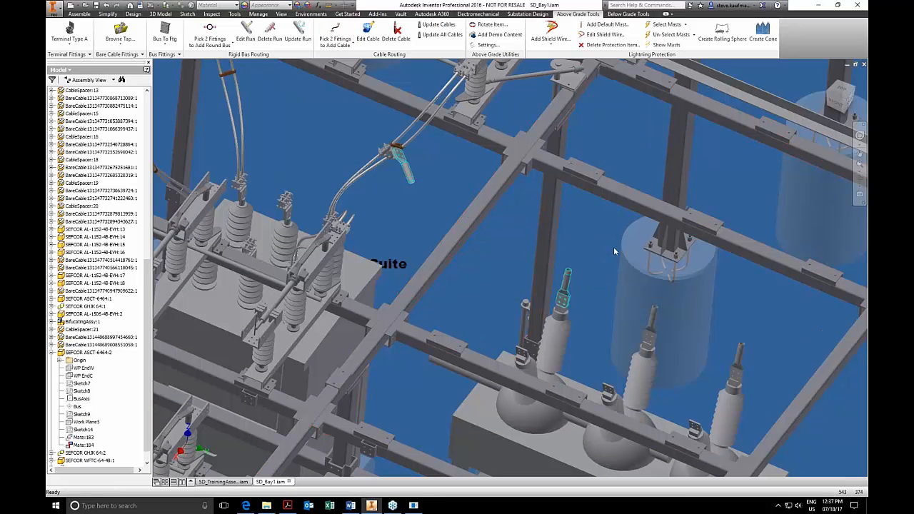
- Open the SEFCOR AFNC290 TAP part from the assembly for inspection
middle_click_drag(400, 264, 214, 241, "shift")
right_click(465, 170)
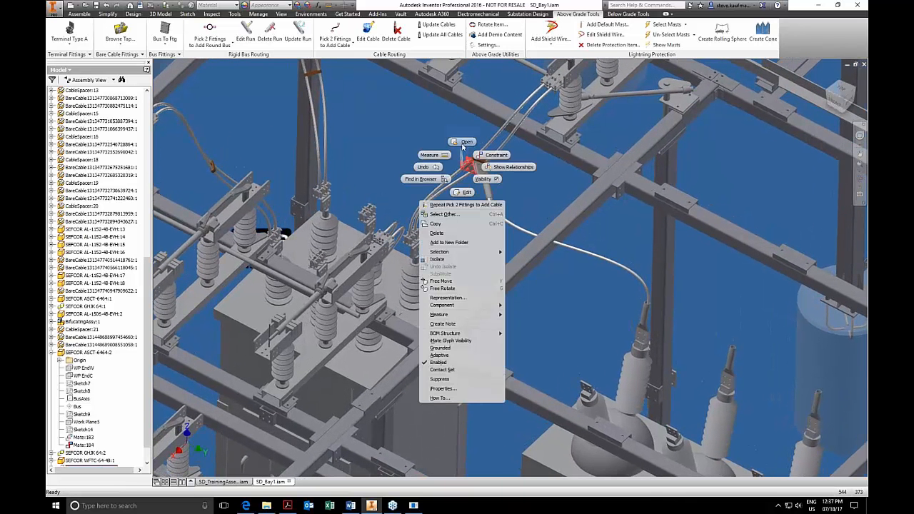
left_click(525, 217)
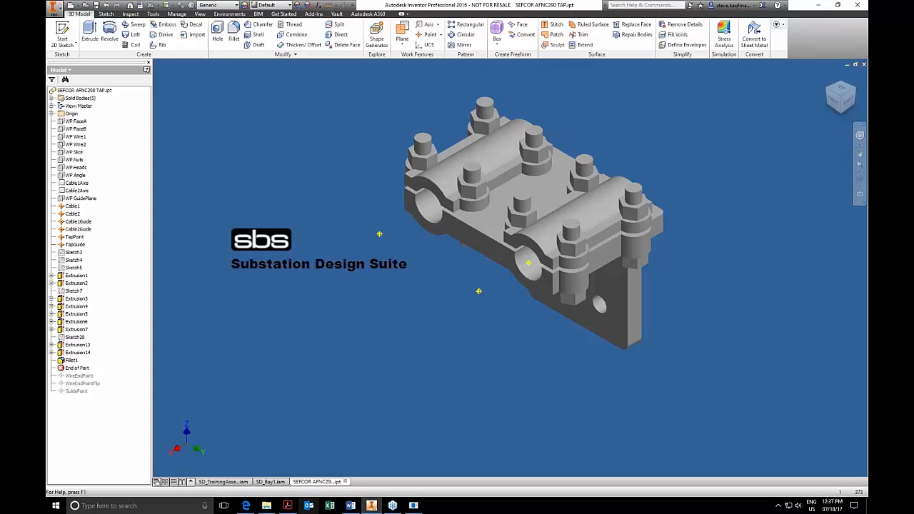
- Switch to Acrobat, review the pass-through and tap fitting work geometry in SDS Part Automation Requirements.pdf, and return to Inventor
left_click(287, 506)
scroll(523, 235, "down", 1)
scroll(523, 234, "down", 3)
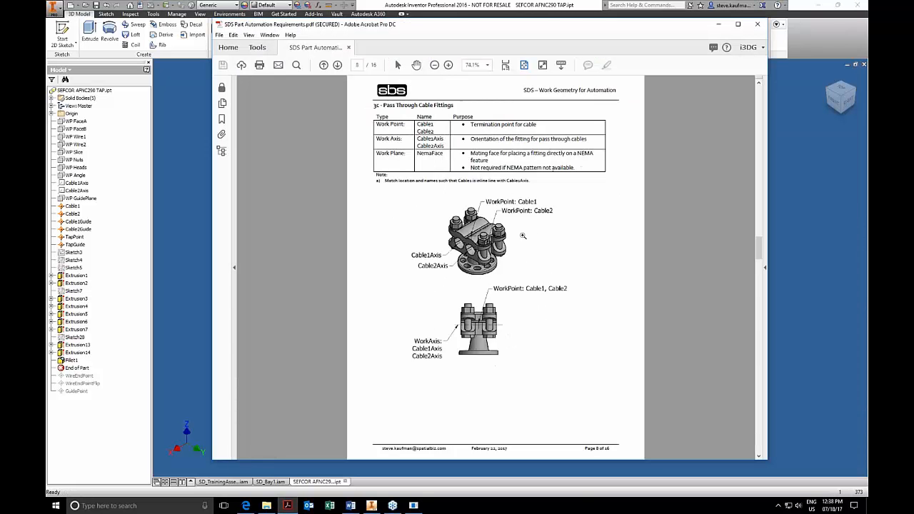
scroll(523, 234, "up", 1)
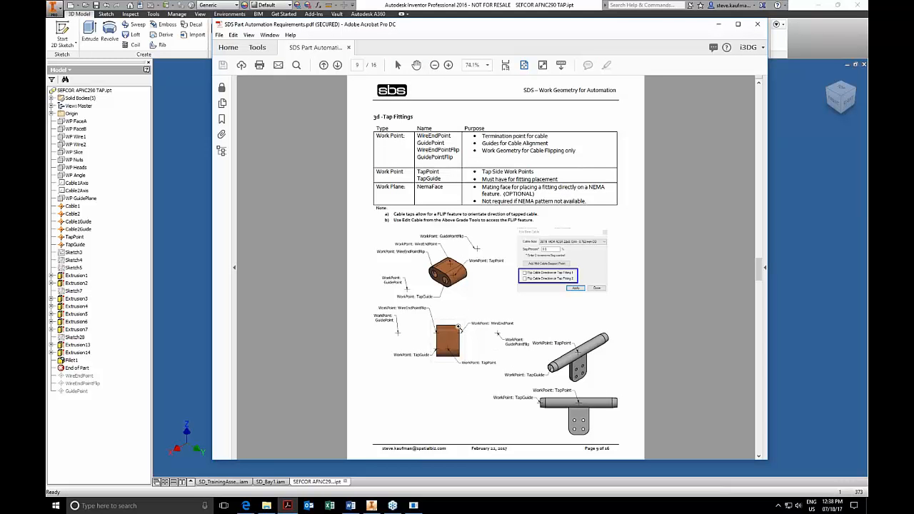
left_click(814, 216)
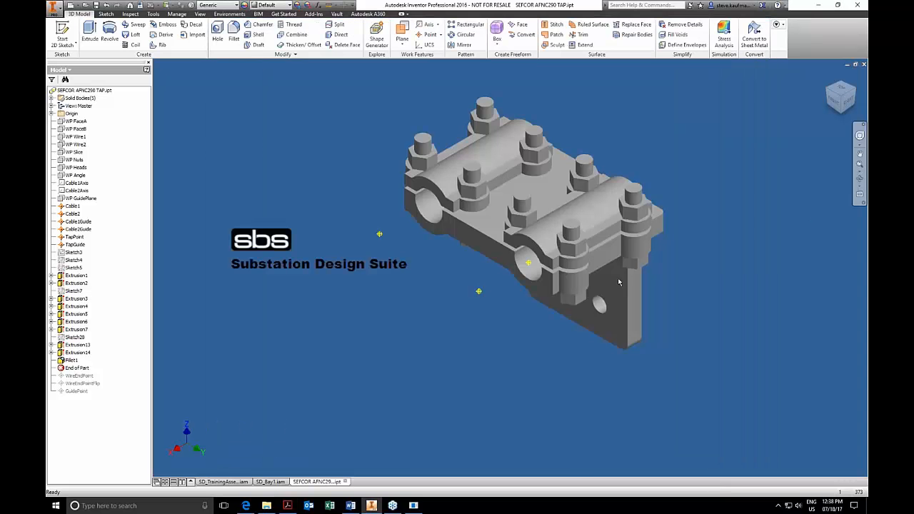
- Locate the TapGuide and TapPoint work points in the tap part, and close the part to return to SD_Bay1
left_click(82, 246)
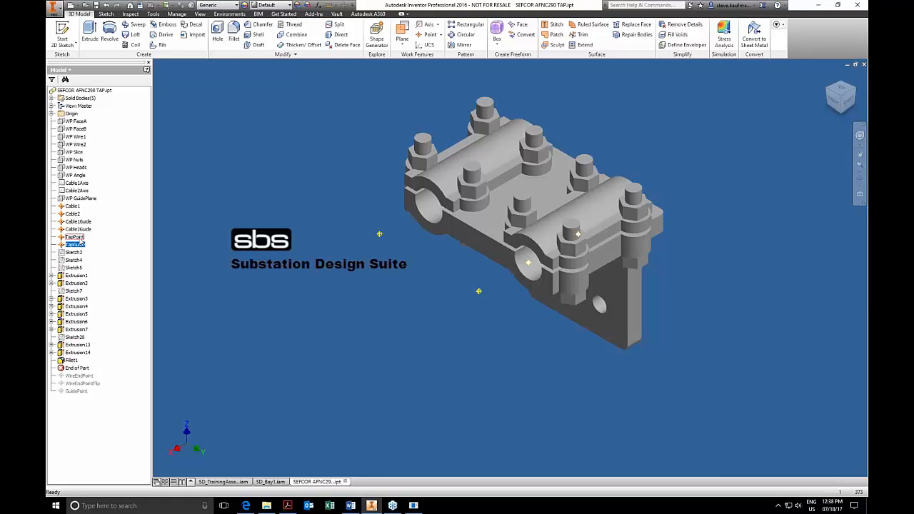
left_click(77, 238)
left_click(865, 65)
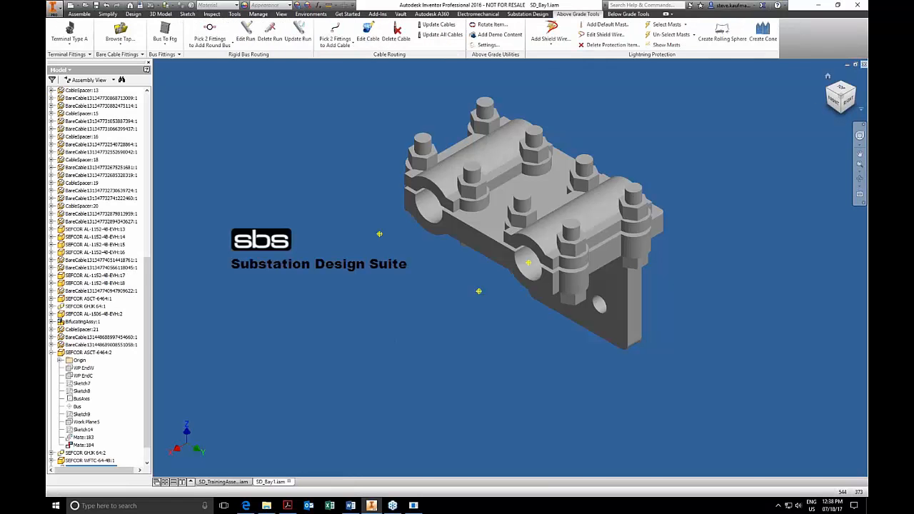
scroll(462, 224, "down", 6)
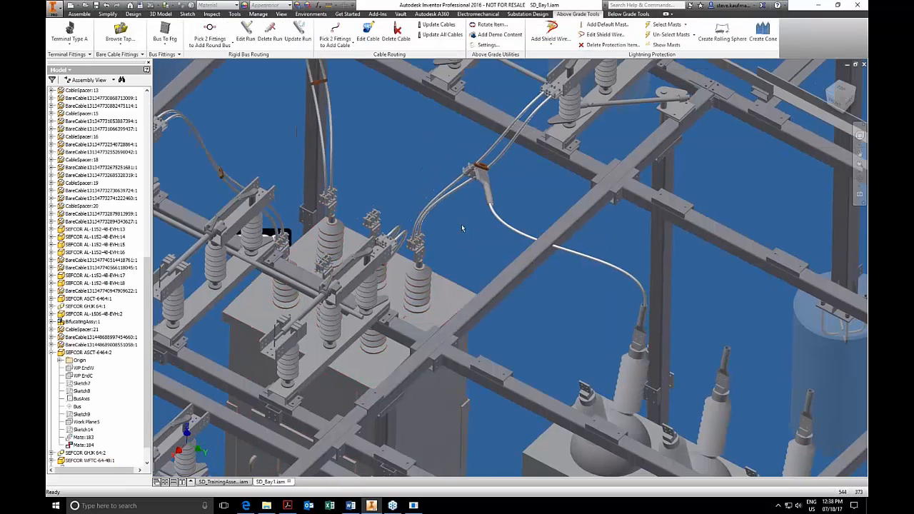
middle_click_drag(621, 125, 553, 85, "shift")
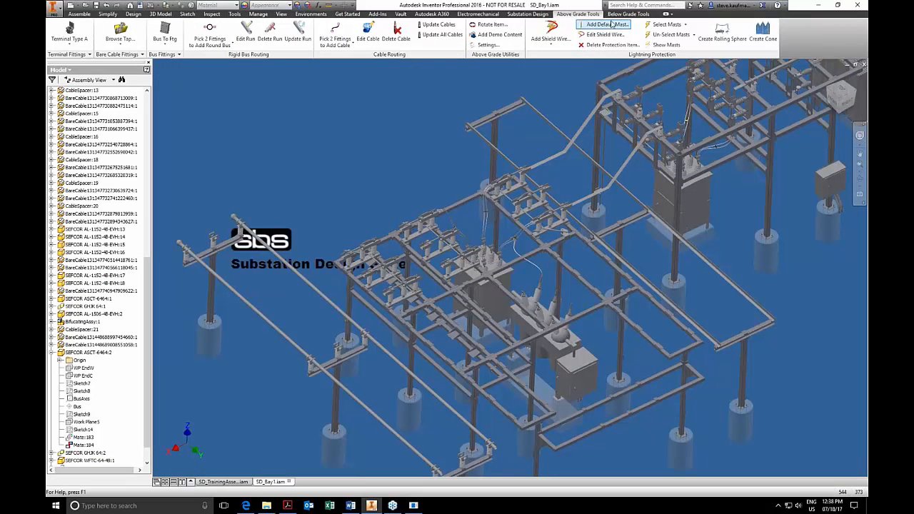
left_click(628, 13)
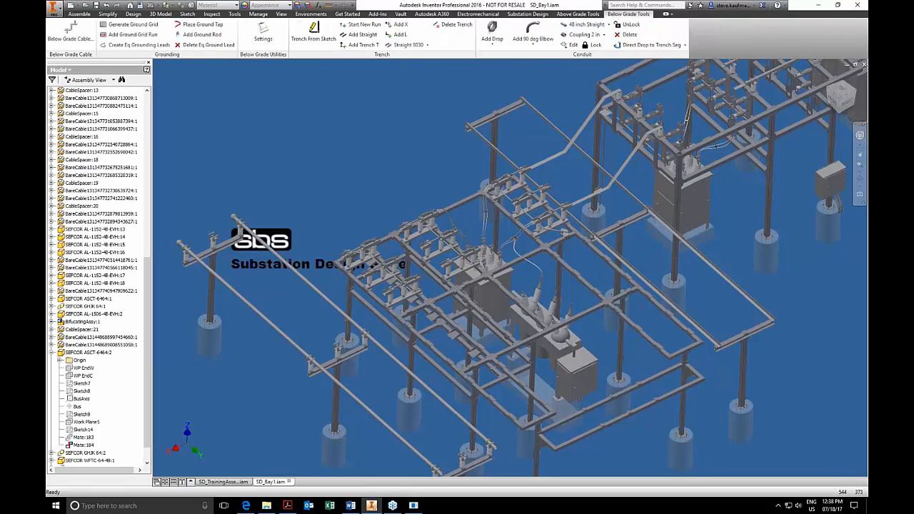
scroll(463, 228, "down", 5)
middle_click_drag(463, 229, 330, 383)
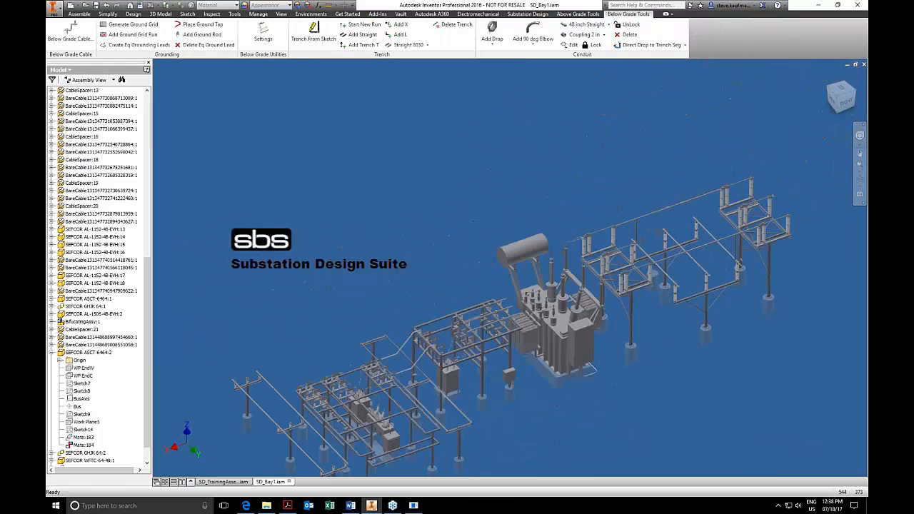
- Close SD_Bay1.iam and save its changes, keeping the default save choices for its dependents
left_click(863, 64)
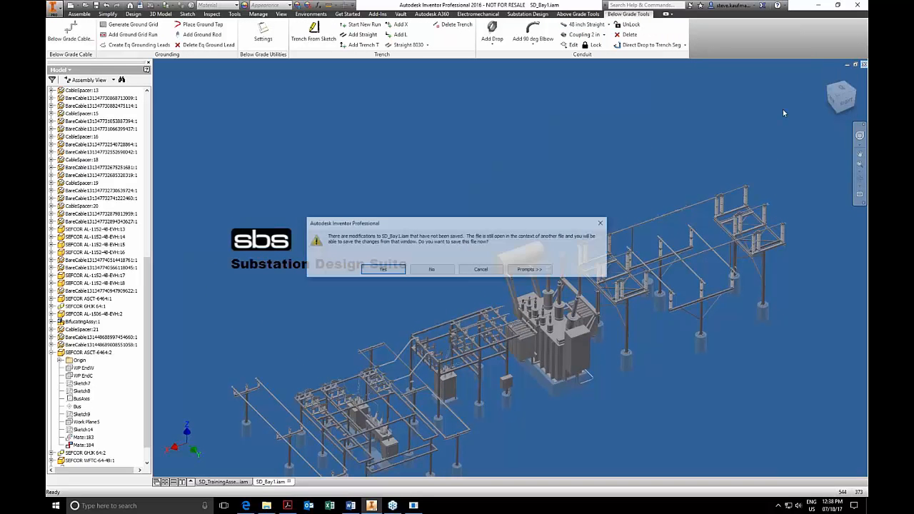
left_click(381, 270)
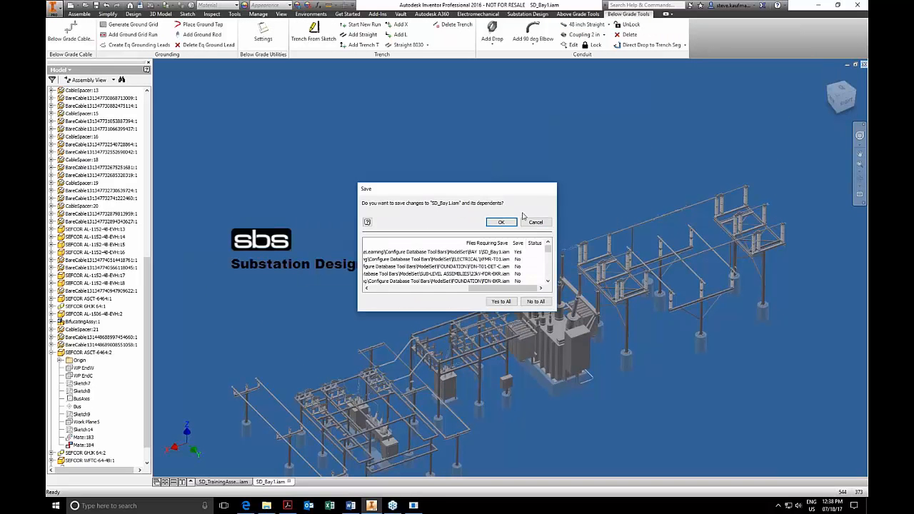
left_click(502, 223)
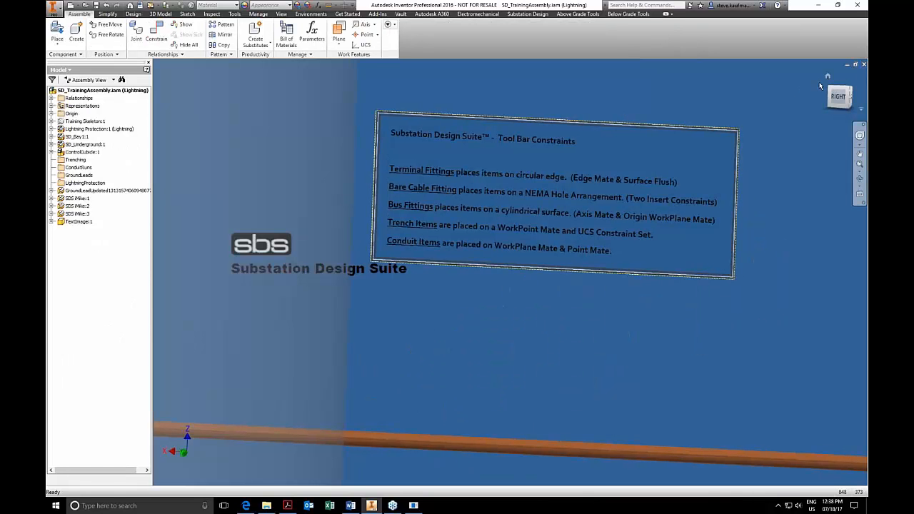
- Open the SD_Trench subassembly from SD_Underground in the training assembly
left_click(830, 76)
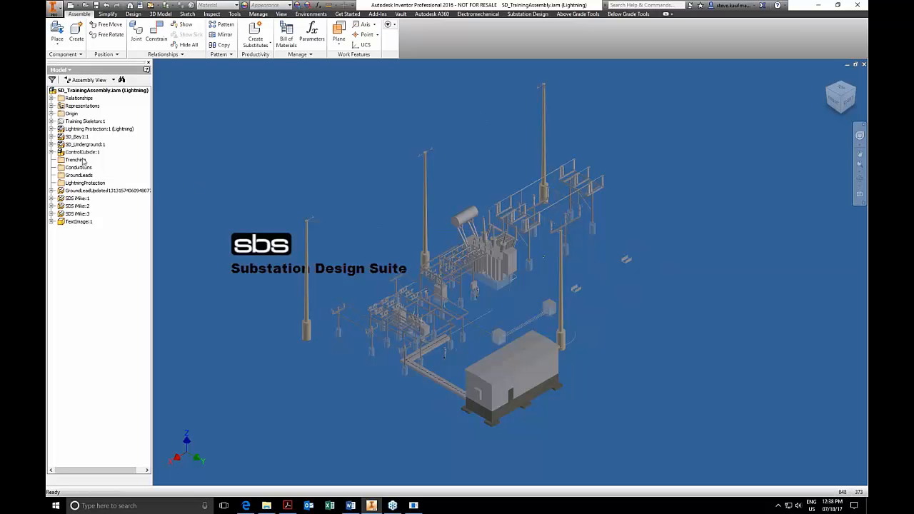
left_click(52, 144)
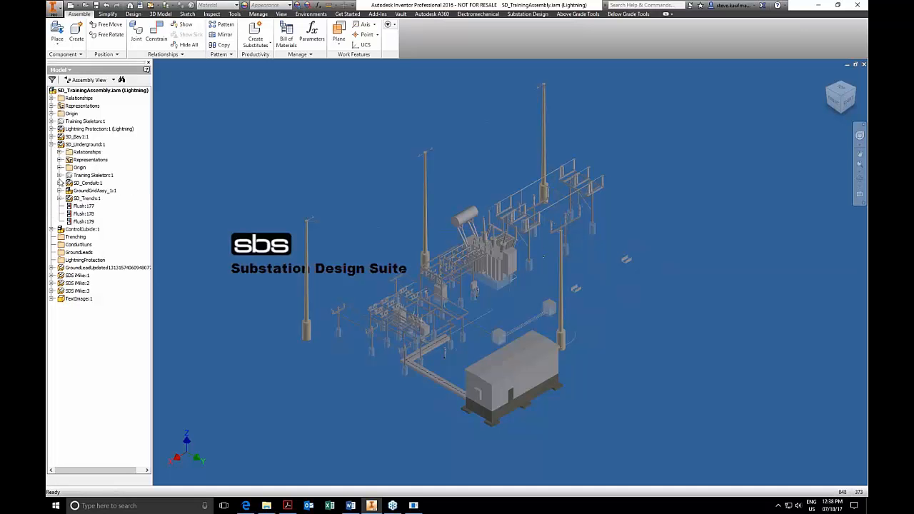
right_click(83, 199)
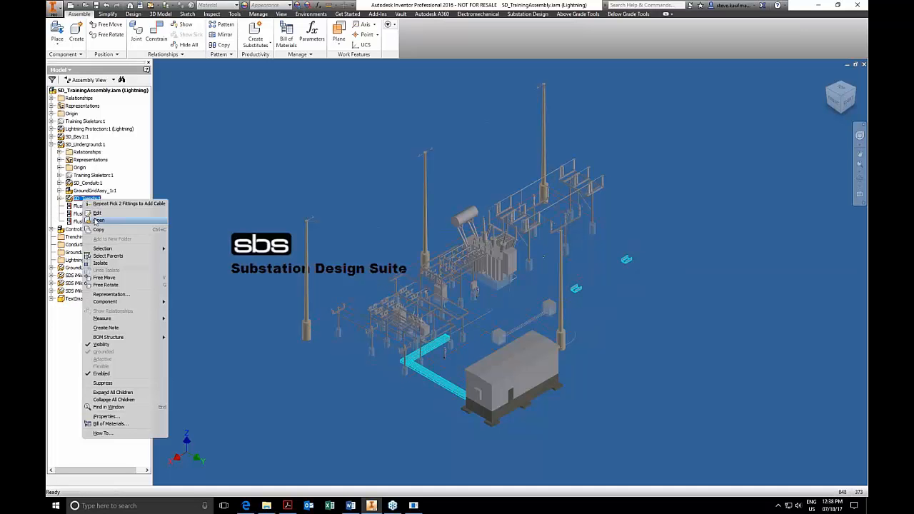
left_click(97, 221)
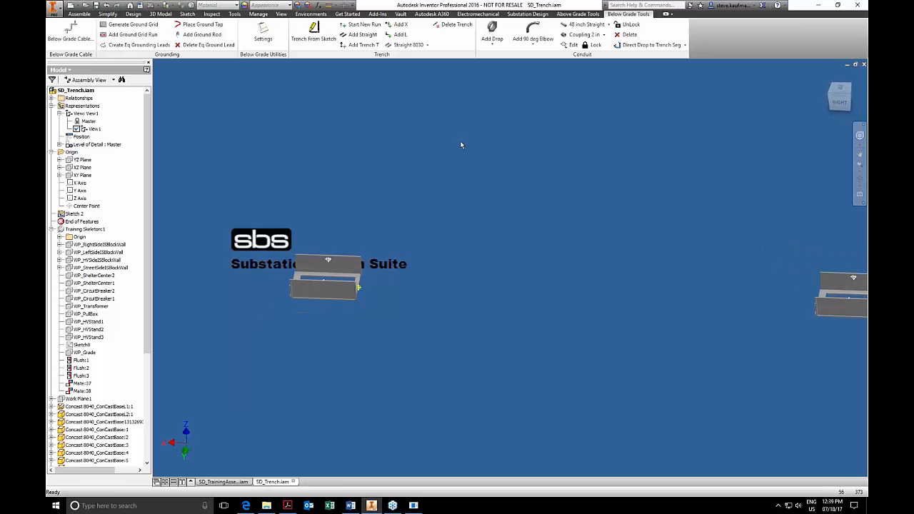
- Attach a Straight 8030 trench section to the open end of the loose straight section
left_click(412, 48)
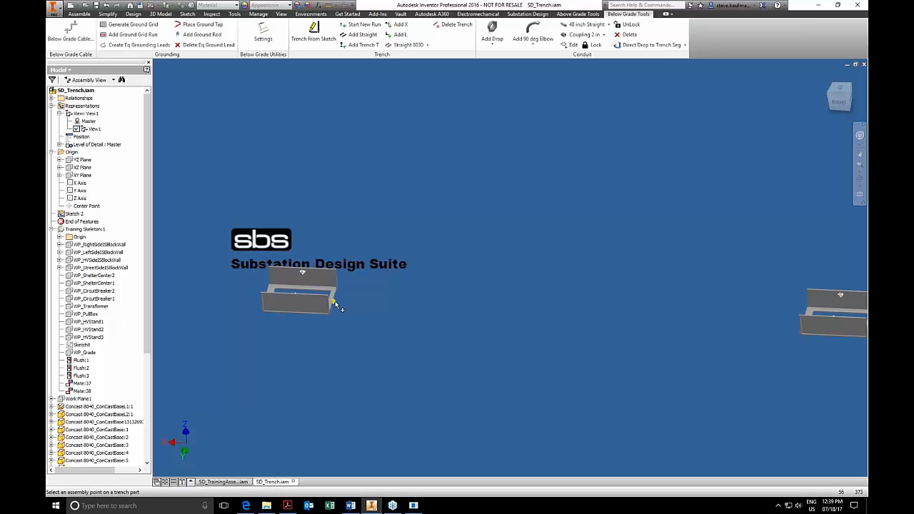
left_click(333, 301)
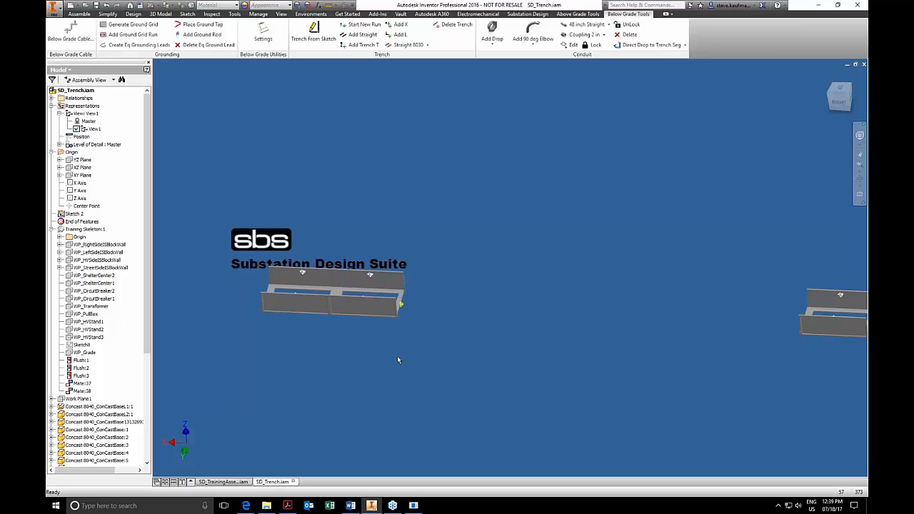
- Switch to Acrobat, review the trench work planes, work points and UCS requirements in SDS Part Automation Requirements.pdf, and return to Inventor
left_click(287, 505)
left_click(373, 418)
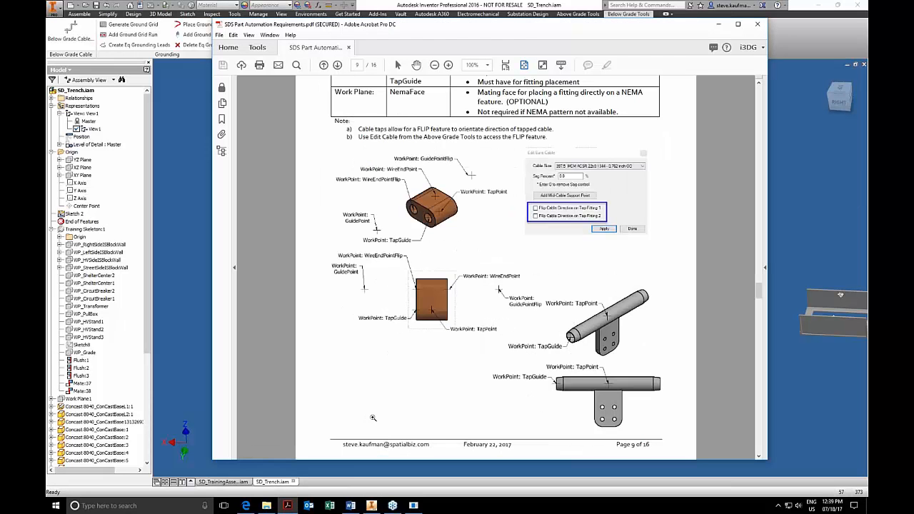
scroll(373, 418, "down", 20)
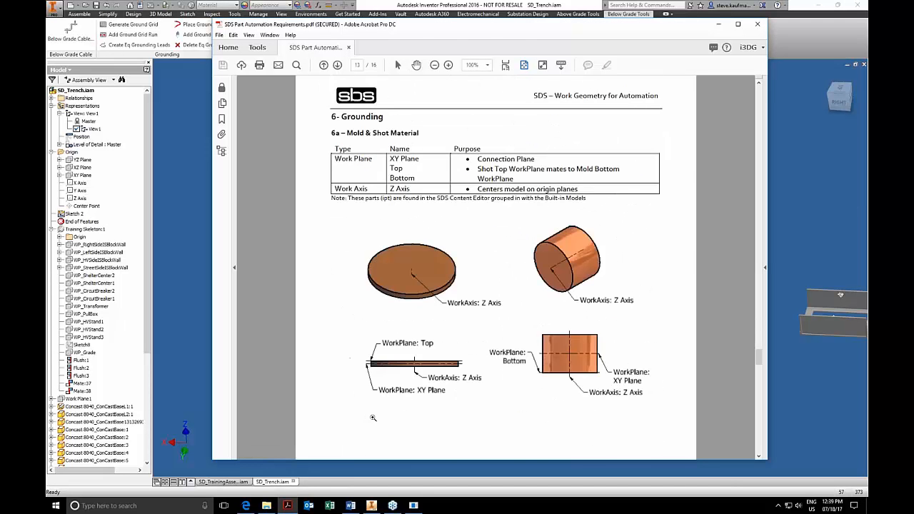
scroll(373, 418, "down", 14)
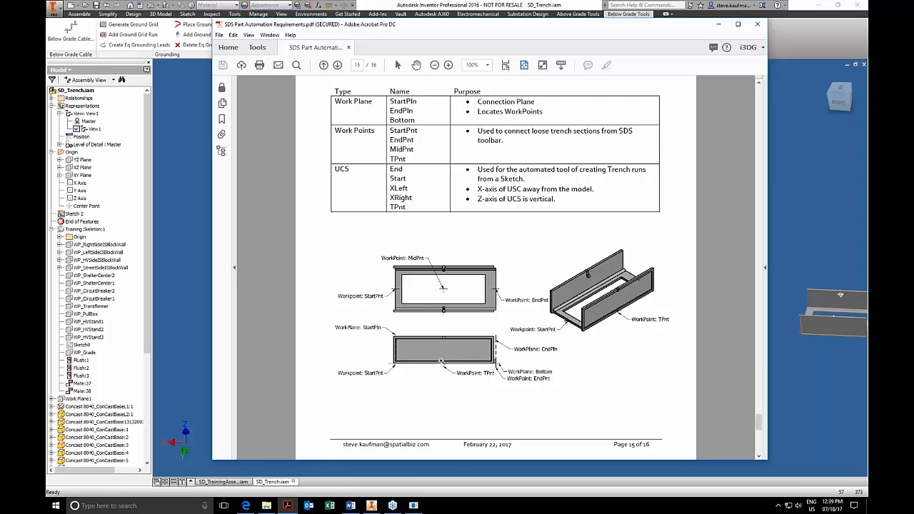
scroll(442, 361, "down", 2)
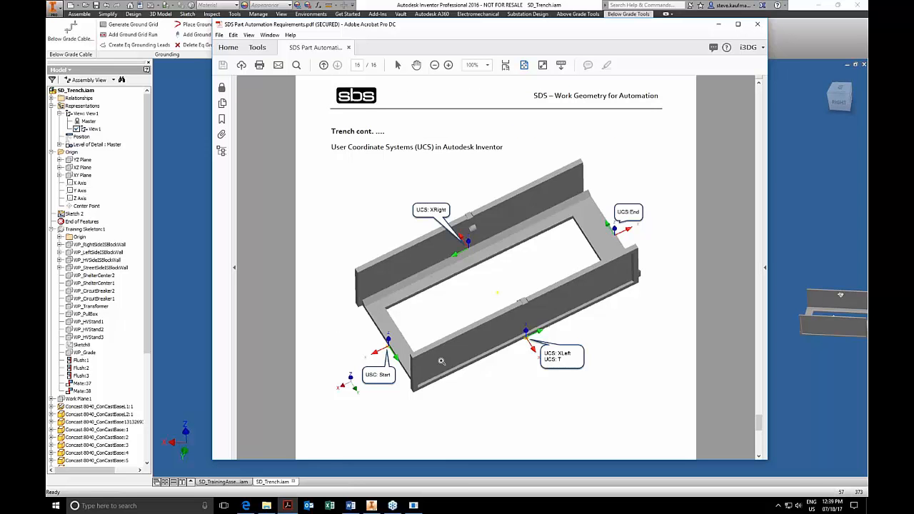
scroll(442, 361, "up", 2)
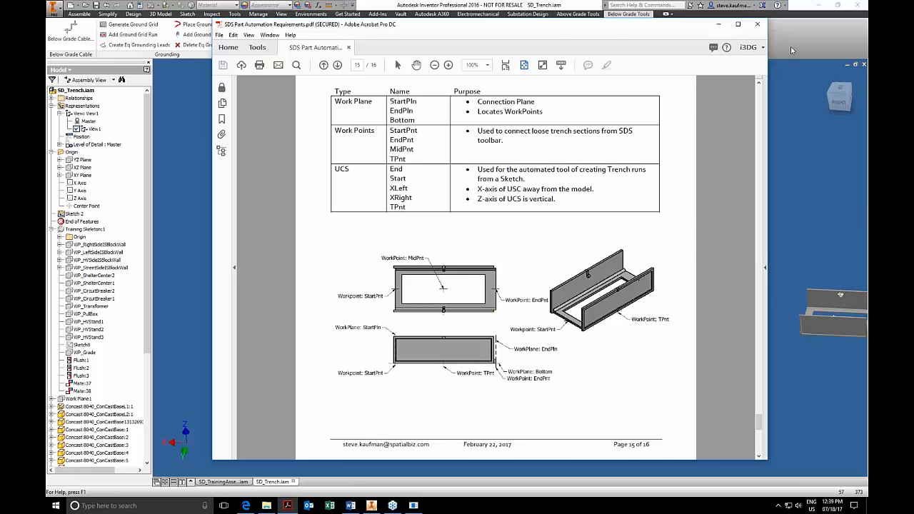
left_click(791, 50)
- Extend the trench run with another Straight 8030 section followed by a Transitiont 8030 section
left_click(405, 45)
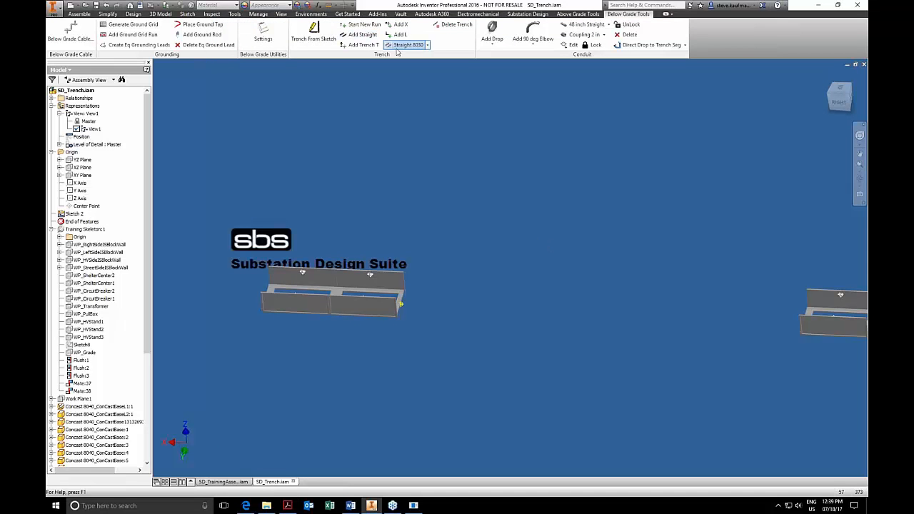
left_click(401, 303)
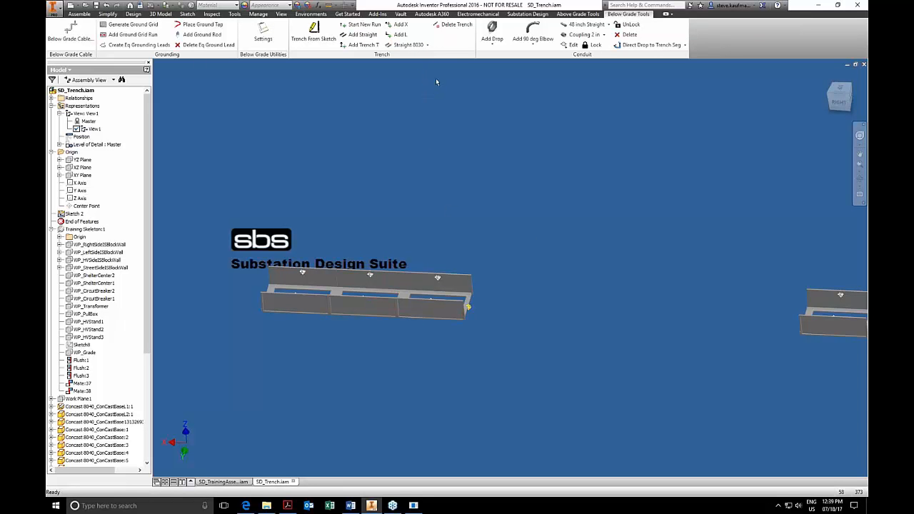
left_click(427, 44)
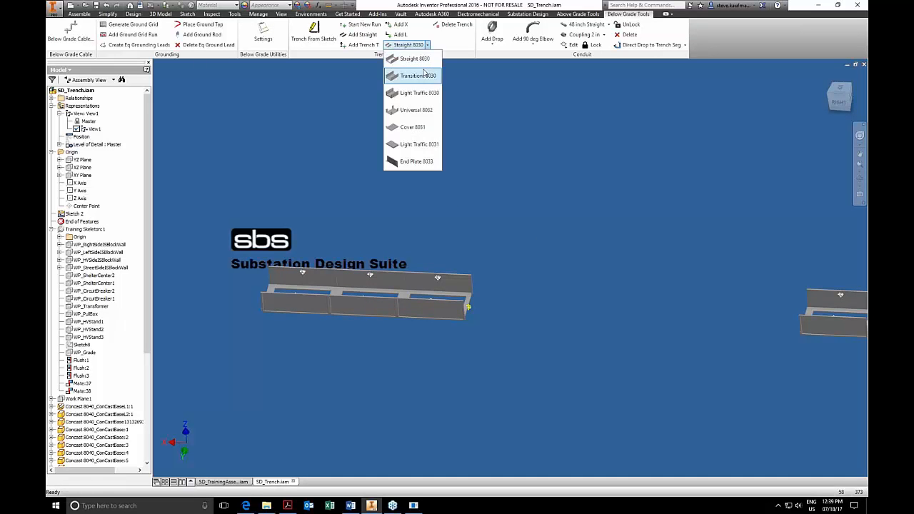
left_click(424, 75)
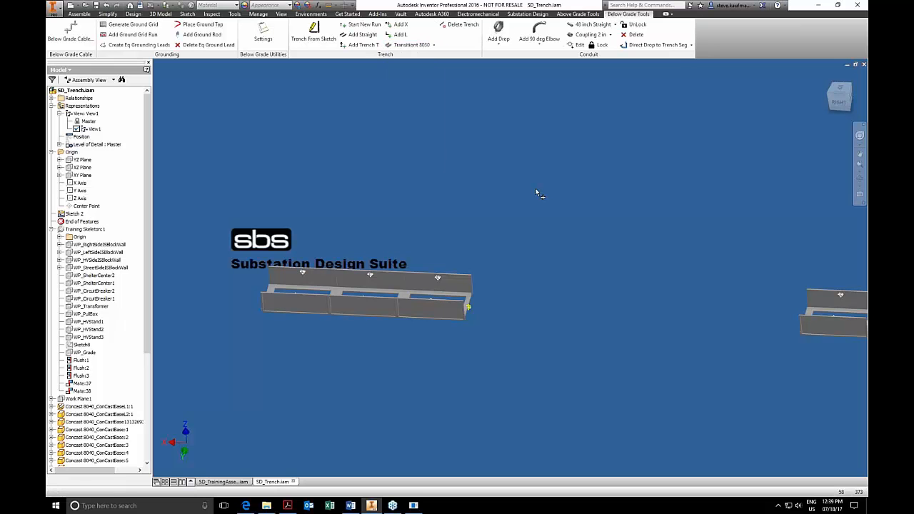
left_click(470, 309)
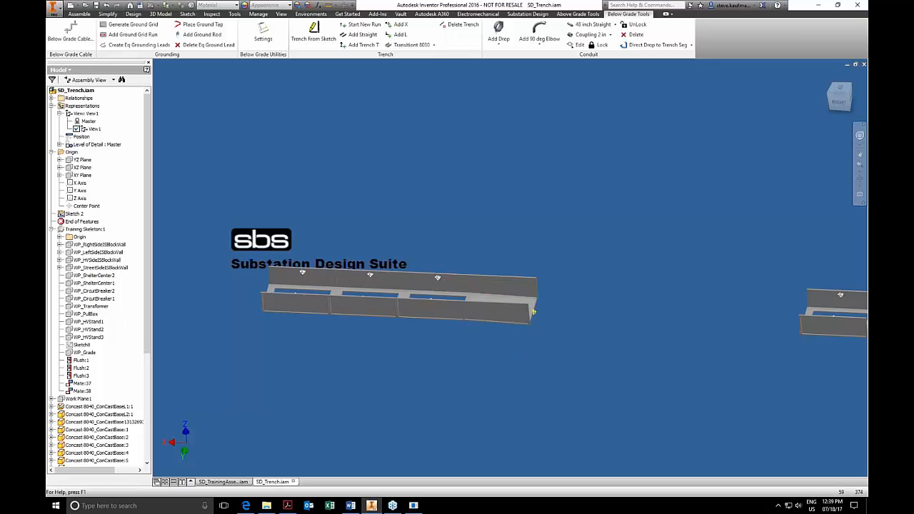
- Add three Light Traffic 8030 sections in a row after the transition section
left_click(433, 45)
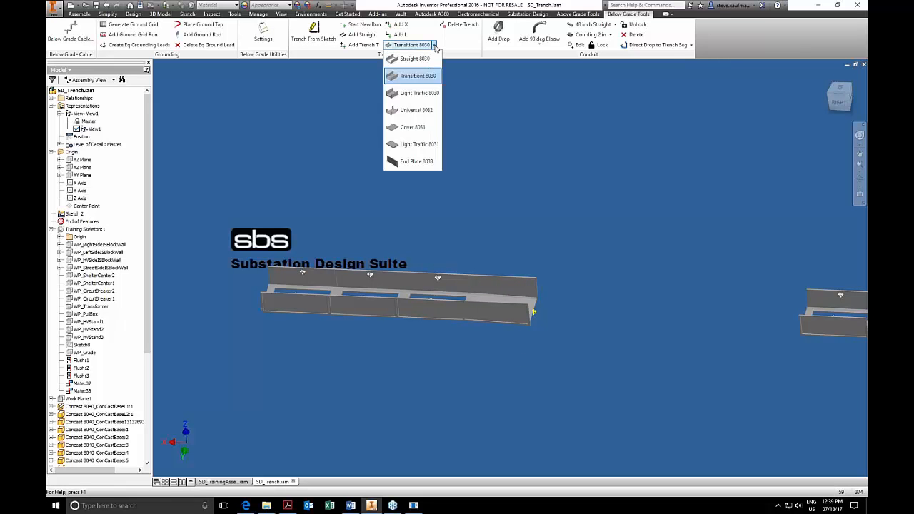
left_click(411, 94)
left_click(536, 313)
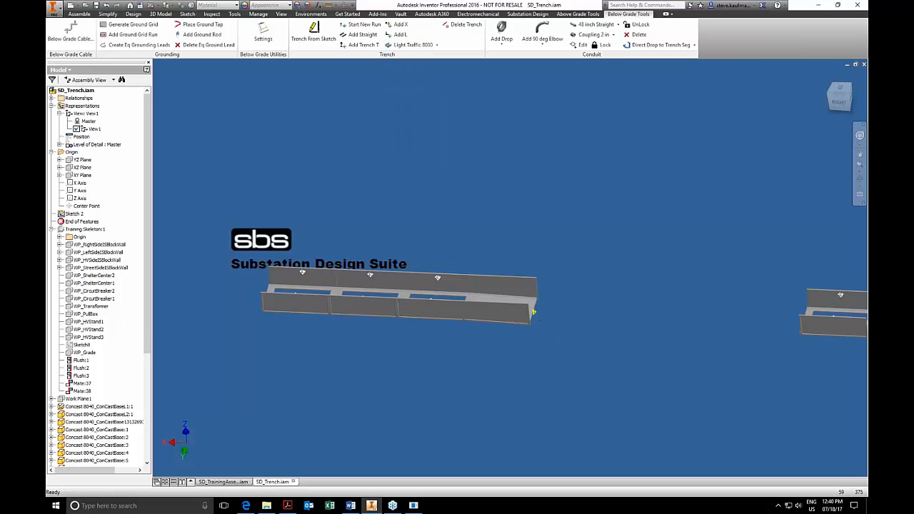
left_click(415, 45)
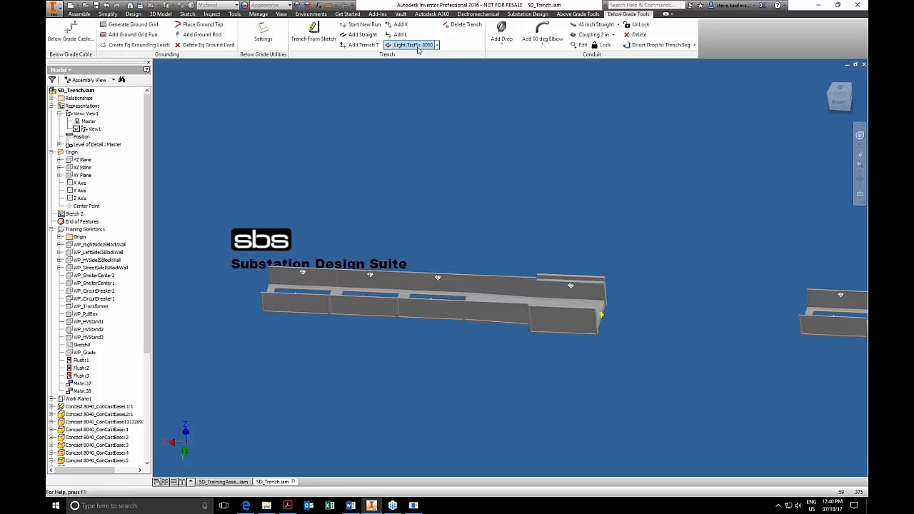
left_click(601, 315)
left_click(415, 45)
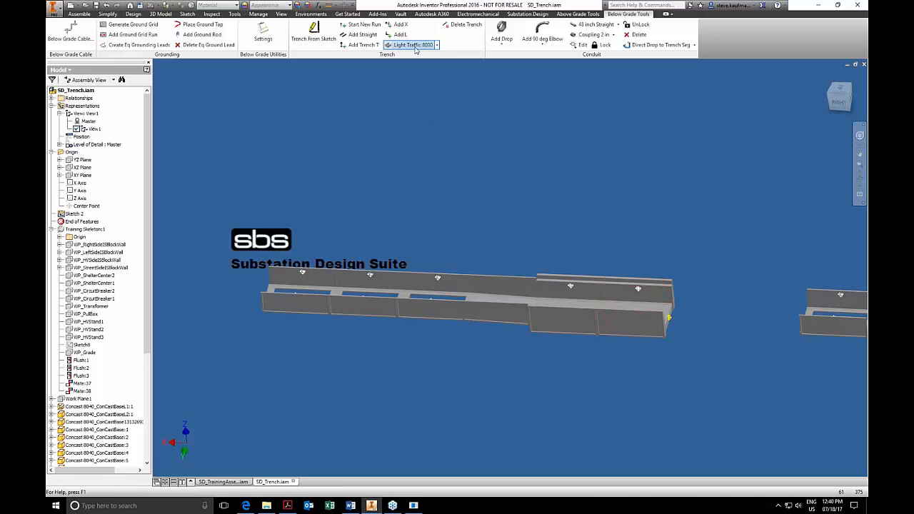
left_click(668, 318)
middle_click_drag(705, 362, 543, 366)
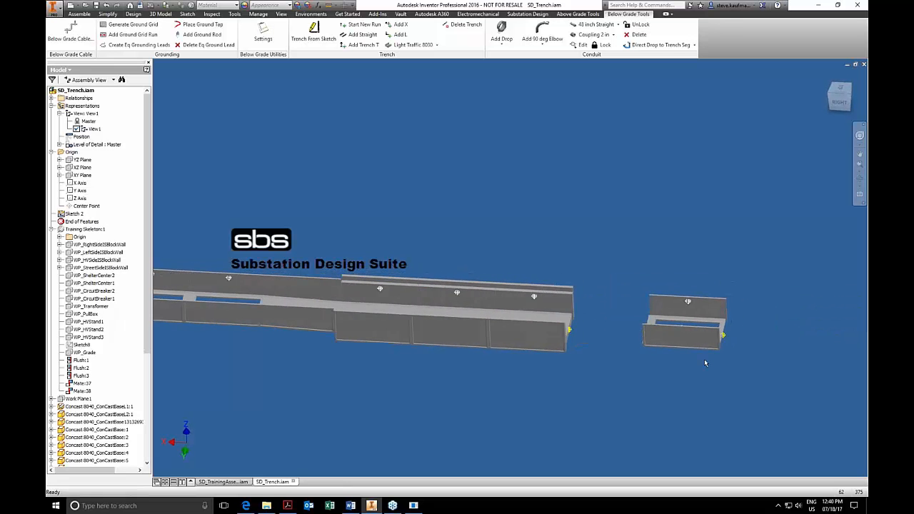
- Try a second Transitiont 8030 section at the end of the Light Traffic 8030 sections, and delete it again
left_click(437, 45)
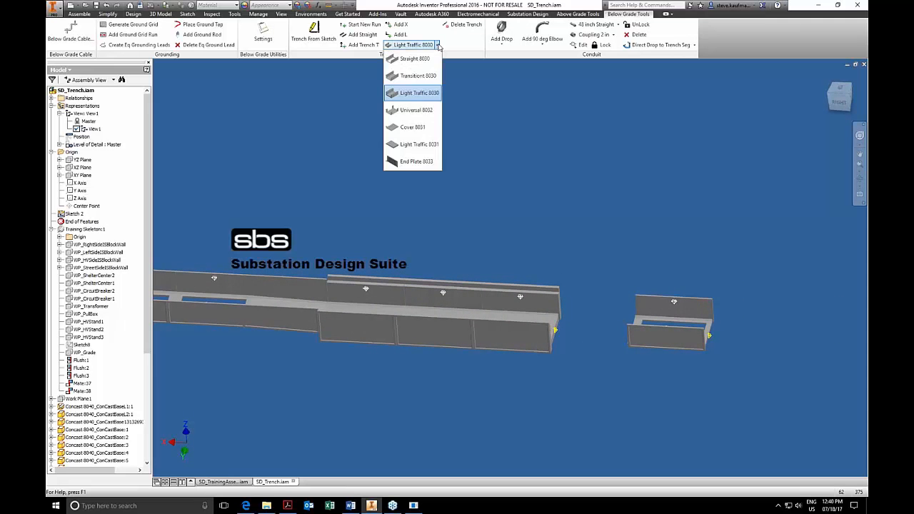
left_click(429, 81)
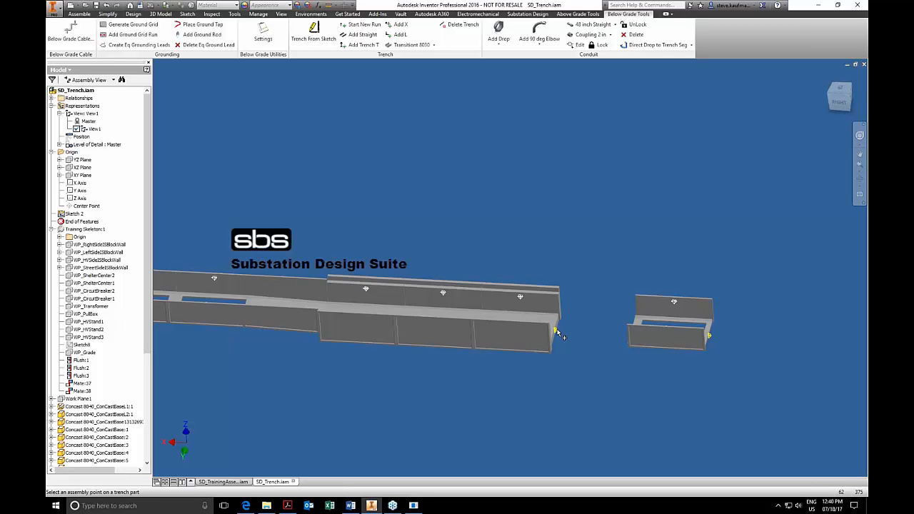
left_click(557, 334)
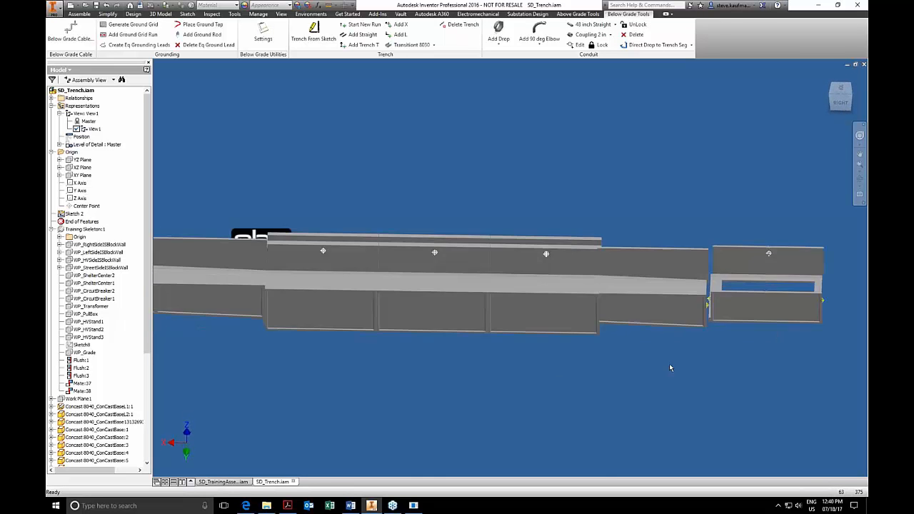
left_click(659, 330)
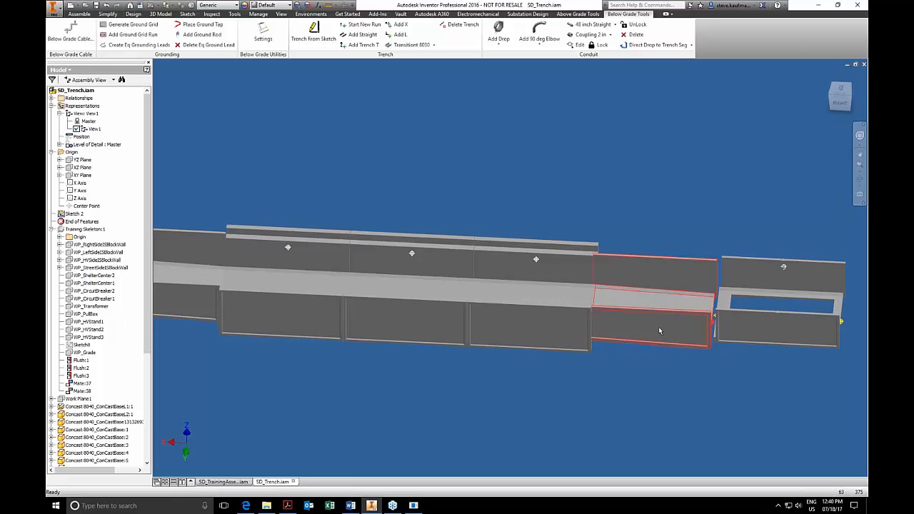
key("Delete")
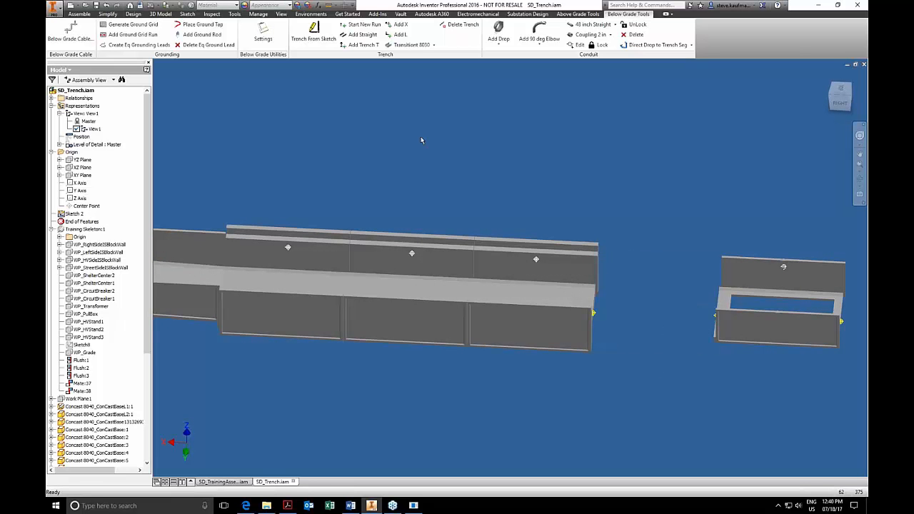
- Place a Cover 8031 on the Straight 8030 sections at the beginning of the trench run
left_click(433, 45)
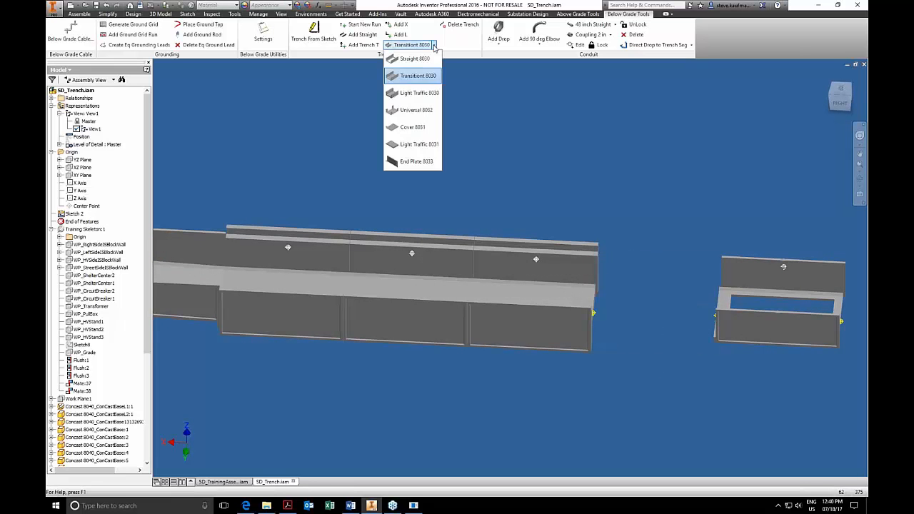
left_click(413, 127)
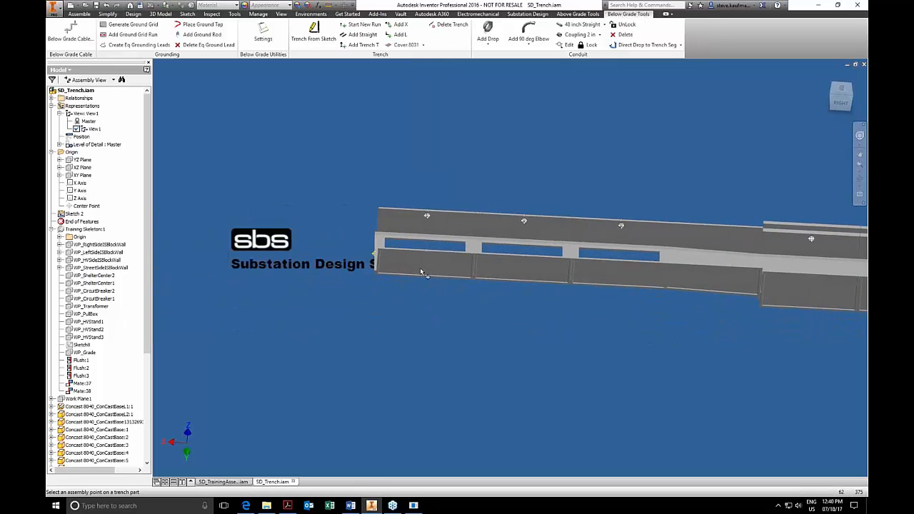
left_click(375, 256)
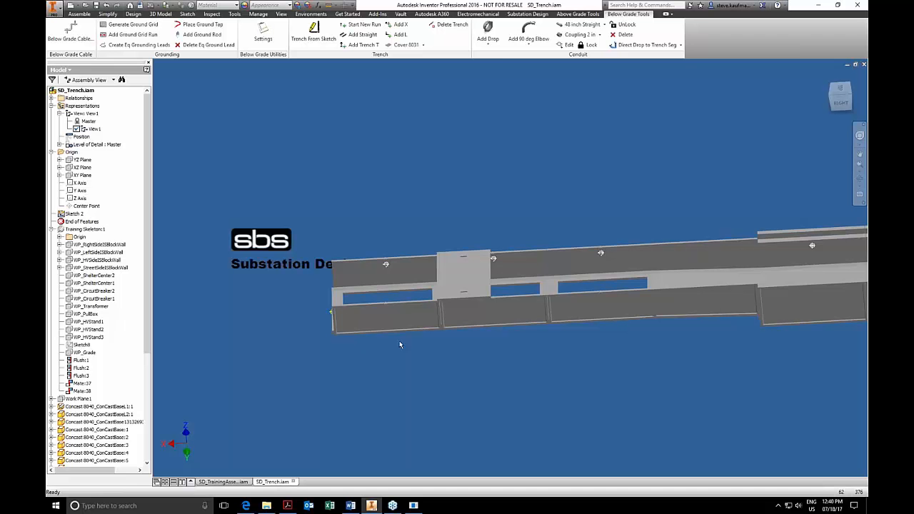
- Locate the trench cover's constraints in the model tree and set the offset of Mate:51 to 1 ft
left_click(464, 275)
right_click(465, 275)
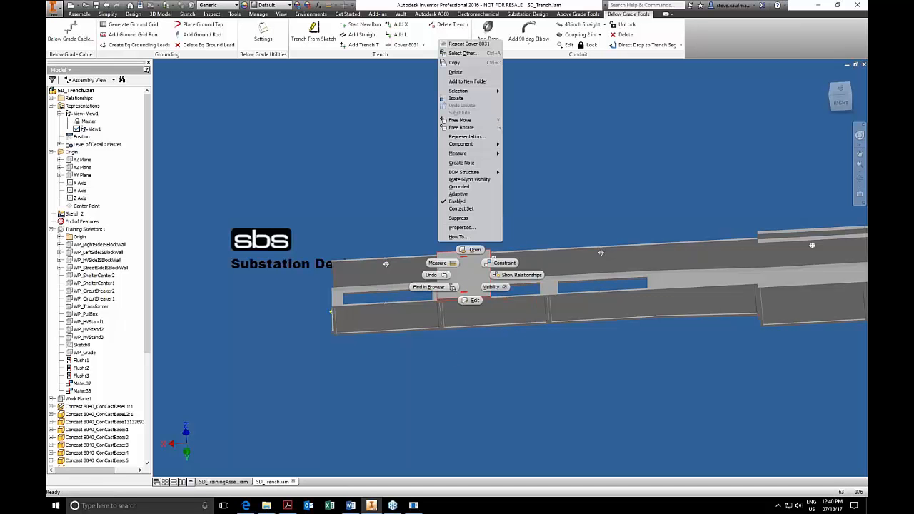
left_click(435, 288)
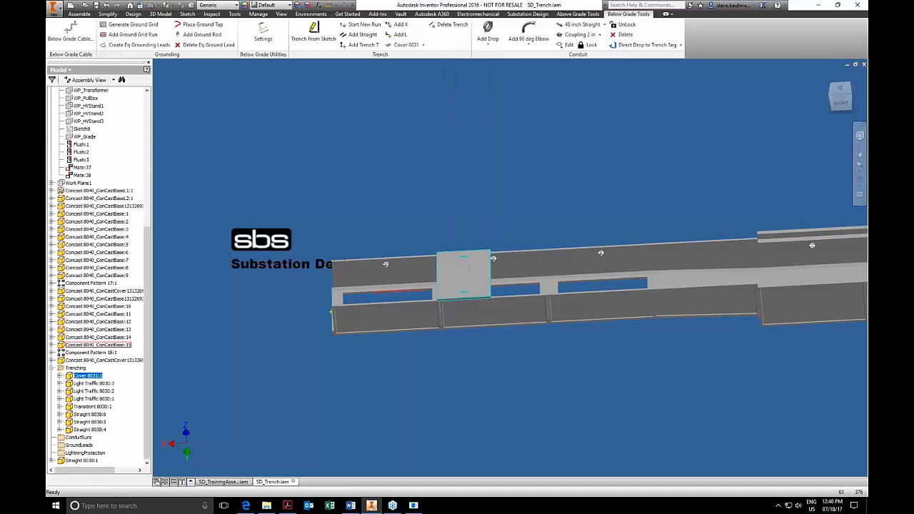
left_click(60, 384)
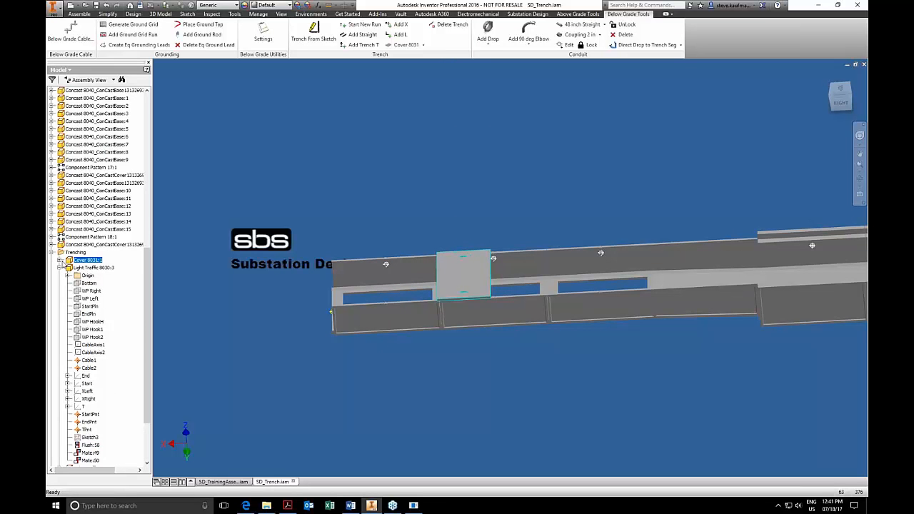
left_click(61, 261)
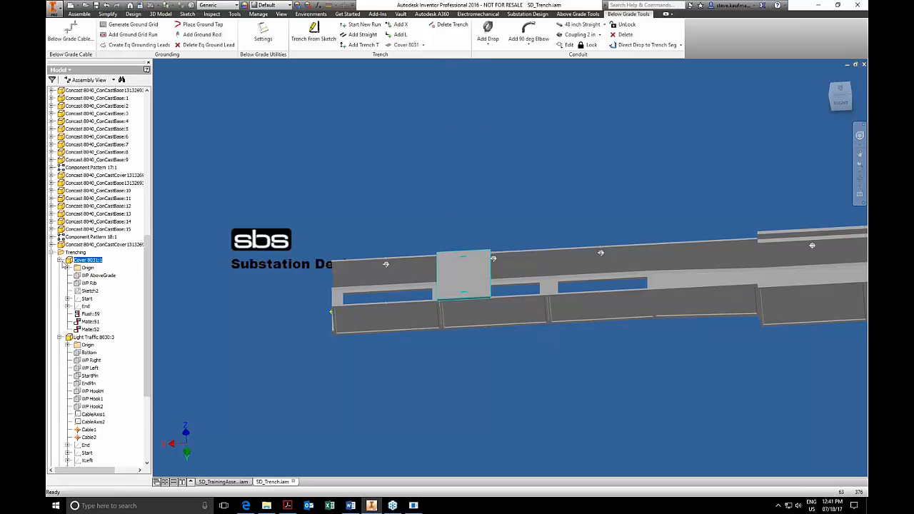
left_click(91, 322)
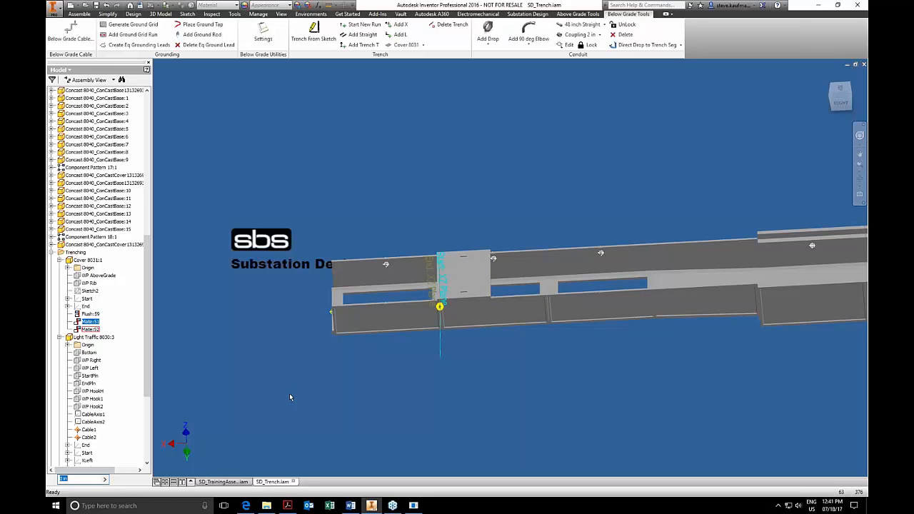
type("1ft")
key("Return")
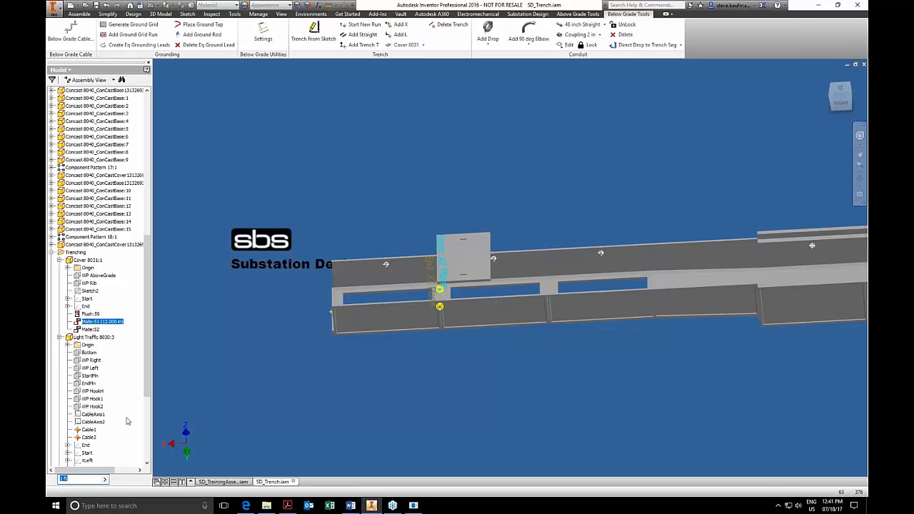
- Set the trench cover's Mate:51 offset to 0 and its Mate:52 offset to 1 ft
type("0")
key("Return")
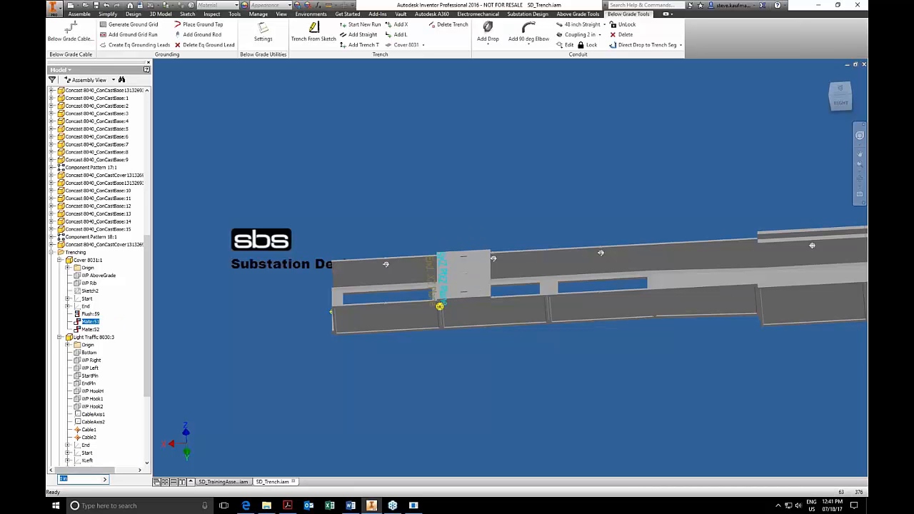
left_click(90, 329)
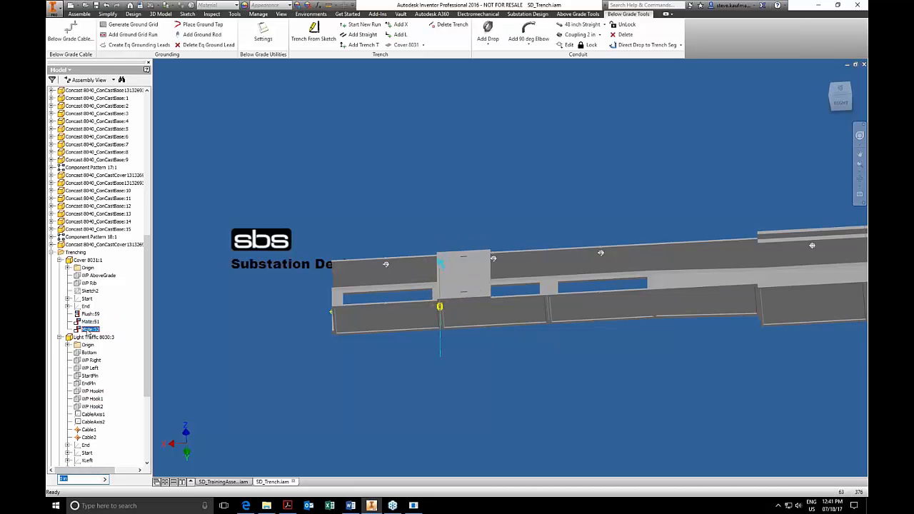
type("1")
key("Return")
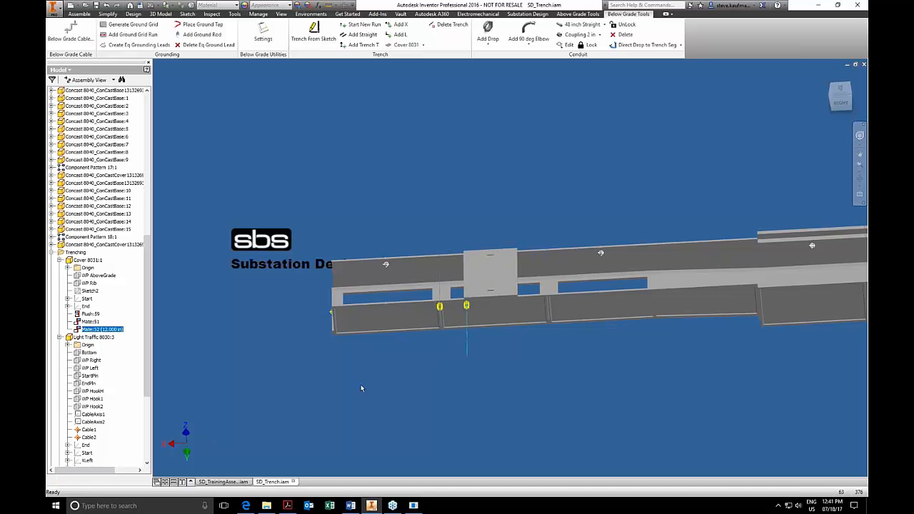
left_click(274, 125)
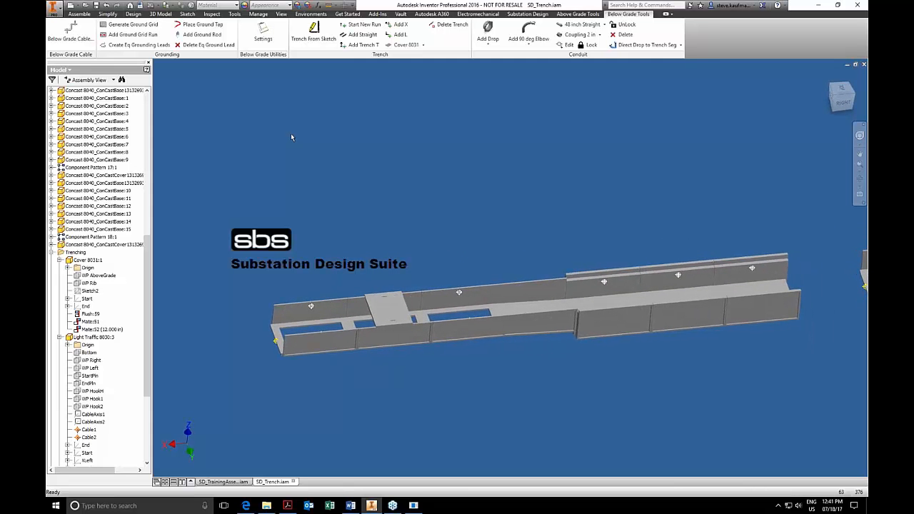
- Pattern the trench cover in a rectangular pattern along the assembly's X Axis with 2 instances spaced 36 in apart
left_click(80, 14)
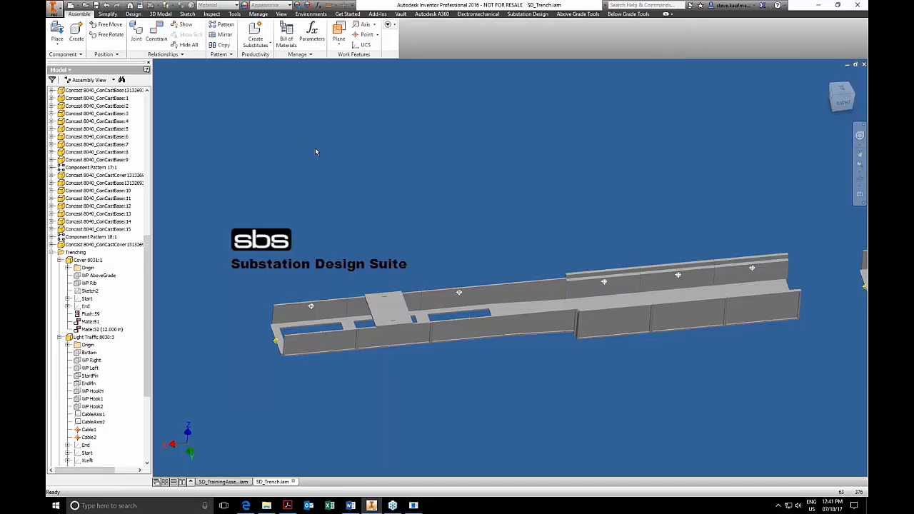
left_click_drag(149, 248, 148, 113)
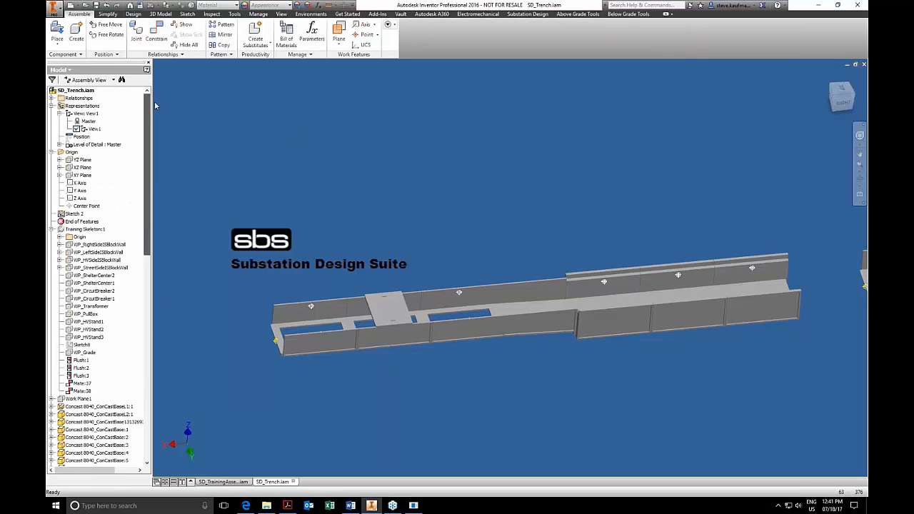
left_click(81, 168)
left_click(223, 28)
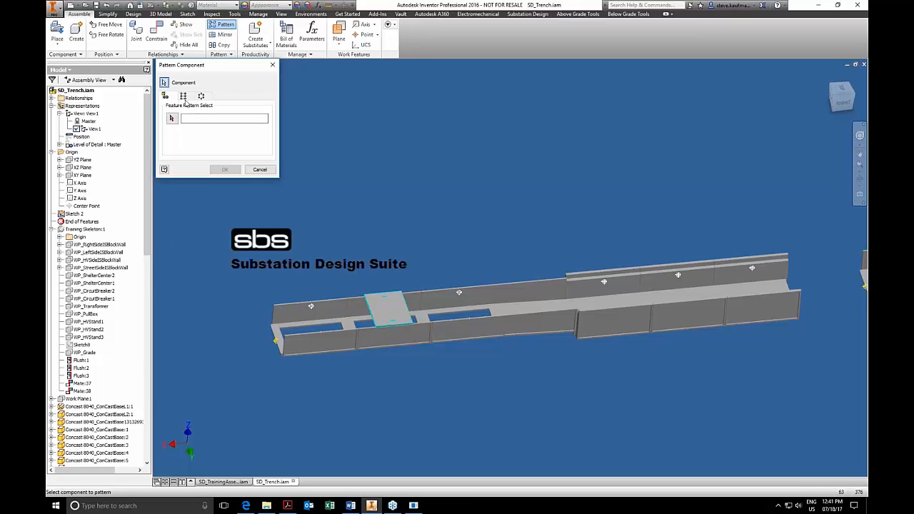
left_click(183, 96)
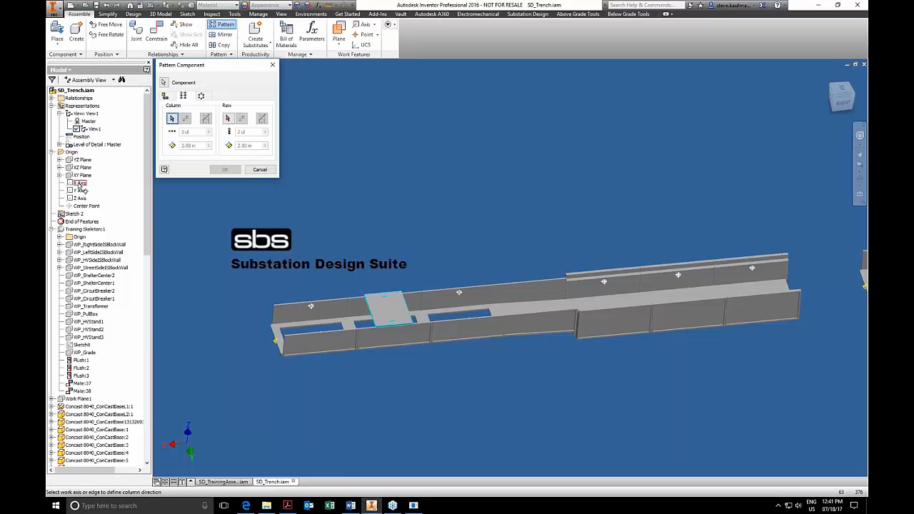
left_click(80, 186)
left_click_drag(200, 146, 160, 148)
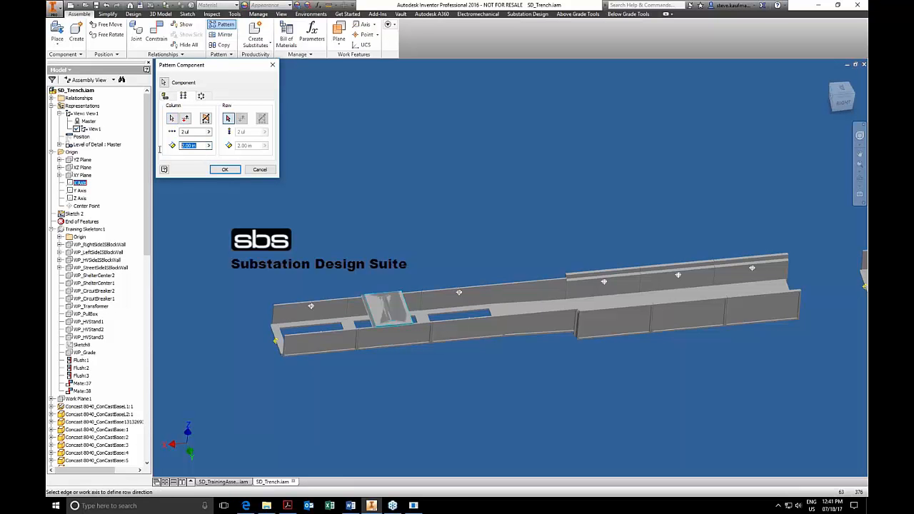
type("36")
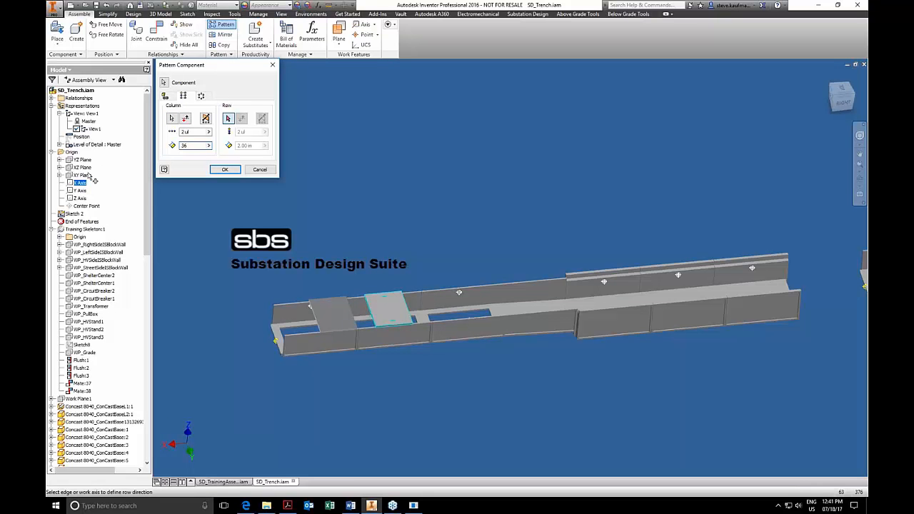
left_click(224, 169)
middle_click_drag(298, 185, 297, 200, "shift")
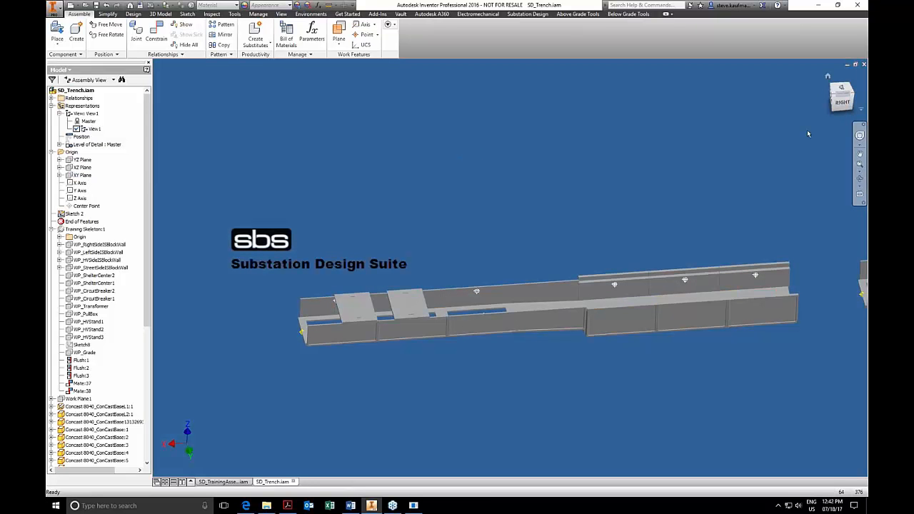
- Close SD_Trench, saving its changes, and return to SD_TrainingAssembly
left_click(864, 64)
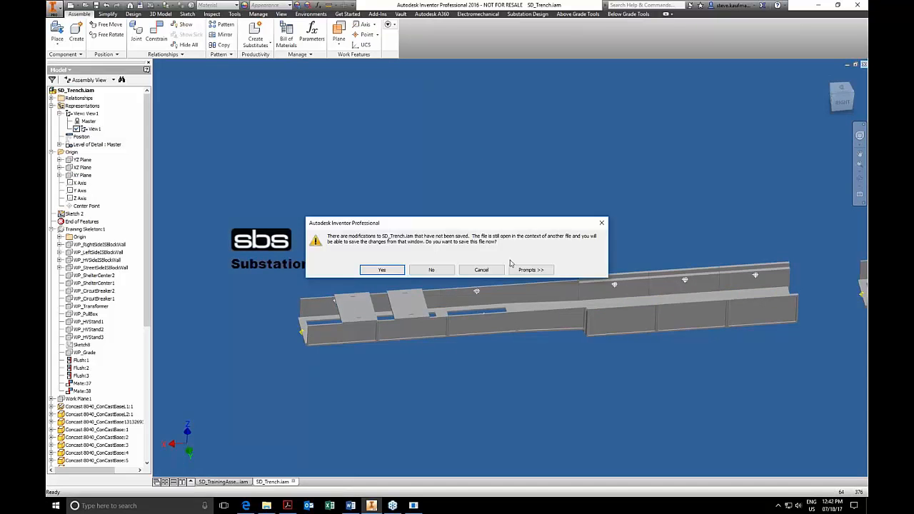
left_click(379, 270)
left_click(502, 222)
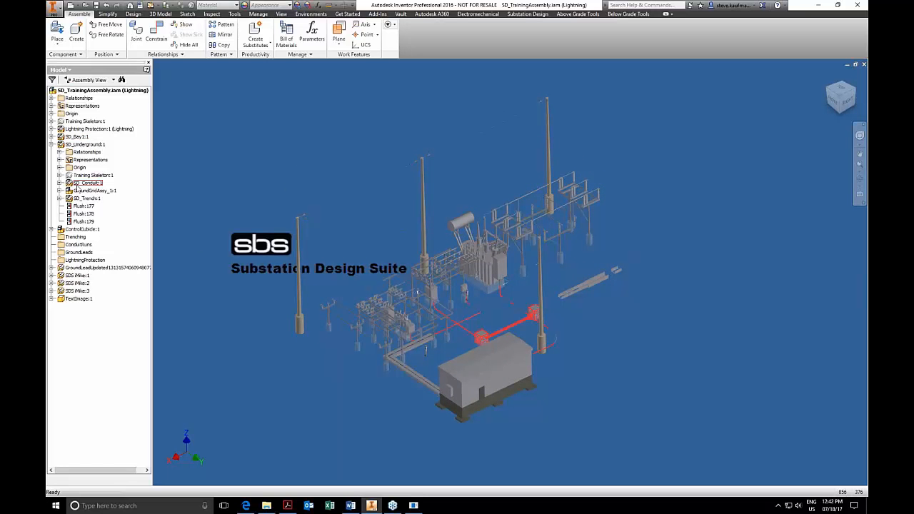
- Open SD_Conduit from SD_Underground, examine its conduit runs, and close it again
left_click(84, 184)
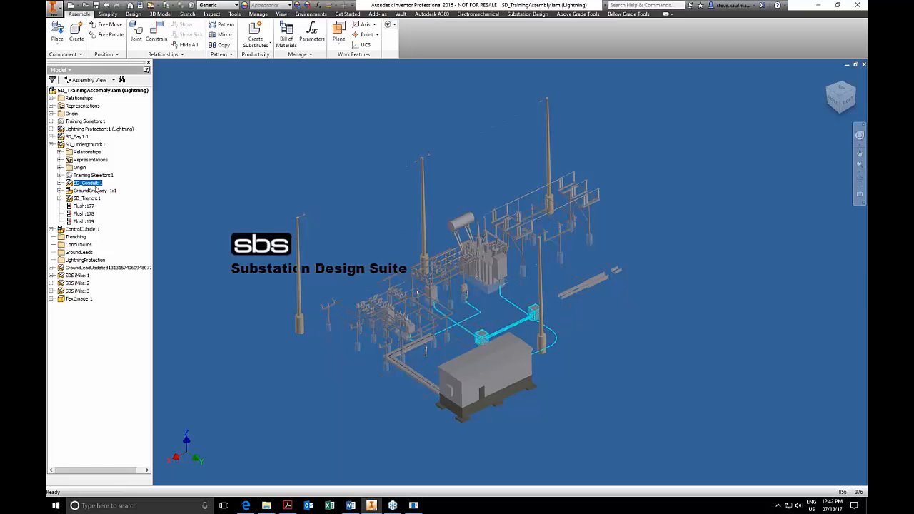
right_click(93, 184)
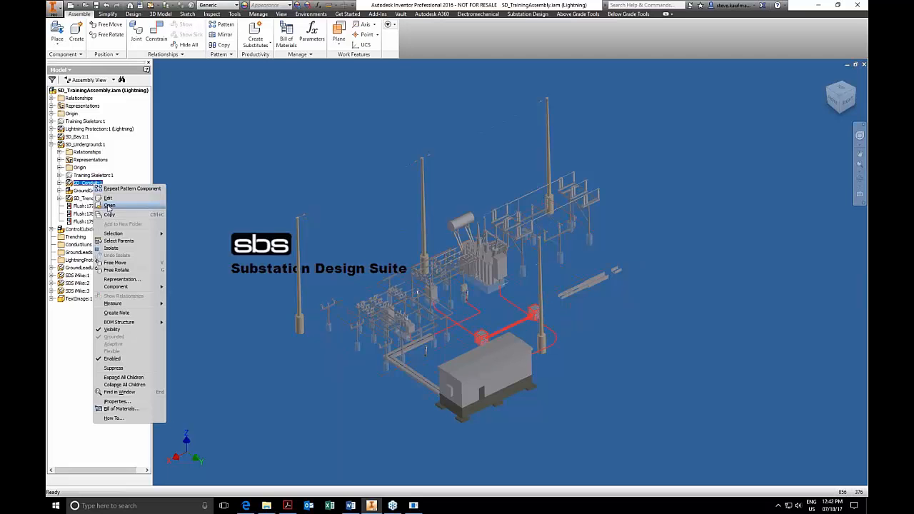
left_click(109, 205)
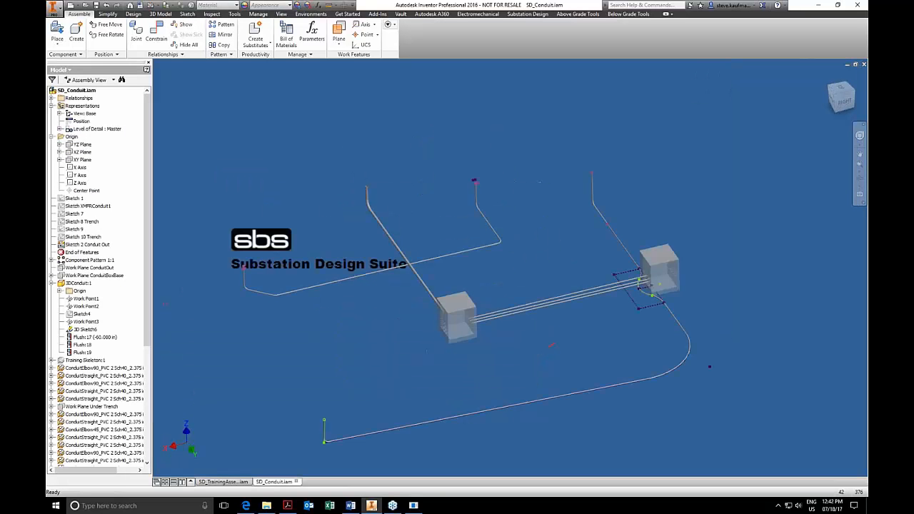
middle_click_drag(457, 286, 444, 262, "shift")
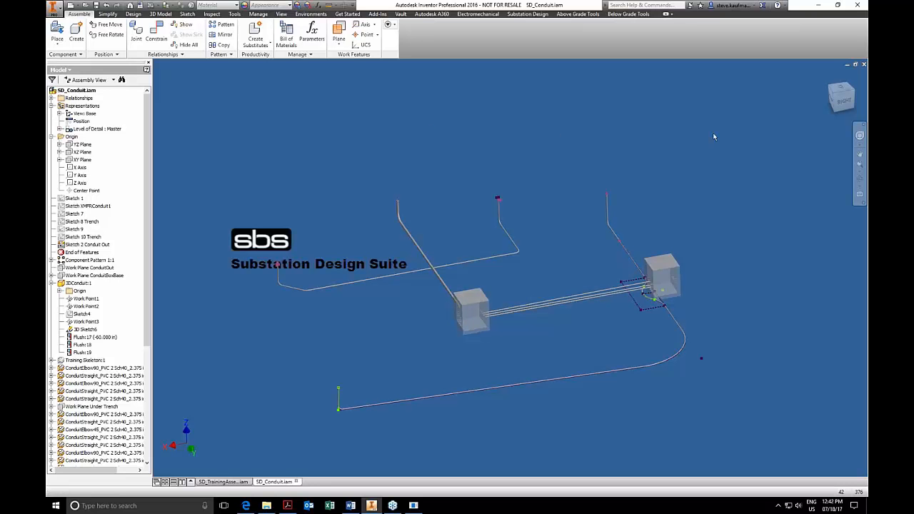
left_click(863, 65)
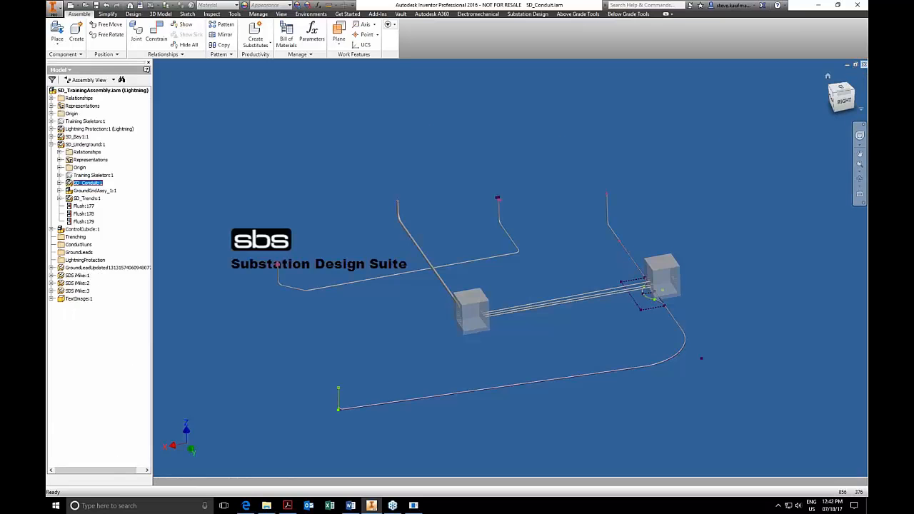
- Open the transformer assembly XFMR-T01 from within SD_Bay1
left_click(83, 137)
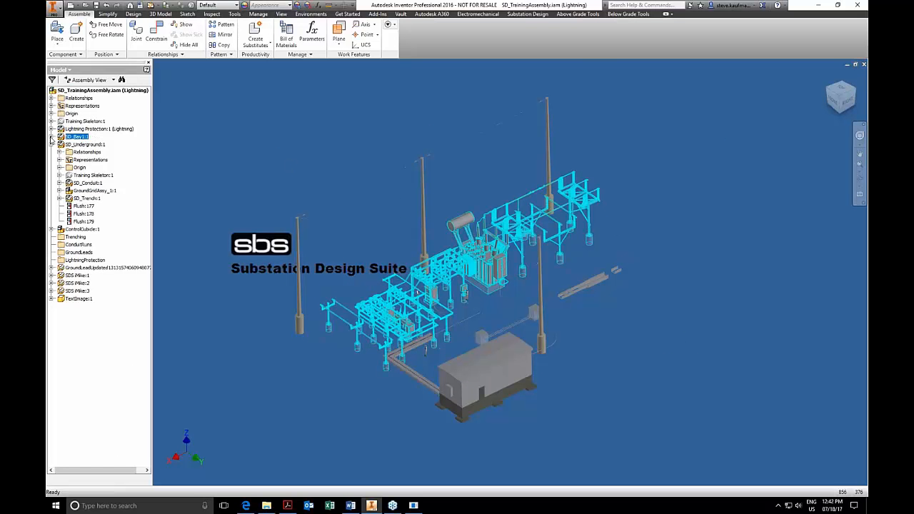
left_click(51, 138)
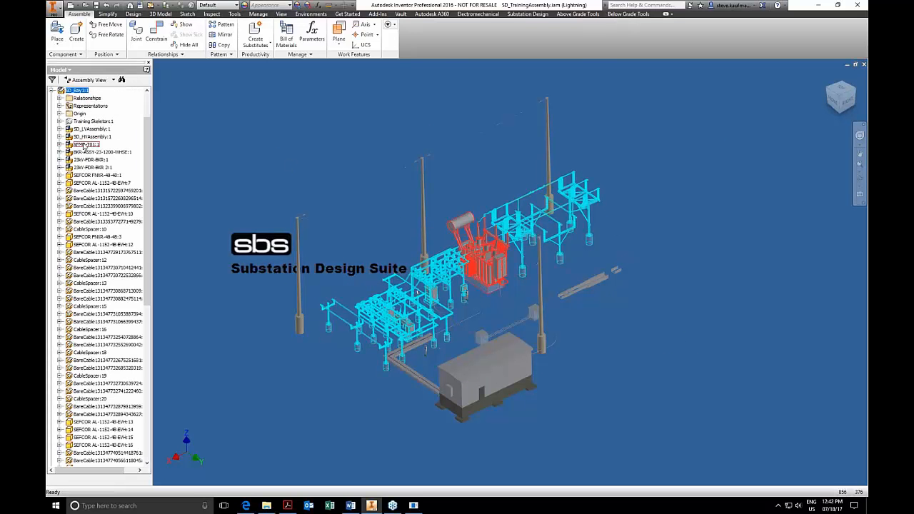
left_click(85, 145)
right_click(84, 146)
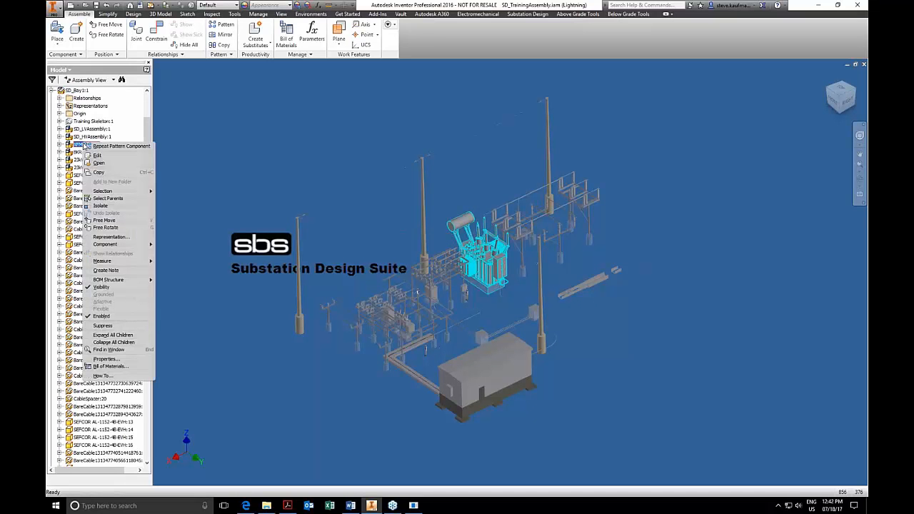
left_click(97, 163)
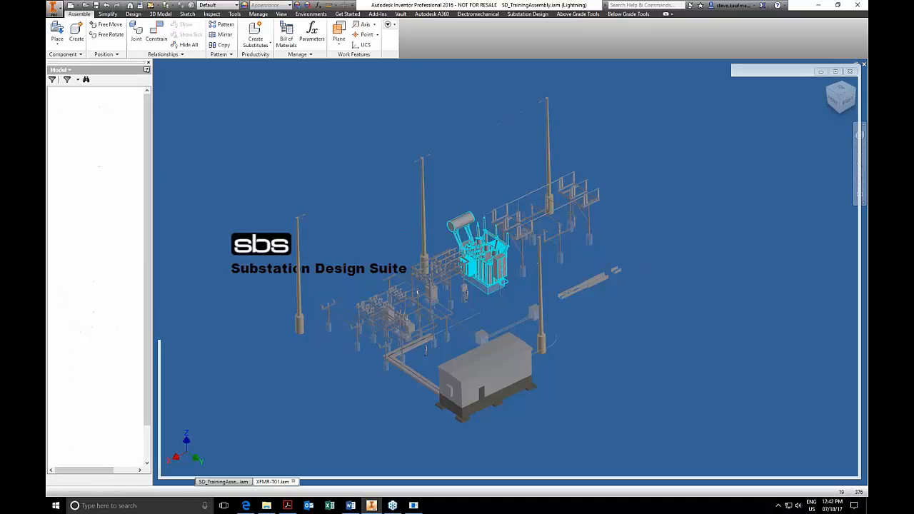
- Add a 90-degree elbow to the open end of the vertical conduit at the transformer base and swing it away from the neighbouring conduit
middle_click_drag(593, 300, 475, 250, "shift")
scroll(586, 393, "down", 3)
scroll(500, 379, "down", 5)
middle_click_drag(500, 379, 549, 358, "shift")
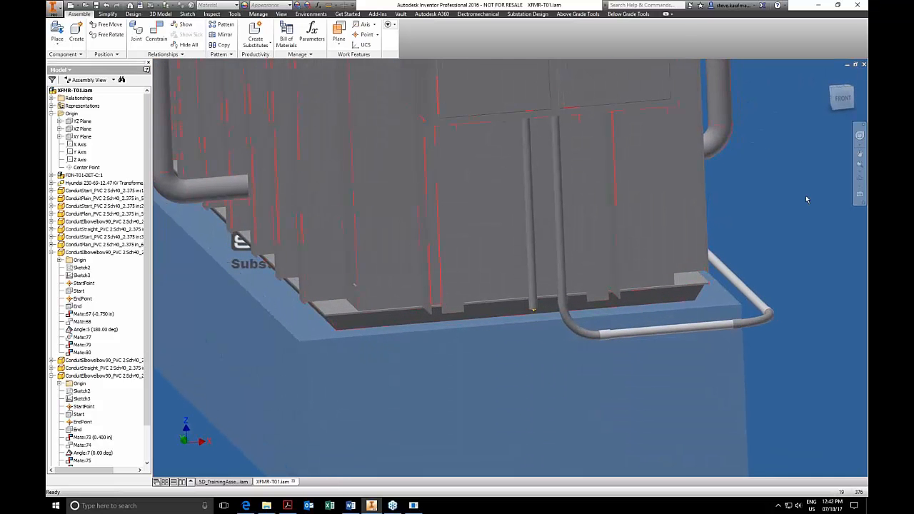
left_click(626, 15)
left_click(529, 30)
left_click(531, 316)
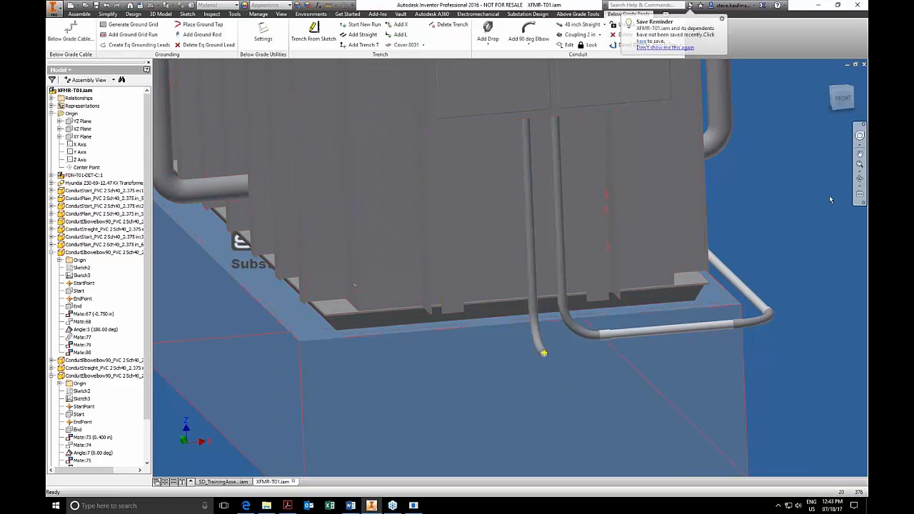
left_click_drag(538, 352, 480, 352)
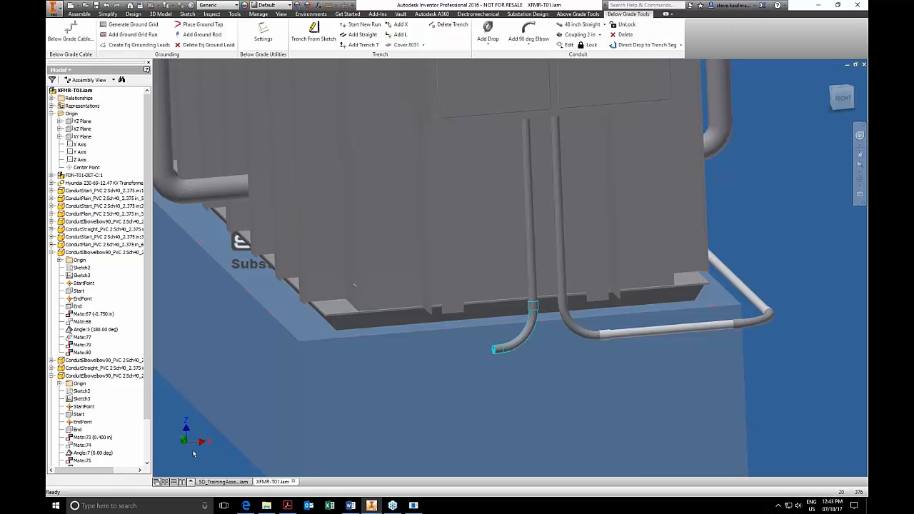
left_click(80, 13)
left_click(149, 47)
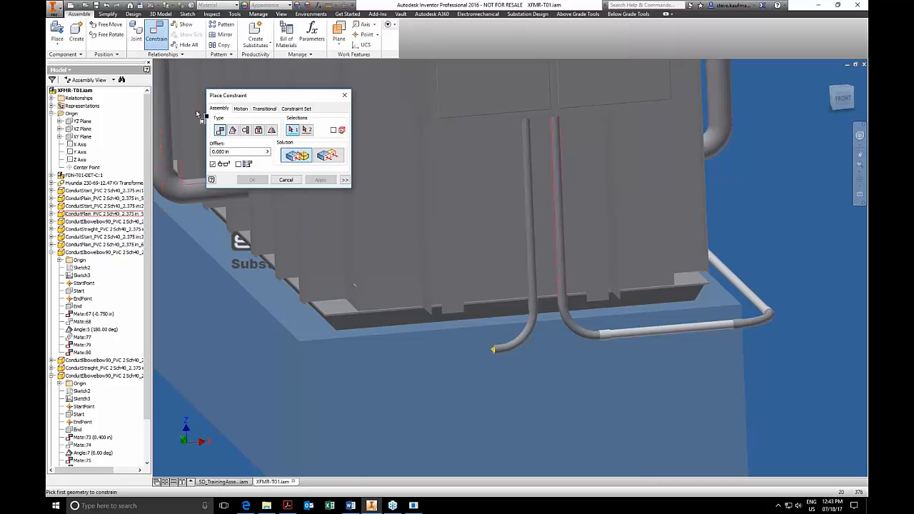
left_click(233, 130)
left_click(284, 155)
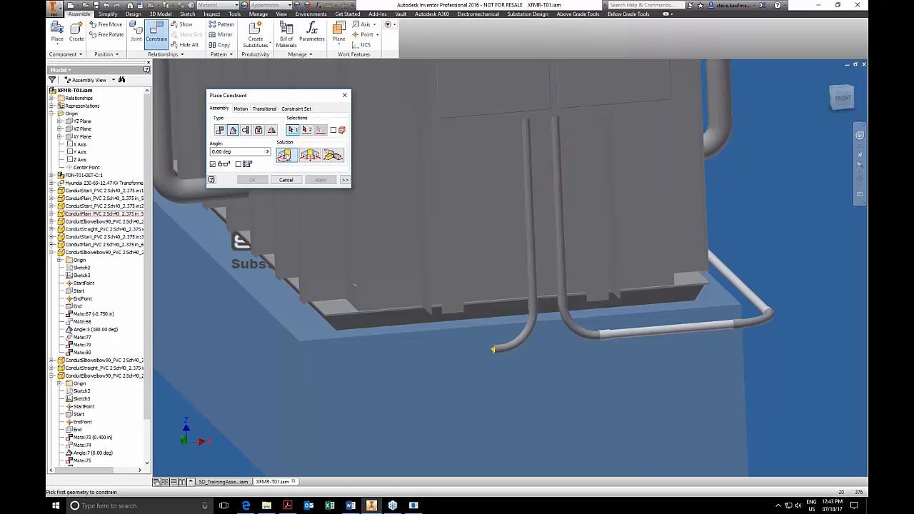
left_click(287, 180)
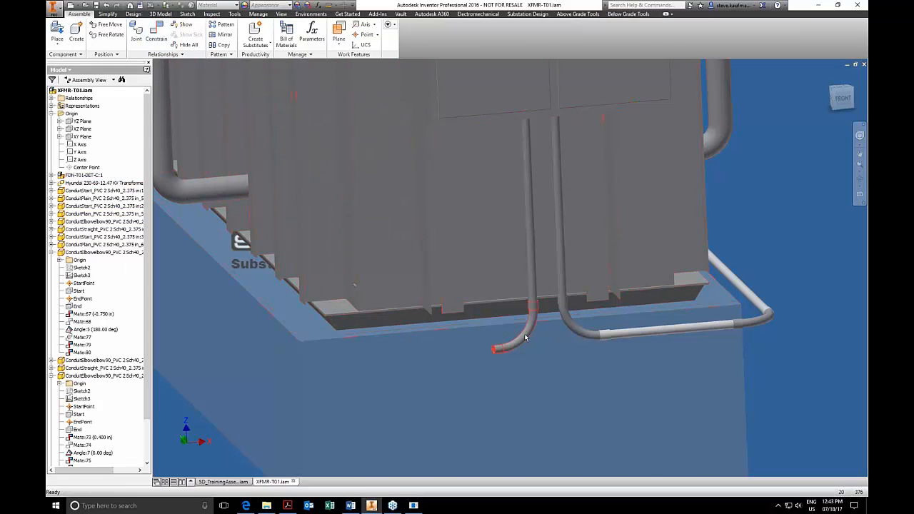
- Constrain the new elbow's XY plane to the assembly's front-facing vertical origin plane with a 0-degree directed angle
right_click(525, 337)
left_click(492, 348)
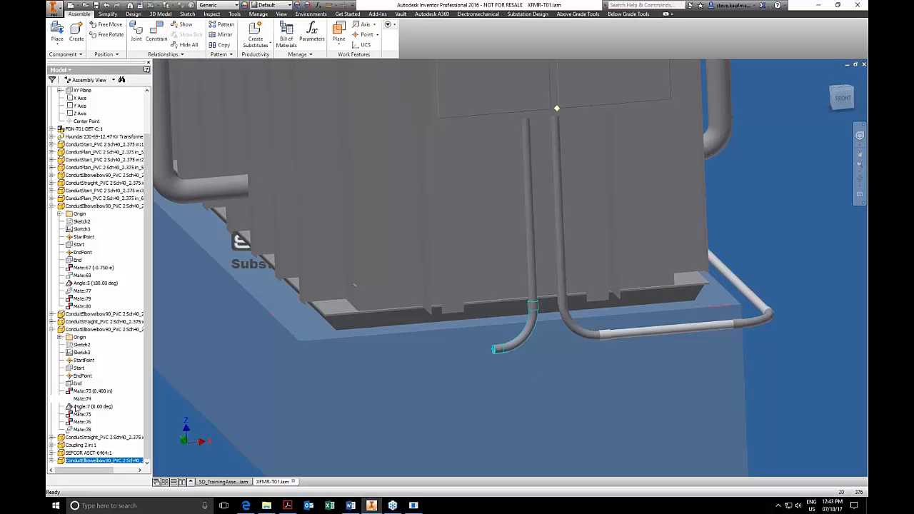
left_click(53, 461)
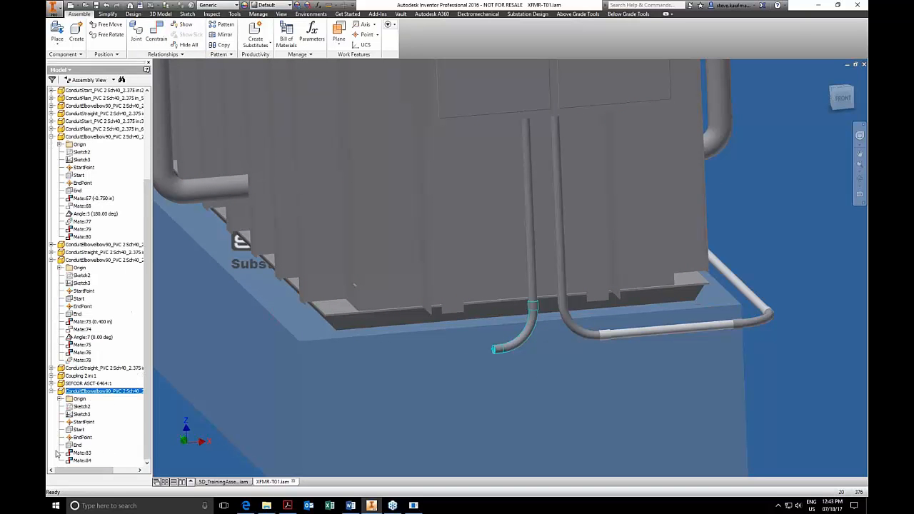
left_click(61, 400)
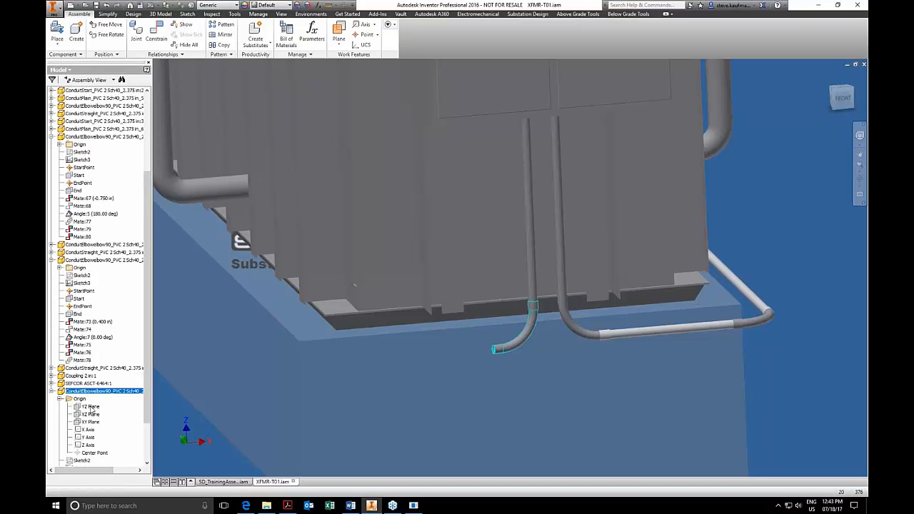
left_click(91, 422)
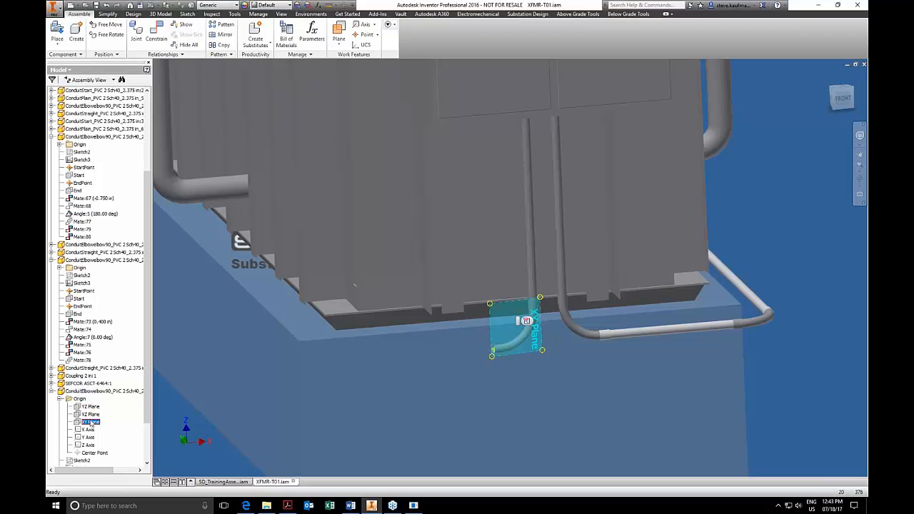
left_click(159, 27)
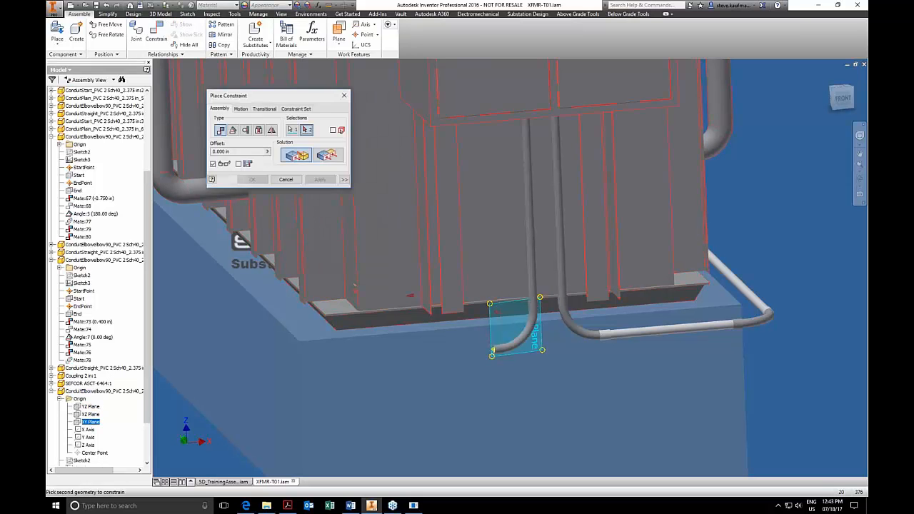
left_click(233, 130)
left_click(283, 155)
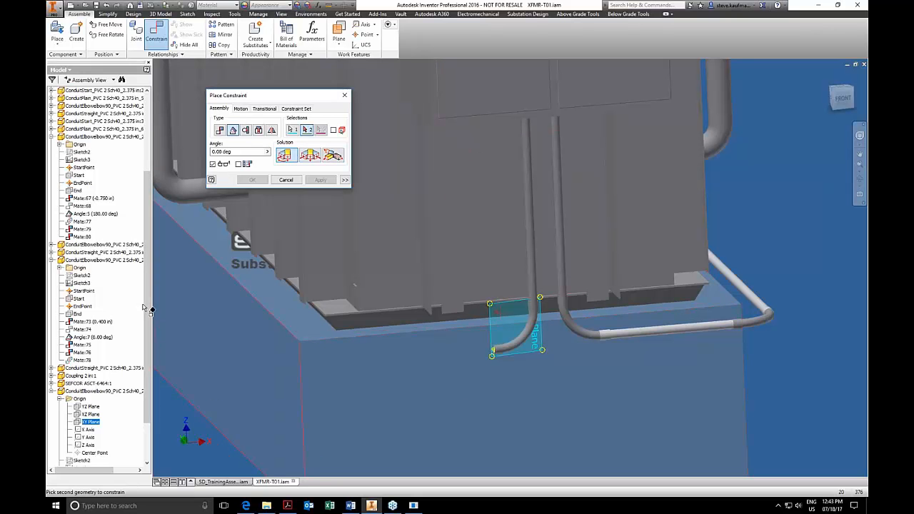
left_click_drag(147, 315, 148, 184)
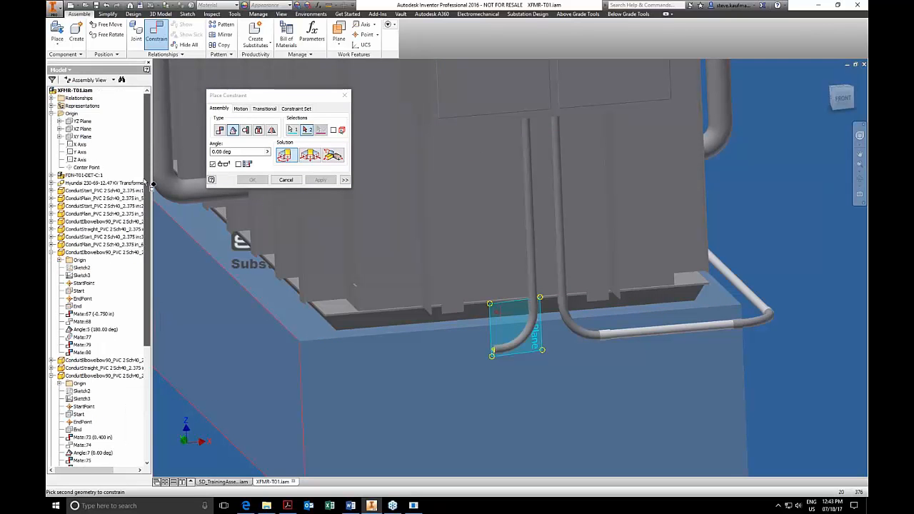
left_click(93, 136)
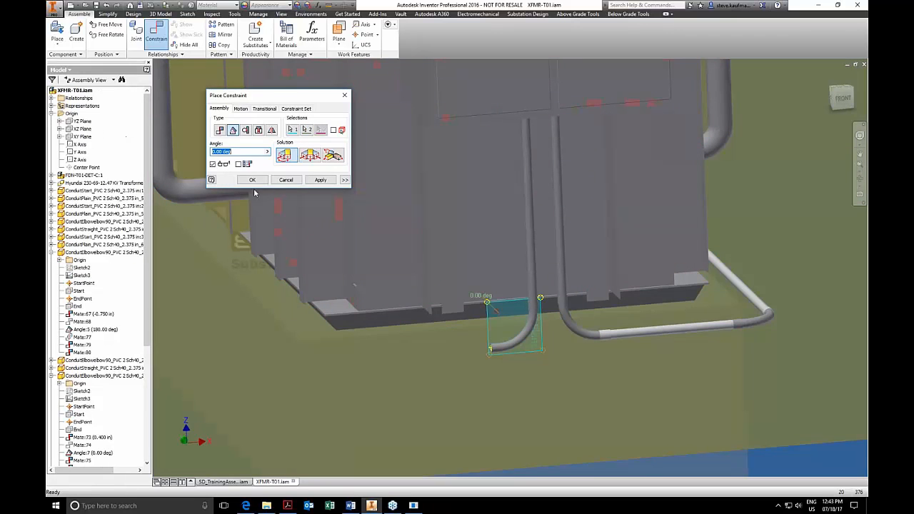
left_click(321, 182)
left_click(287, 180)
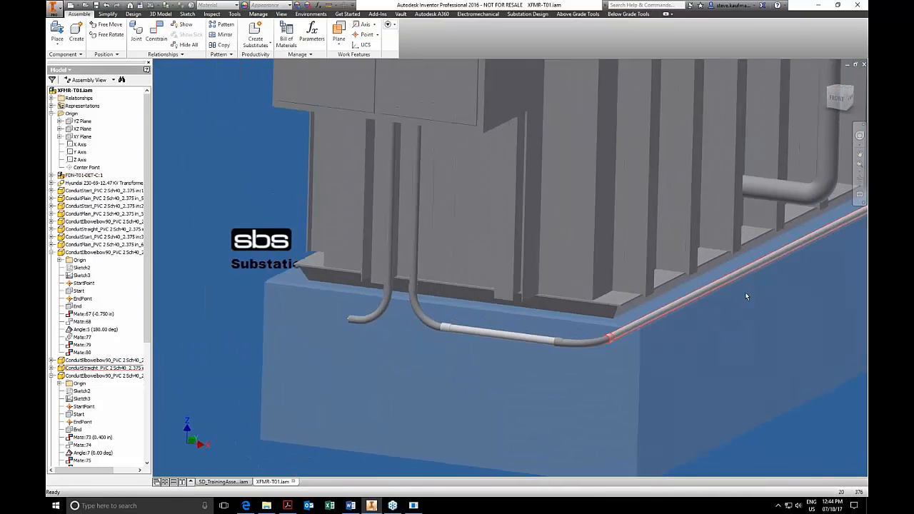
- Add a 33-inch Variable Length Straight conduit to the open end of the new 90-degree elbow
left_click(629, 14)
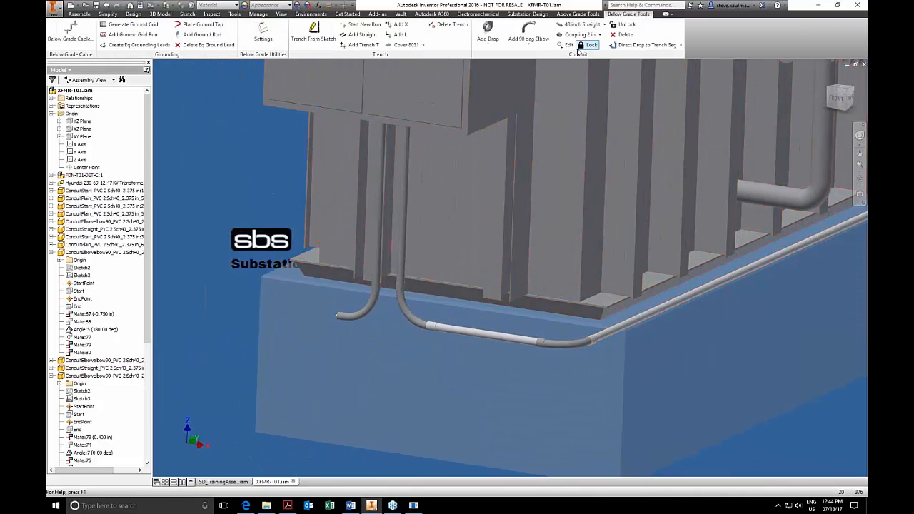
left_click(605, 25)
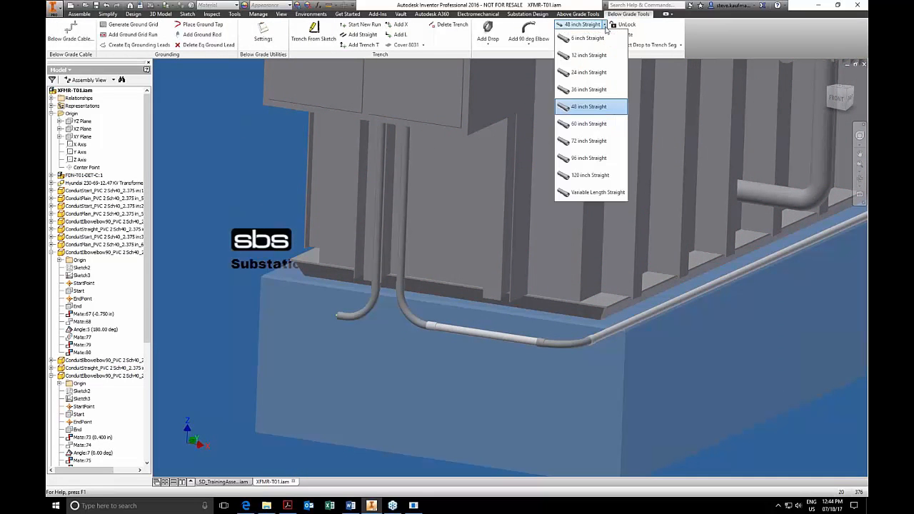
left_click(598, 193)
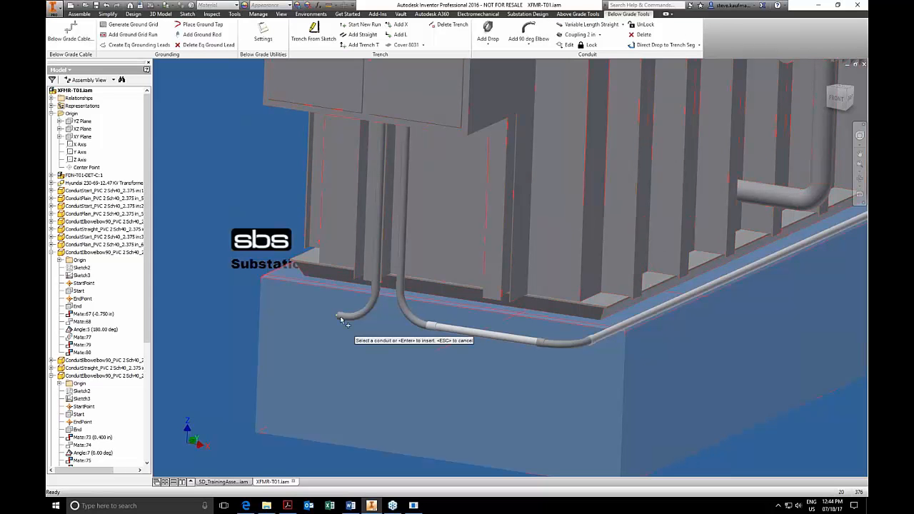
left_click(357, 348)
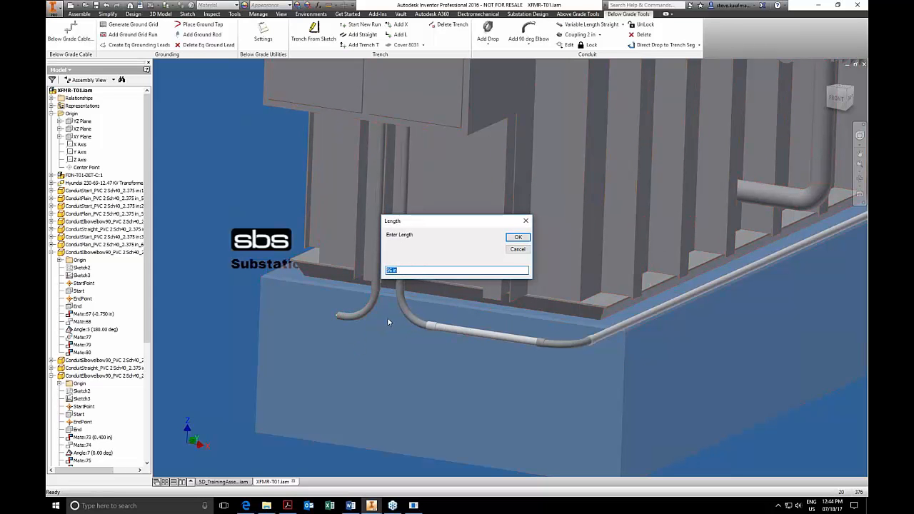
type("33")
left_click(516, 240)
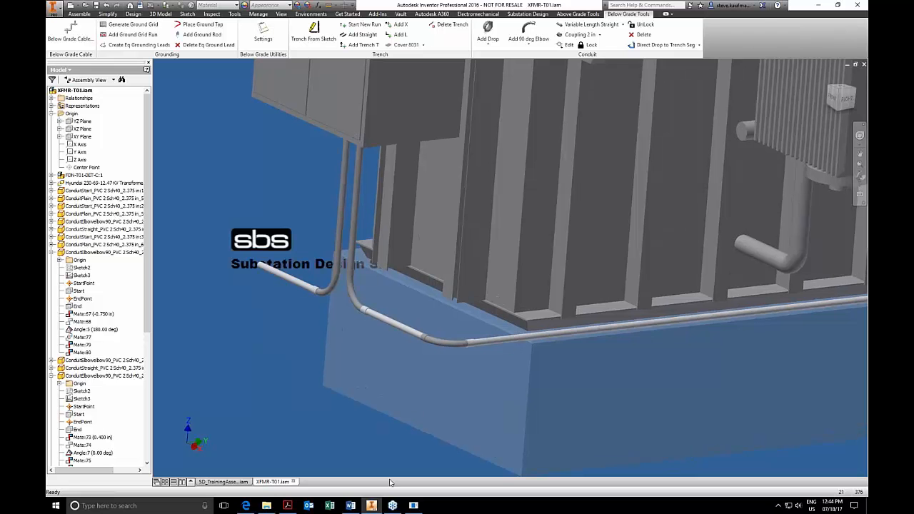
- Review the Conduit Fittings section of SDS Part Automation Requirements.pdf in Acrobat for required work points and planes, and return to Inventor
left_click(288, 506)
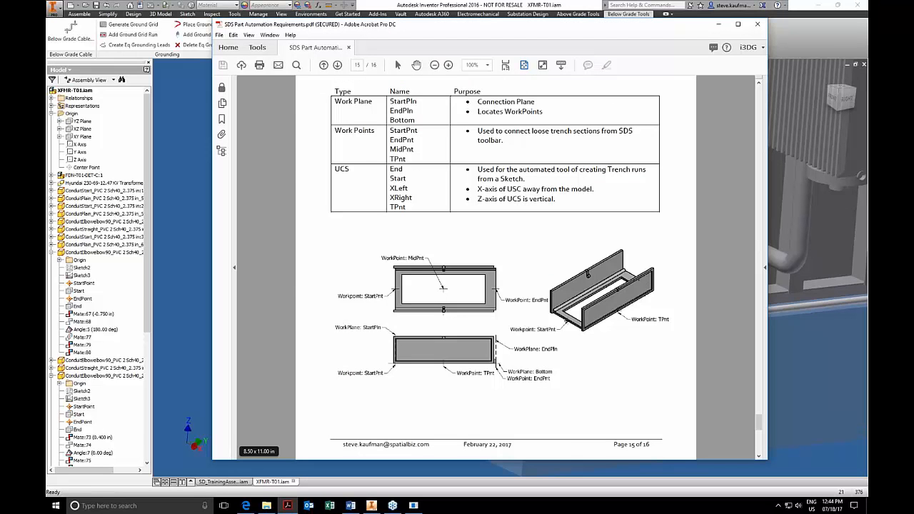
scroll(380, 359, "up", 5)
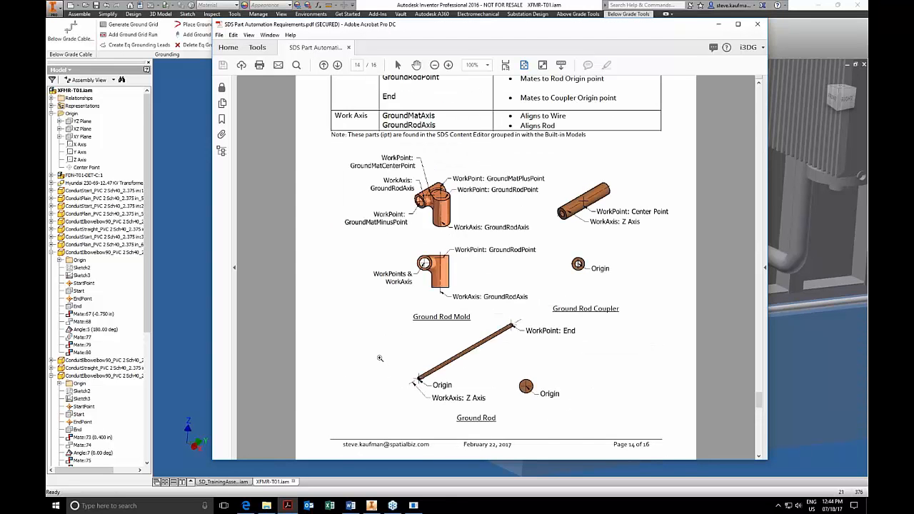
scroll(380, 359, "up", 20)
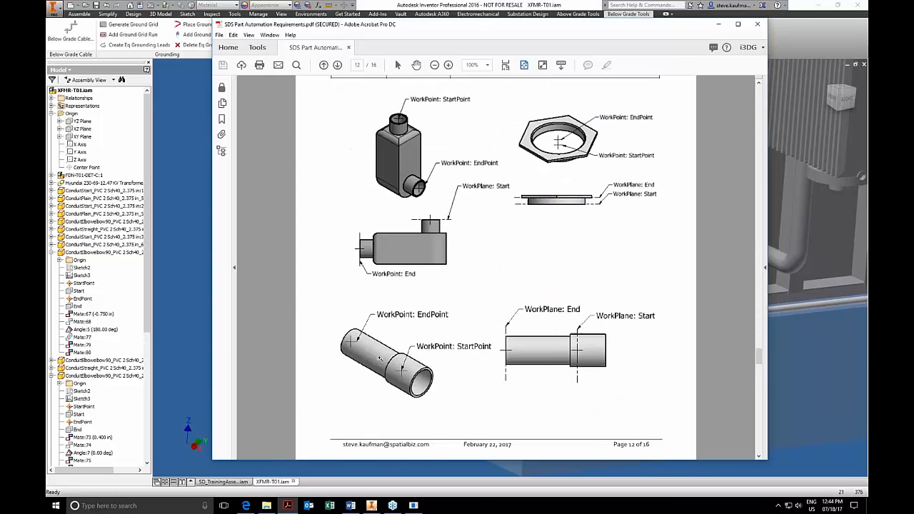
scroll(386, 353, "up", 4)
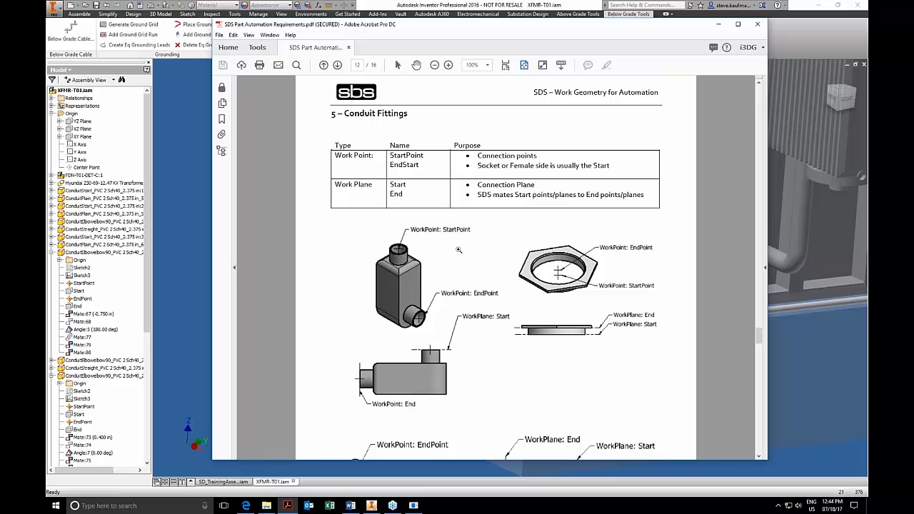
scroll(454, 314, "down", 2)
scroll(454, 314, "down", 2)
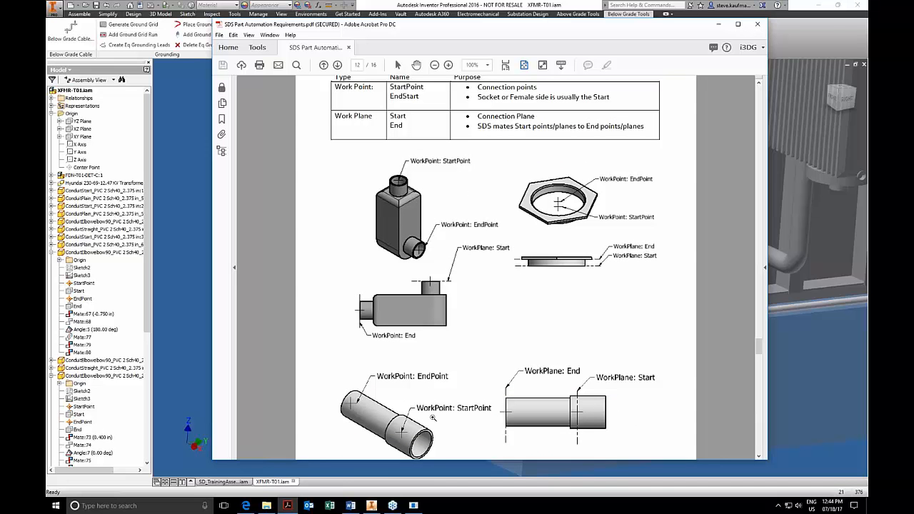
left_click(830, 28)
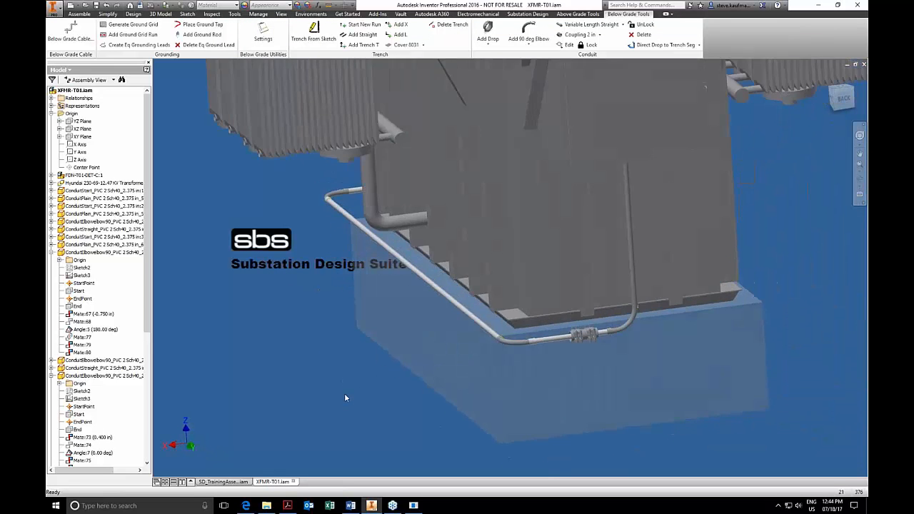
- Delete the bolted clamp fitting and the 2-inch coupling from the conduit run at the back of the transformer
scroll(345, 398, "down", 3)
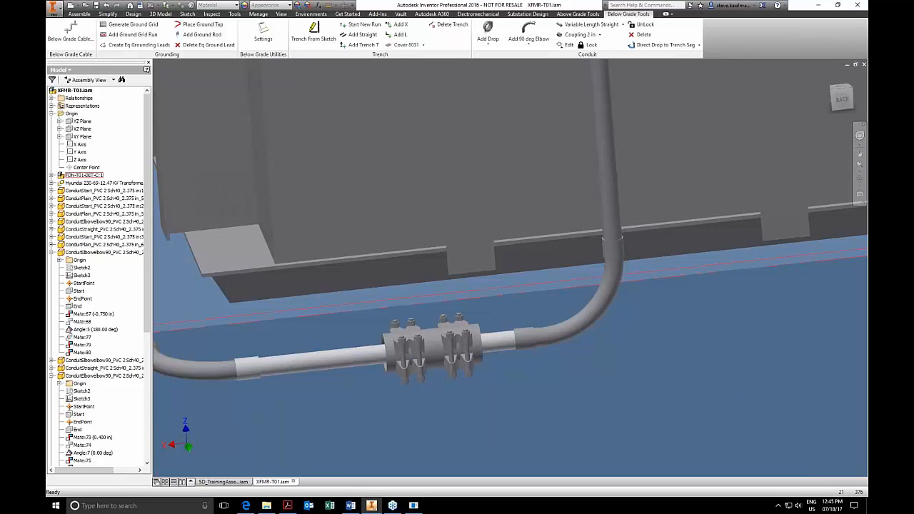
left_click(422, 348)
key("Delete")
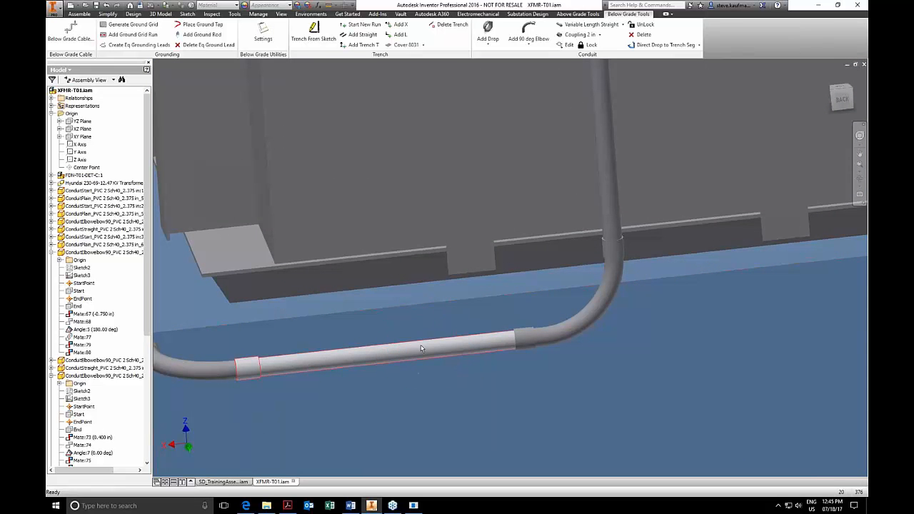
left_click(527, 346)
key("Delete")
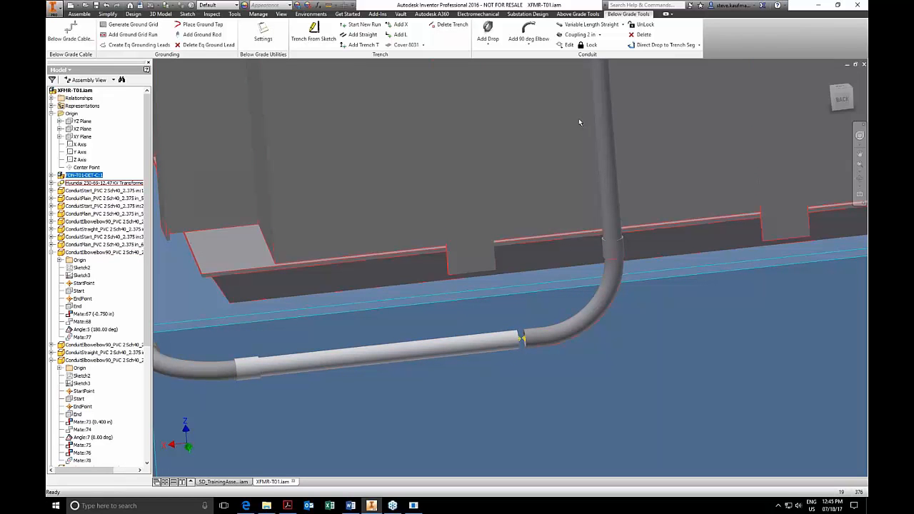
- Place a Coupling 2 in at the open elbow end behind the transformer, and delete it again without saving its edits
left_click(576, 35)
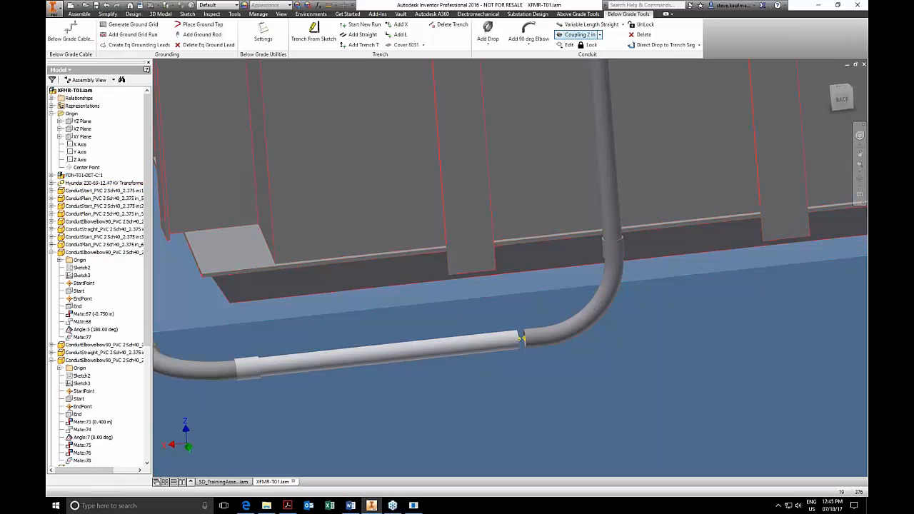
left_click(527, 342)
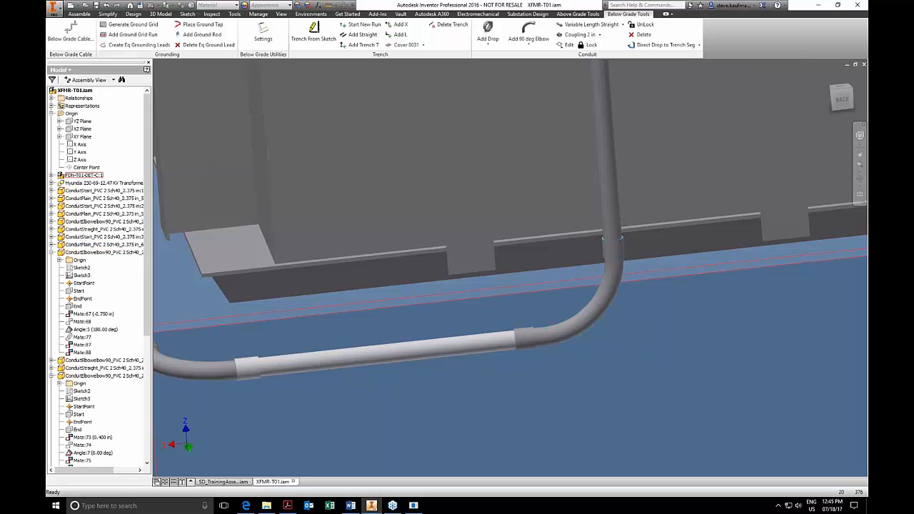
left_click(530, 343)
key("Delete")
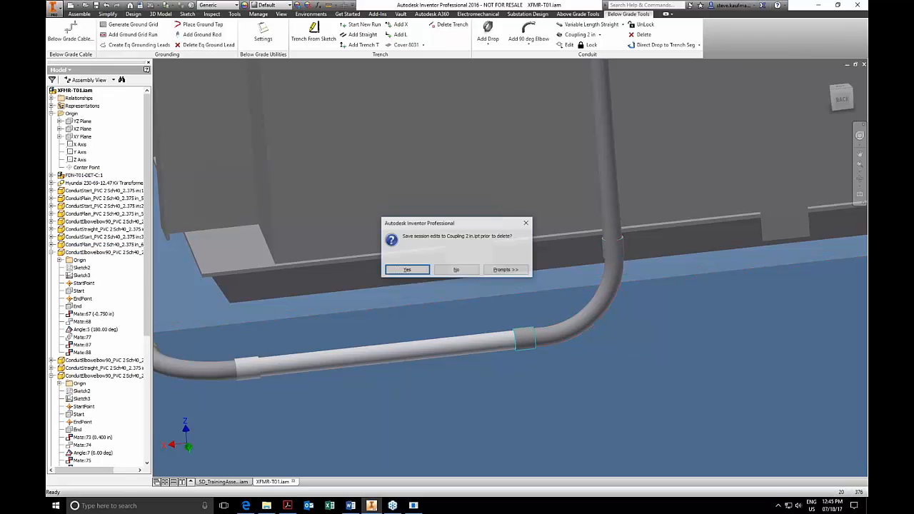
left_click(472, 274)
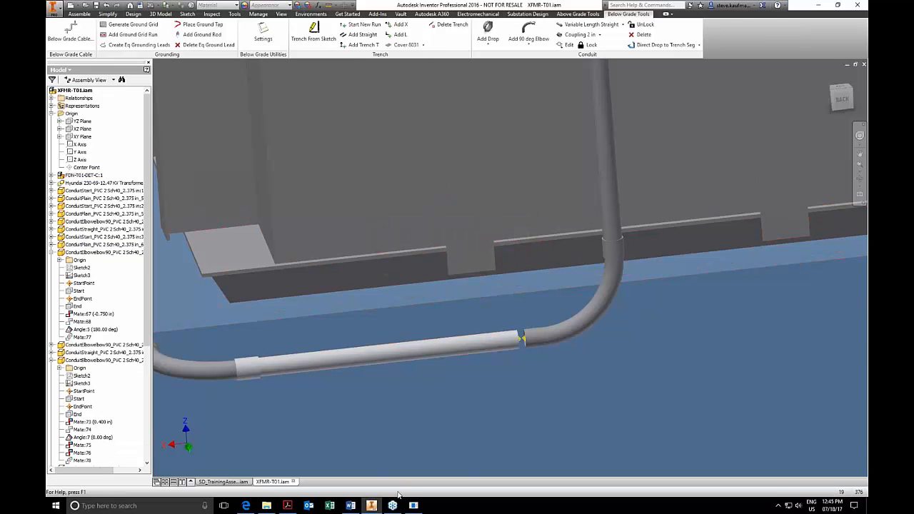
- Examine the Tool Bar Constraints note in SD_TrainingAssembly for how conduit items are placed, and return to XFMR-T01
left_click(223, 481)
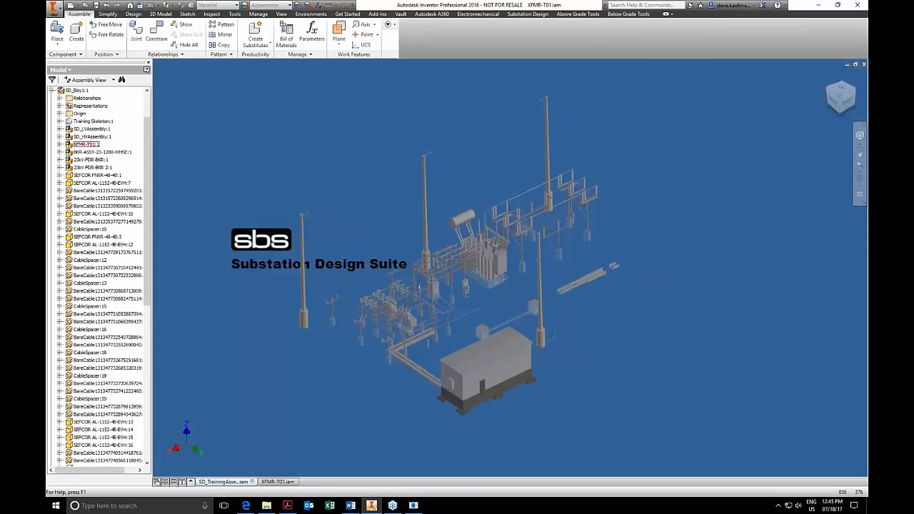
middle_click_drag(501, 315, 407, 268, "shift")
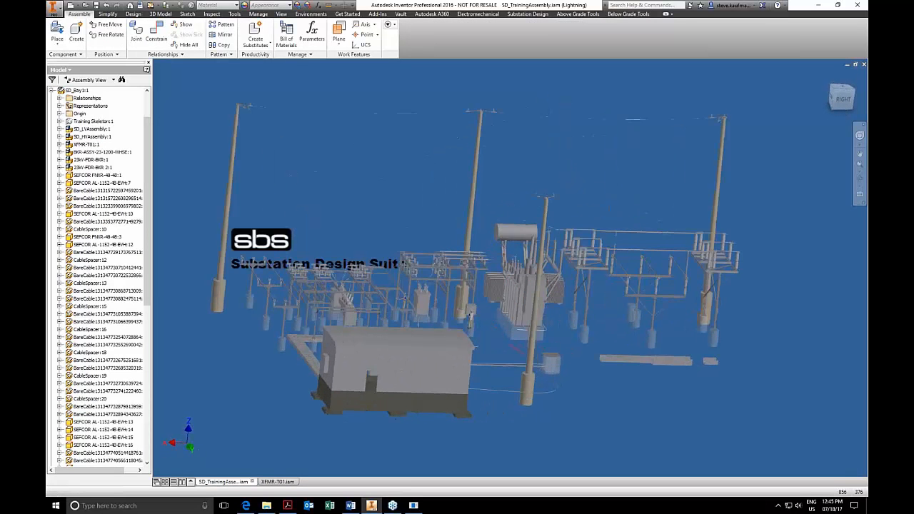
scroll(641, 343, "up", 6)
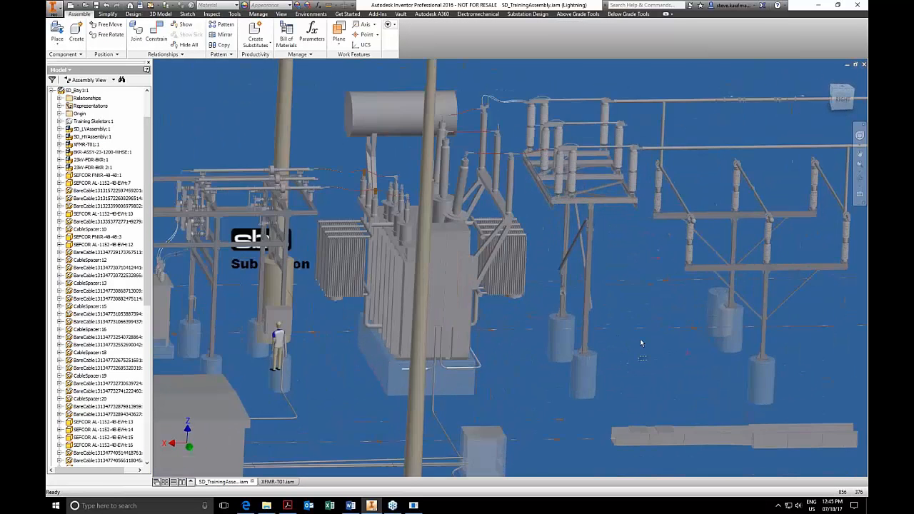
scroll(640, 344, "up", 8)
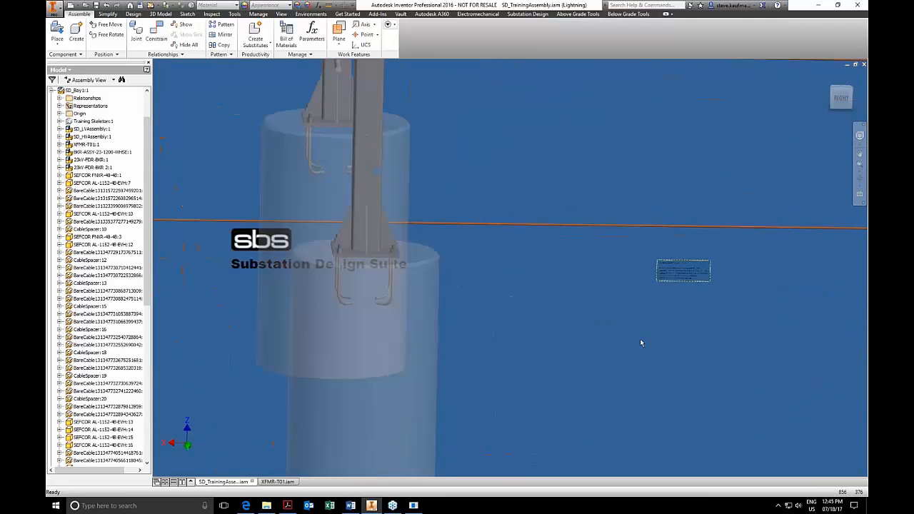
scroll(641, 343, "up", 8)
scroll(640, 343, "up", 4)
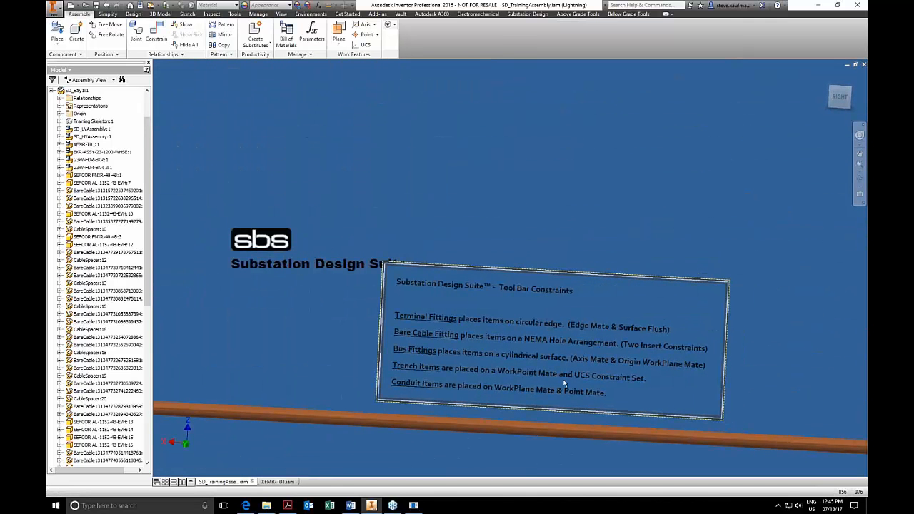
left_click(279, 483)
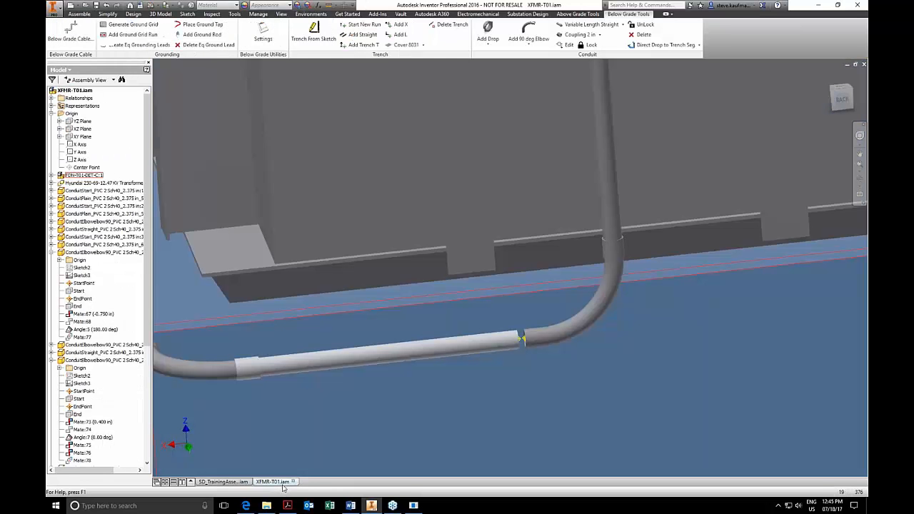
left_click(227, 482)
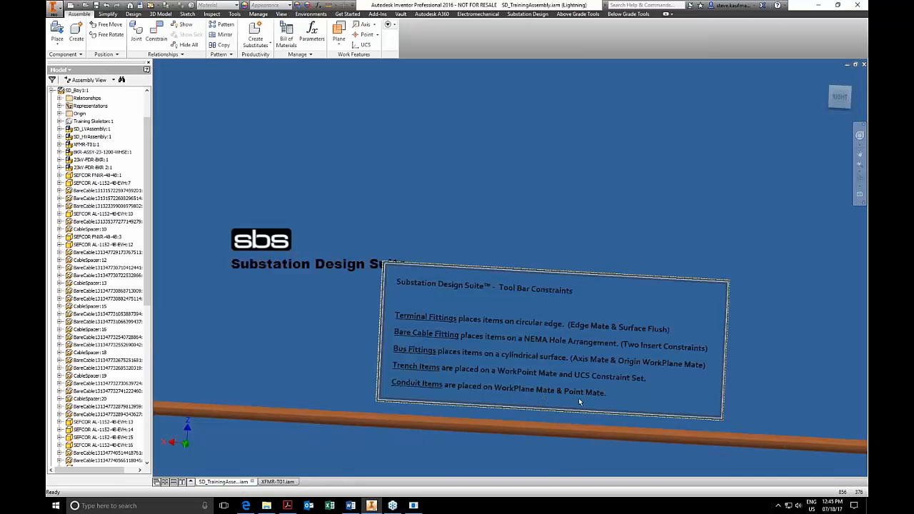
left_click(278, 482)
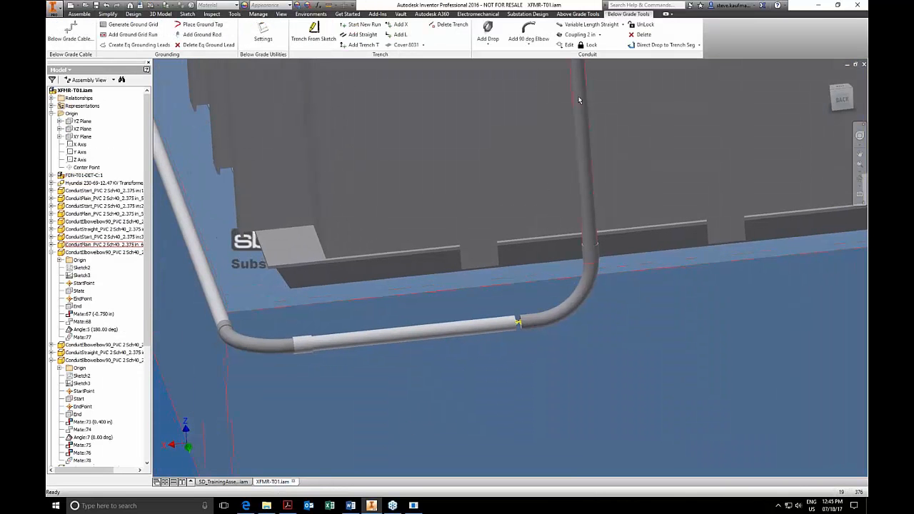
- Place a Coupling 2 in at the open elbow end behind the transformer and examine its two mate constraints in the model browser
left_click(577, 35)
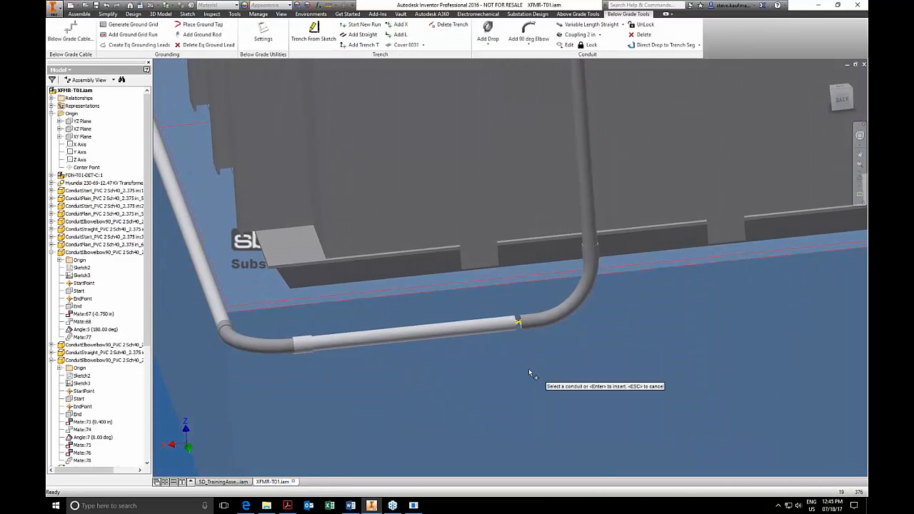
left_click(520, 329)
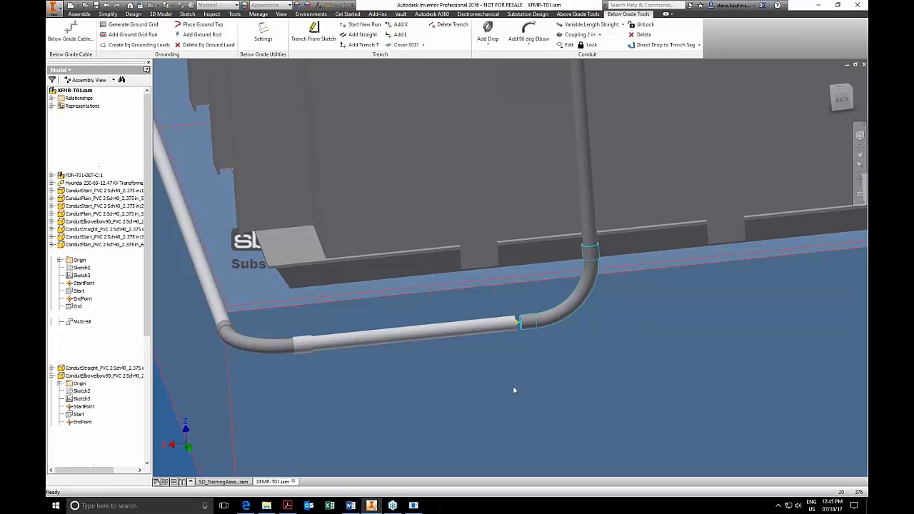
right_click(520, 331)
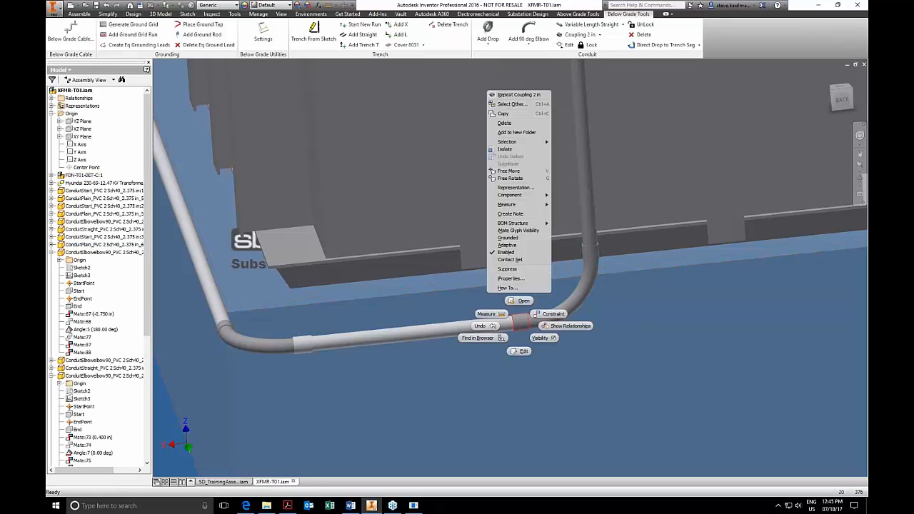
left_click(491, 340)
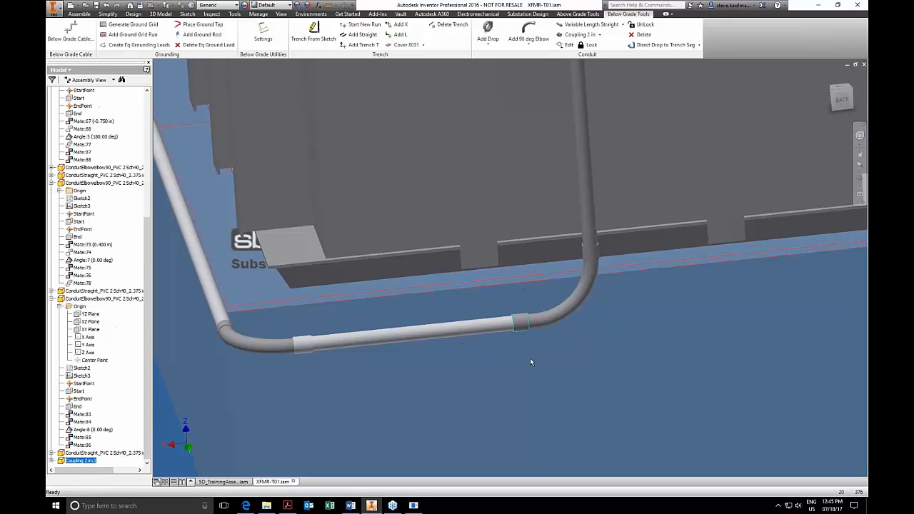
left_click(51, 461)
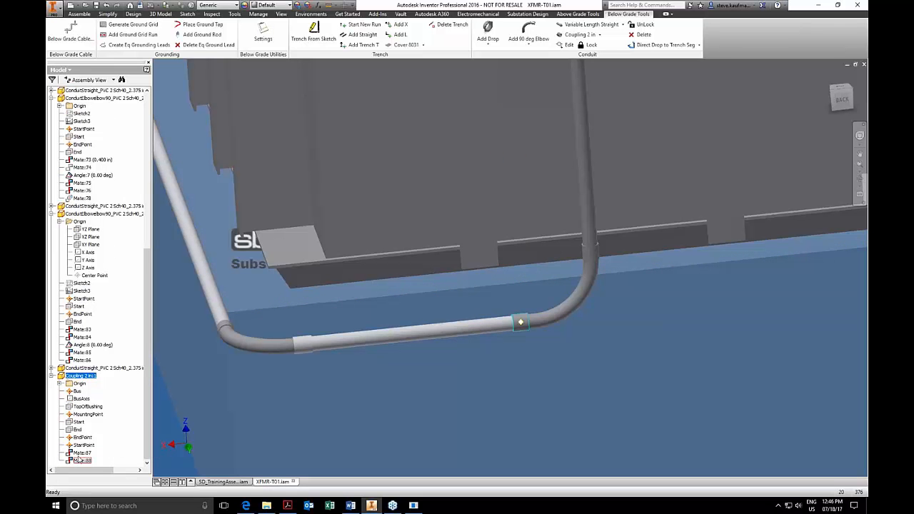
left_click(80, 454)
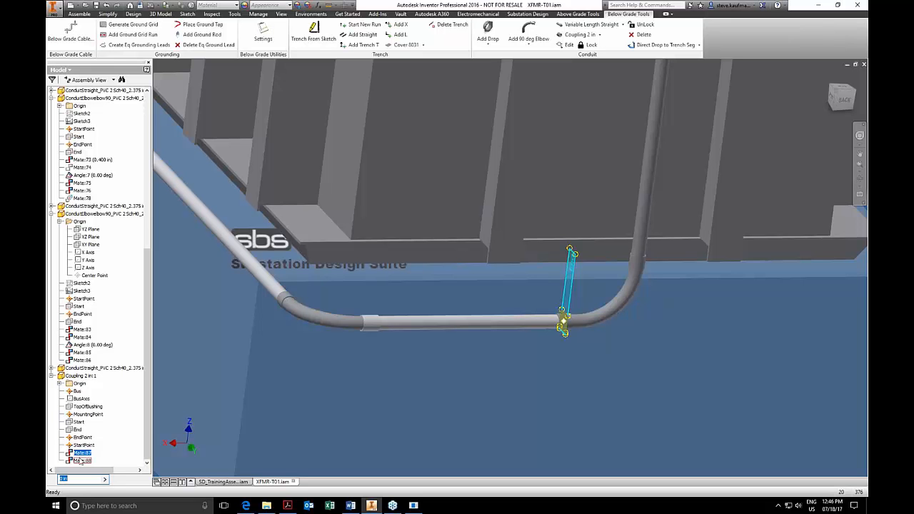
left_click(82, 461)
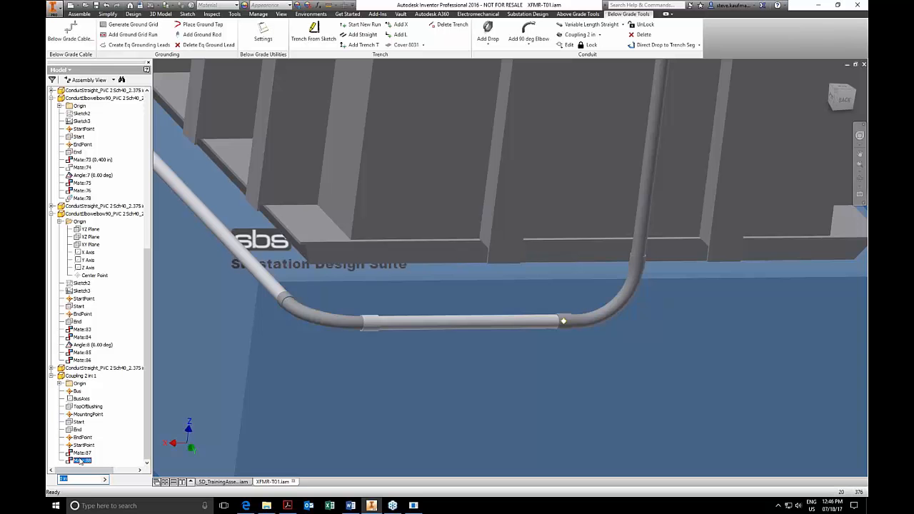
middle_click_drag(486, 378, 488, 380, "shift")
- Delete the 2-inch coupling from the elbow end, saving its session edits
left_click(519, 351)
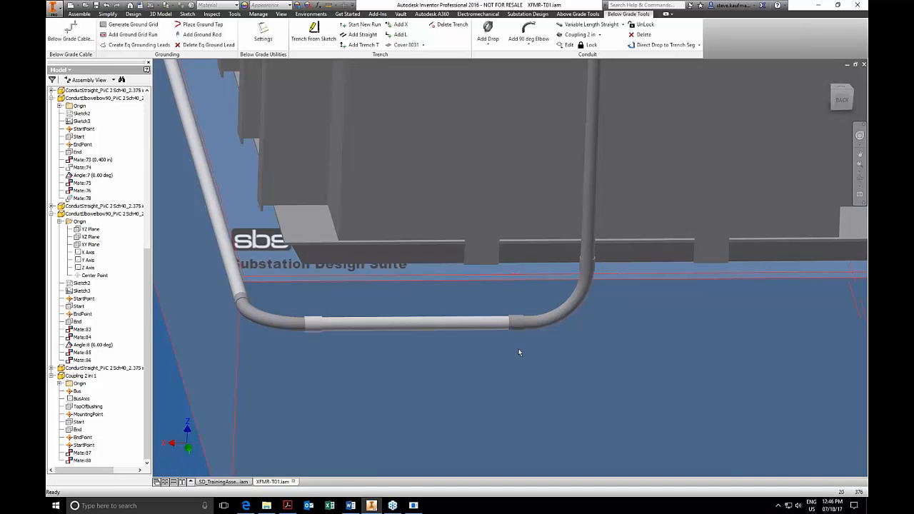
left_click(517, 323)
key("Delete")
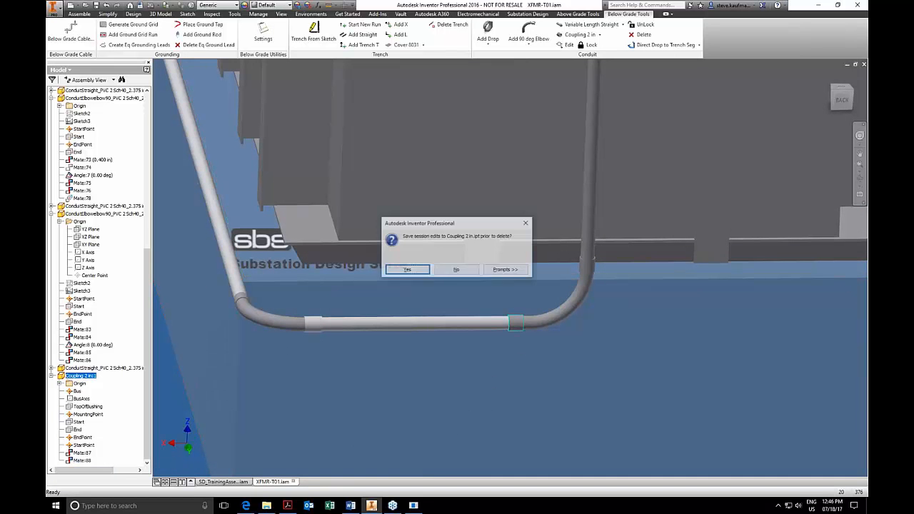
left_click(406, 270)
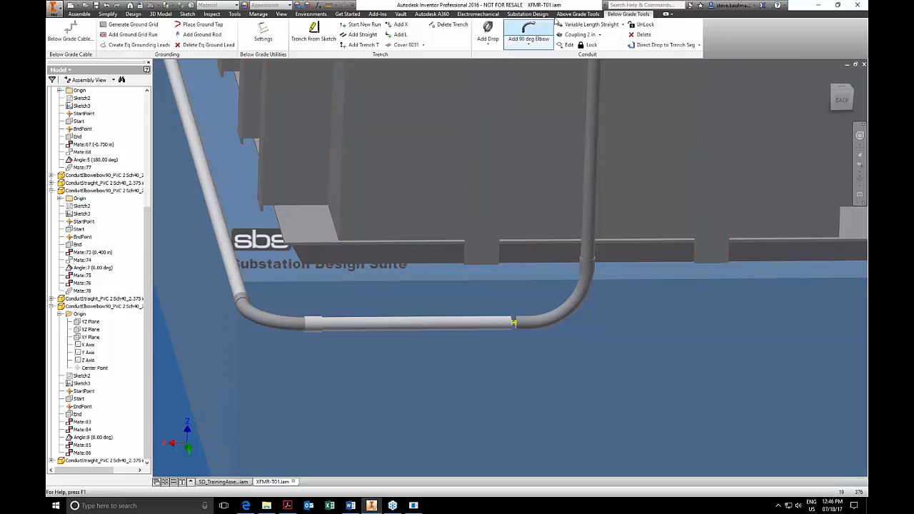
- Place a Carlon E940J terminal fitting on the circular face of the open elbow end
left_click(578, 13)
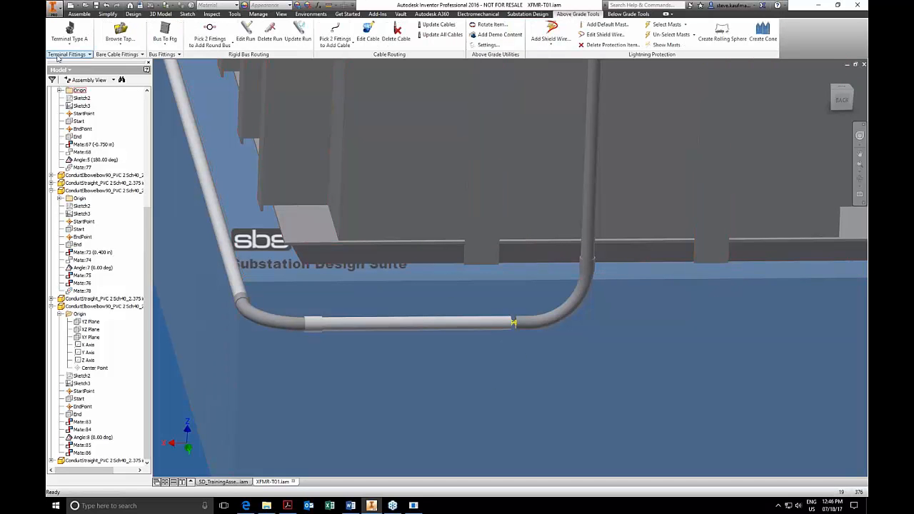
left_click(85, 54)
left_click(74, 83)
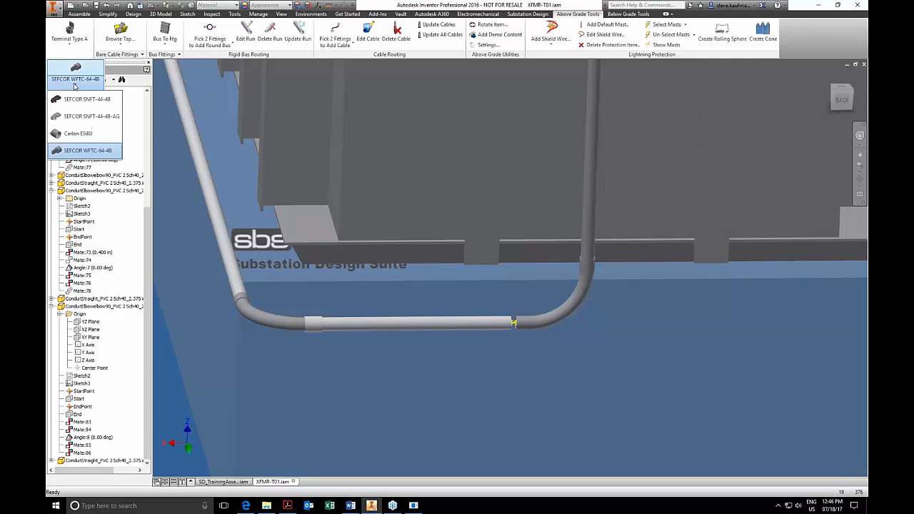
left_click(78, 136)
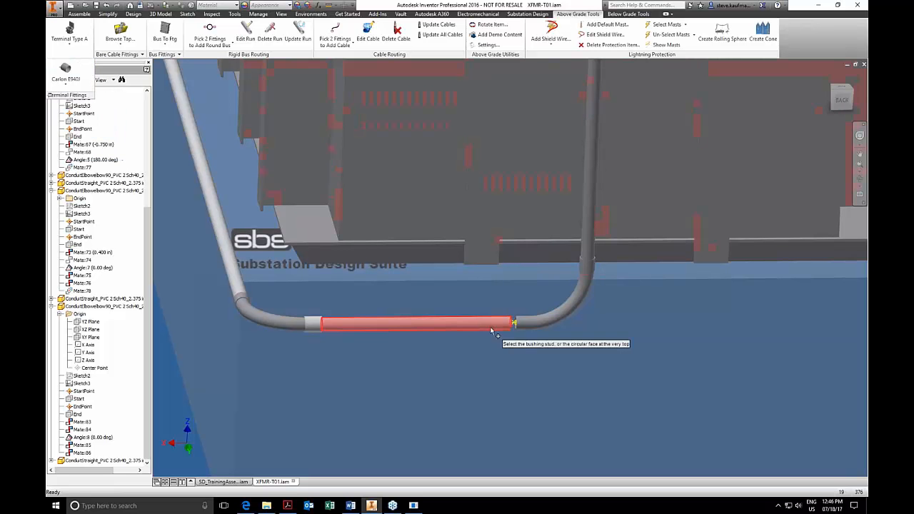
scroll(515, 329, "up", 3)
scroll(516, 330, "up", 2)
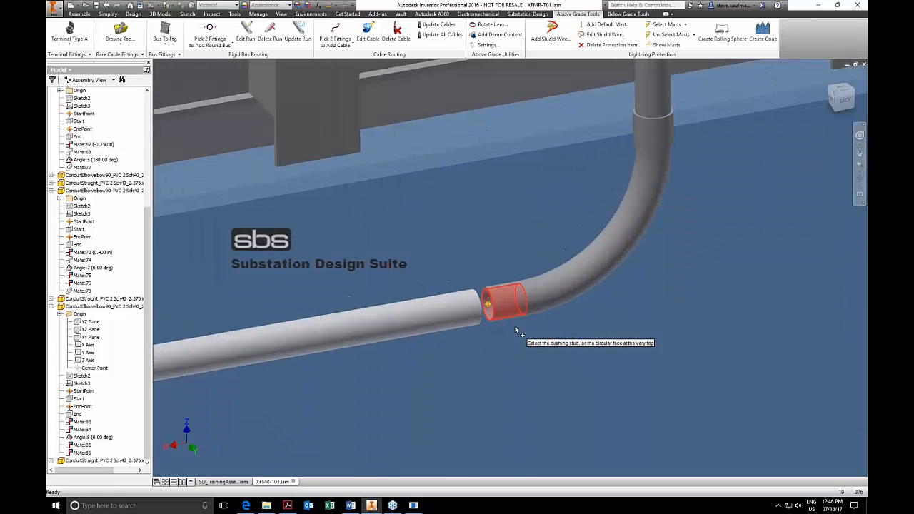
left_click(498, 320)
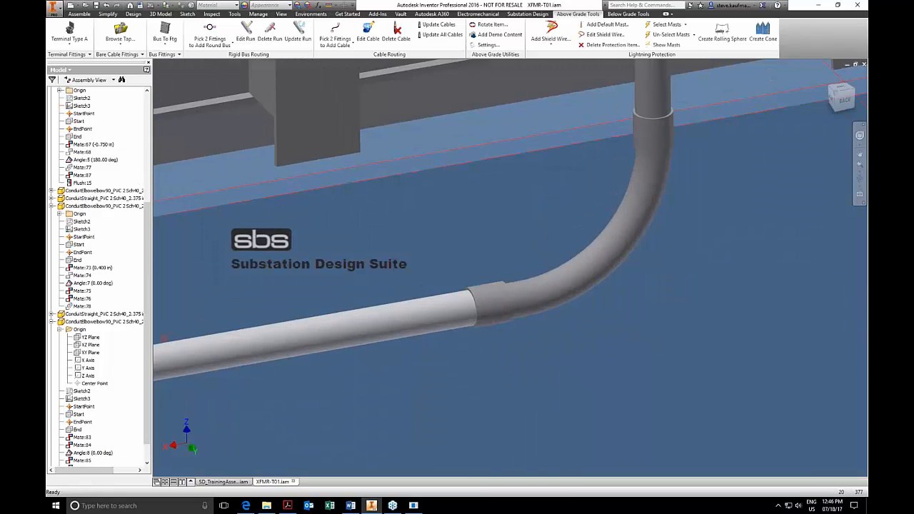
- Delete the Carlon E940J fitting from the elbow end
middle_click_drag(496, 330, 472, 337, "shift")
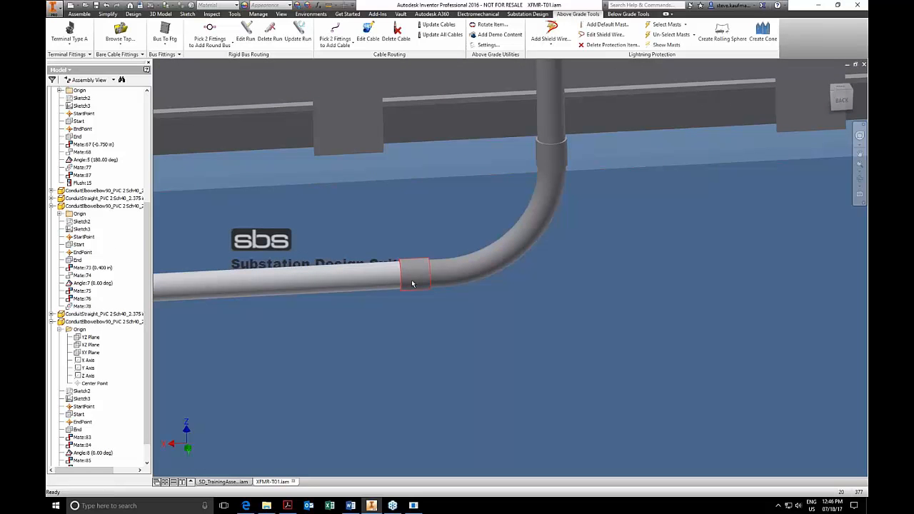
mouse_move(411, 283)
left_click(408, 269)
left_click(453, 337)
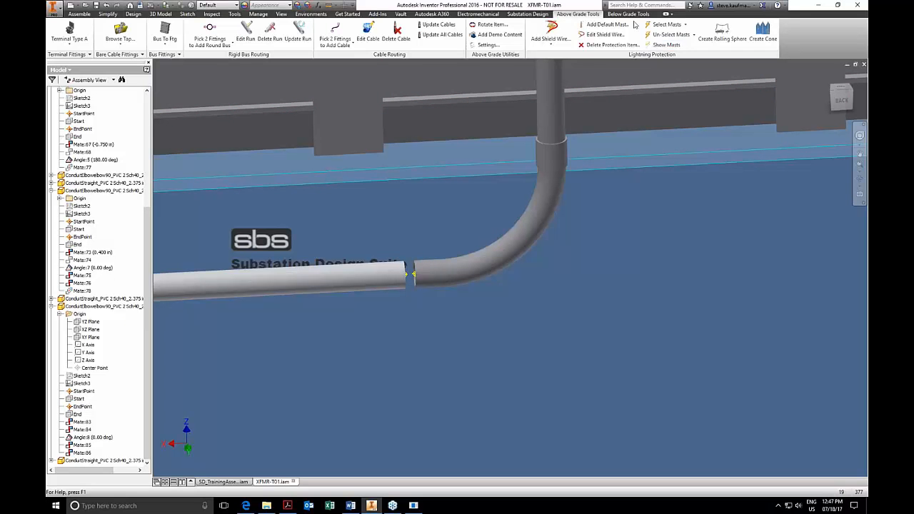
- Insert a Coupling 2 in from the conduit tools at the open elbow end
left_click(629, 13)
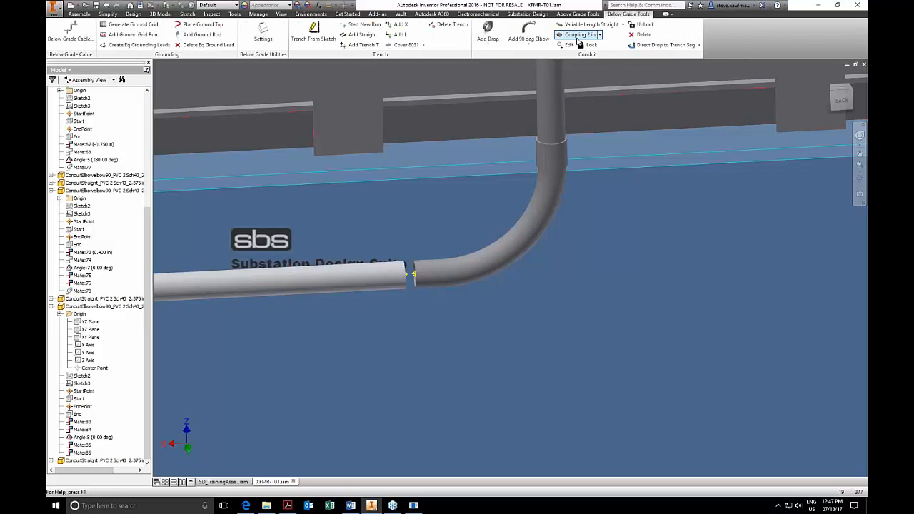
left_click(578, 35)
left_click(418, 278)
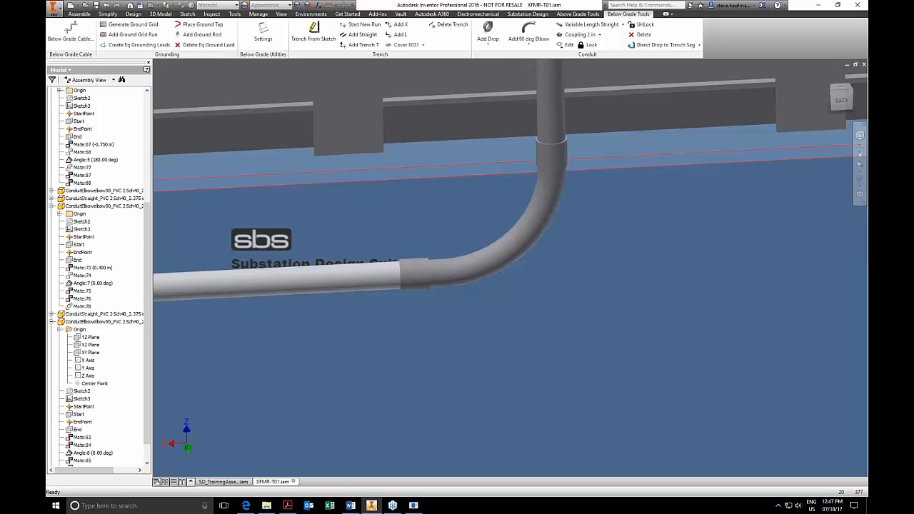
scroll(611, 252, "down", 5)
scroll(611, 252, "up", 2)
scroll(511, 302, "down", 2)
- Locate the 2-inch coupling in the model browser and try to set the offset of its Mate:87 constraint to 12
left_click(515, 300)
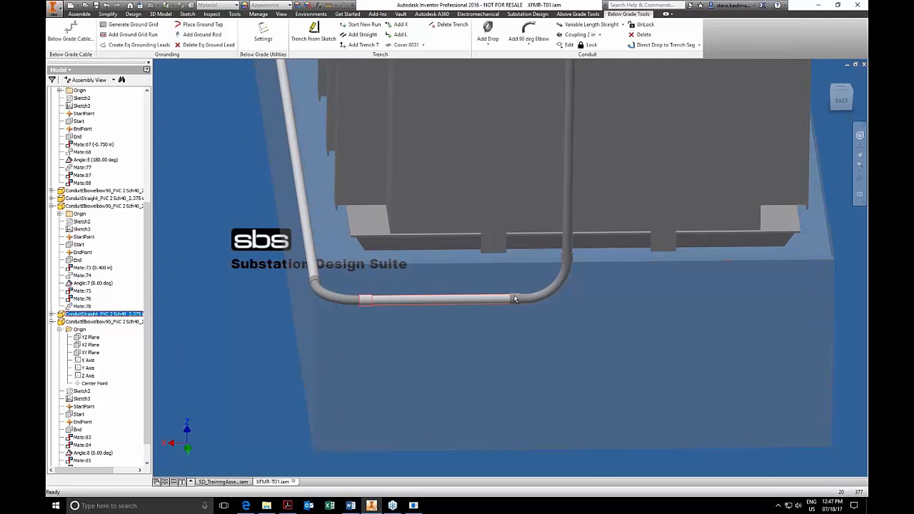
right_click(514, 297)
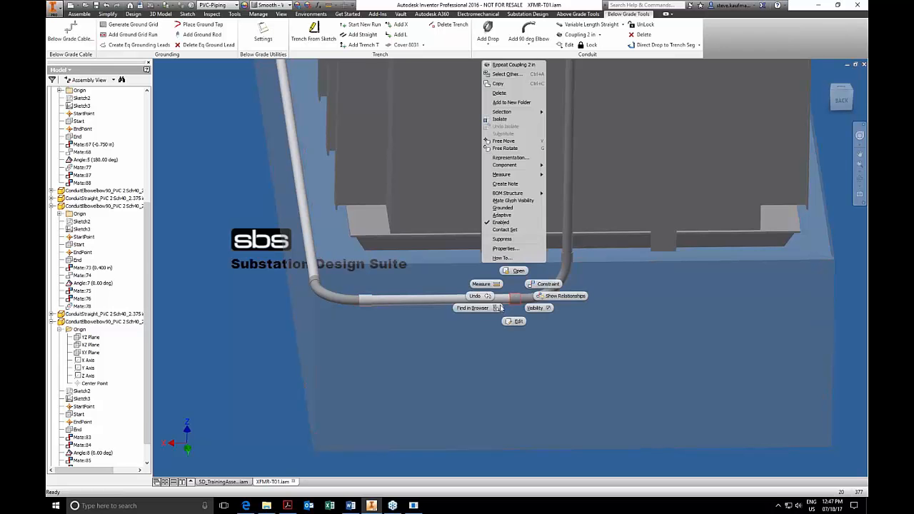
left_click(498, 308)
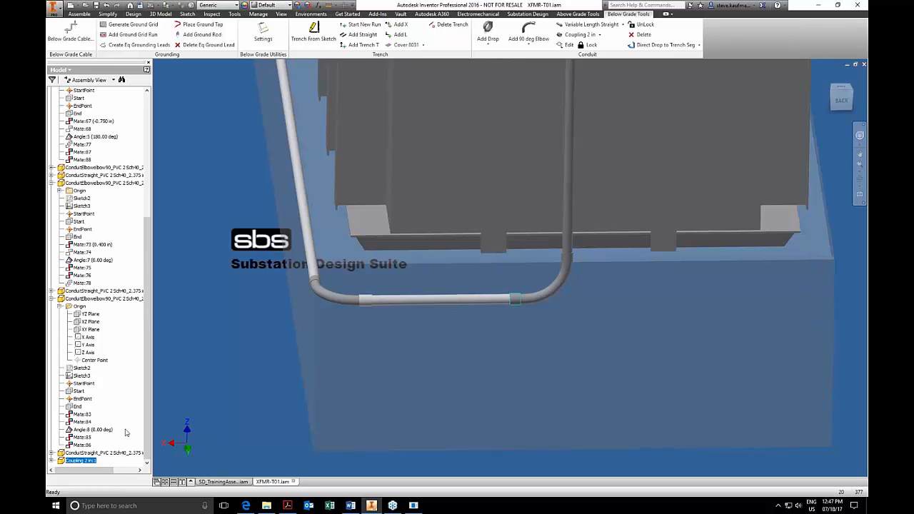
left_click(53, 461)
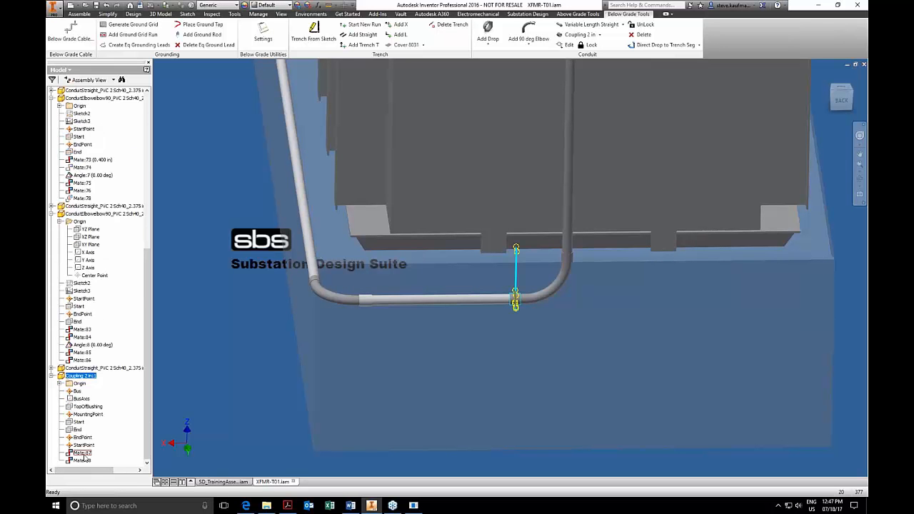
left_click(82, 454)
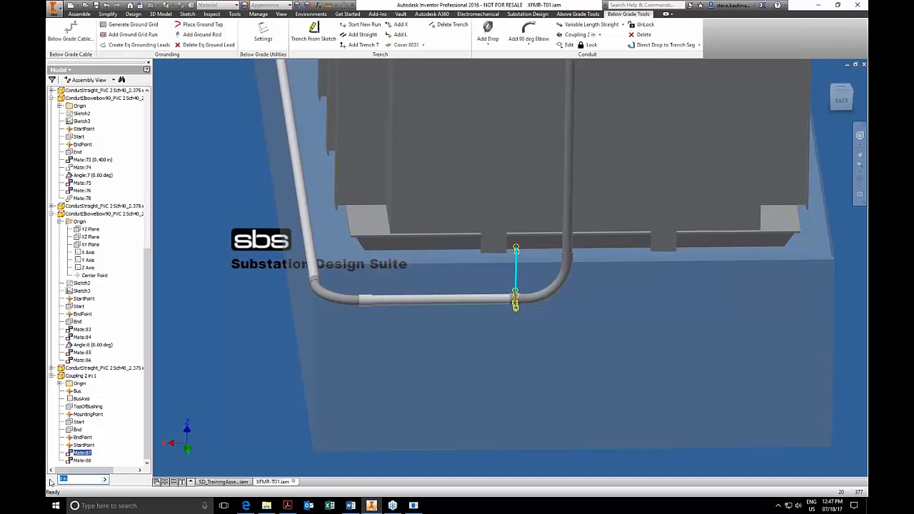
left_click_drag(68, 481, 51, 478)
type("12")
key("Return")
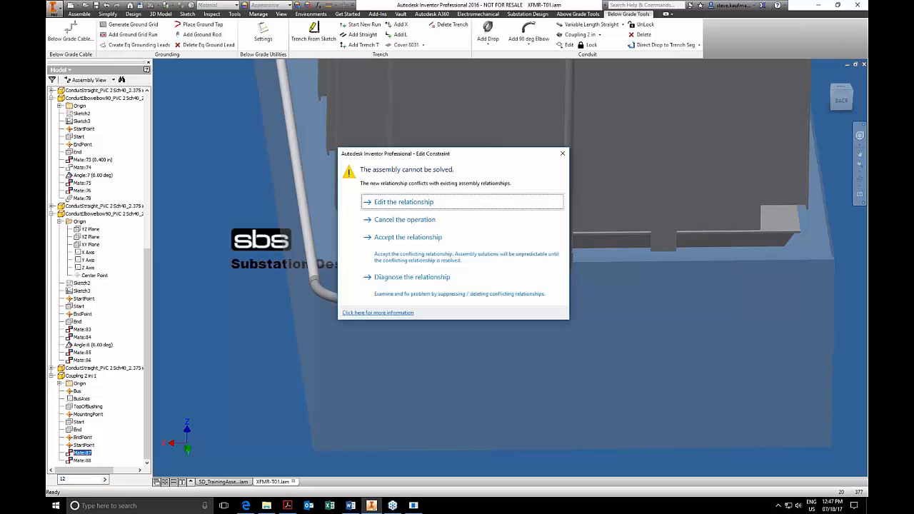
left_click(378, 204)
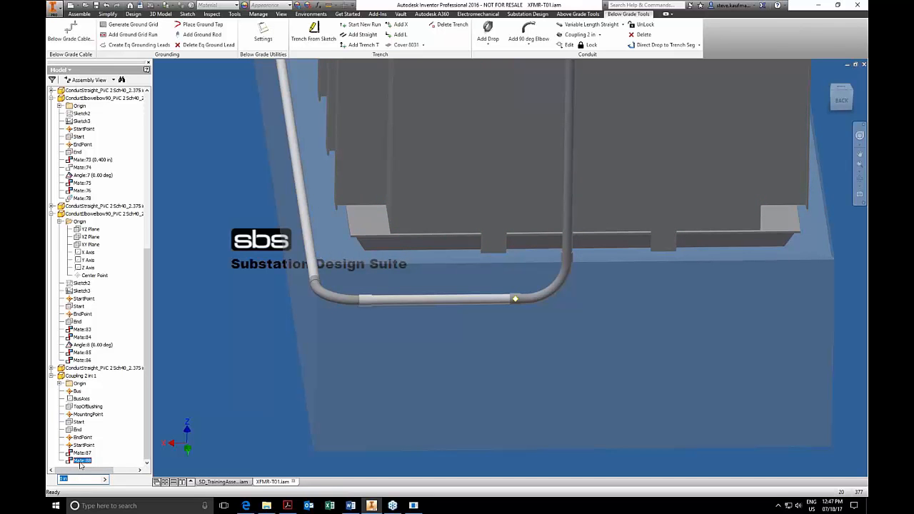
- Check the coupling's remaining mate constraint, and delete the coupling without saving its session edits
left_click(82, 456)
left_click(387, 328)
left_click(520, 301)
key("Delete")
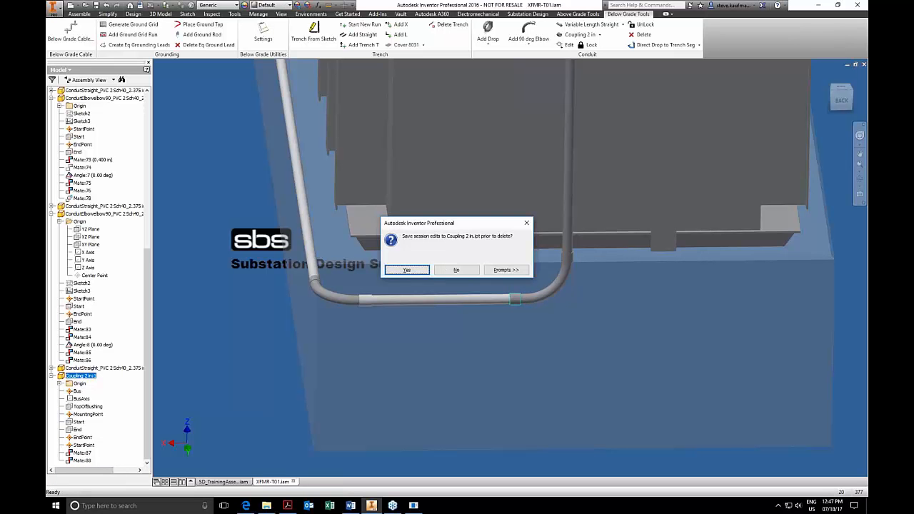
left_click(446, 270)
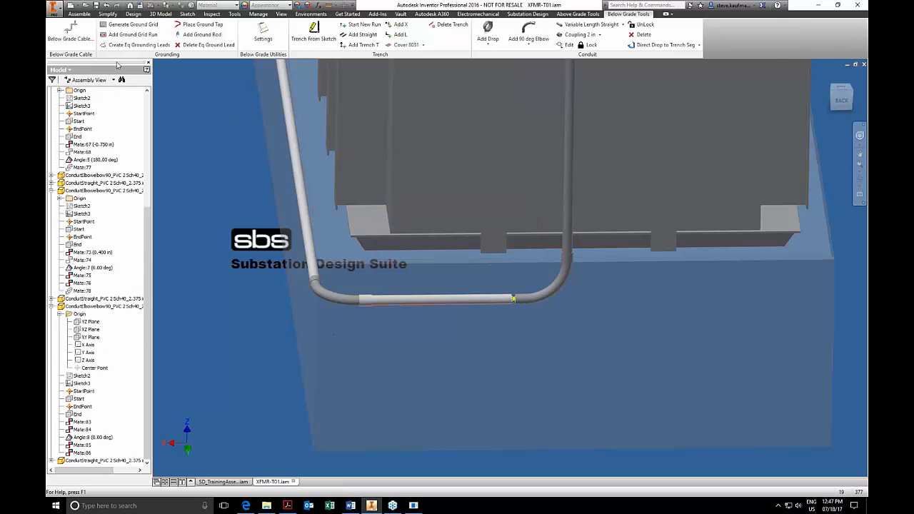
- Place a Carlon E940J terminal fitting on the open elbow end and list its constraints in the model browser
left_click(568, 15)
left_click(75, 55)
left_click(67, 76)
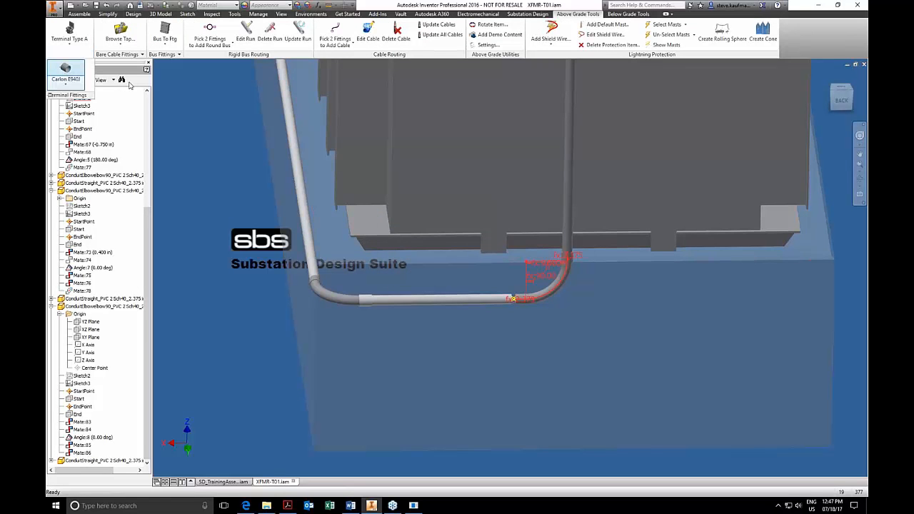
left_click(517, 303)
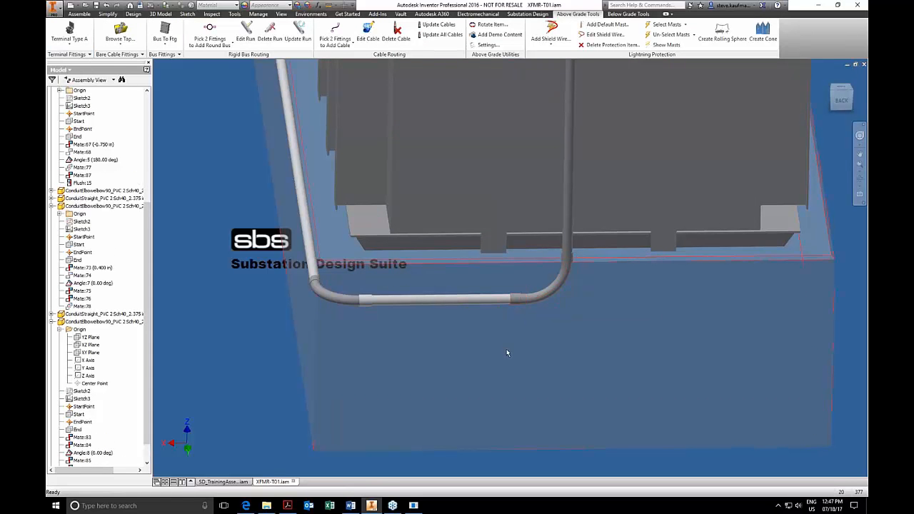
right_click(517, 300)
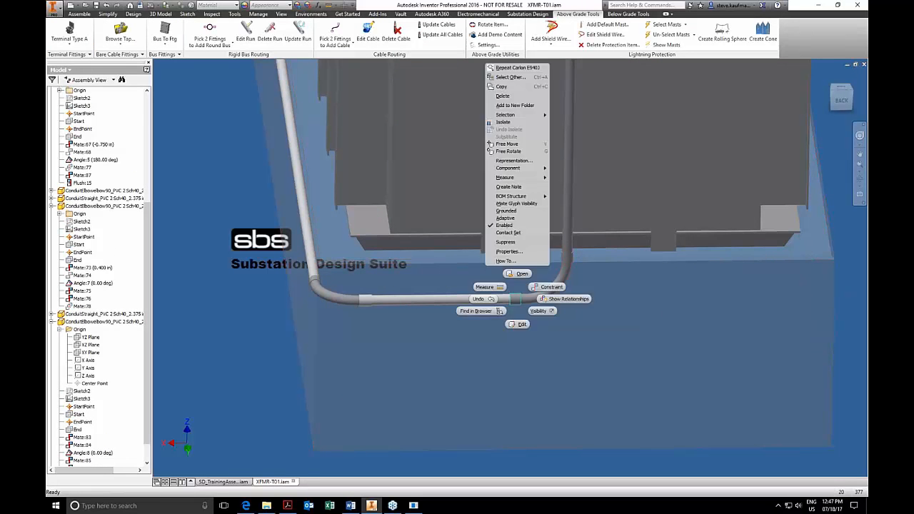
left_click(480, 313)
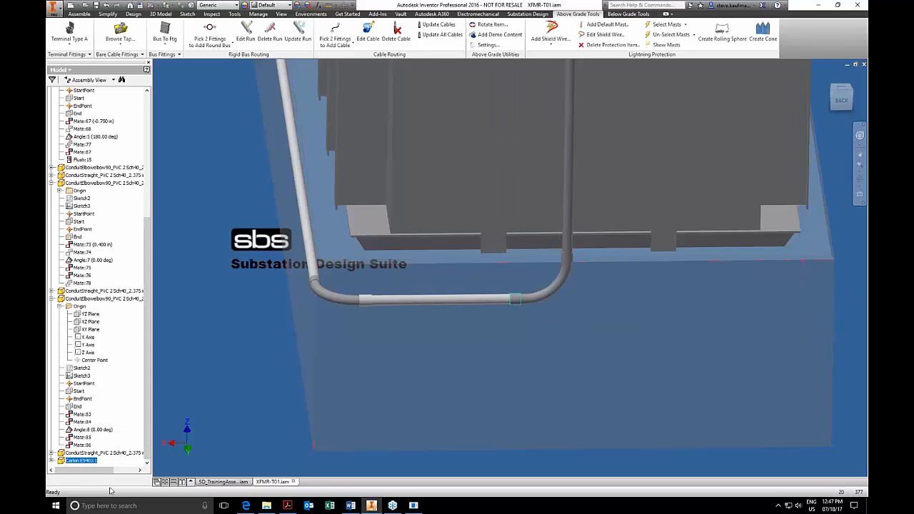
left_click(52, 461)
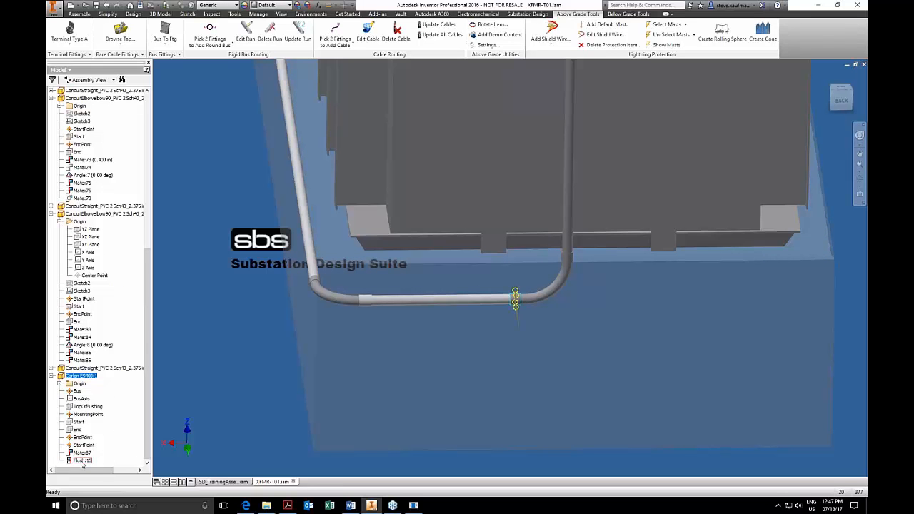
- Try an offset of 12 on the terminal fitting's Flush:15 constraint
left_click(82, 462)
type("12")
key("Return")
left_click(386, 202)
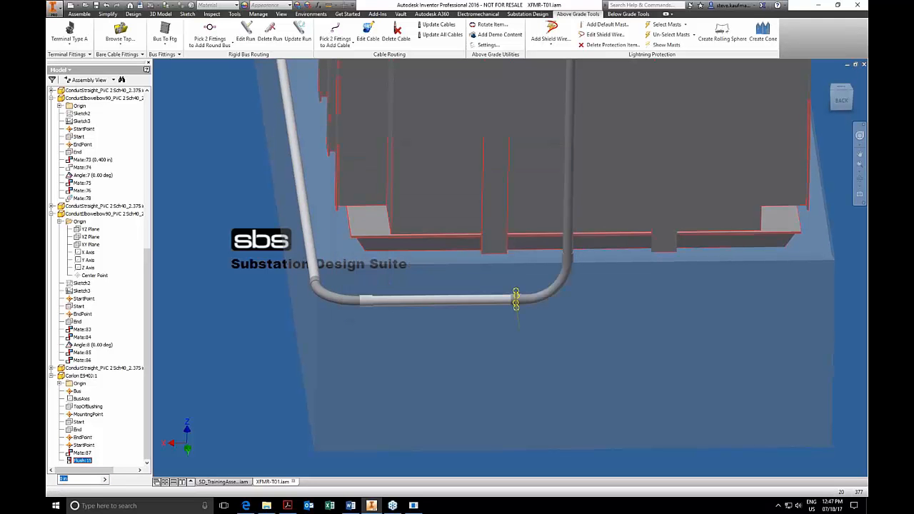
- Try an offset of 3 on the terminal fitting's Mate:87 constraint, and set it back to 0
type("3")
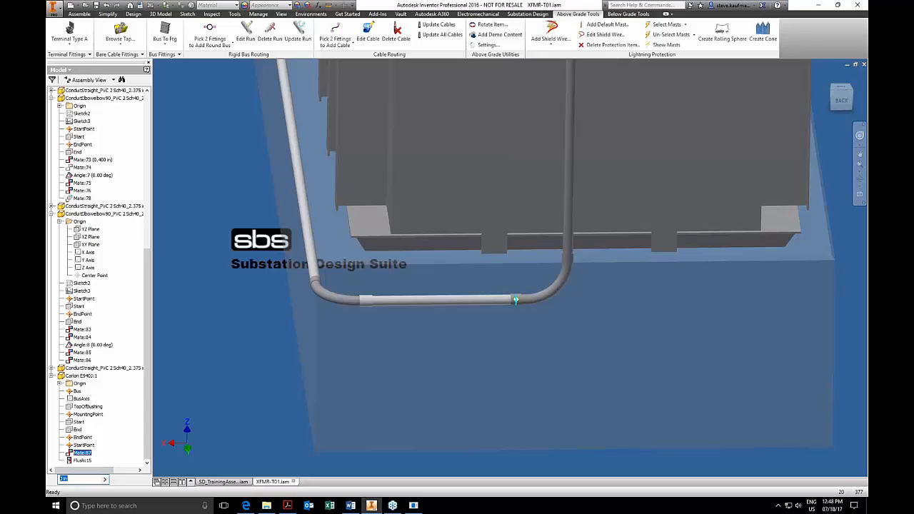
key("Return")
type("0")
key("Return")
left_click(250, 375)
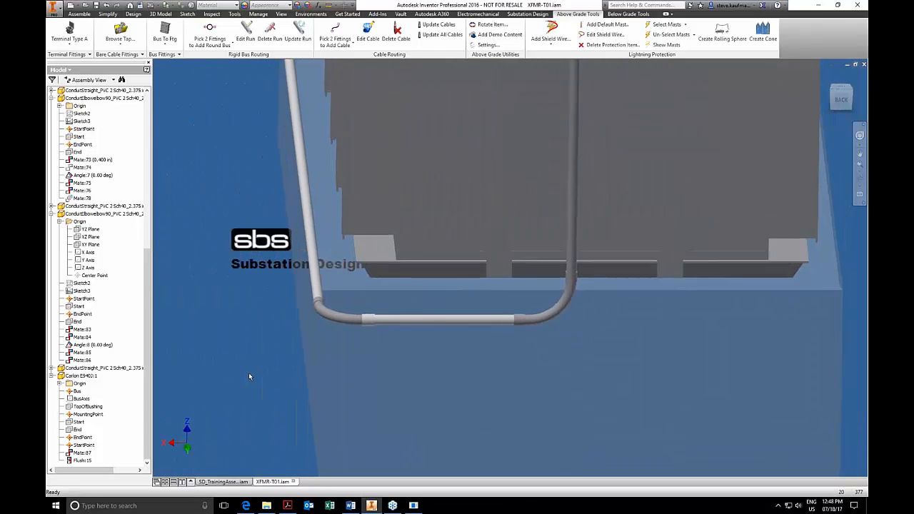
left_click(633, 13)
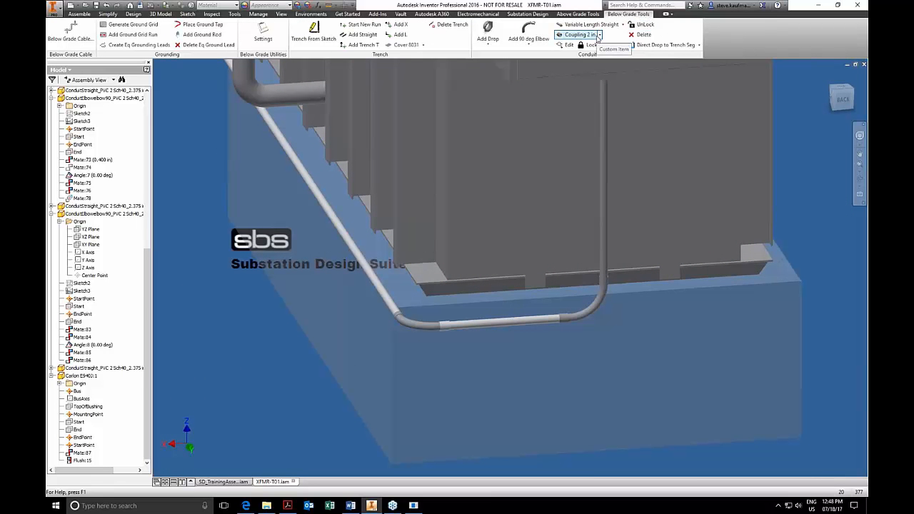
scroll(227, 414, "down", 6)
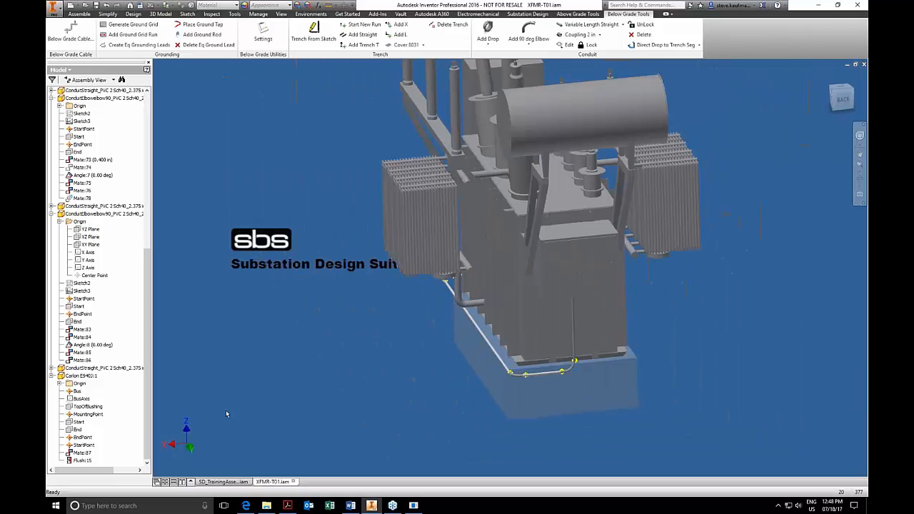
scroll(755, 186, "down", 2)
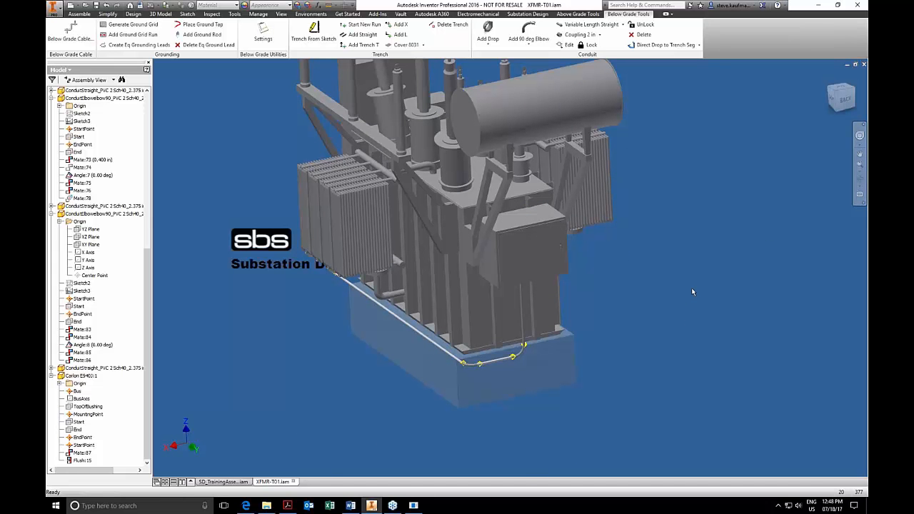
- Close XFMR-T01.iam, saving it with its dependents, and show the whole training assembly in the home view
left_click(863, 64)
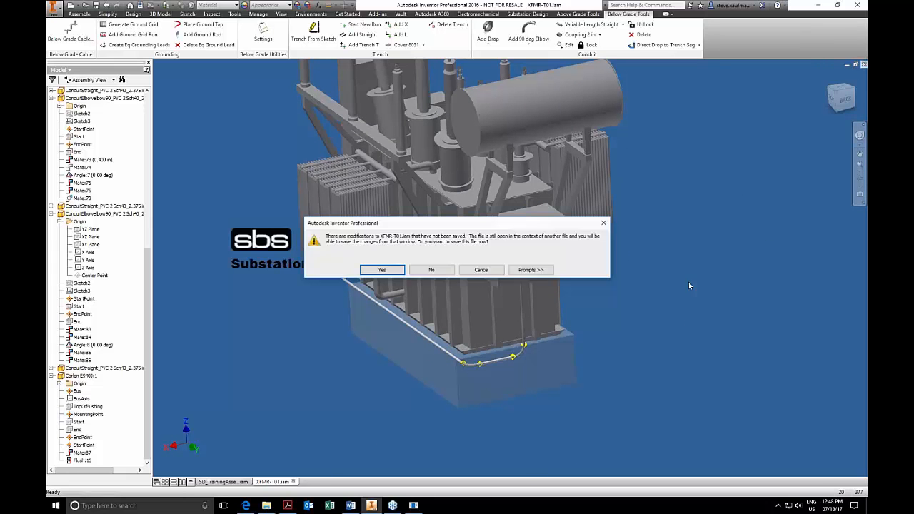
left_click(382, 269)
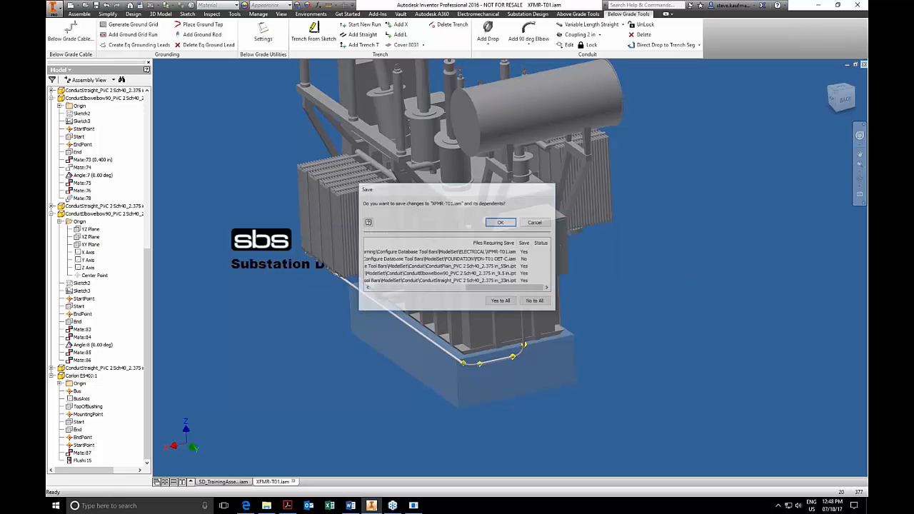
left_click(500, 222)
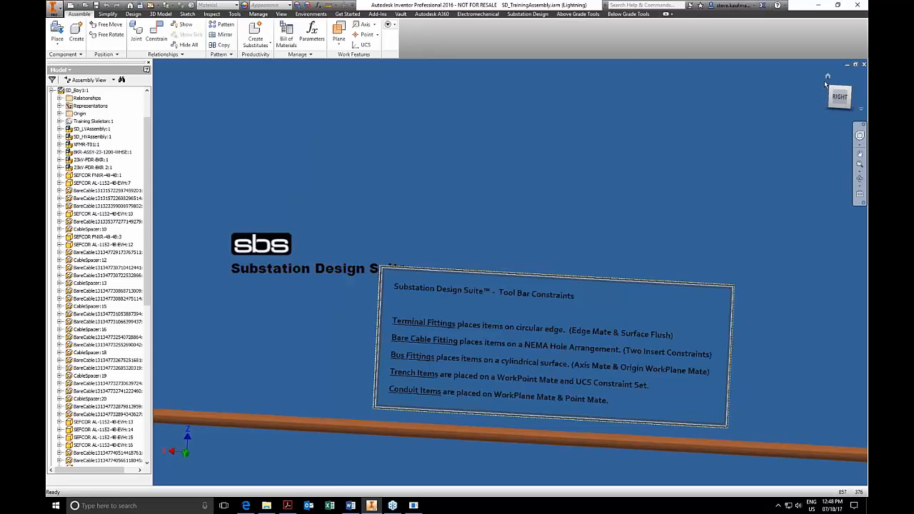
left_click(828, 77)
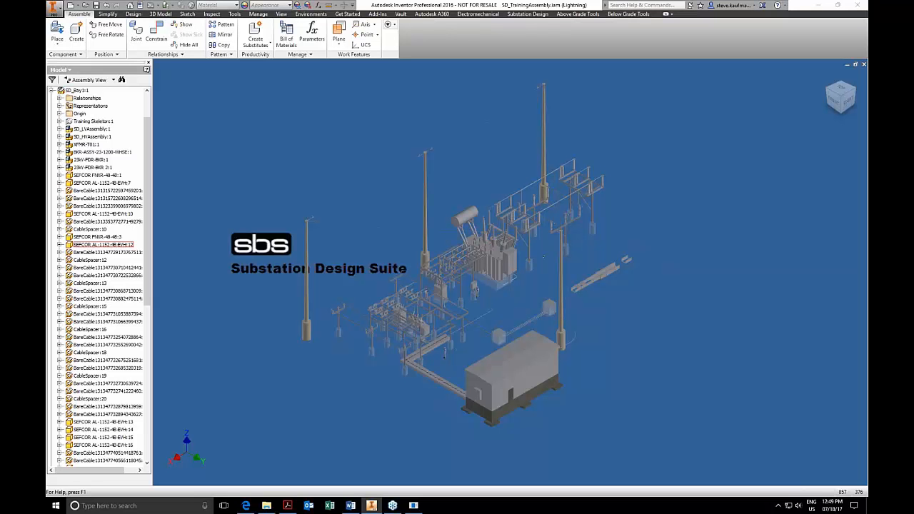
left_click(260, 185)
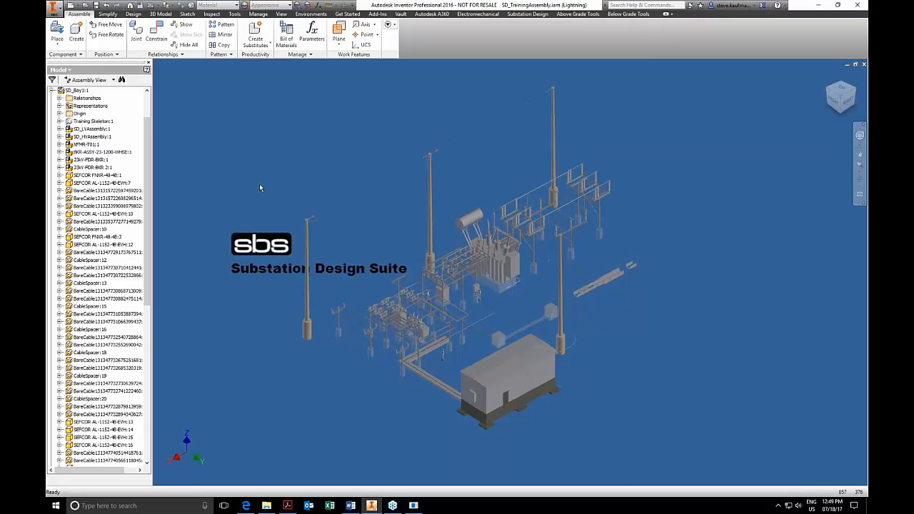